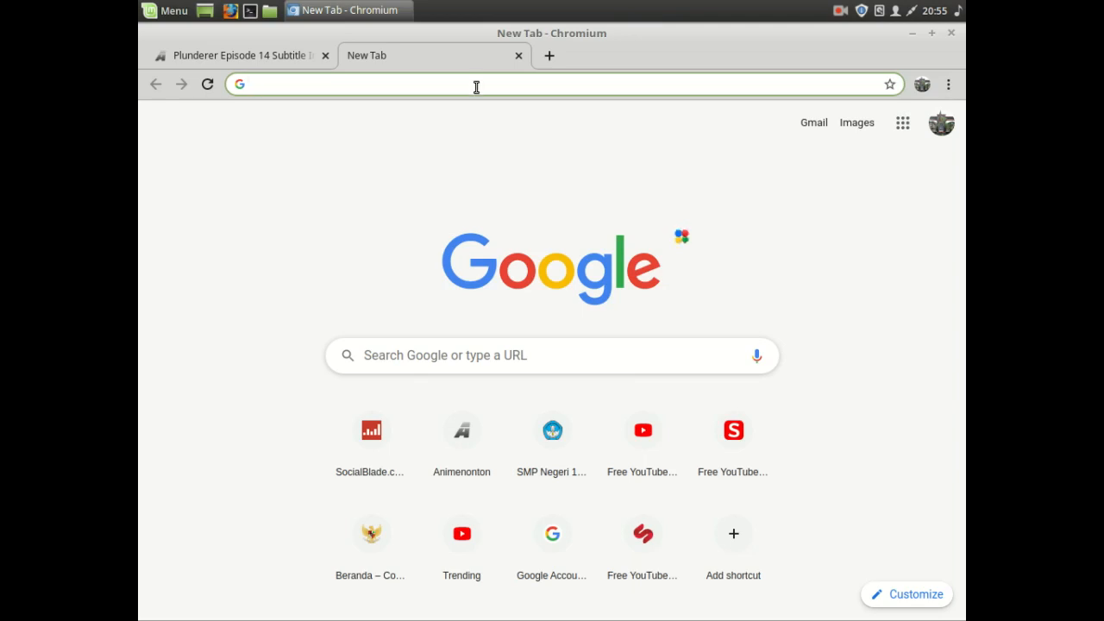
# - Open the school website smpn1rowokele.sch.id and go to its E-Raport login page
pyautogui.write('smp')
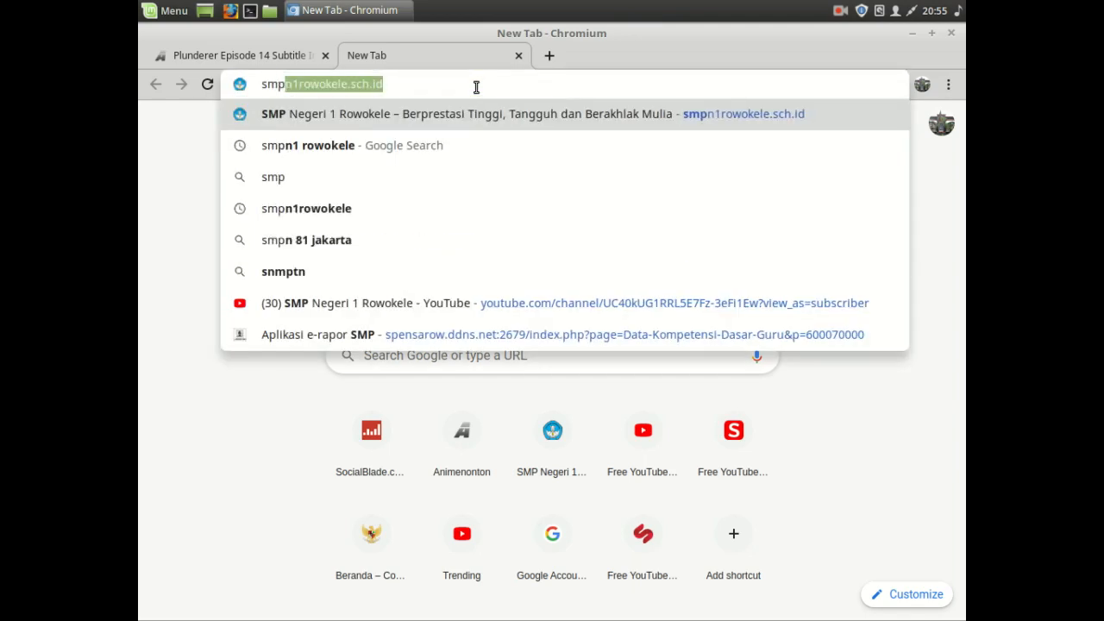
pyautogui.write('n1r')
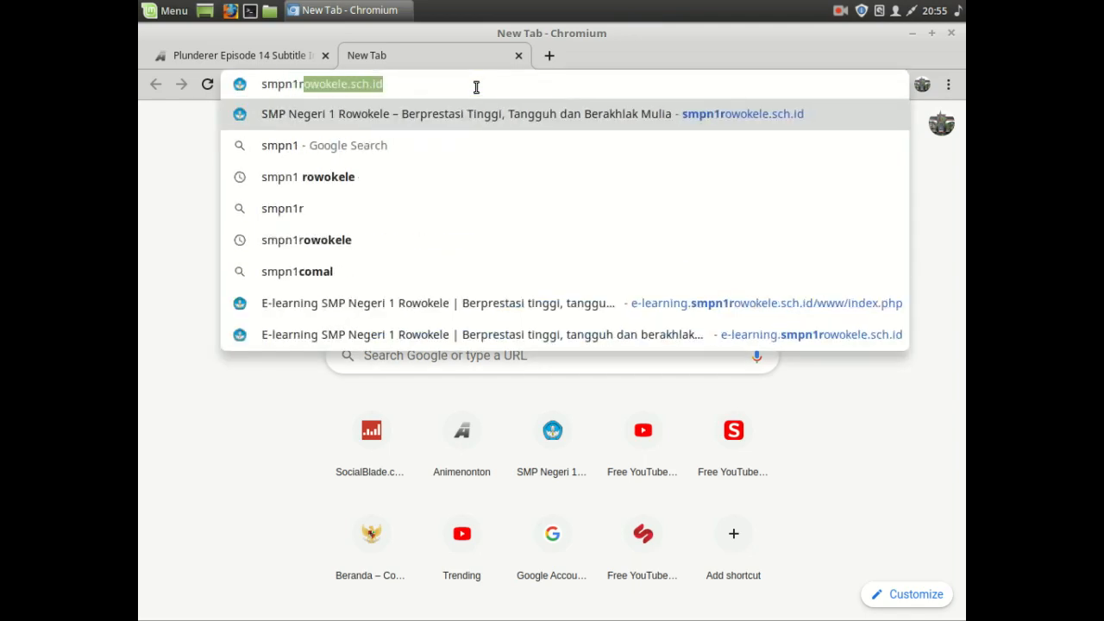
pyautogui.write('owokele')
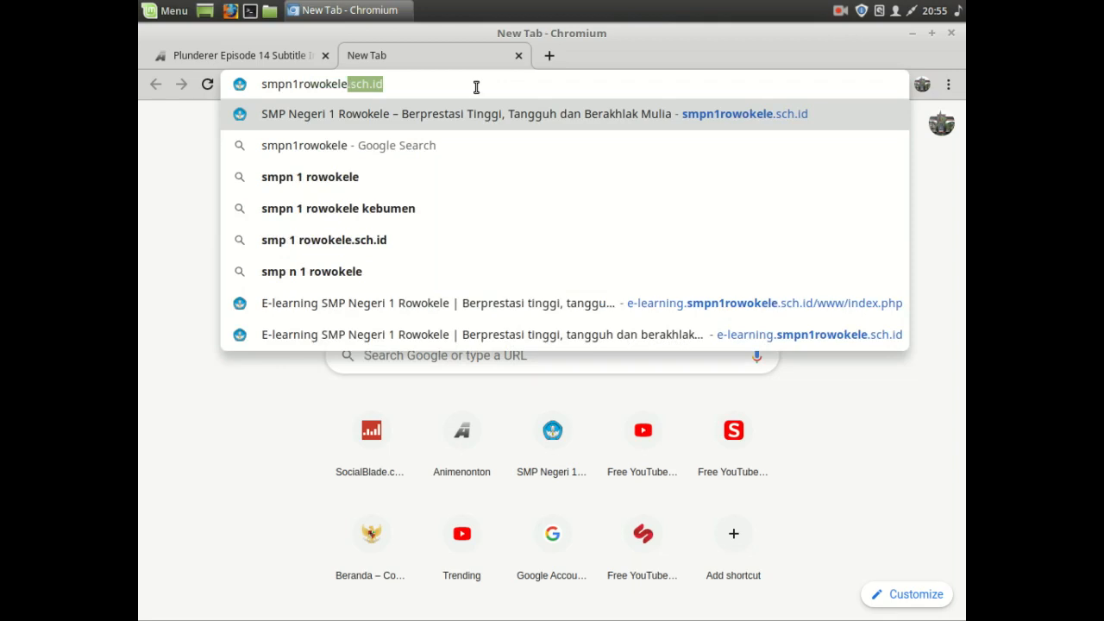
pyautogui.write('.sch')
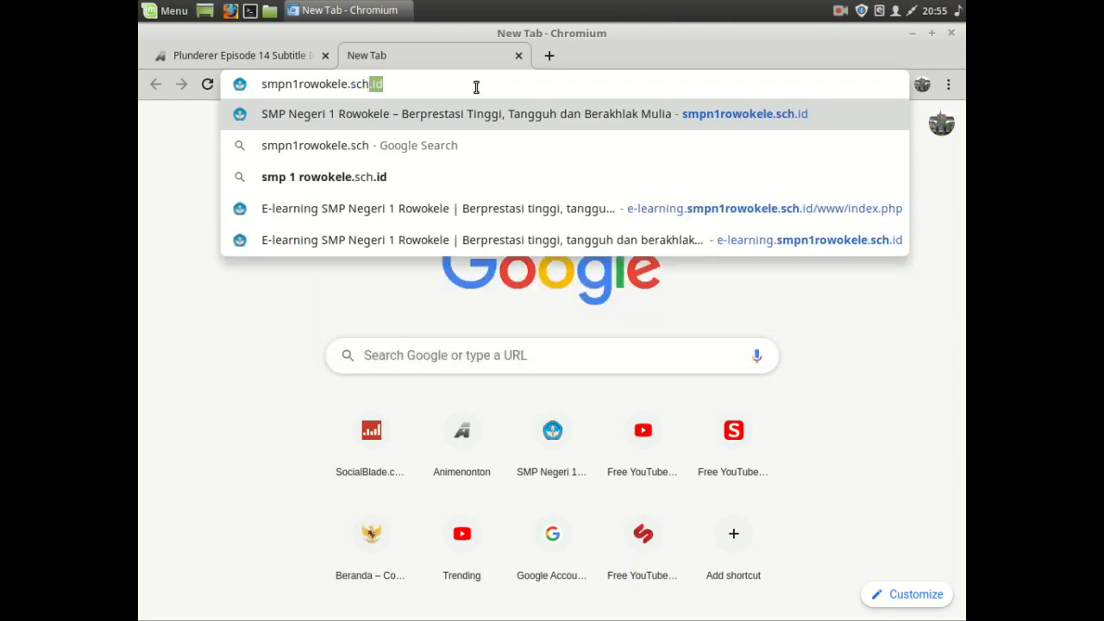
pyautogui.write('.i')
pyautogui.press('Return')
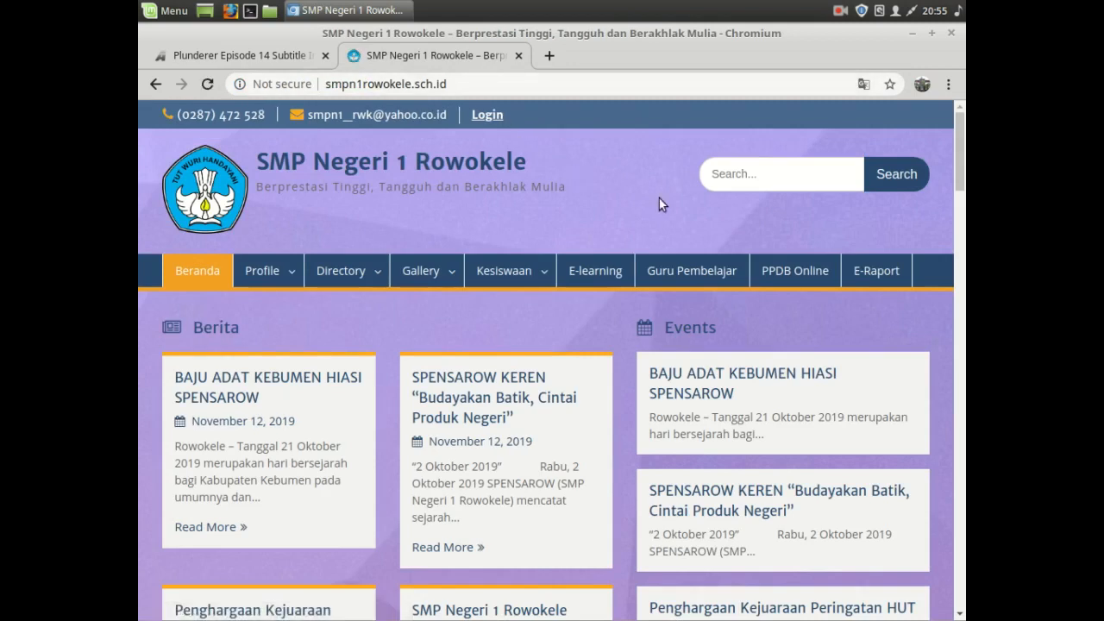
pyautogui.click(893, 280)
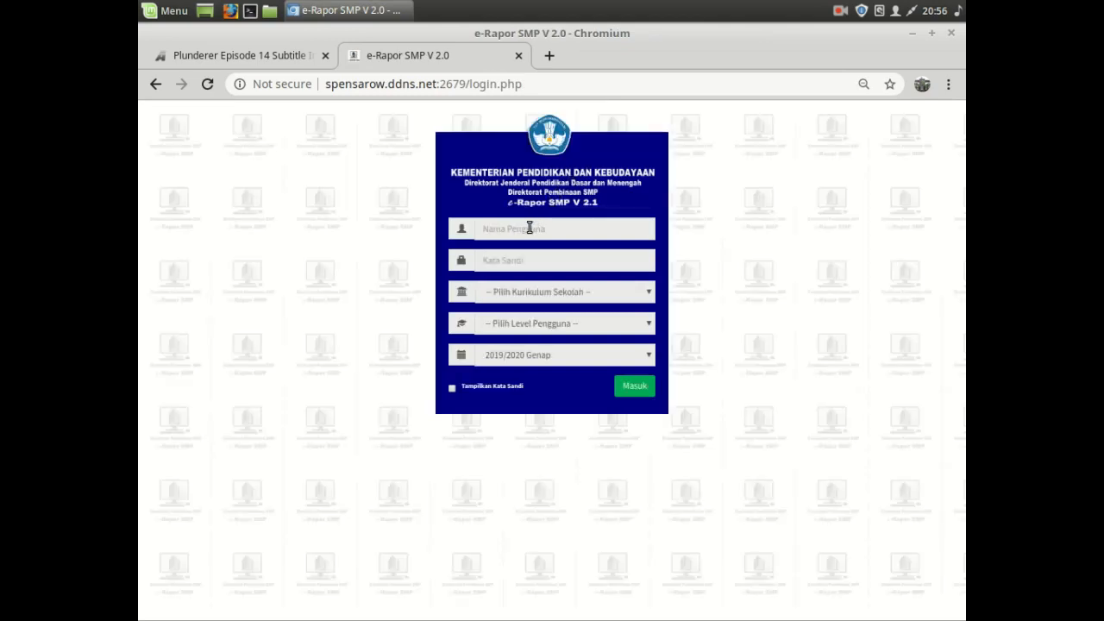
# - Fill in the teacher's username and the account password in the e-Rapor login form
pyautogui.click(530, 227)
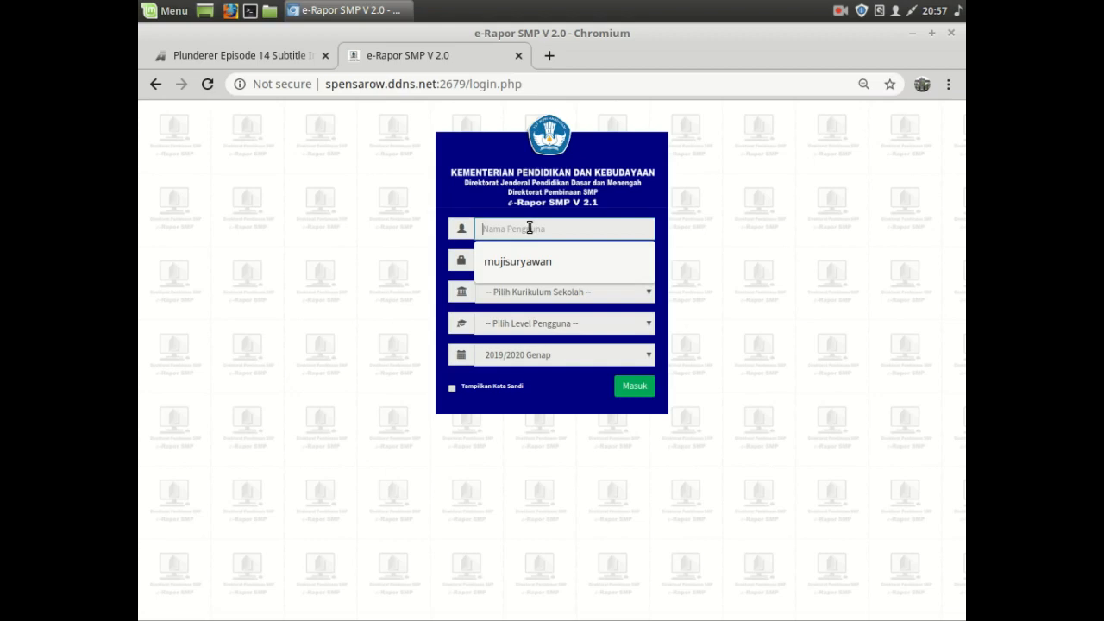
pyautogui.write('muji')
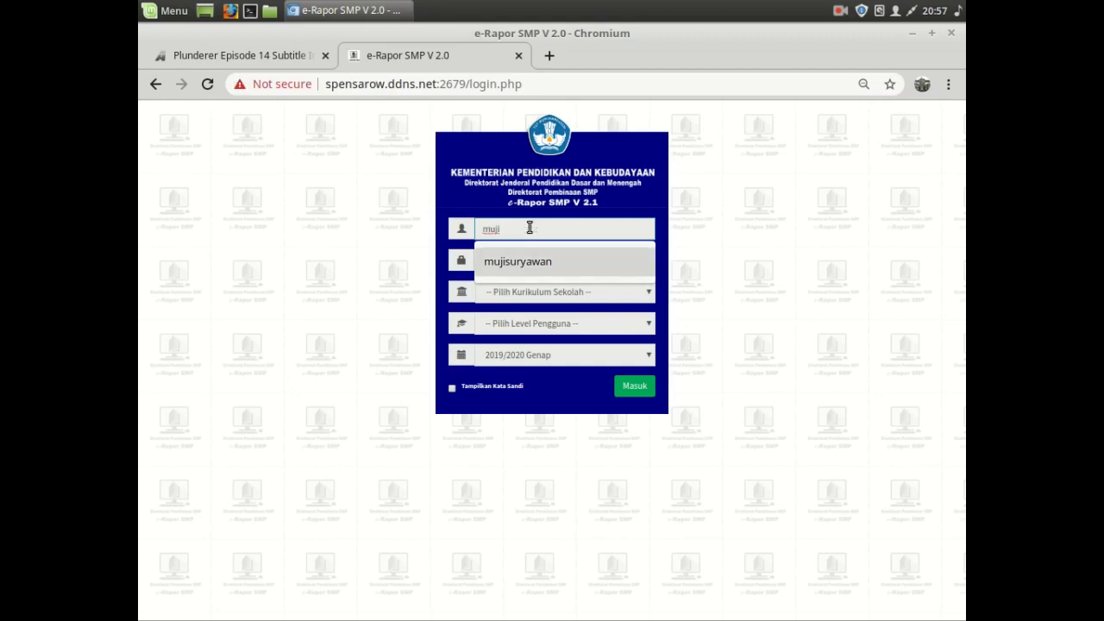
pyautogui.press('Down')
pyautogui.press('Tab')
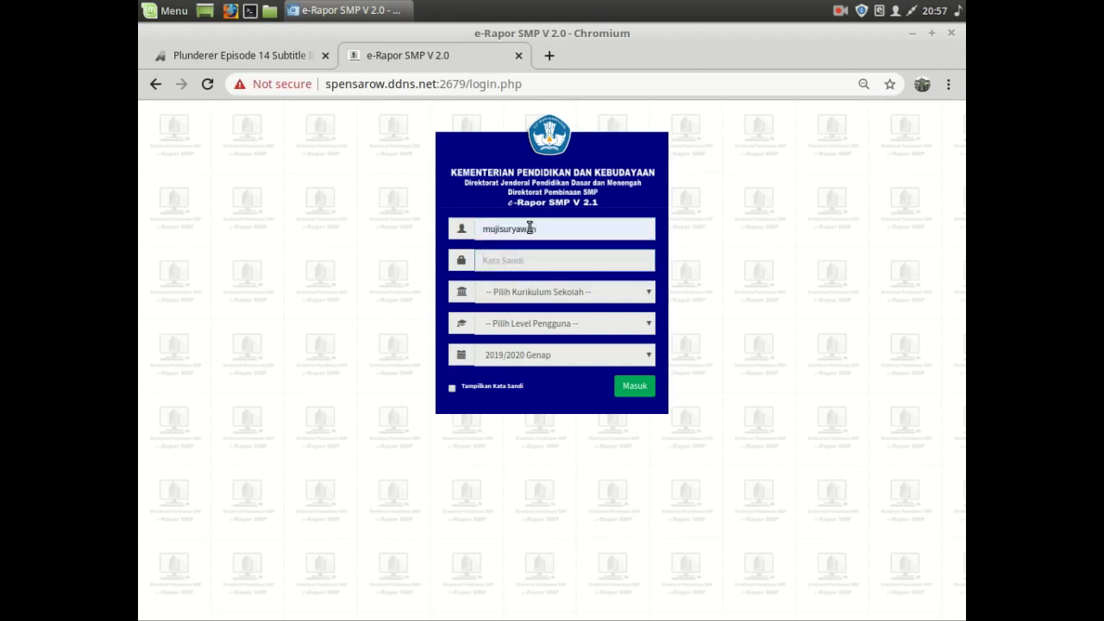
pyautogui.write('*')
# - Choose the K-2013 Paket curriculum and the Guru user level, and log in to e-Rapor
pyautogui.click(518, 296)
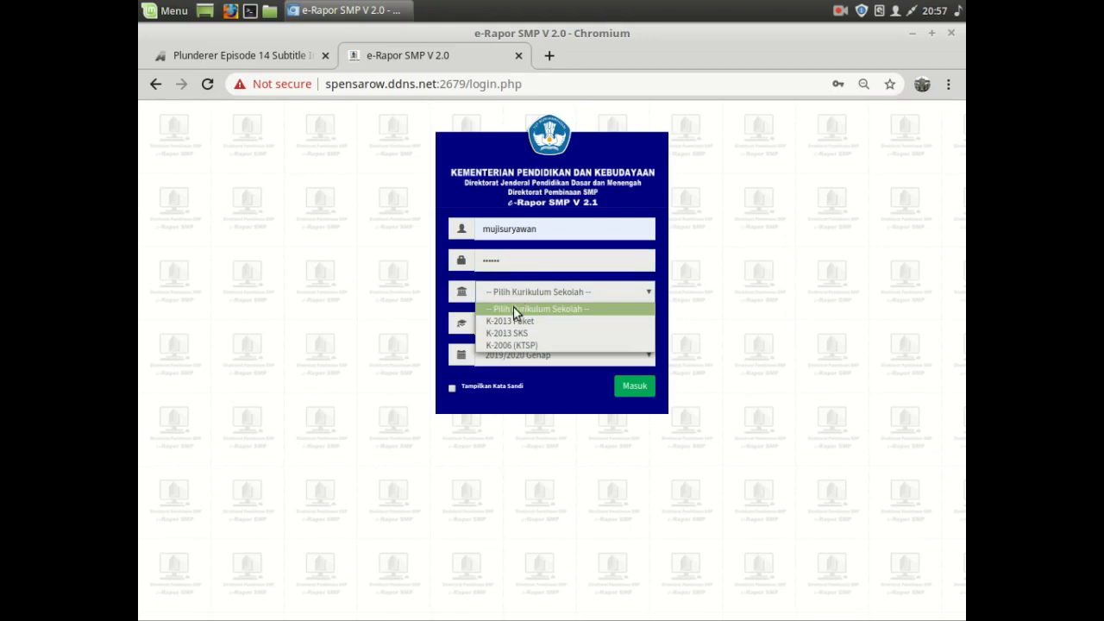
pyautogui.click(510, 320)
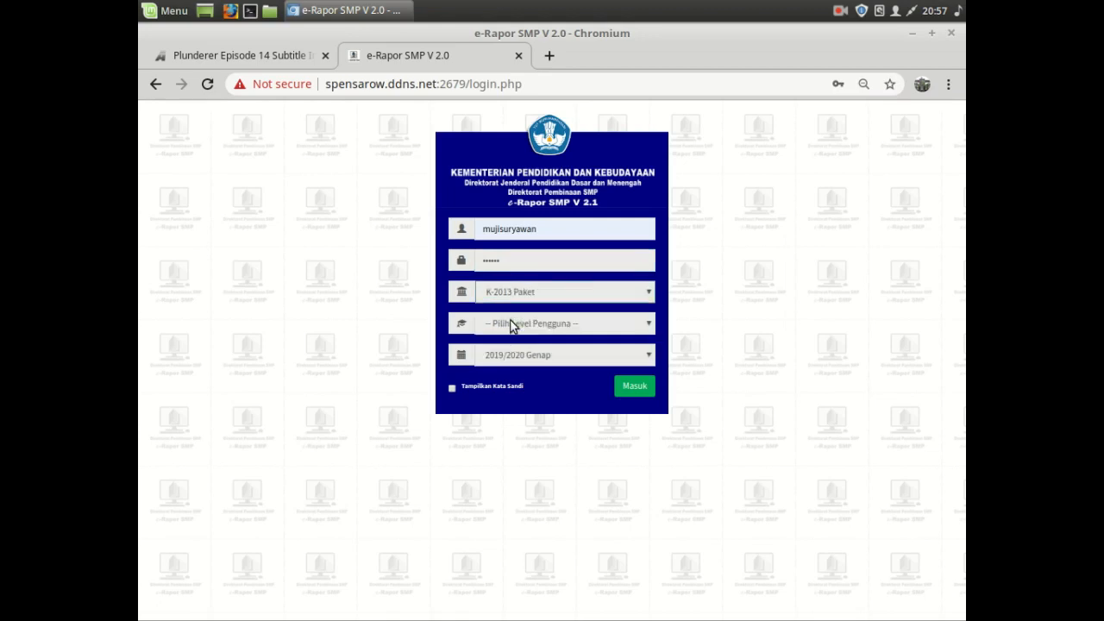
pyautogui.click(514, 327)
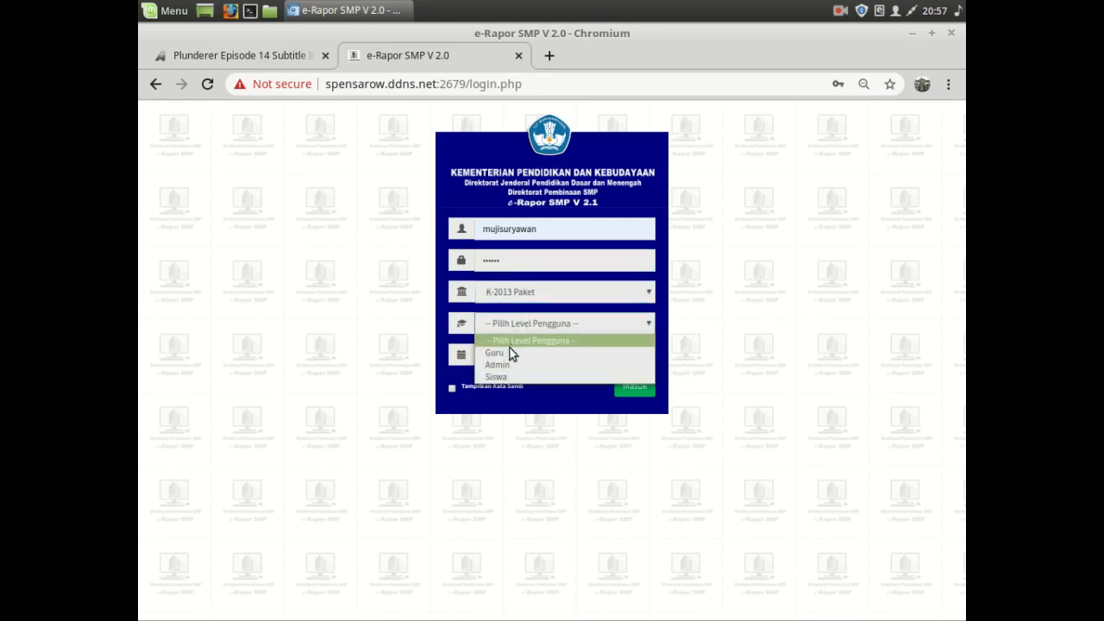
pyautogui.click(510, 352)
pyautogui.click(636, 388)
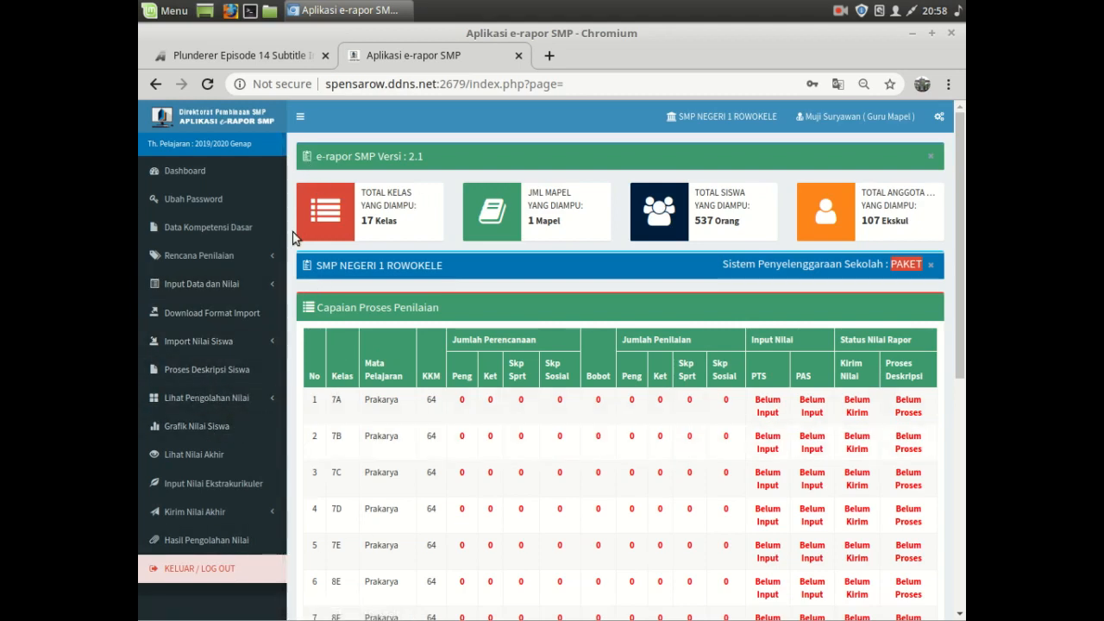
# - Open the Data Kompetensi Dasar page and list the basic competencies for the subject Prakarya
pyautogui.click(237, 229)
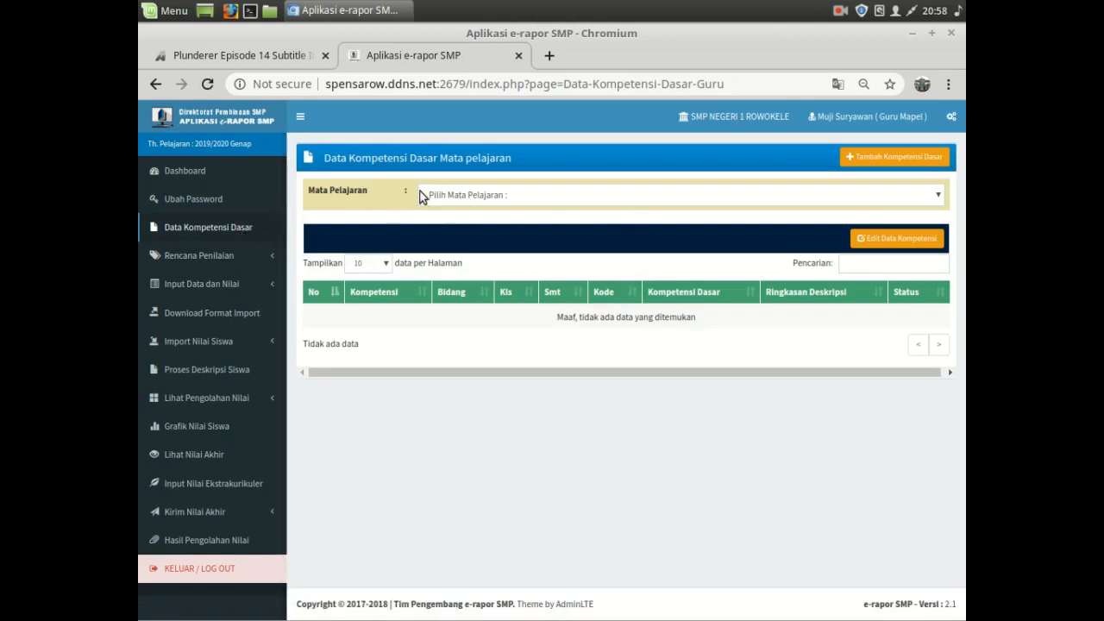
pyautogui.click(545, 203)
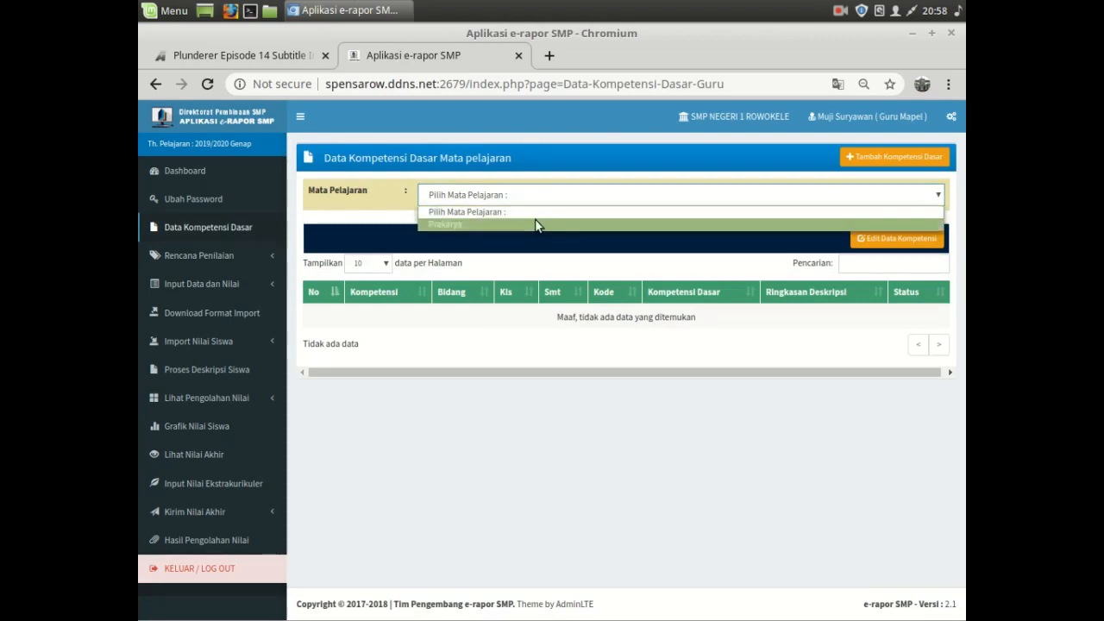
pyautogui.click(535, 225)
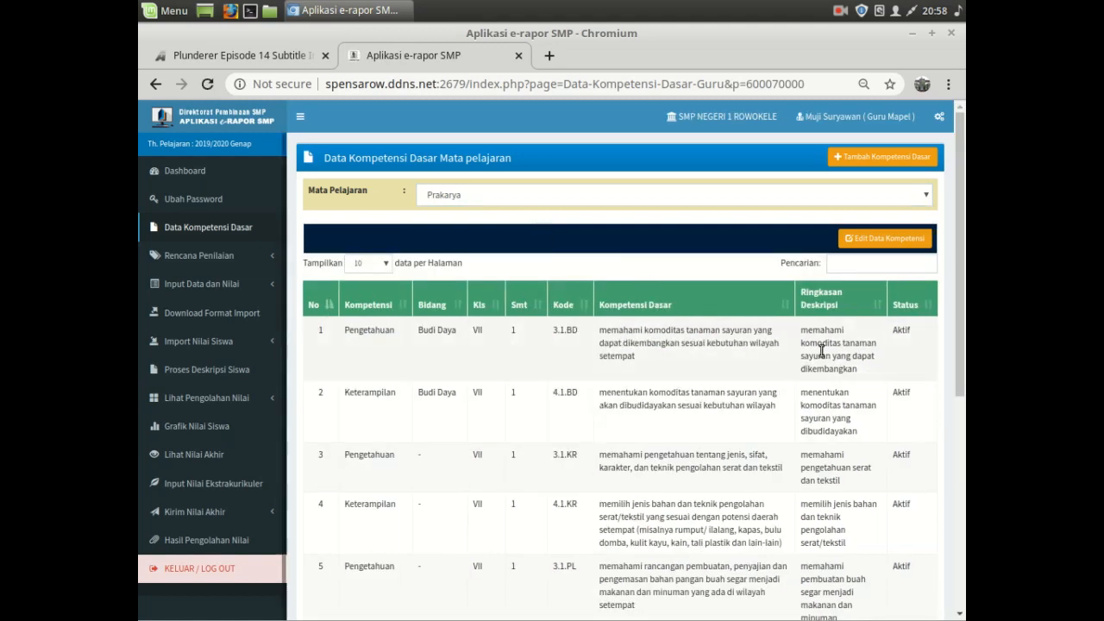
# - Examine the Prakarya competency list, comparing the competency type, Bidang and Kode of the Pengetahuan and Keterampilan rows
pyautogui.moveTo(954, 292); pyautogui.dragTo(963, 403)
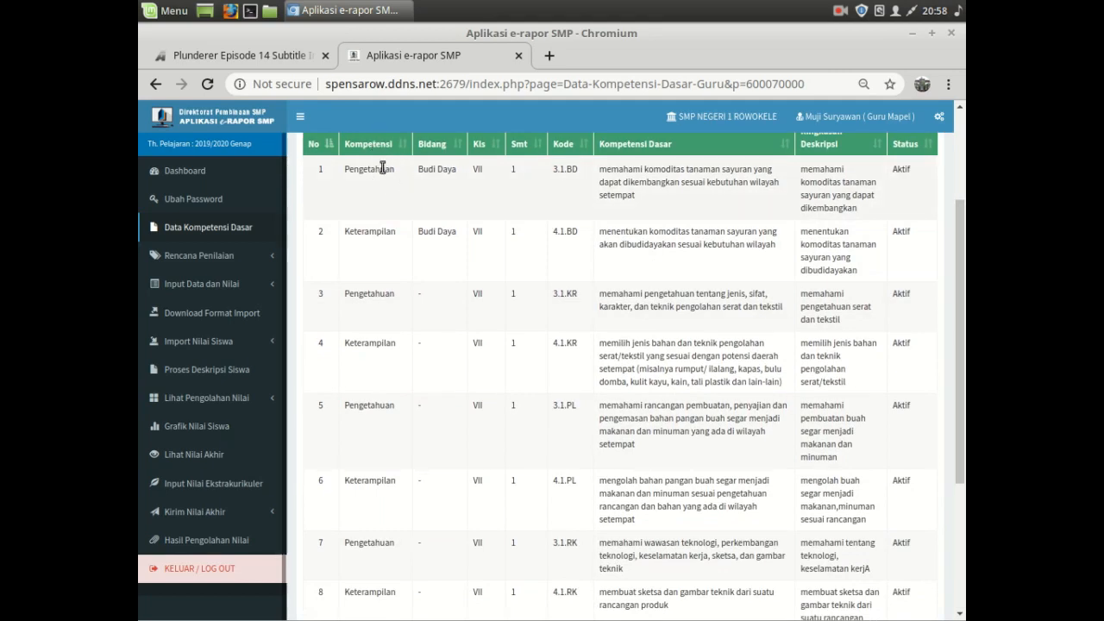
pyautogui.moveTo(368, 171); pyautogui.dragTo(394, 170)
pyautogui.click(539, 172)
pyautogui.moveTo(553, 169); pyautogui.dragTo(558, 169)
pyautogui.moveTo(349, 231); pyautogui.dragTo(392, 231)
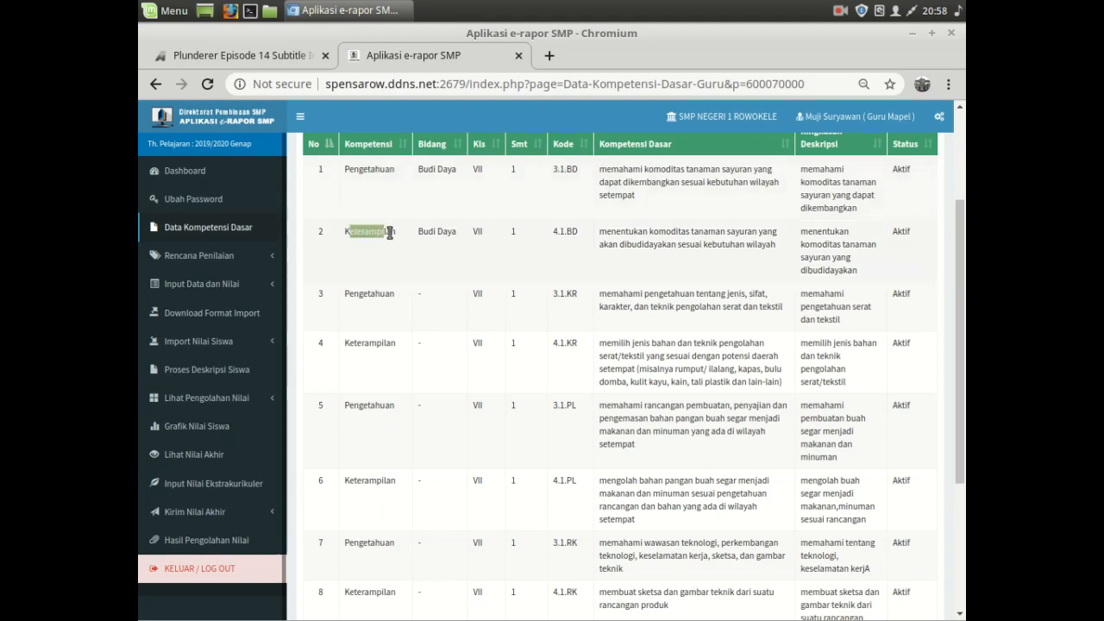
pyautogui.click(554, 232)
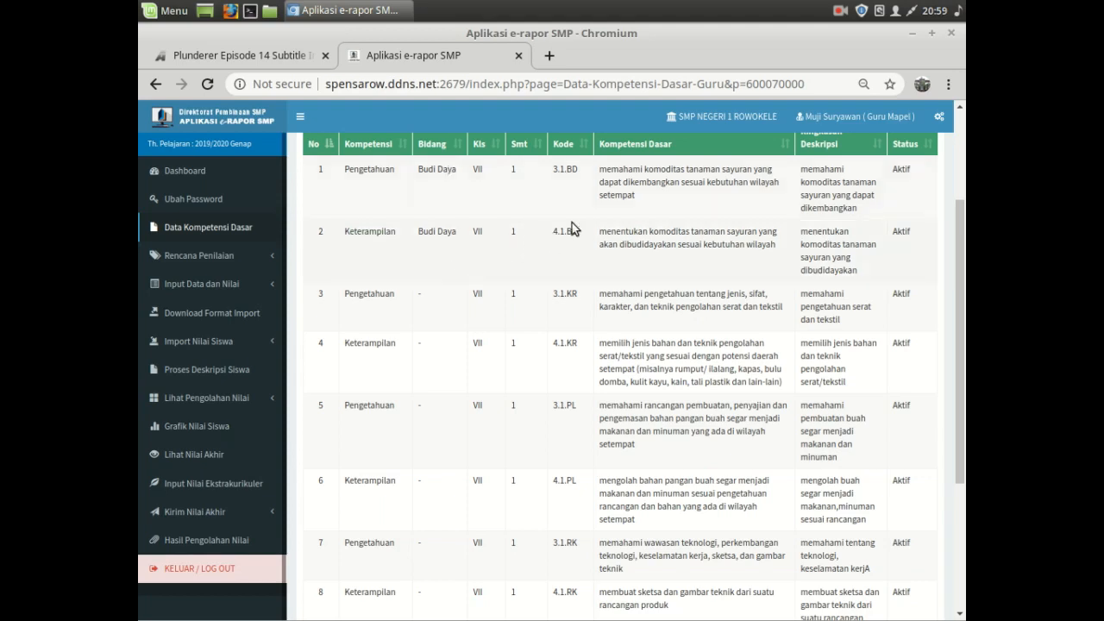
pyautogui.scroll(2, 963, 228)
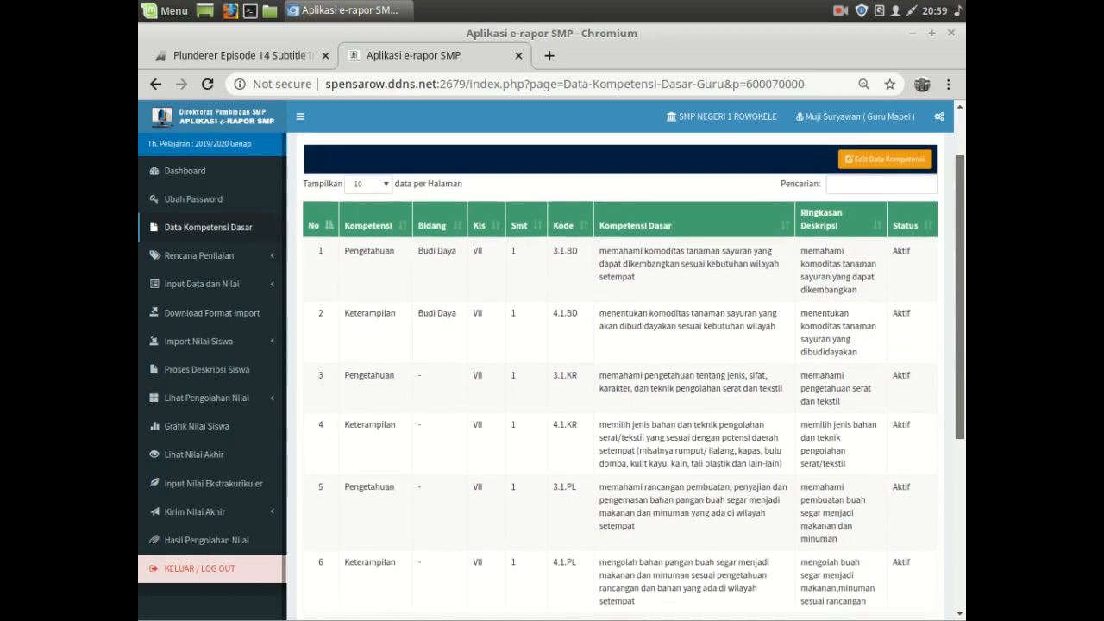
pyautogui.scroll(1, 960, 259)
pyautogui.moveTo(963, 138); pyautogui.dragTo(963, 183)
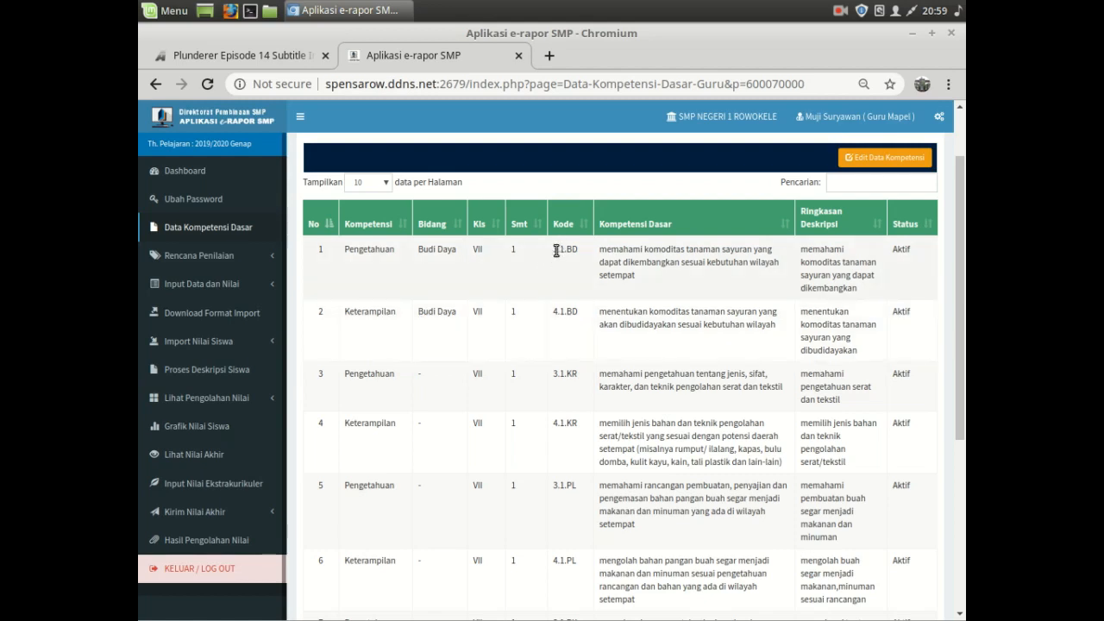
pyautogui.moveTo(556, 250); pyautogui.dragTo(569, 250)
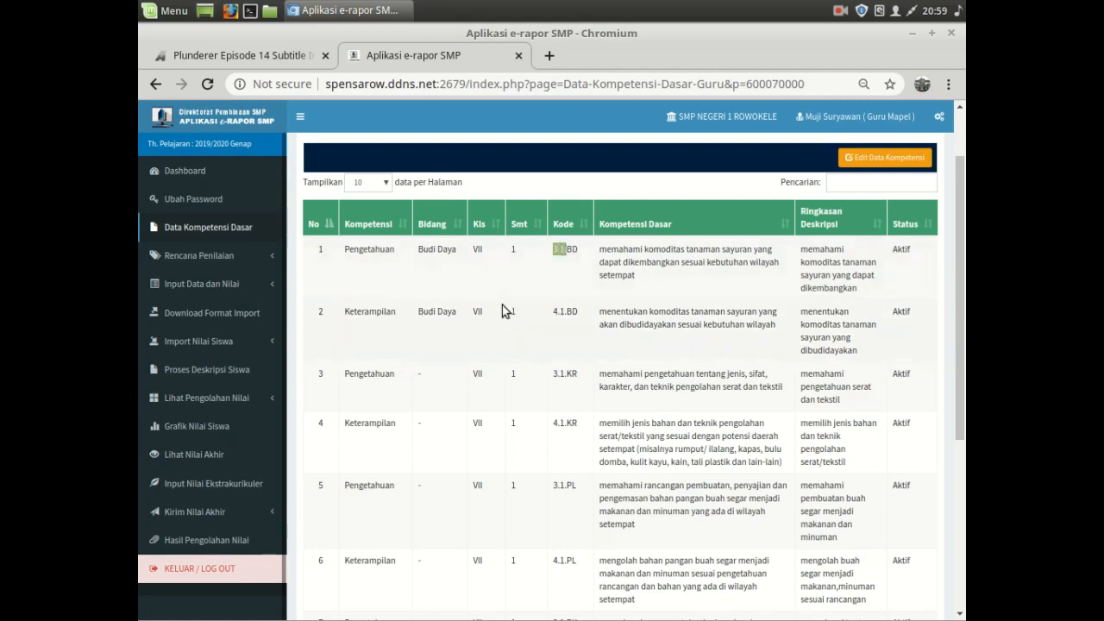
pyautogui.moveTo(345, 312); pyautogui.dragTo(451, 309)
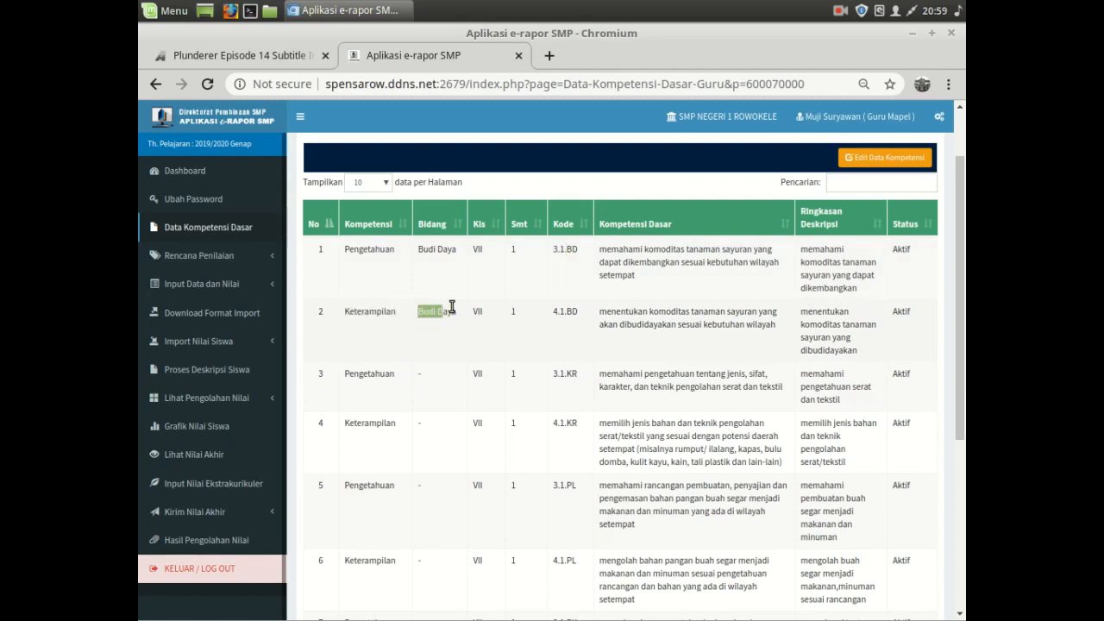
pyautogui.click(488, 313)
pyautogui.scroll(-1, 589, 359)
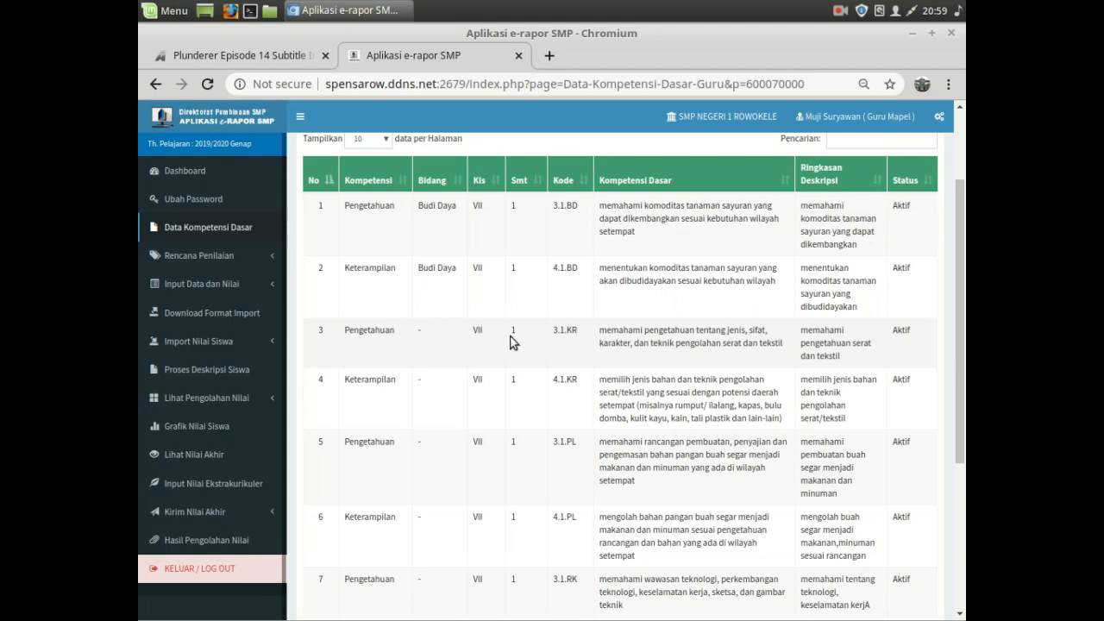
pyautogui.scroll(3, 914, 294)
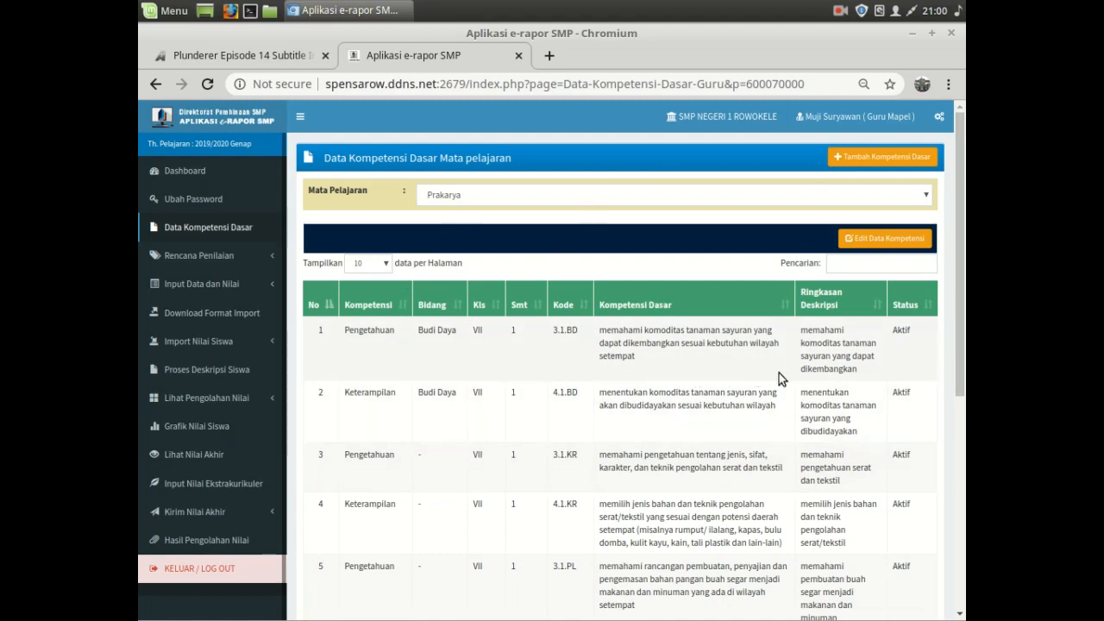
# - Start editing the competency data and set the Bidang of row 3 (3.1.KR) to Kerajinan
pyautogui.click(891, 246)
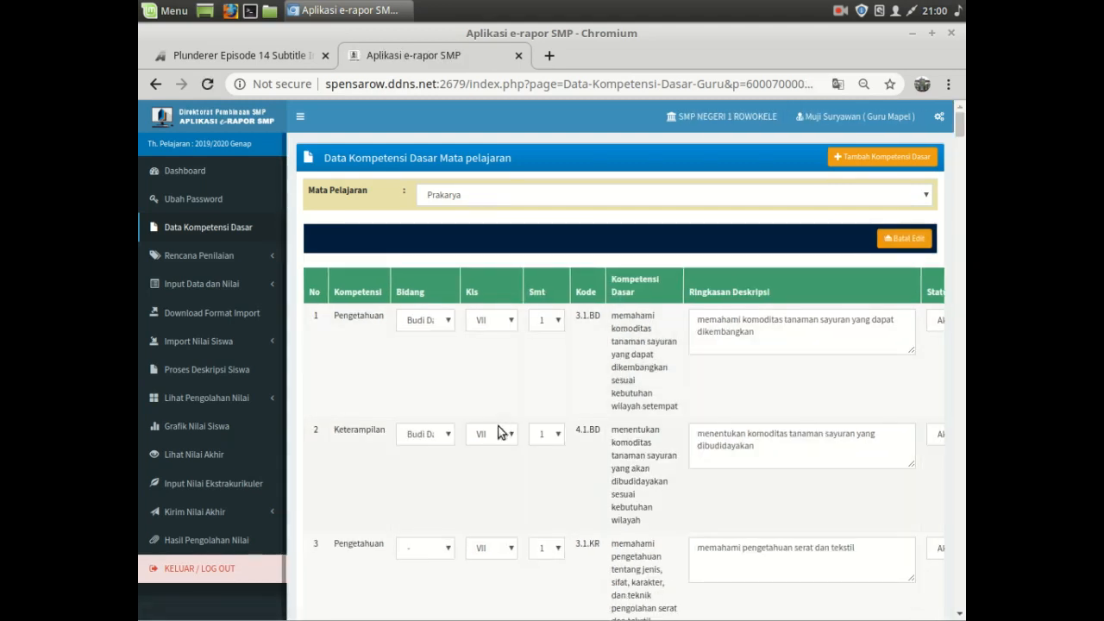
pyautogui.scroll(-4, 497, 431)
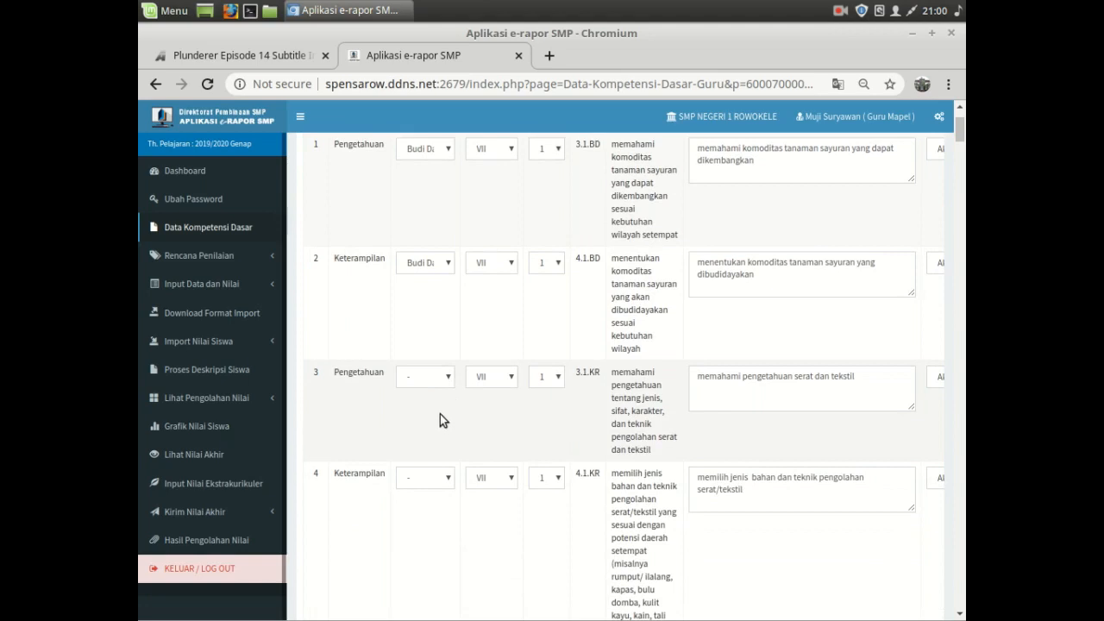
pyautogui.scroll(4, 441, 362)
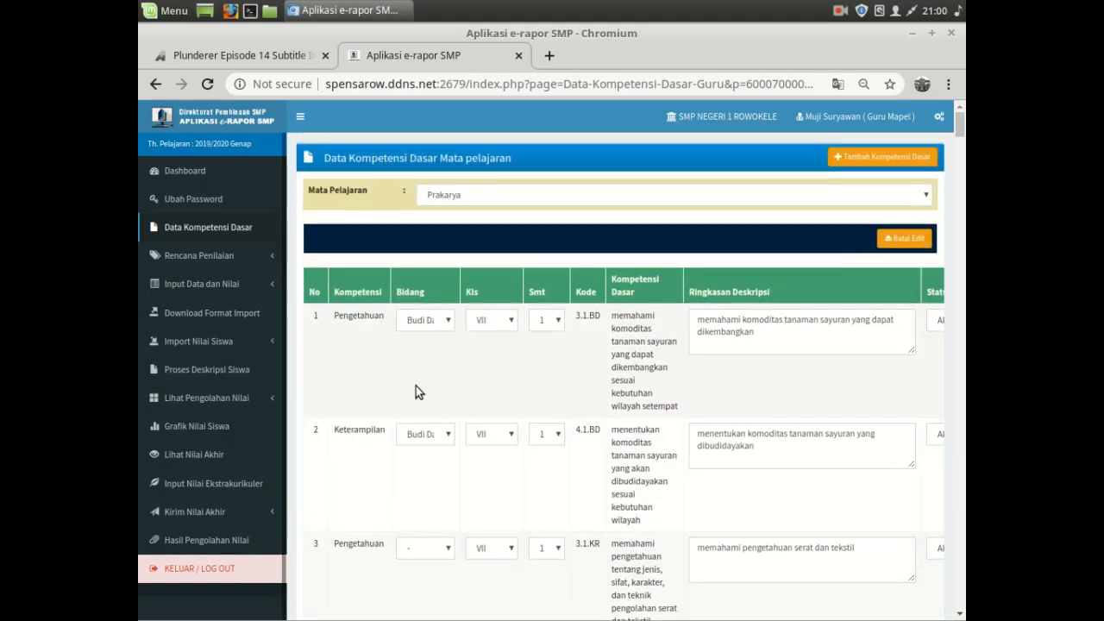
pyautogui.scroll(-5, 419, 389)
pyautogui.scroll(-4, 422, 445)
pyautogui.scroll(4, 422, 446)
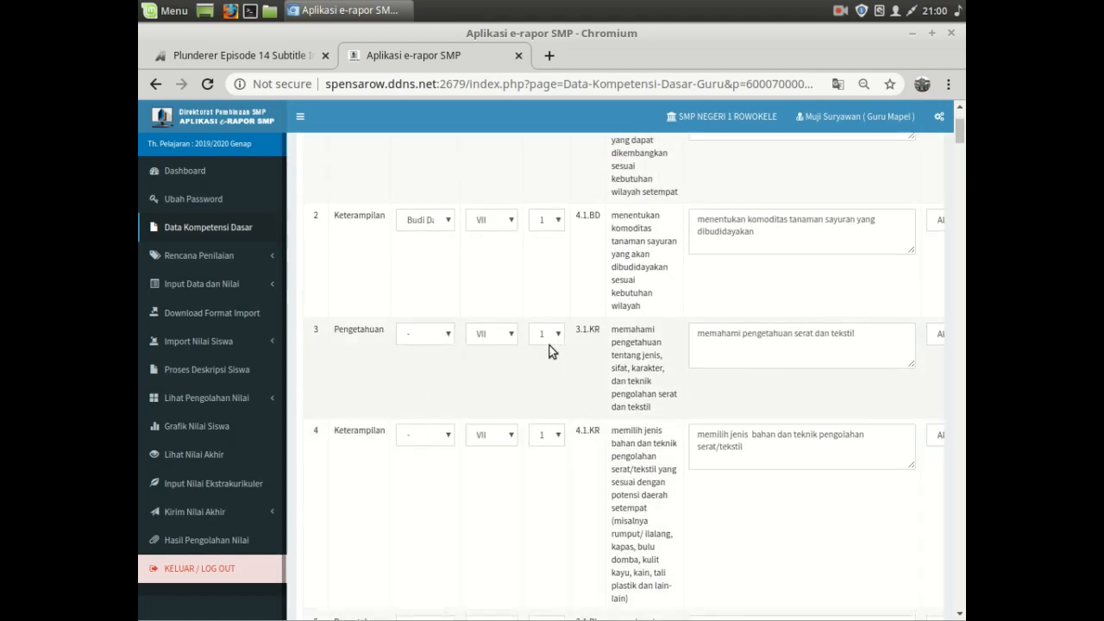
pyautogui.click(448, 337)
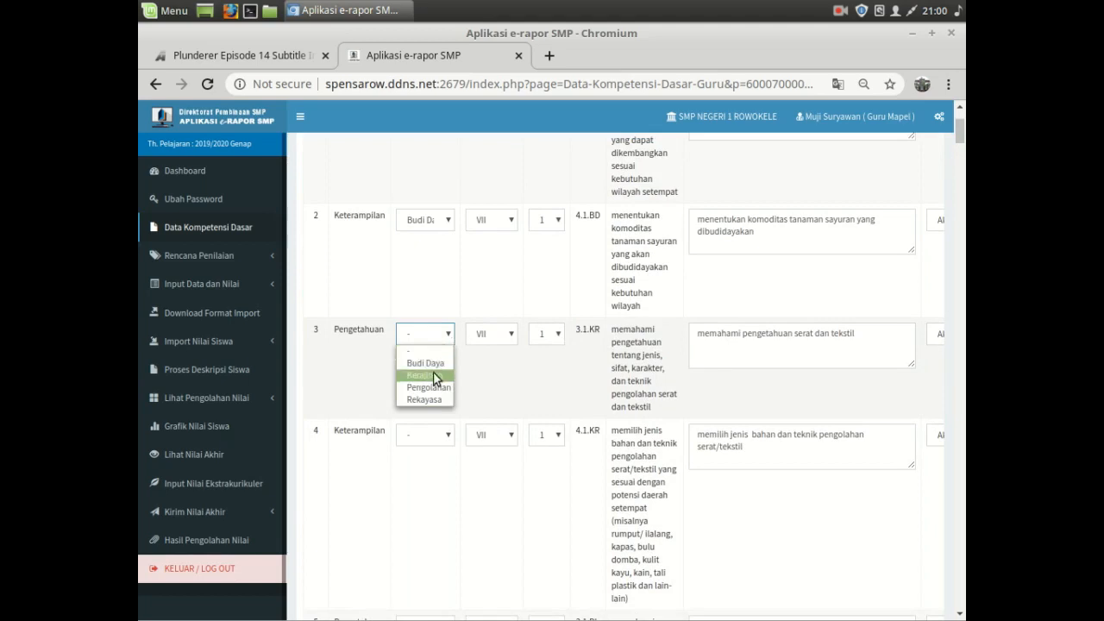
pyautogui.click(436, 376)
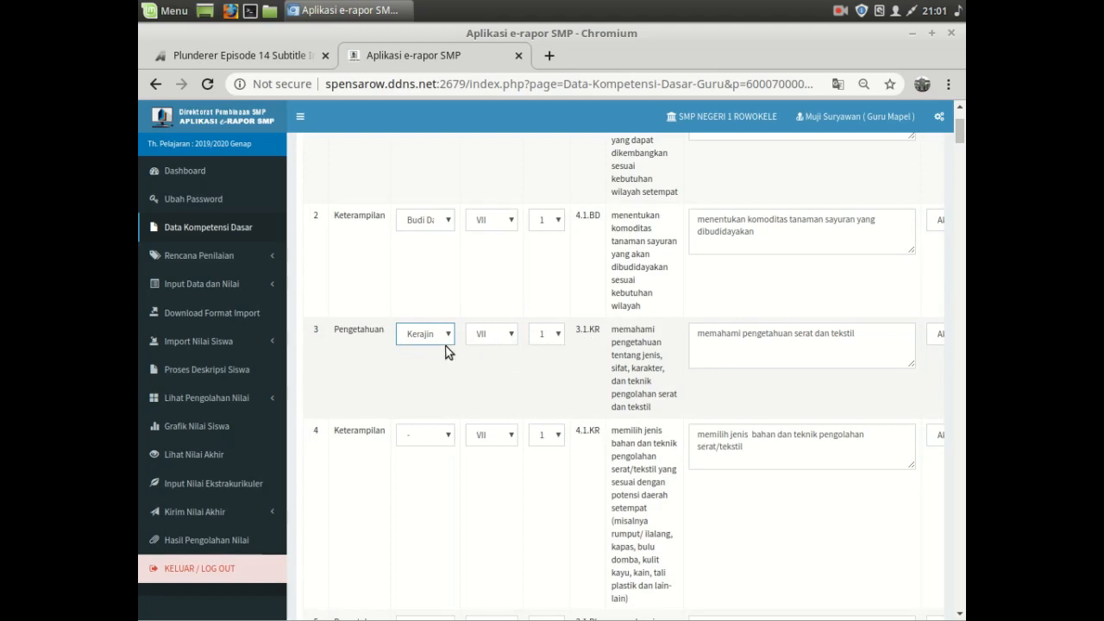
# - Set the Bidang of row 4 (4.1.KR) to Kerajinan
pyautogui.moveTo(610, 340); pyautogui.dragTo(614, 369)
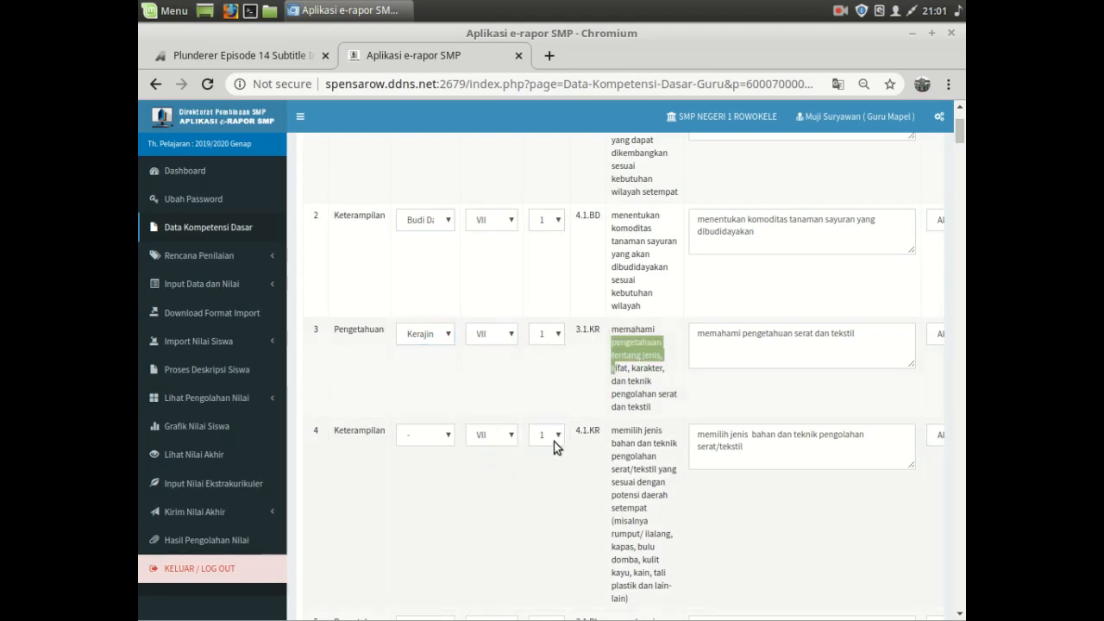
pyautogui.click(445, 443)
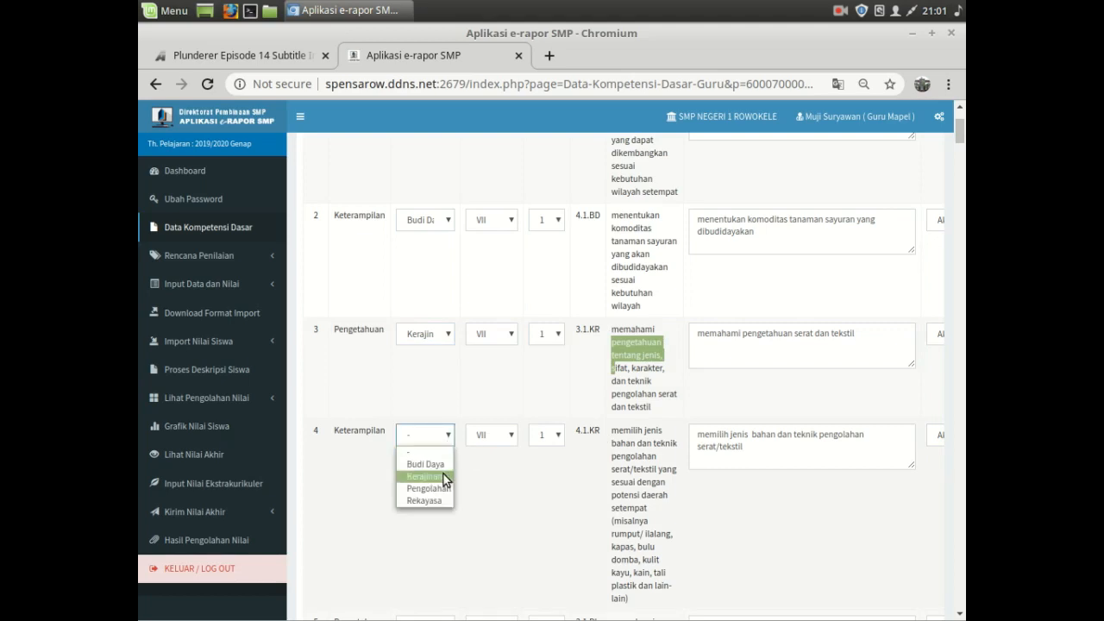
pyautogui.click(443, 479)
pyautogui.scroll(-1, 681, 407)
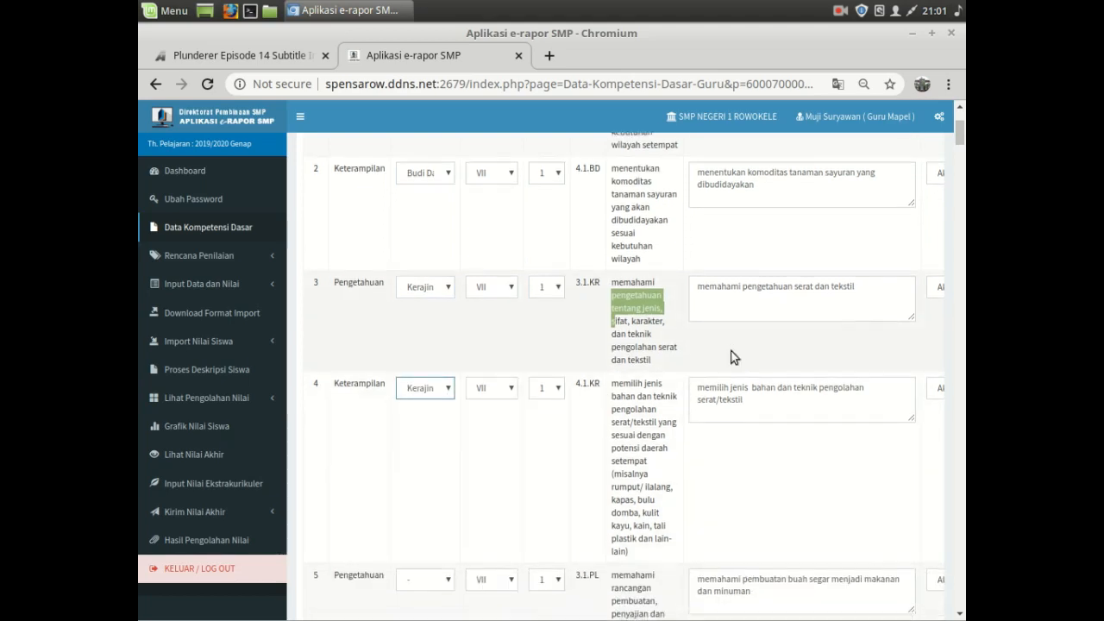
pyautogui.scroll(-15, 733, 358)
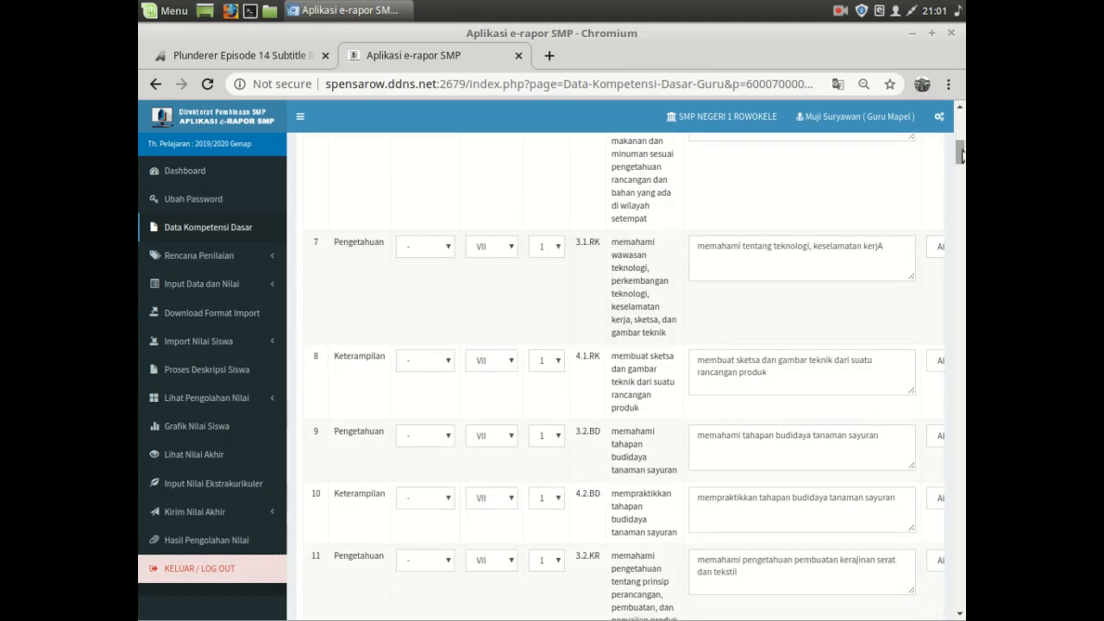
# - Save the edited Prakarya competency data and acknowledge the confirmation
pyautogui.moveTo(961, 153); pyautogui.dragTo(960, 595)
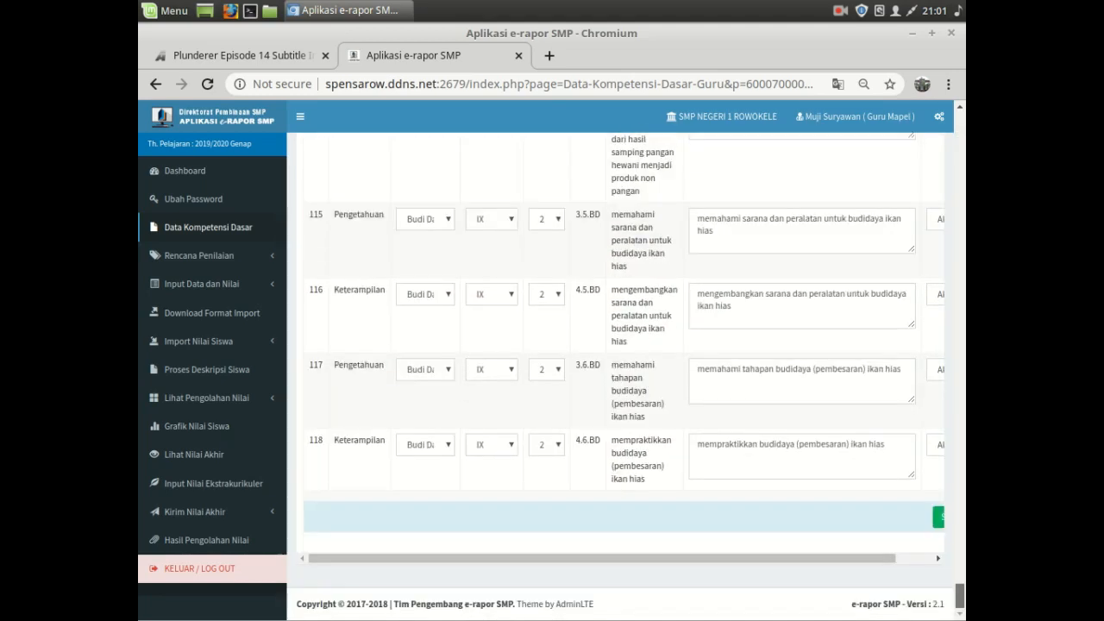
pyautogui.click(945, 519)
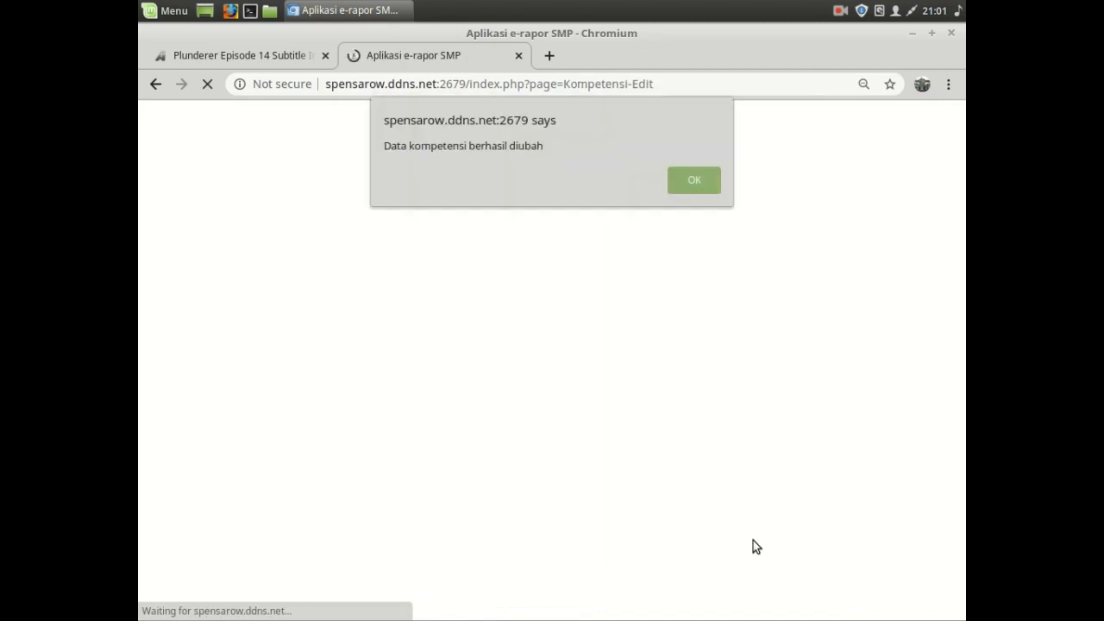
pyautogui.click(698, 187)
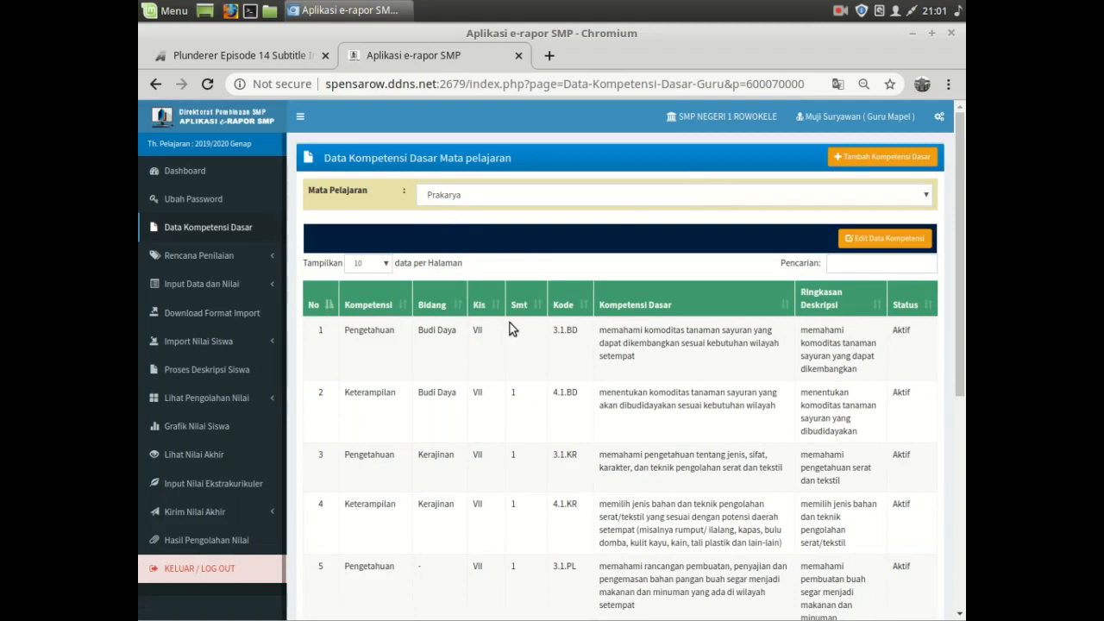
# - Check the Bidang entries of rows 3 to 5 in the Prakarya competency list
pyautogui.scroll(-1, 457, 405)
pyautogui.moveTo(420, 411); pyautogui.dragTo(460, 411)
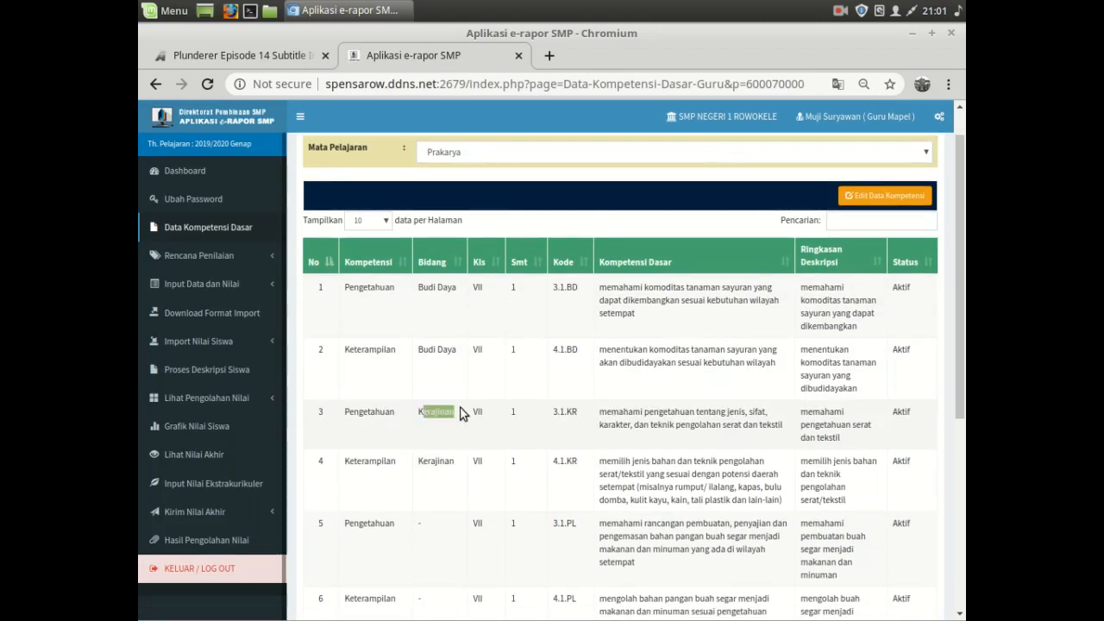
pyautogui.moveTo(422, 461); pyautogui.dragTo(457, 463)
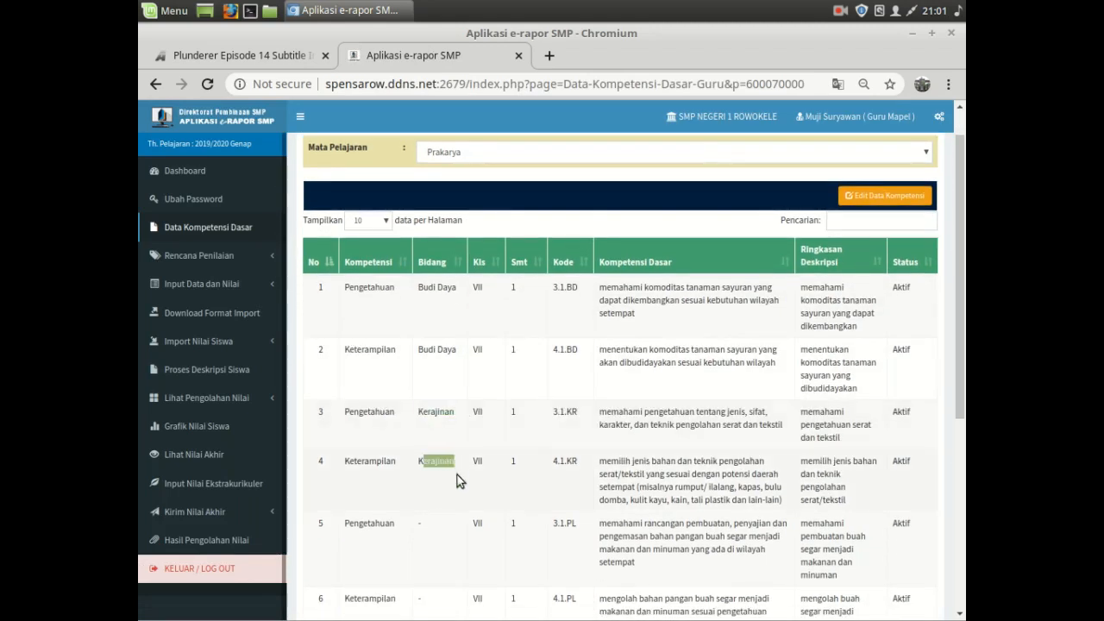
pyautogui.click(426, 527)
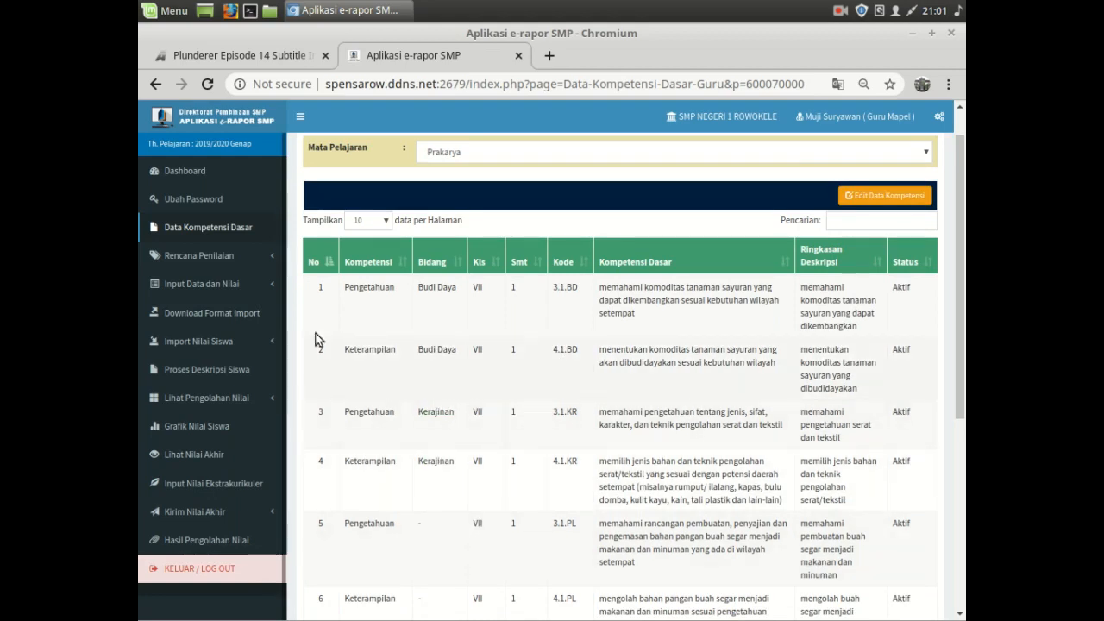
# - Open the Rencana Nilai Pengetahuan page and choose class 9C with the subject Prakarya
pyautogui.click(228, 257)
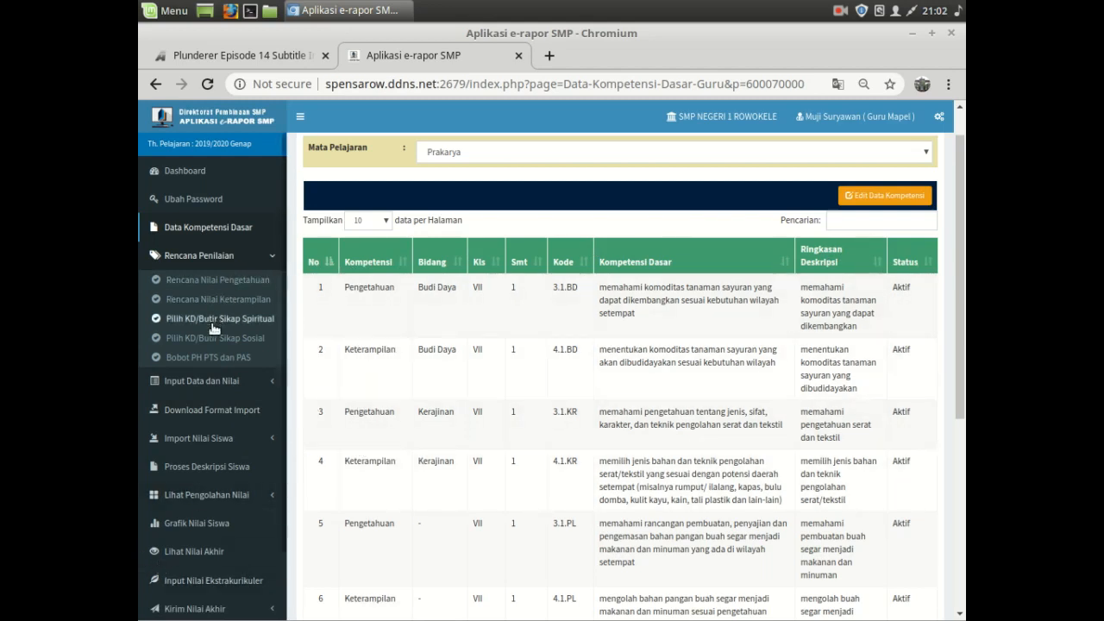
pyautogui.click(210, 279)
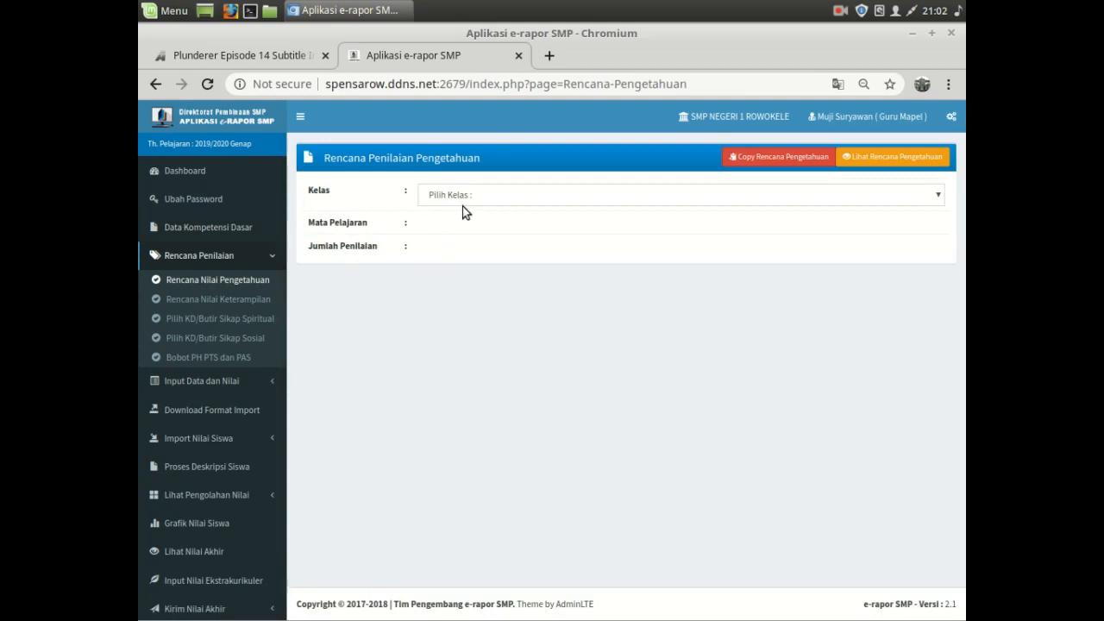
pyautogui.click(191, 284)
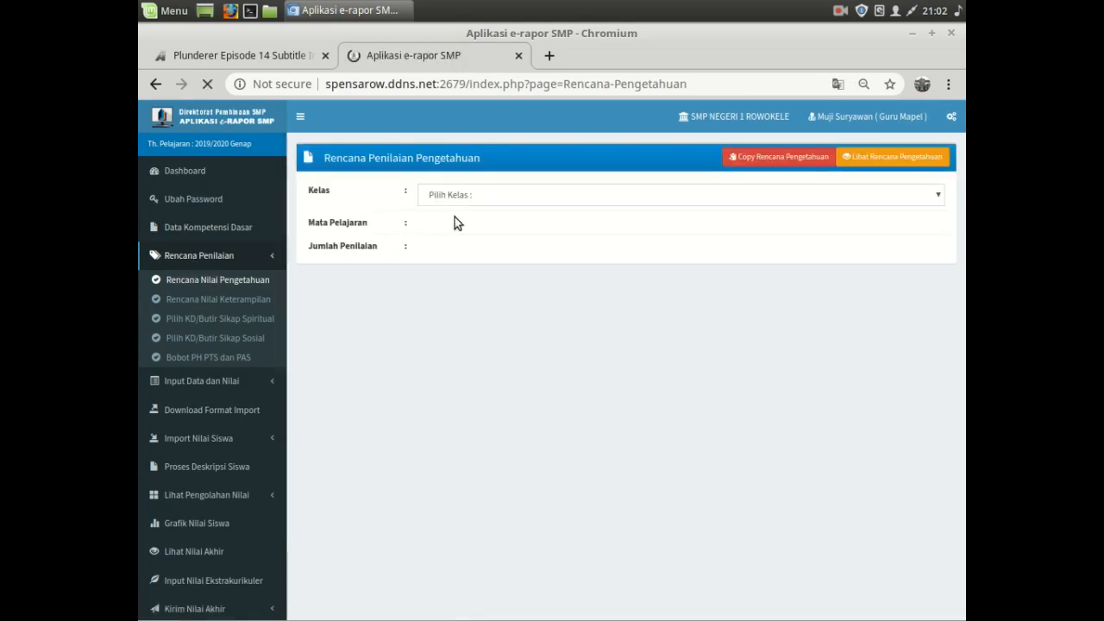
pyautogui.click(467, 201)
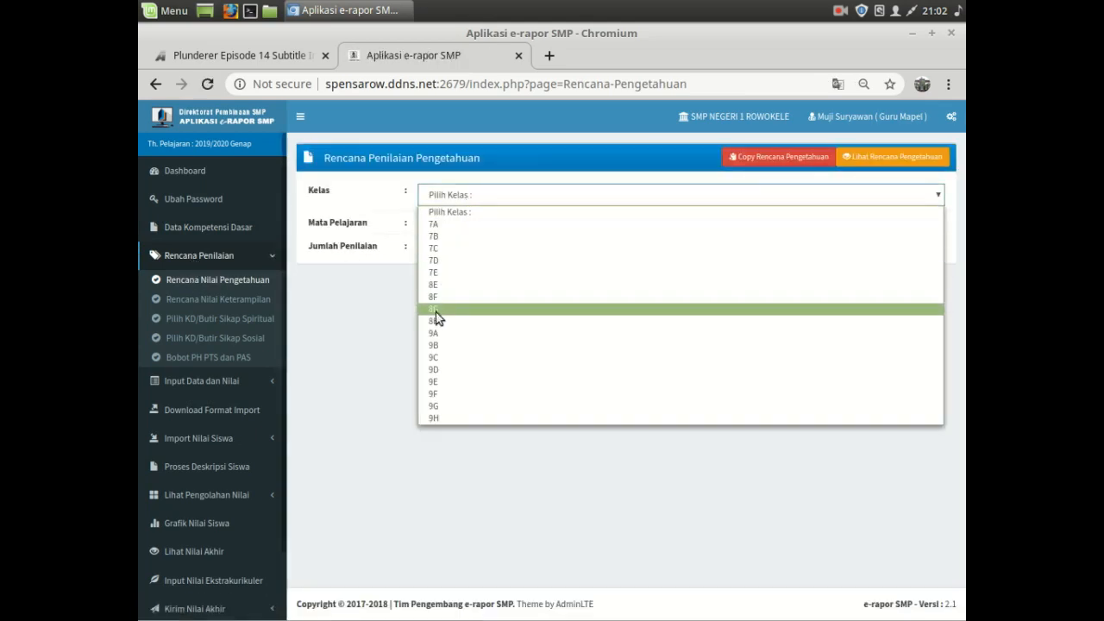
pyautogui.click(447, 357)
pyautogui.click(536, 231)
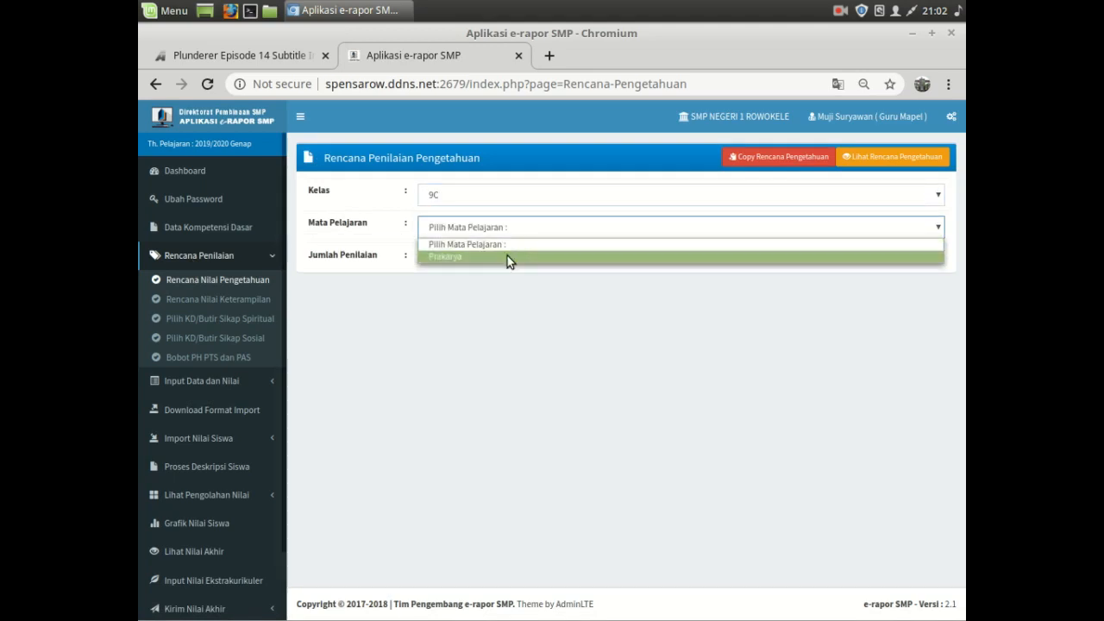
pyautogui.click(507, 257)
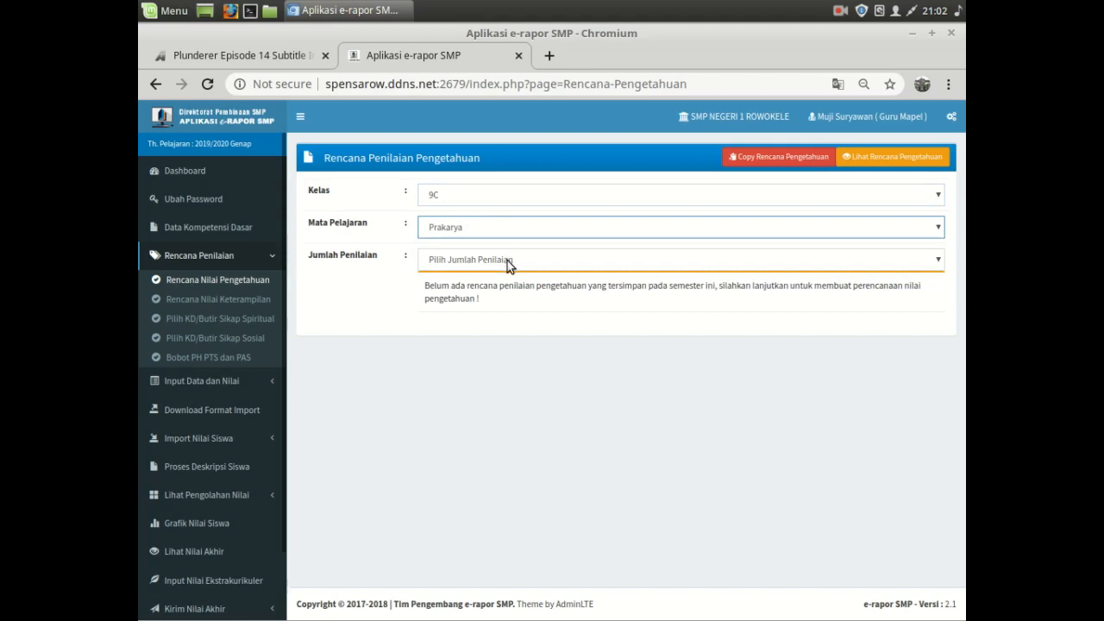
# - Set the number of assessments (Jumlah Penilaian) in the knowledge plan to 2
pyautogui.click(507, 260)
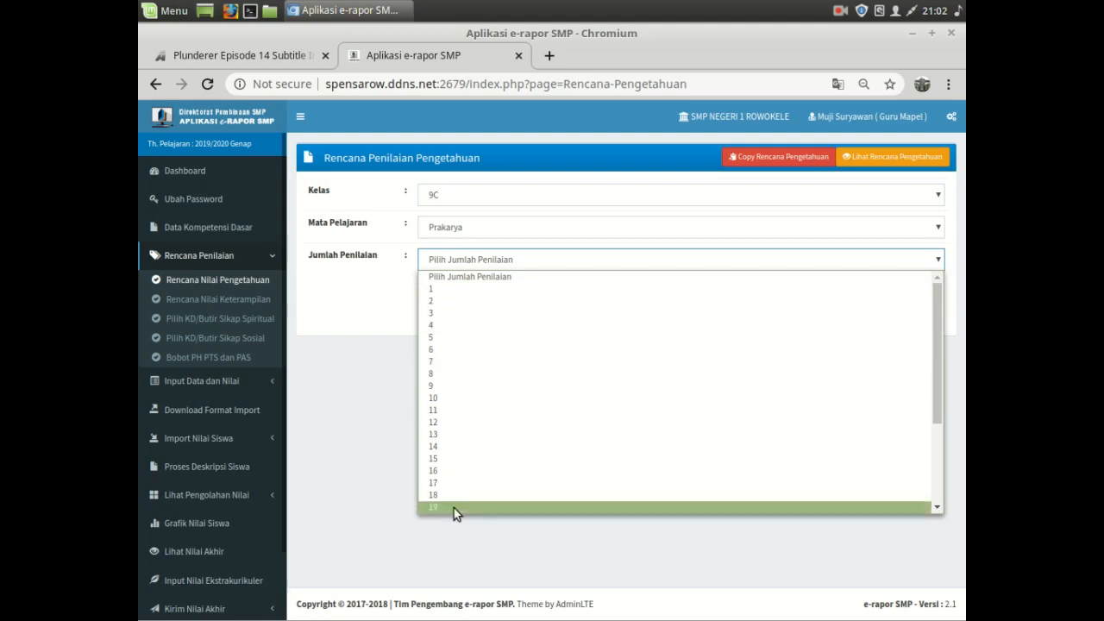
pyautogui.click(440, 303)
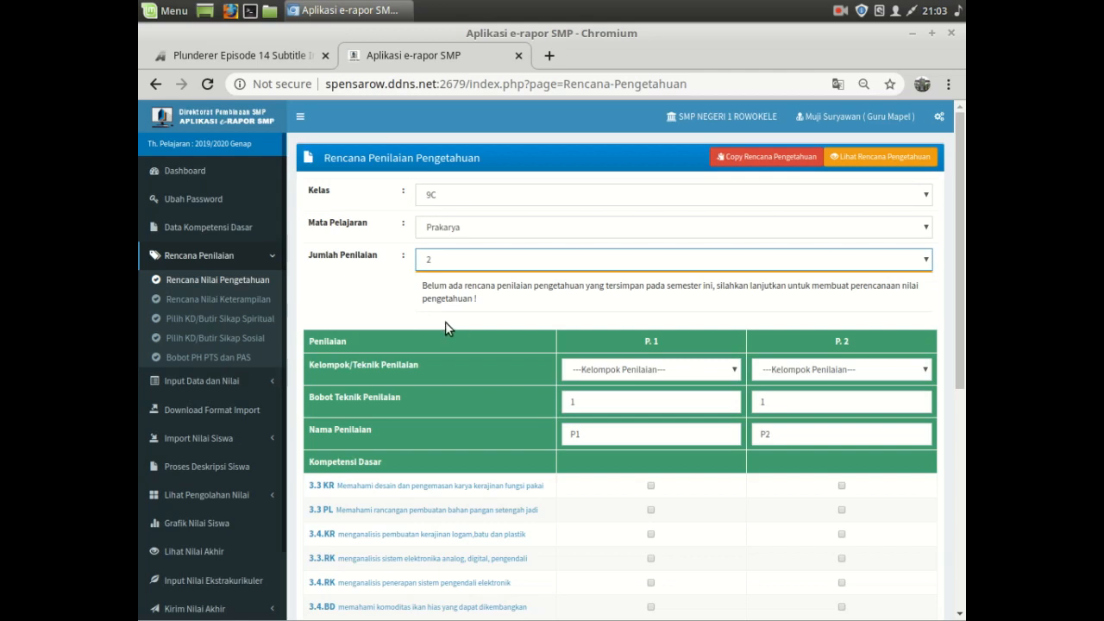
pyautogui.click(470, 258)
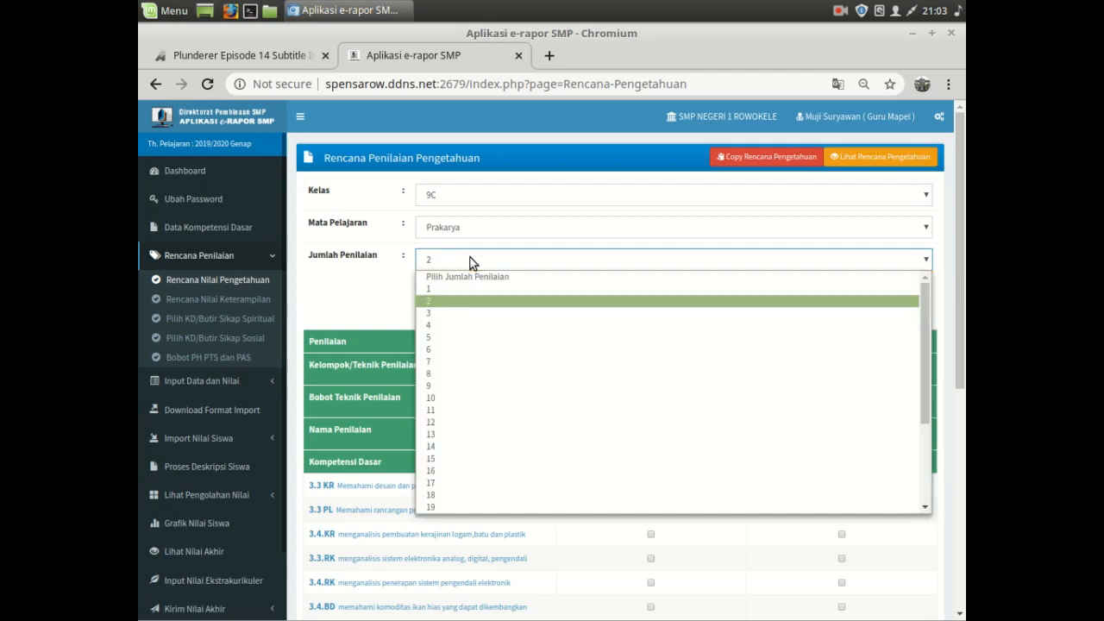
pyautogui.click(470, 257)
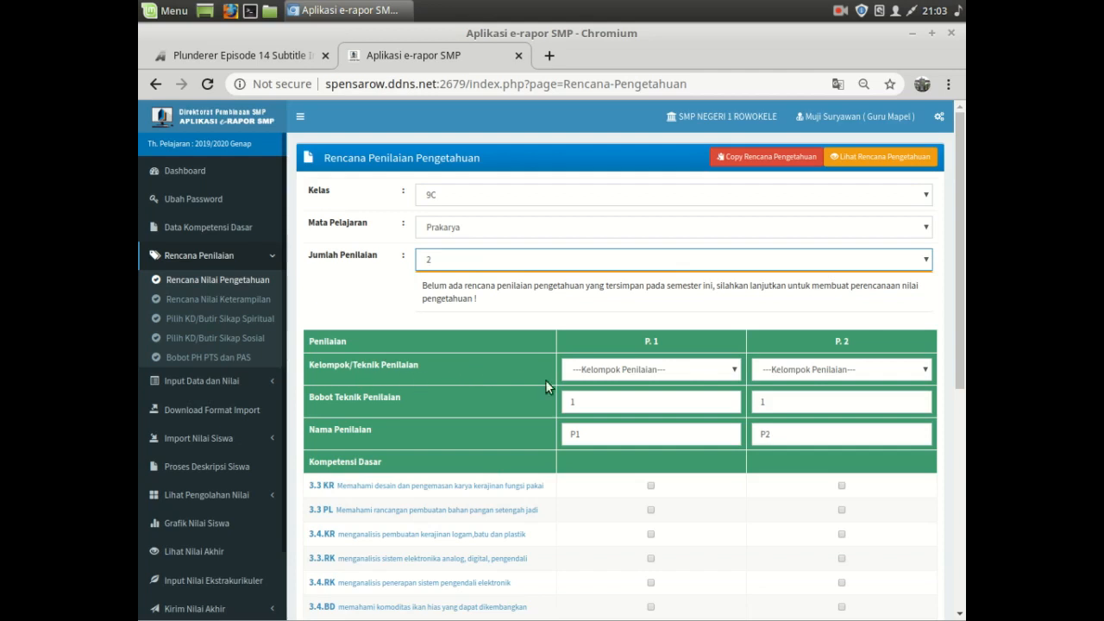
# - Set the assessment technique to Tes Tulis for P. 1 and Penugasan for P. 2
pyautogui.click(634, 370)
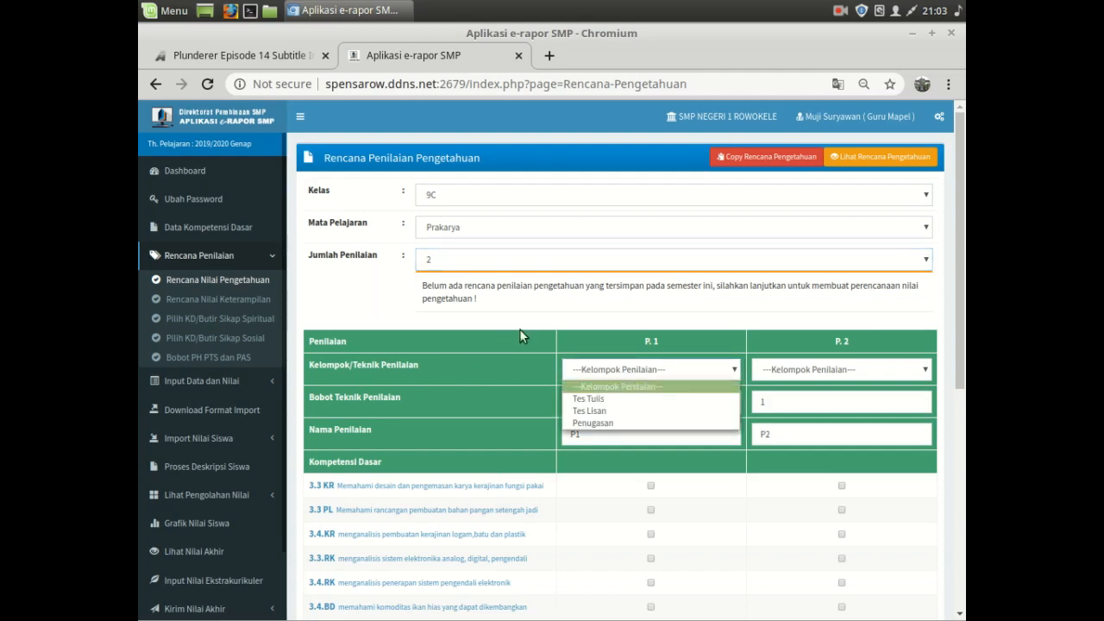
pyautogui.click(508, 334)
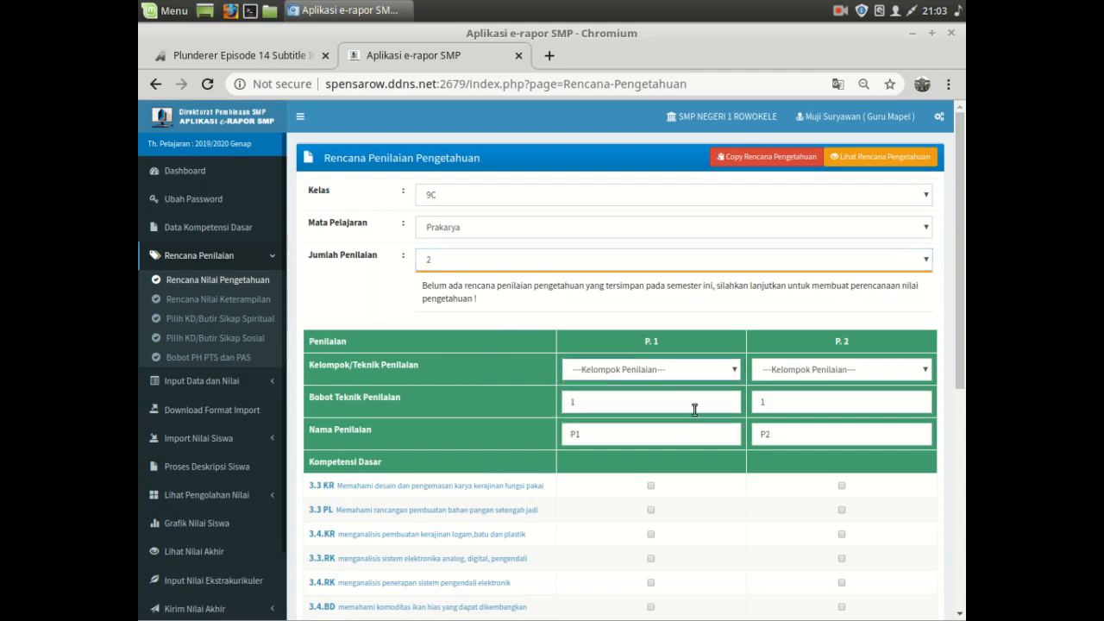
pyautogui.click(675, 374)
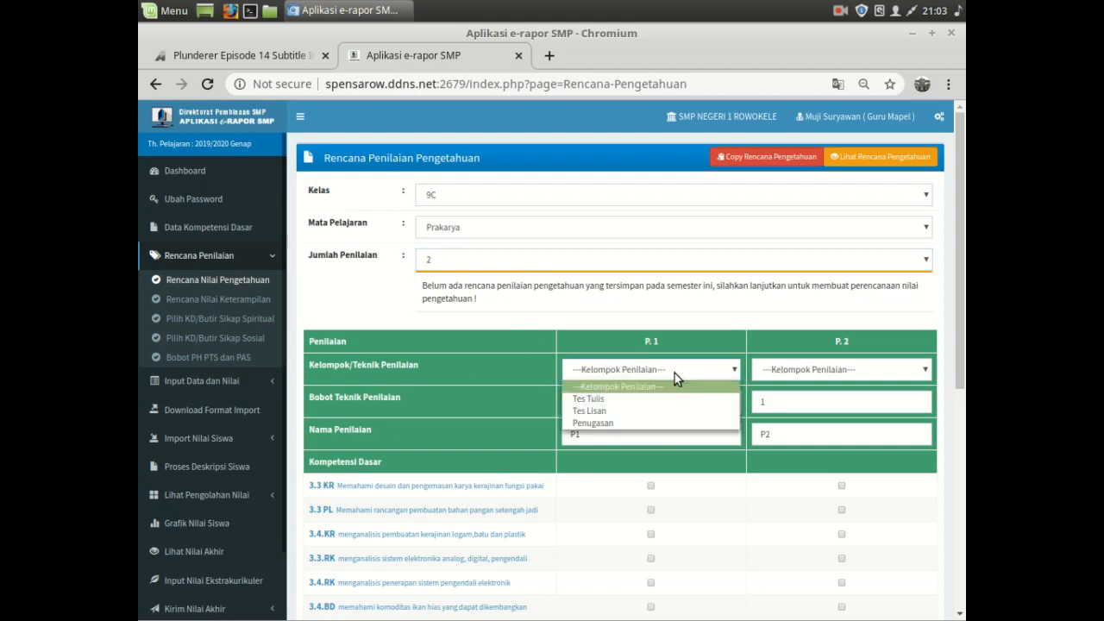
pyautogui.click(586, 399)
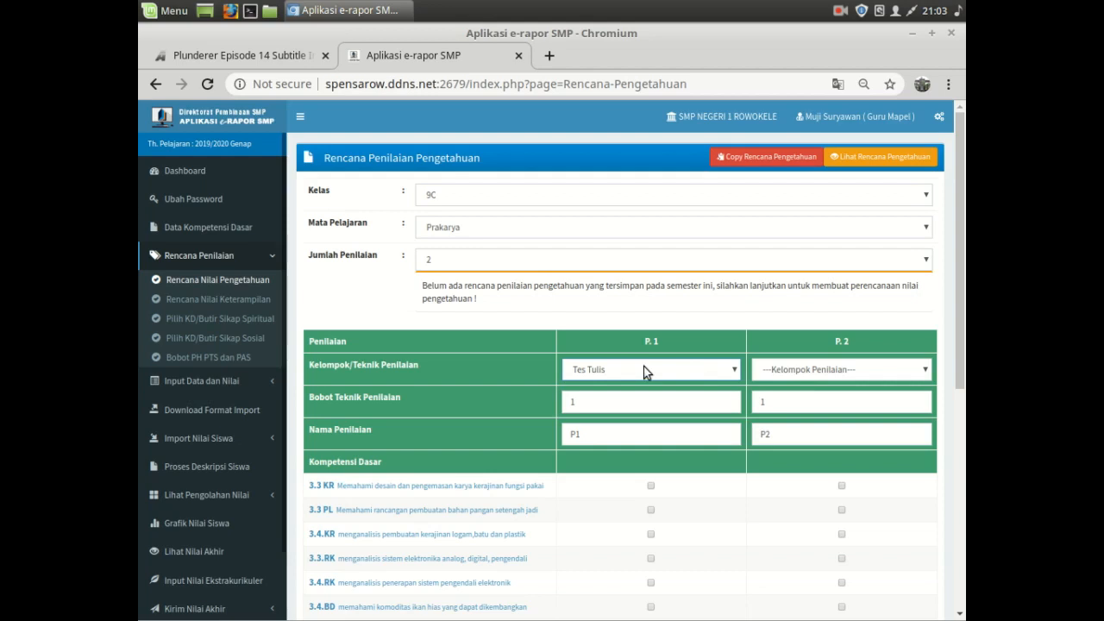
pyautogui.click(808, 371)
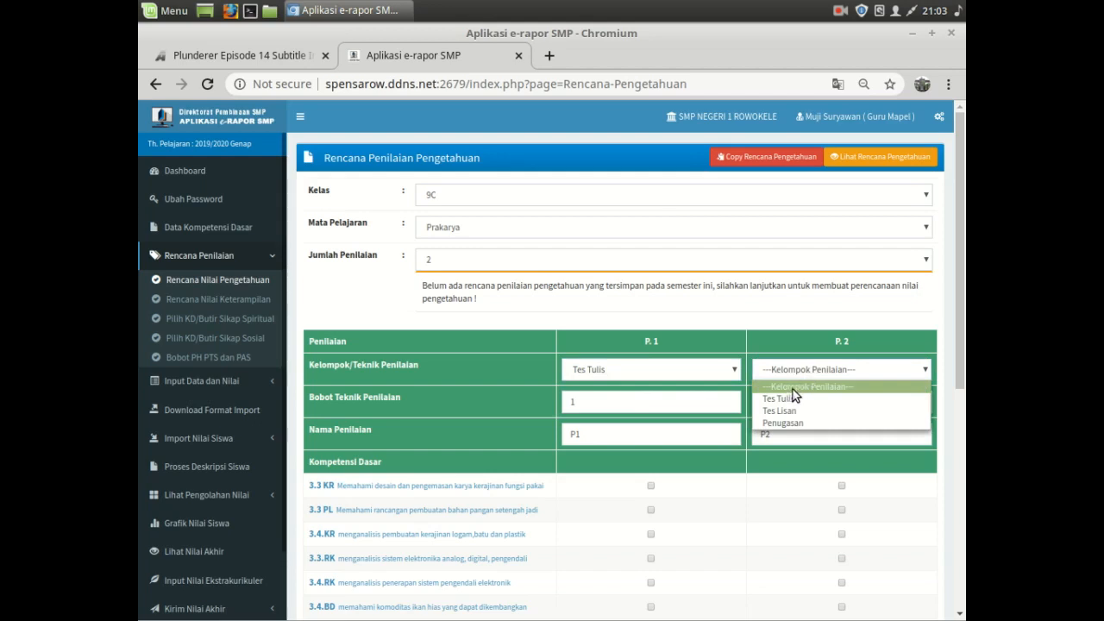
pyautogui.click(789, 421)
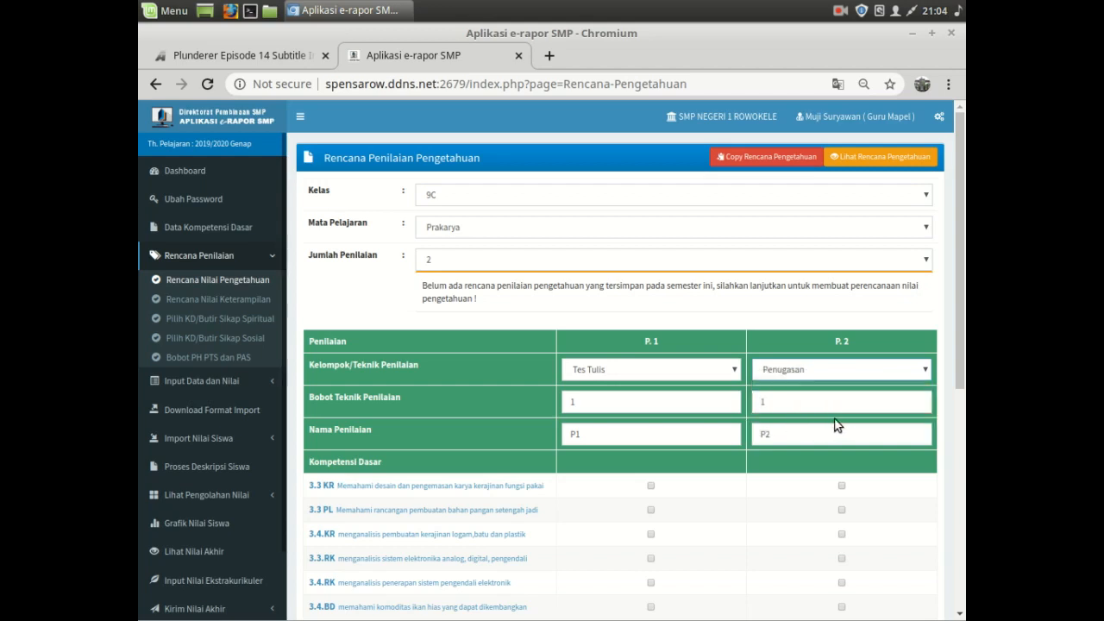
# - Assign competency 3.3 PL (Memahami rancangan pembuatan bahan pangan setengah jadi) to P. 1 and 3.4.RK to P. 2
pyautogui.scroll(-1, 841, 418)
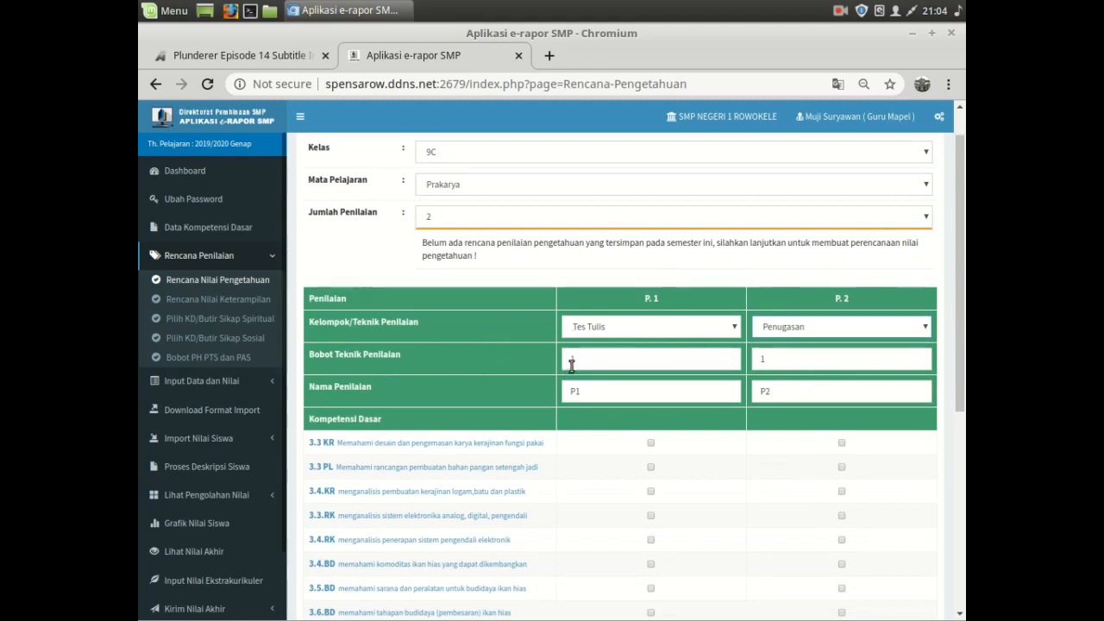
pyautogui.click(777, 364)
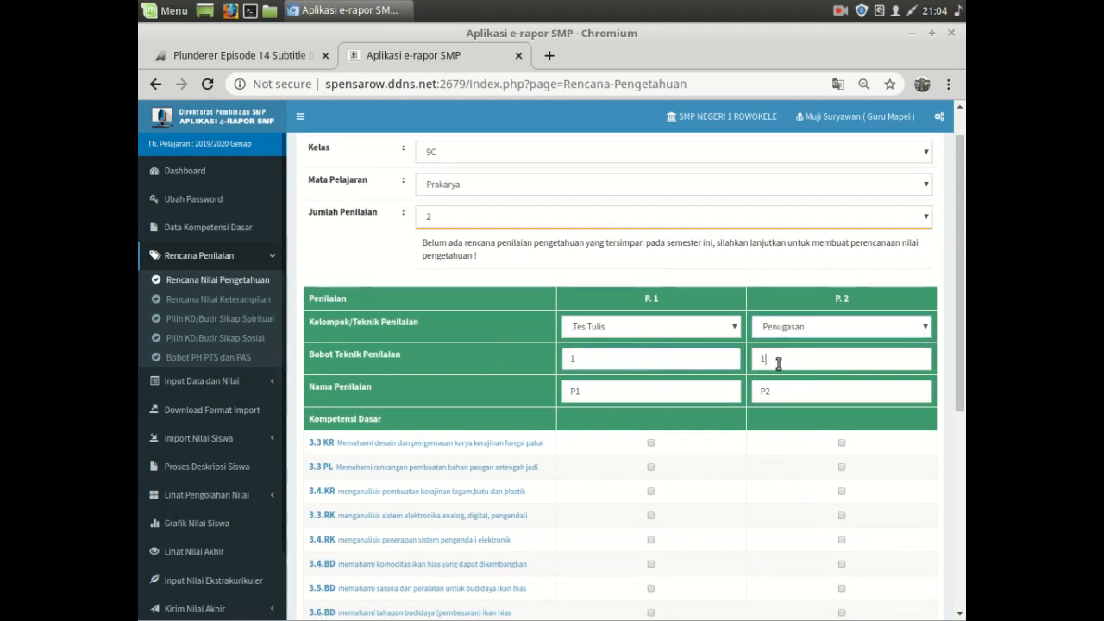
pyautogui.scroll(-3, 630, 429)
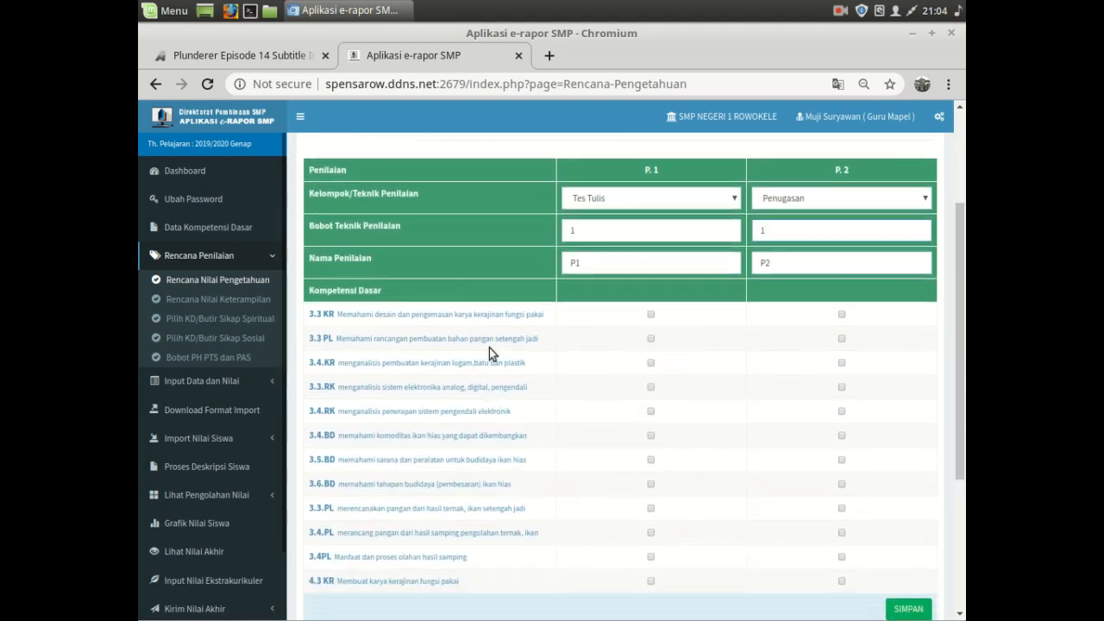
pyautogui.click(651, 339)
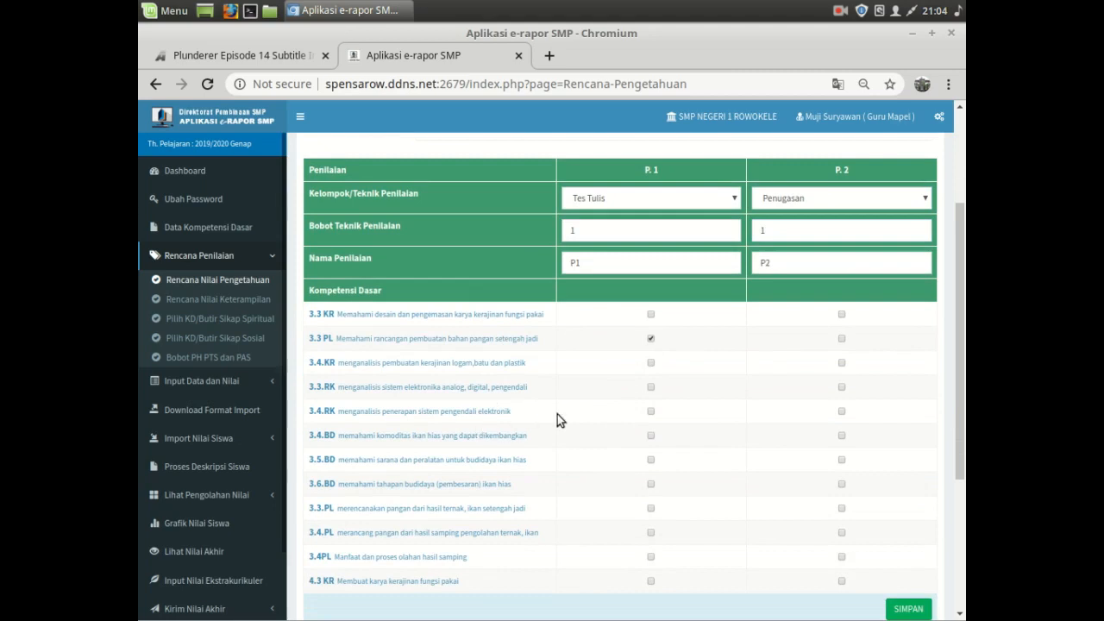
pyautogui.click(842, 412)
pyautogui.scroll(-3, 903, 414)
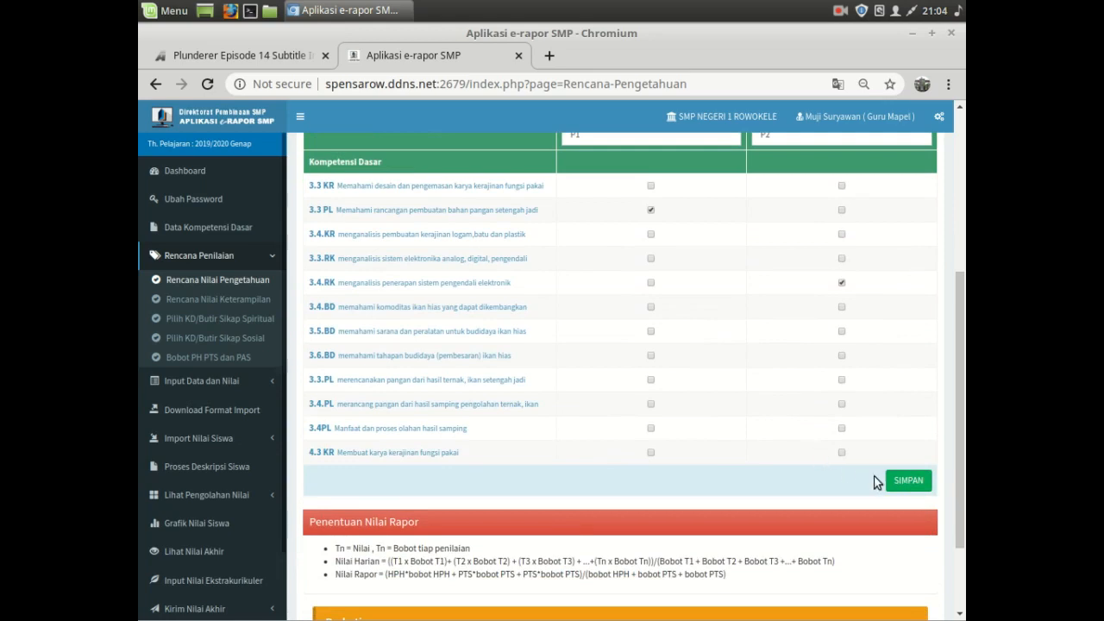
# - Save the knowledge assessment plan for class 9C and accept the confirmations
pyautogui.click(904, 485)
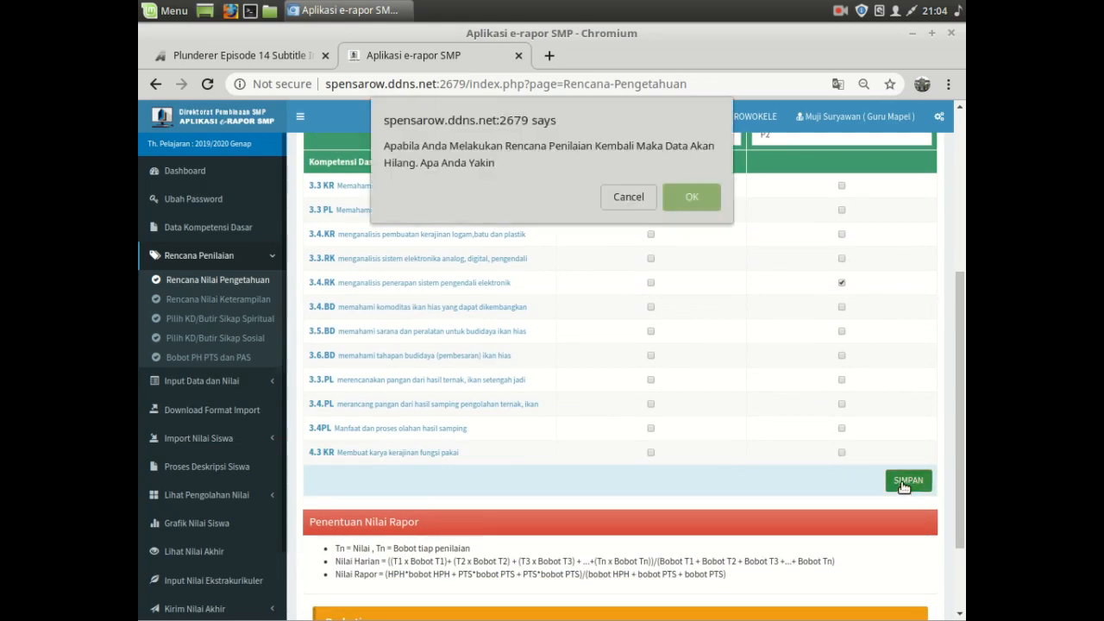
pyautogui.click(695, 198)
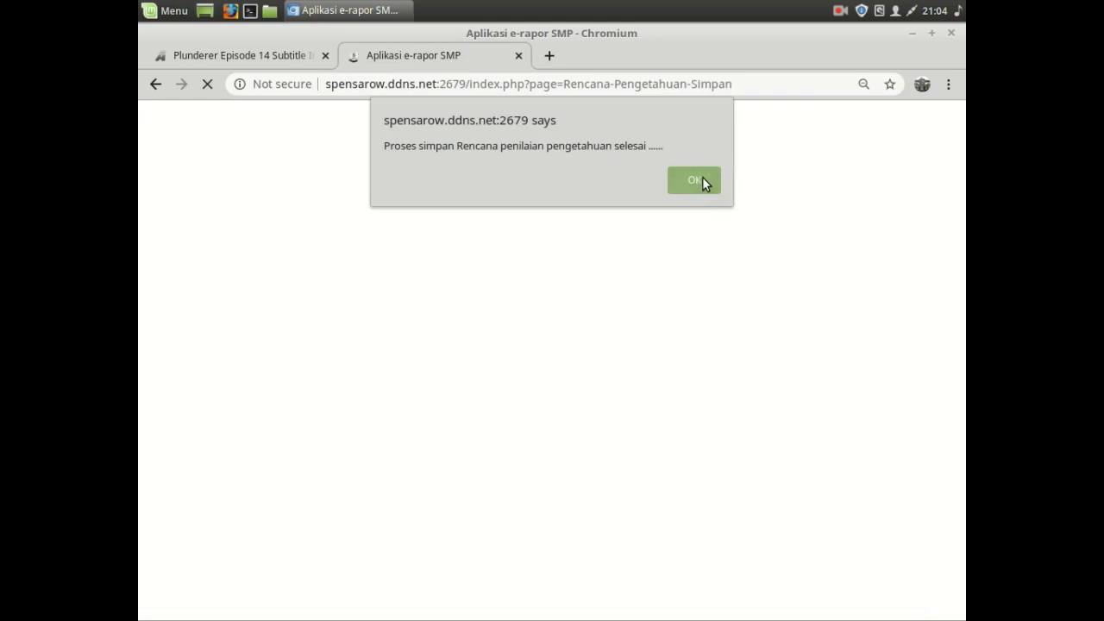
pyautogui.click(701, 177)
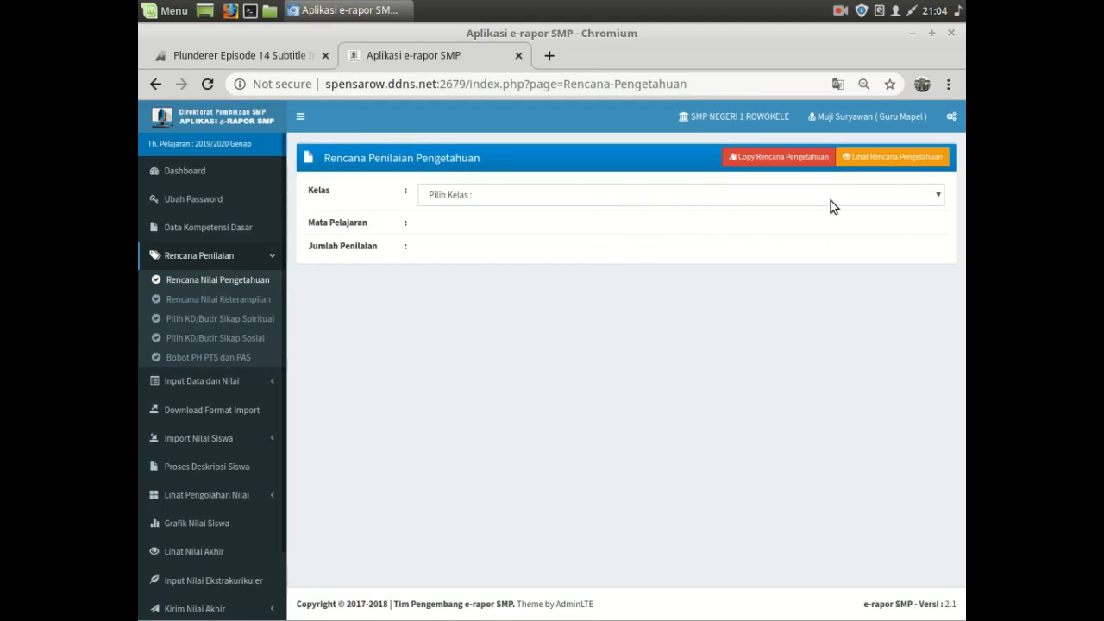
# - View the saved knowledge assessment plan for class 9C and the subject Prakarya
pyautogui.click(924, 165)
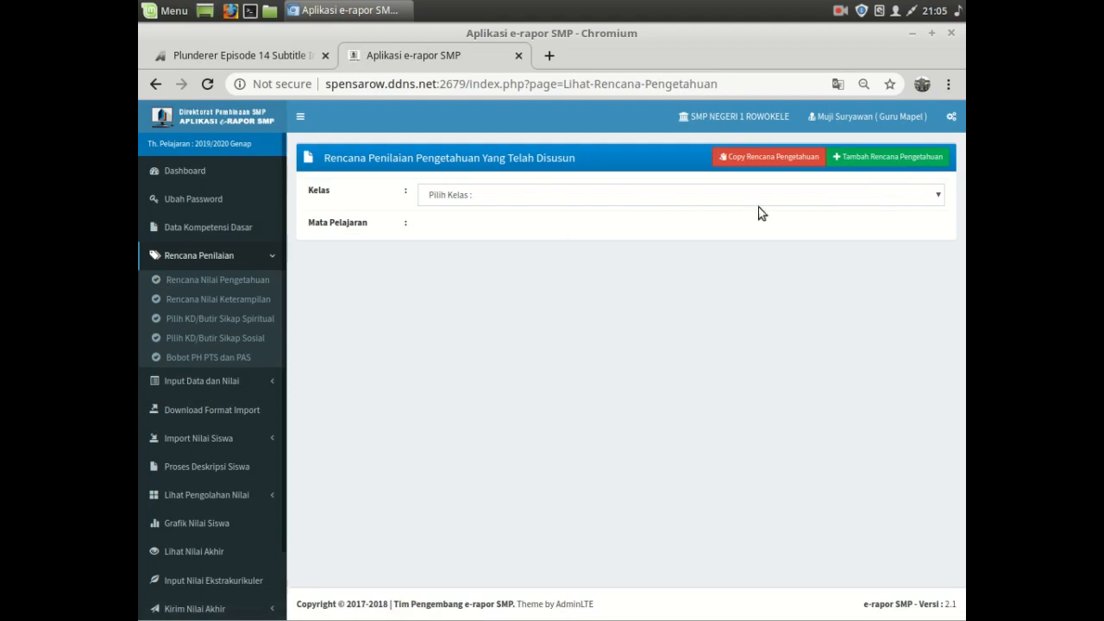
pyautogui.click(536, 201)
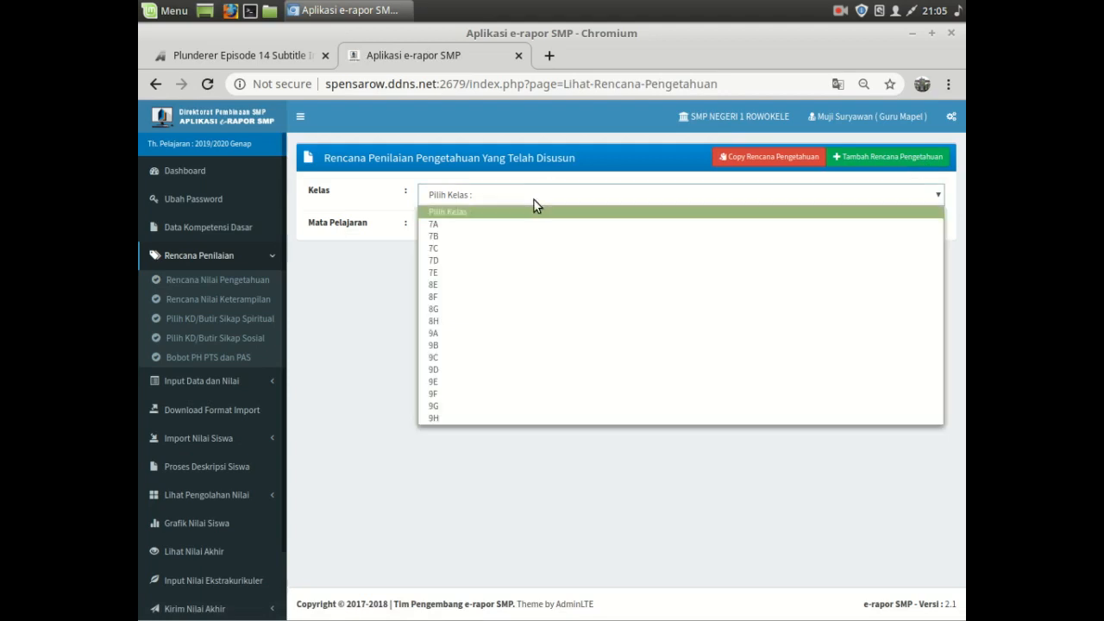
pyautogui.click(451, 357)
pyautogui.click(478, 227)
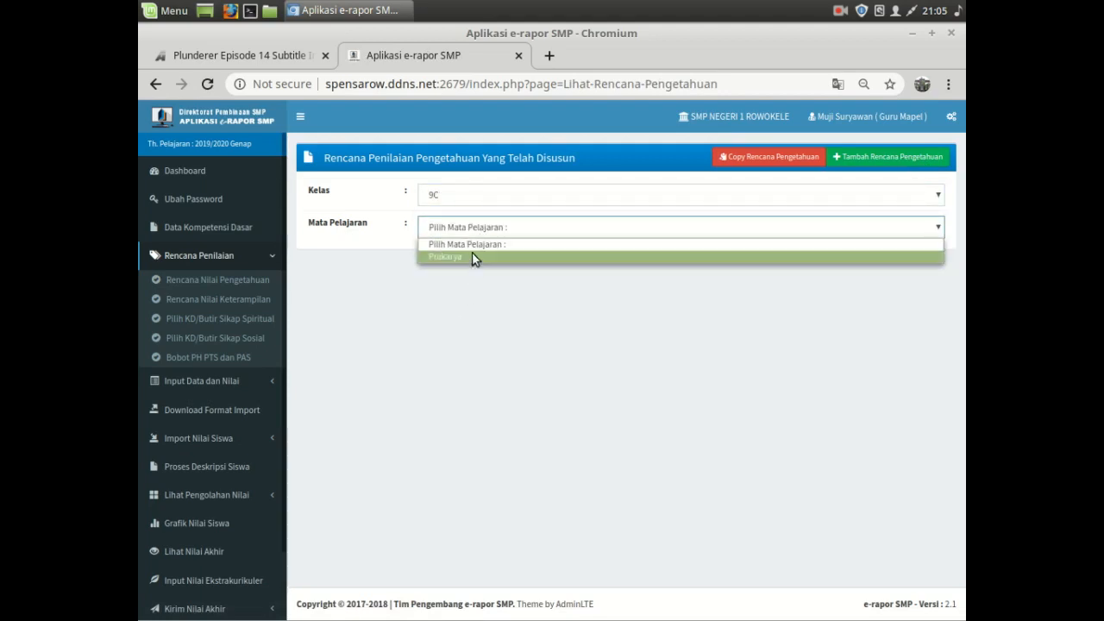
pyautogui.click(473, 257)
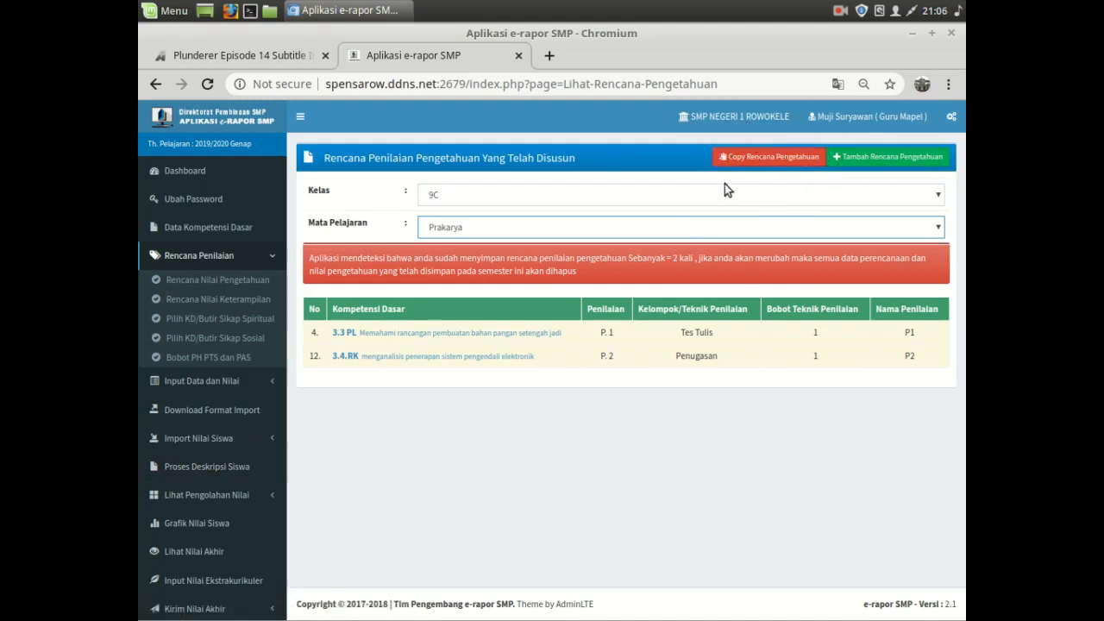
# - Start copying a knowledge assessment plan, with class 9C as the source and Prakarya as the subject
pyautogui.click(782, 161)
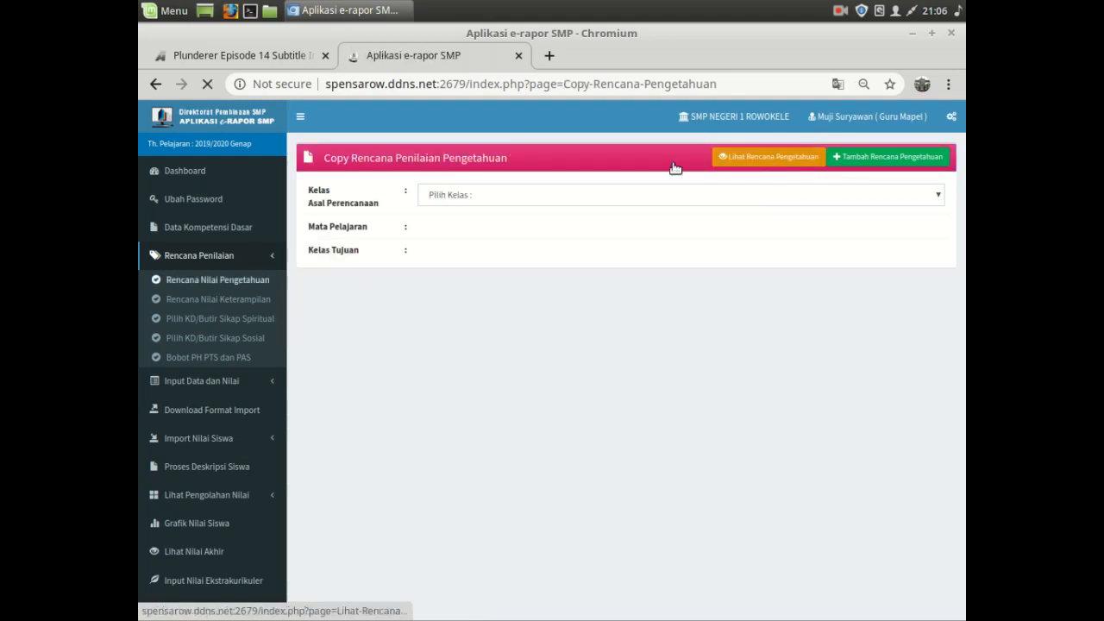
pyautogui.moveTo(327, 156); pyautogui.dragTo(511, 162)
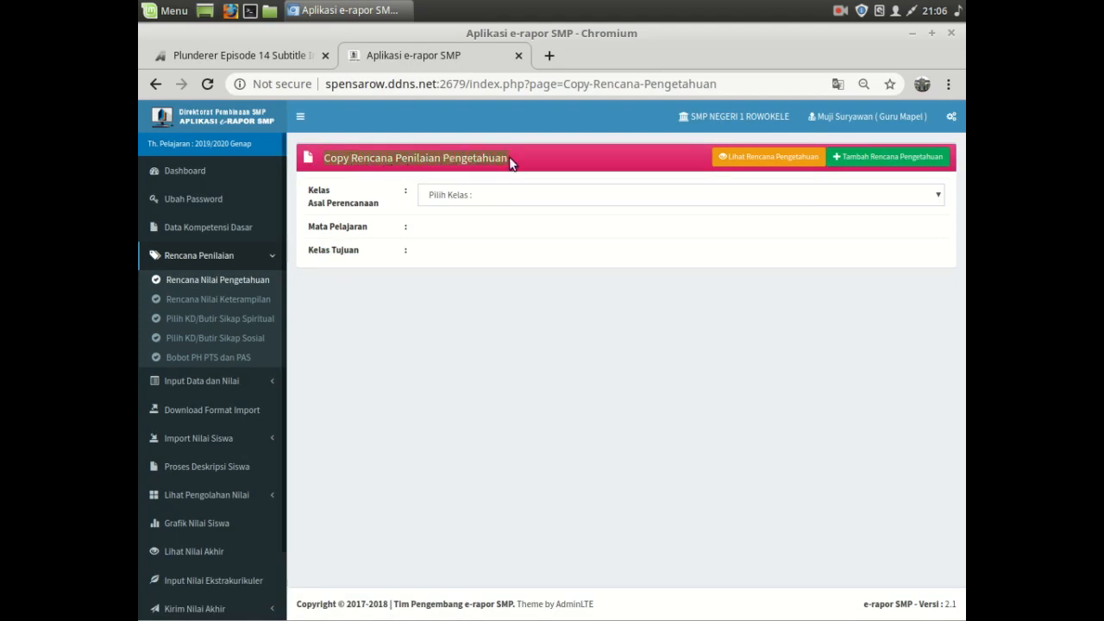
pyautogui.click(590, 173)
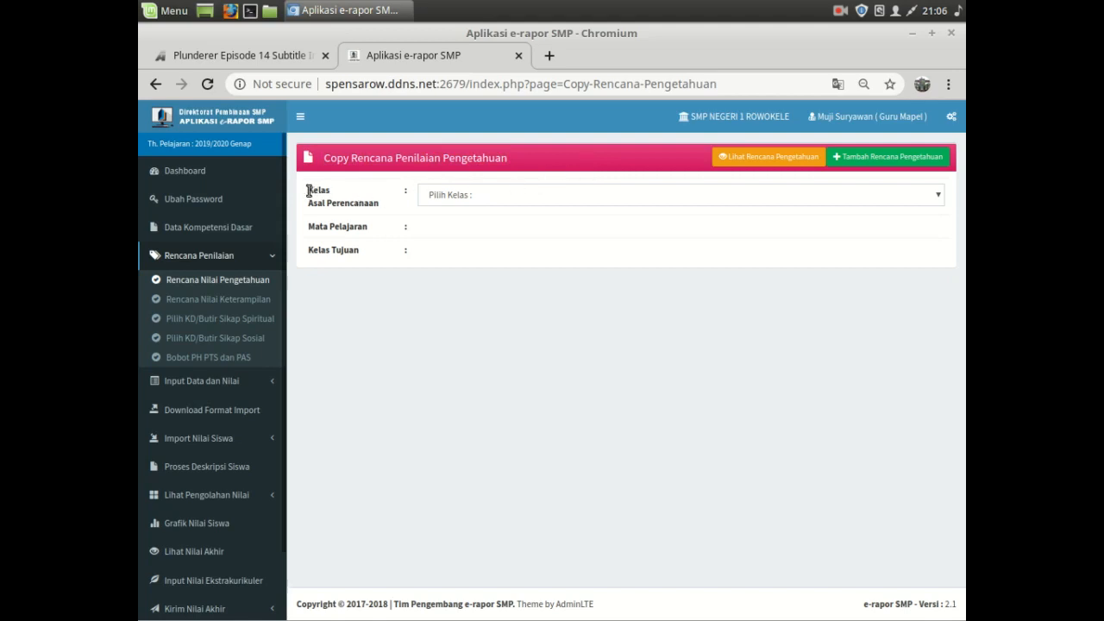
pyautogui.moveTo(307, 195); pyautogui.dragTo(384, 212)
pyautogui.moveTo(388, 205); pyautogui.dragTo(302, 195)
pyautogui.click(429, 214)
pyautogui.click(438, 195)
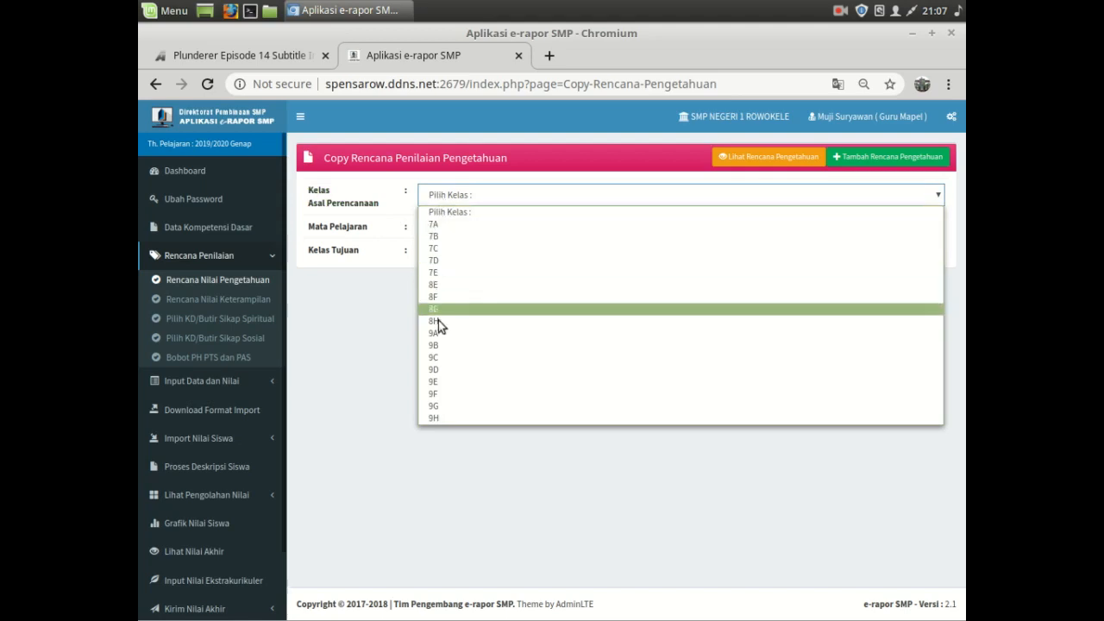
pyautogui.click(436, 359)
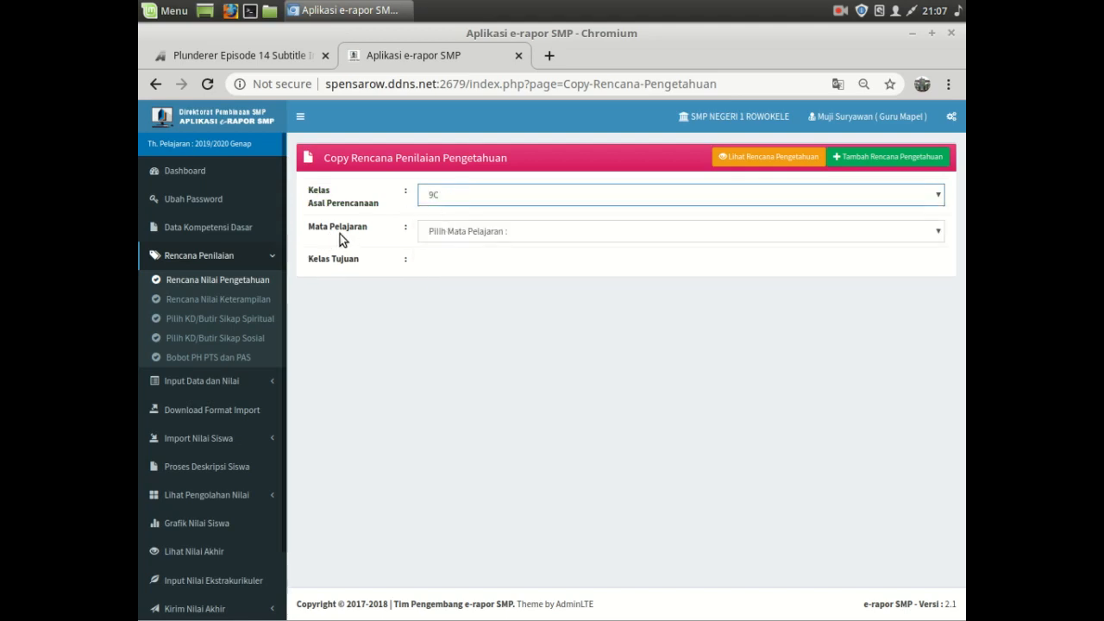
pyautogui.click(456, 235)
pyautogui.click(462, 259)
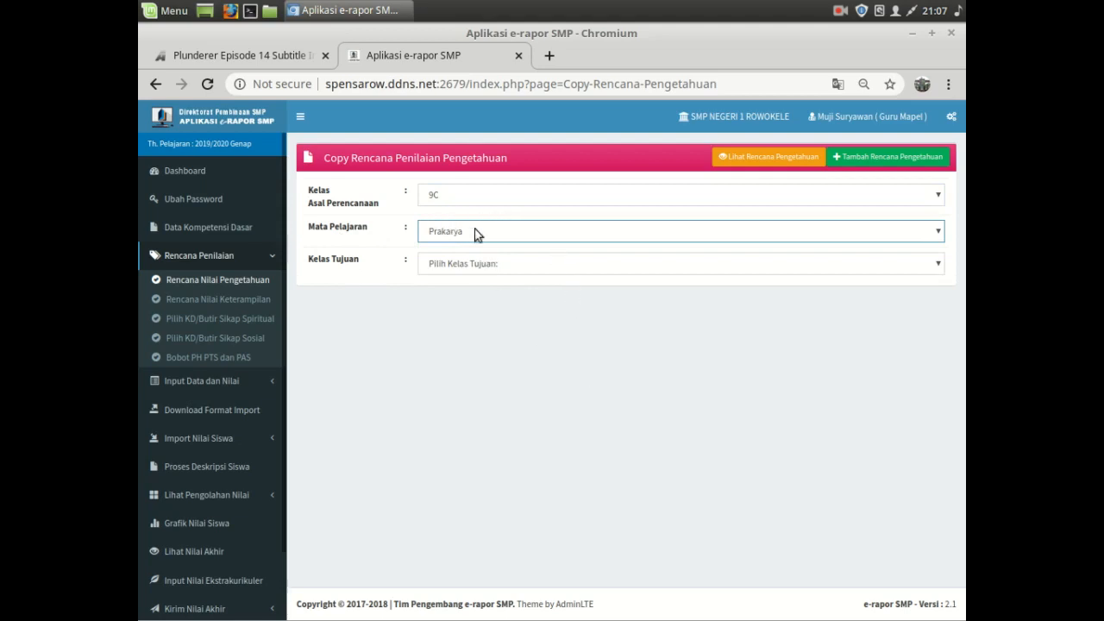
pyautogui.moveTo(345, 191); pyautogui.dragTo(384, 207)
pyautogui.moveTo(363, 259); pyautogui.dragTo(331, 260)
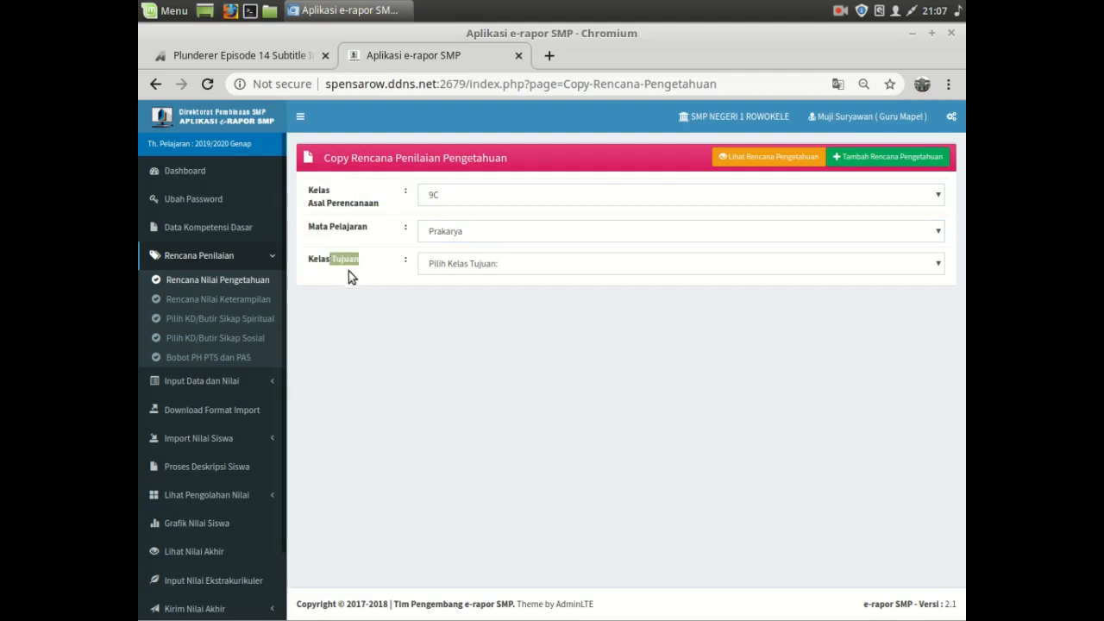
pyautogui.click(358, 286)
pyautogui.moveTo(323, 266); pyautogui.dragTo(353, 262)
pyautogui.moveTo(317, 205); pyautogui.dragTo(360, 205)
pyautogui.moveTo(329, 259); pyautogui.dragTo(373, 252)
pyautogui.click(396, 256)
pyautogui.moveTo(312, 204); pyautogui.dragTo(379, 200)
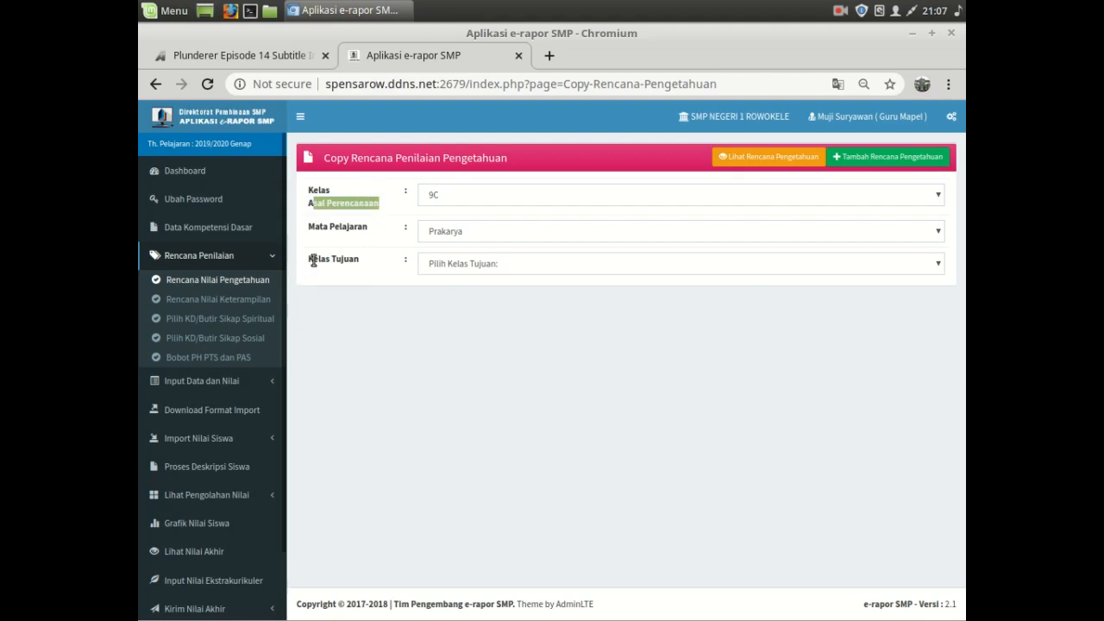
pyautogui.moveTo(319, 258); pyautogui.dragTo(354, 259)
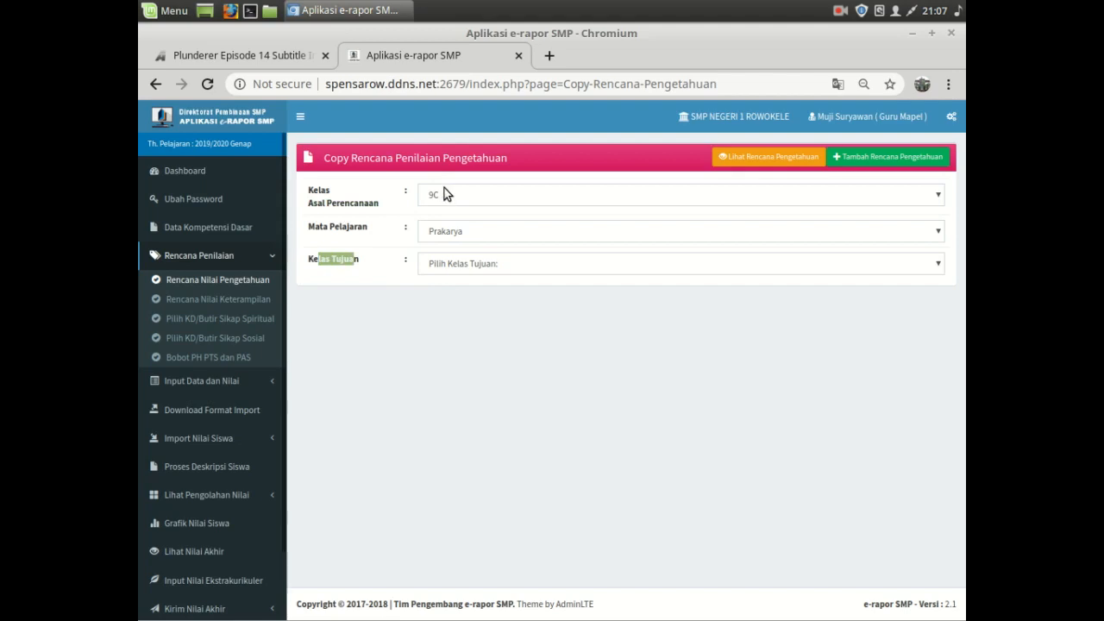
# - Choose 9D as the destination class, copy the knowledge assessment plan to it and accept the confirmations
pyautogui.click(468, 262)
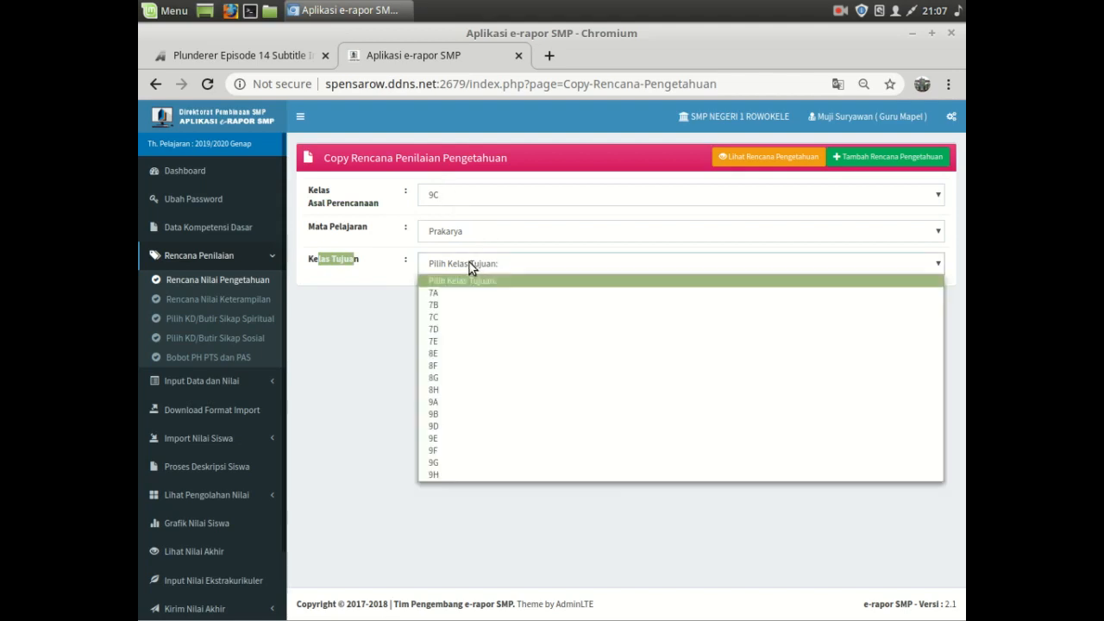
pyautogui.click(446, 426)
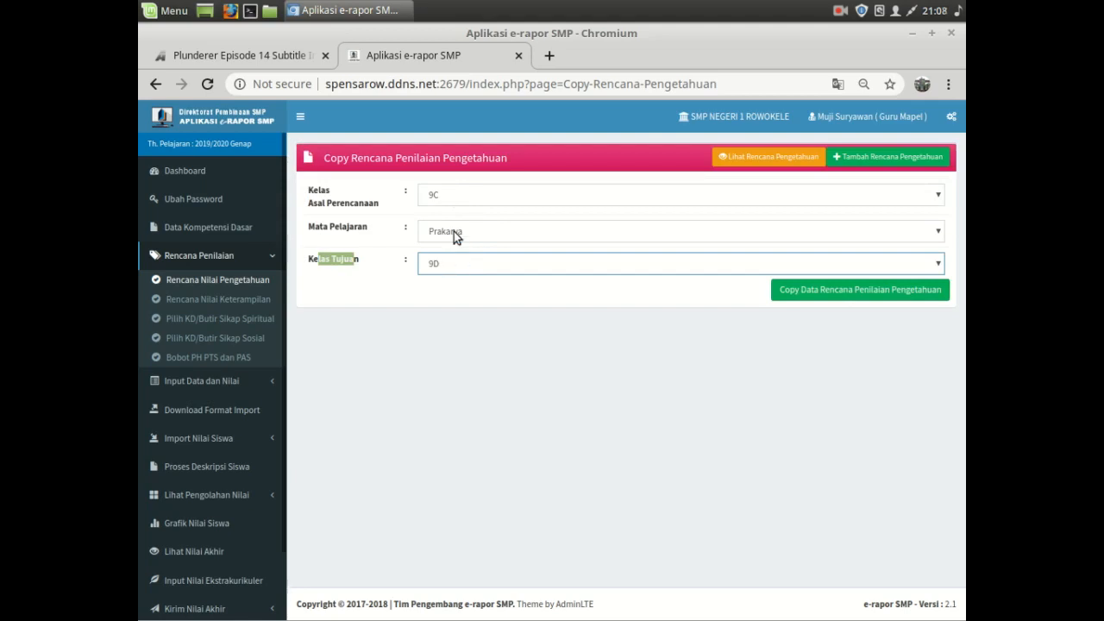
pyautogui.click(804, 298)
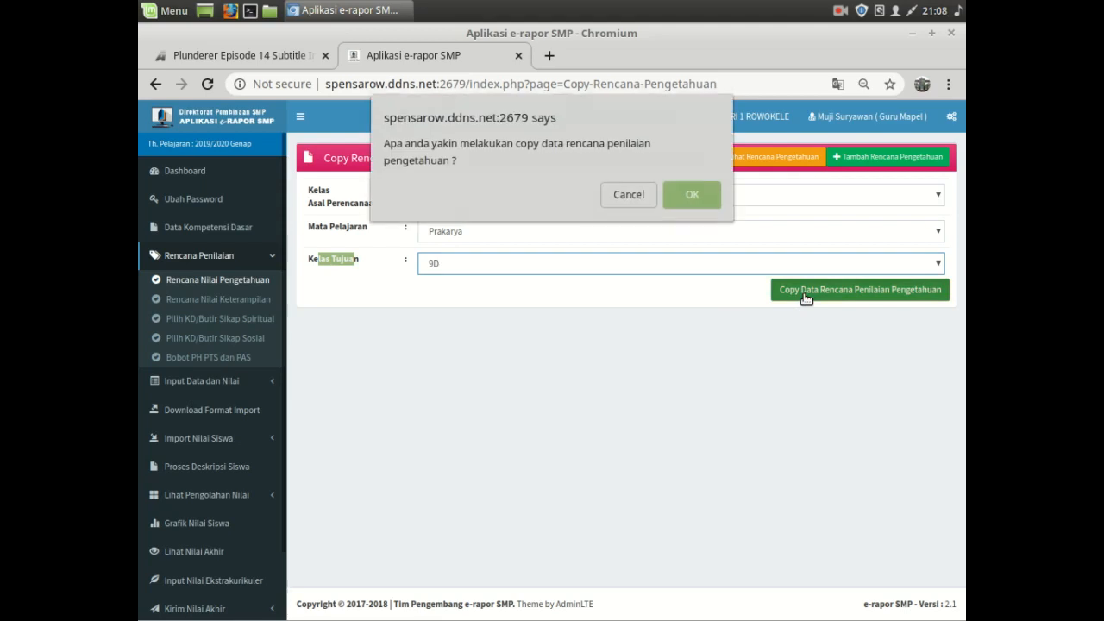
pyautogui.click(702, 198)
pyautogui.click(702, 191)
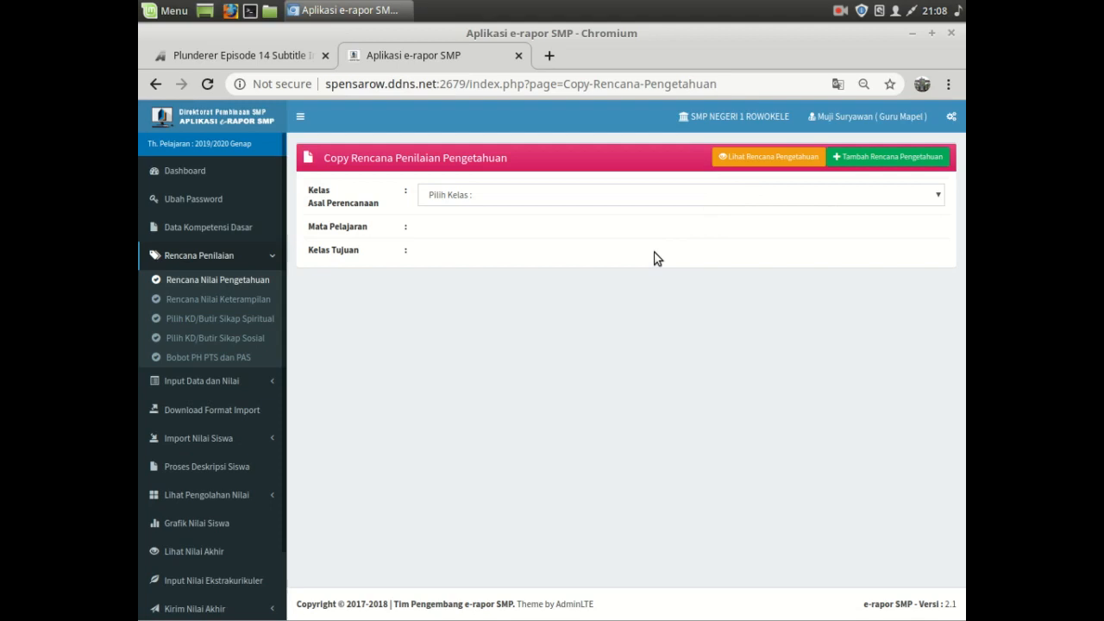
# - View the saved knowledge assessment plan for class 9D and the subject Prakarya
pyautogui.click(748, 166)
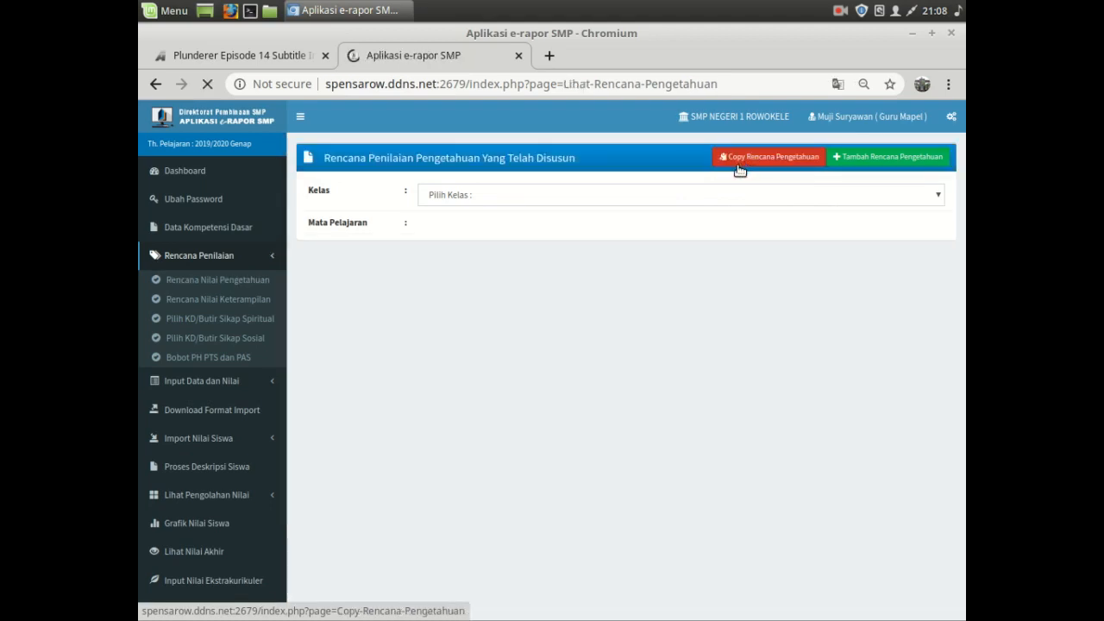
pyautogui.click(570, 193)
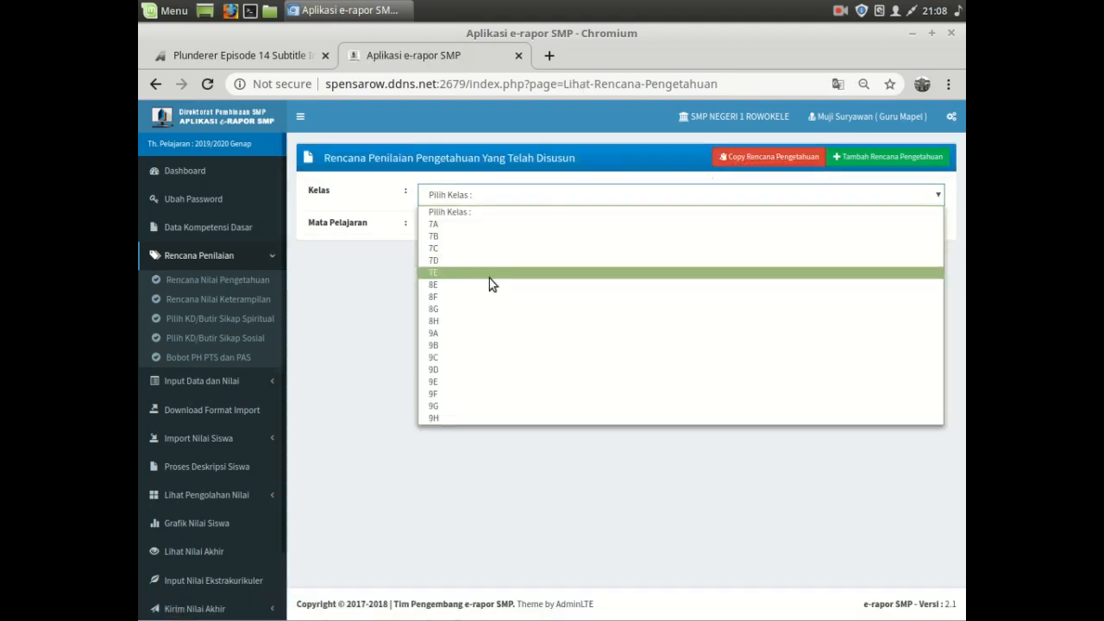
pyautogui.click(437, 370)
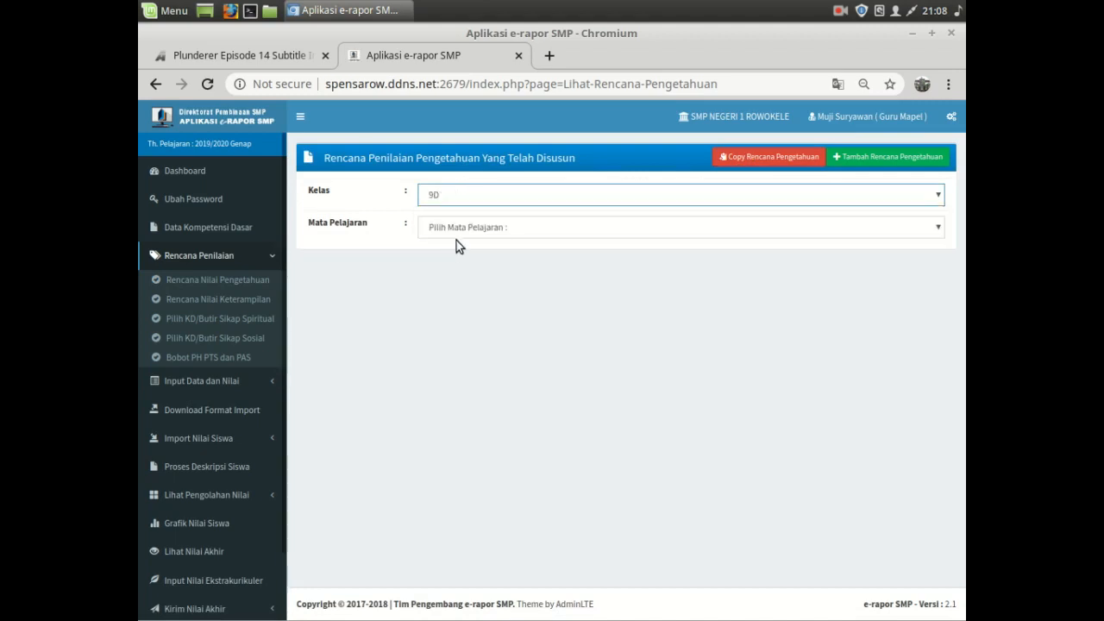
pyautogui.click(456, 231)
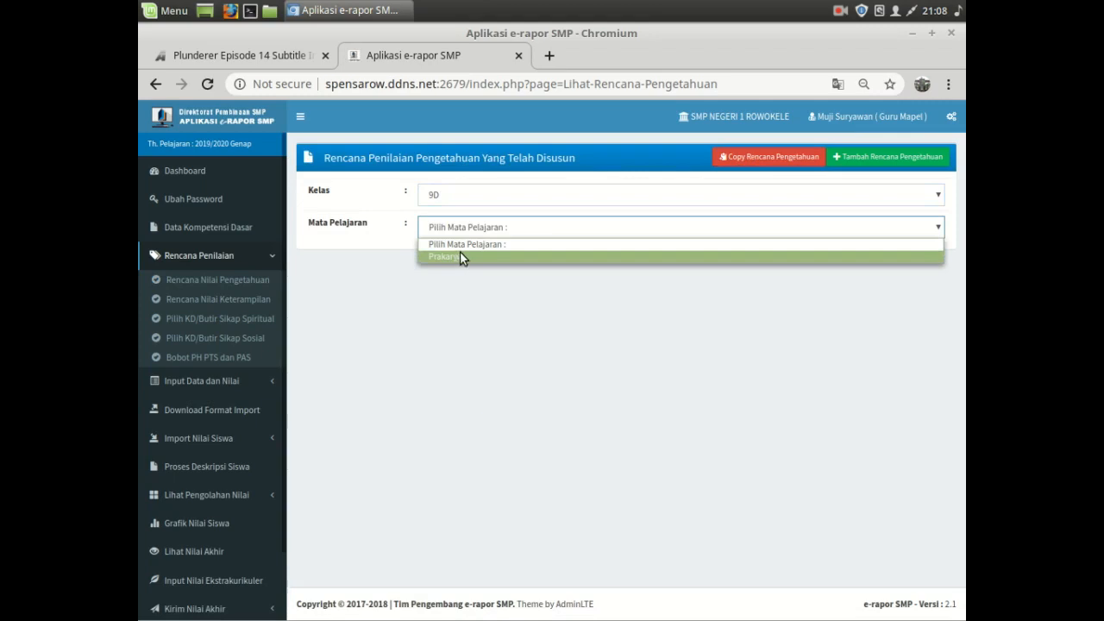
pyautogui.click(459, 254)
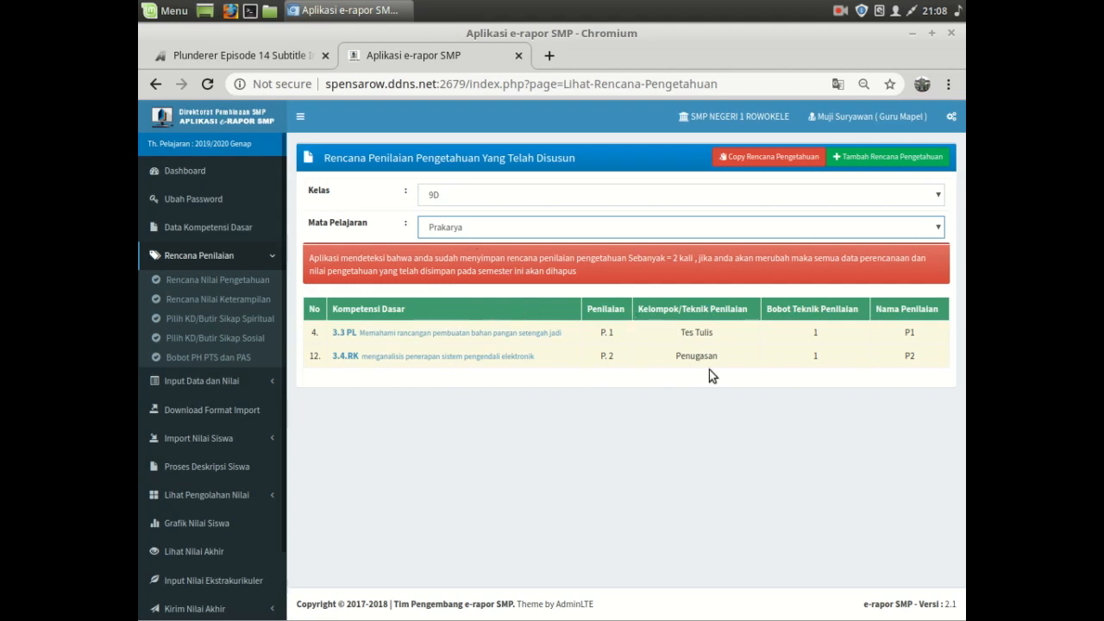
# - Copy the Prakarya knowledge assessment plan from class 9D to class 9E and accept the confirmations
pyautogui.click(776, 161)
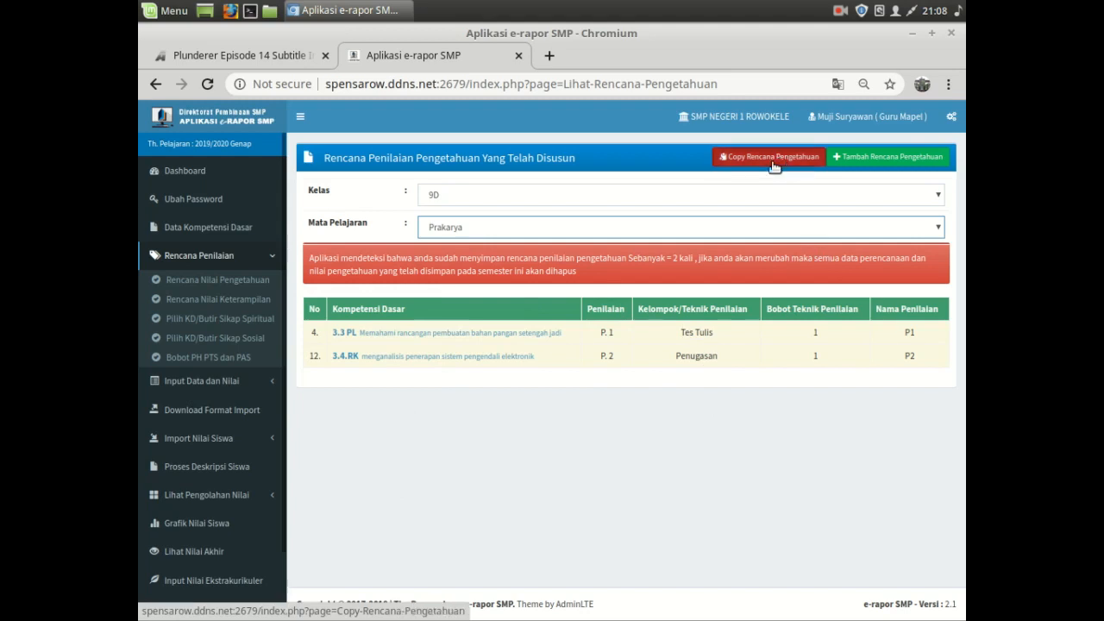
pyautogui.click(459, 200)
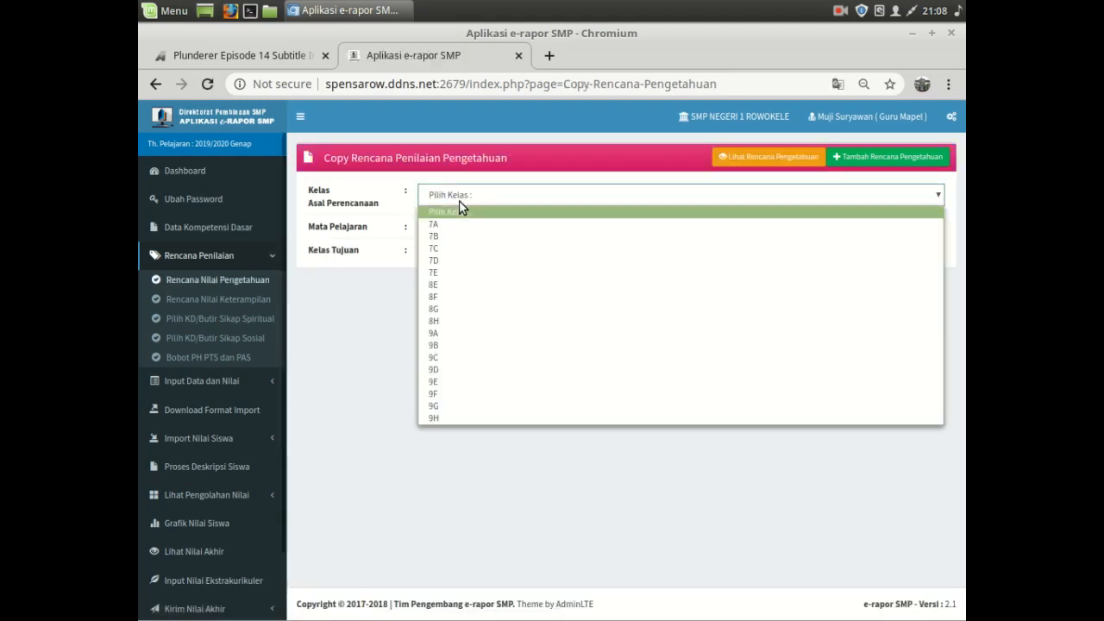
pyautogui.click(449, 371)
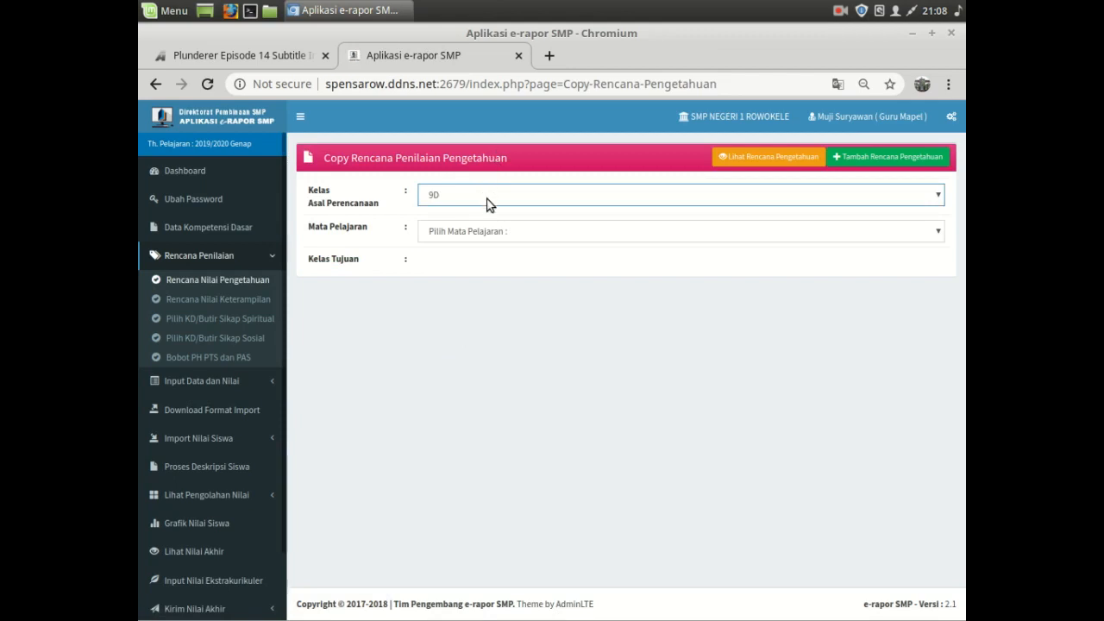
pyautogui.click(482, 230)
pyautogui.click(474, 261)
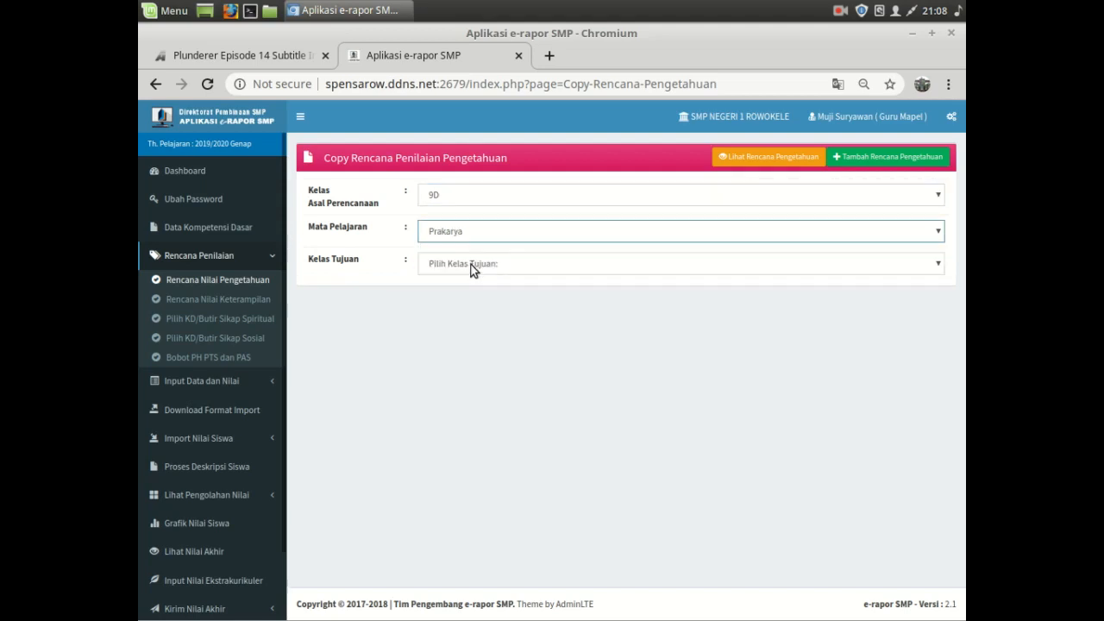
pyautogui.click(475, 264)
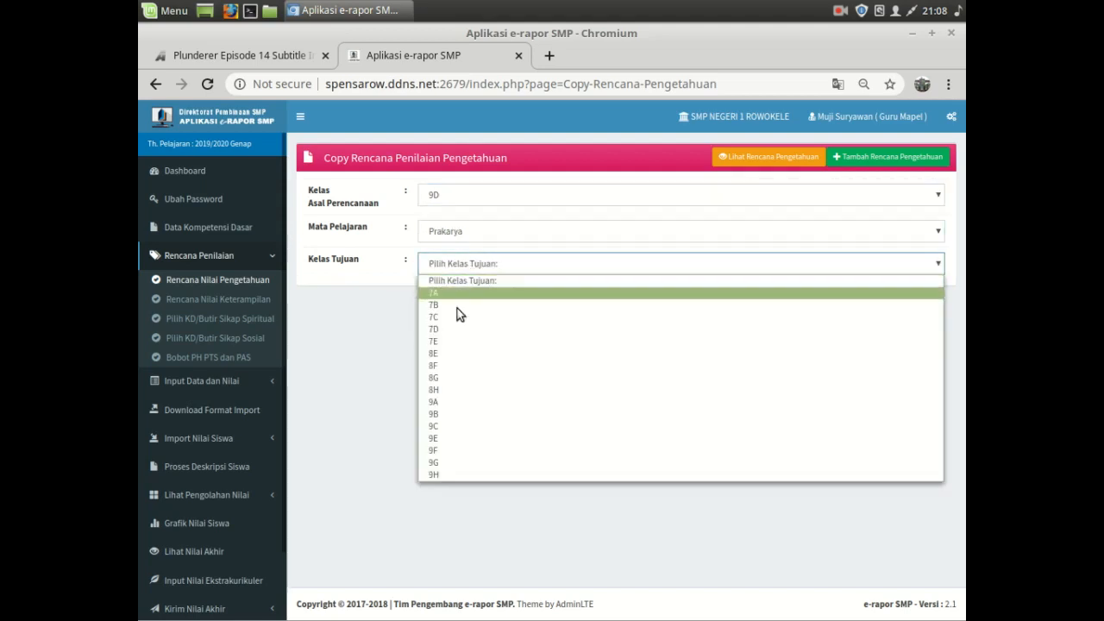
pyautogui.click(438, 437)
pyautogui.click(839, 293)
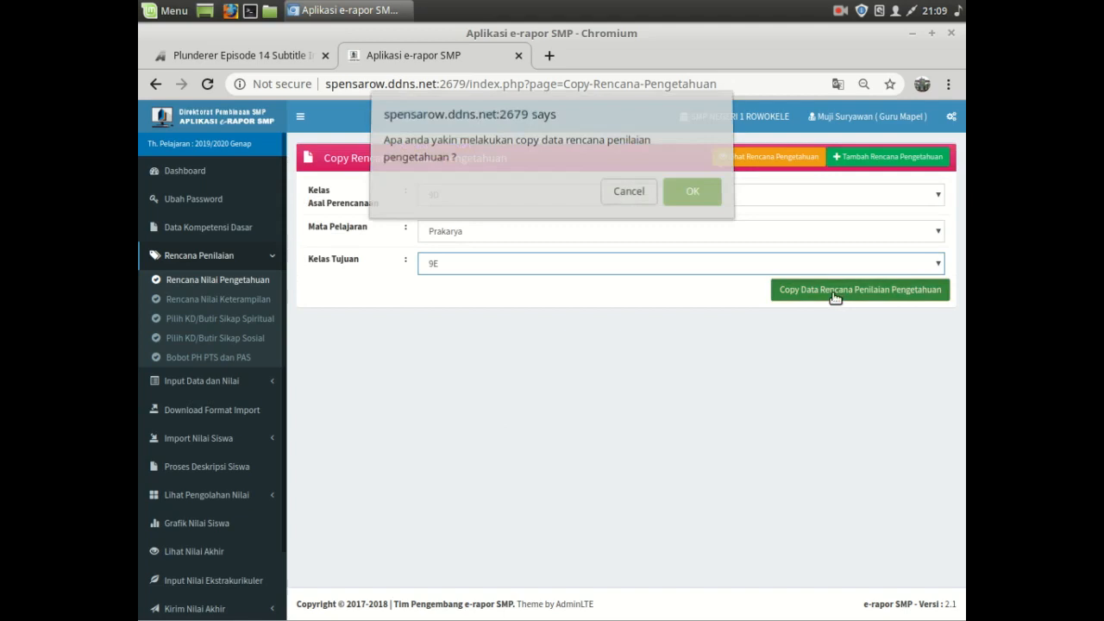
pyautogui.click(693, 197)
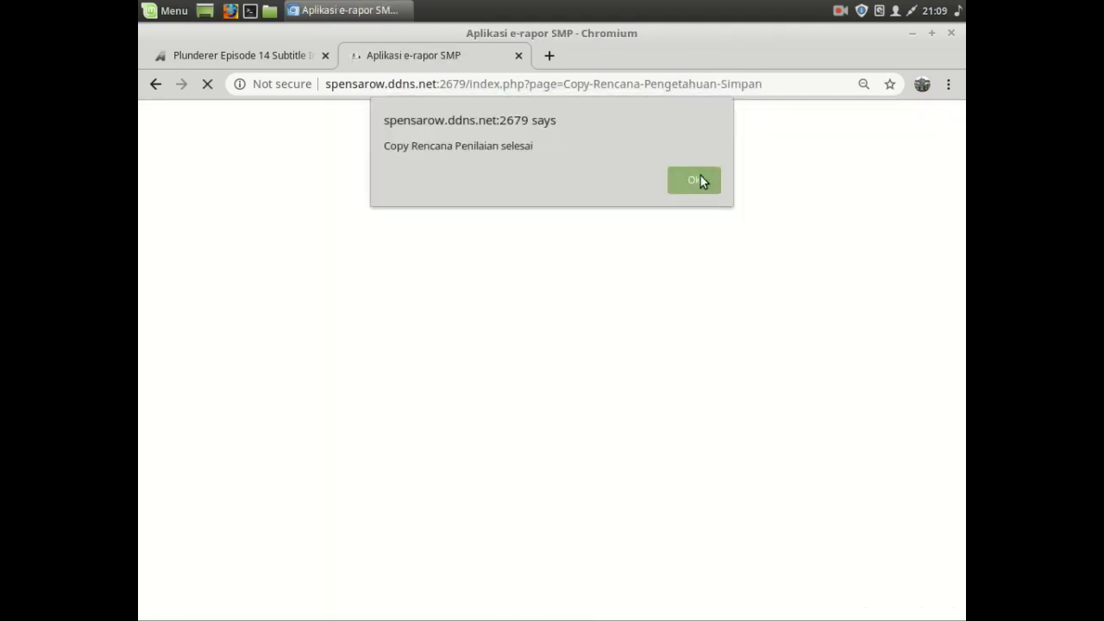
pyautogui.click(698, 178)
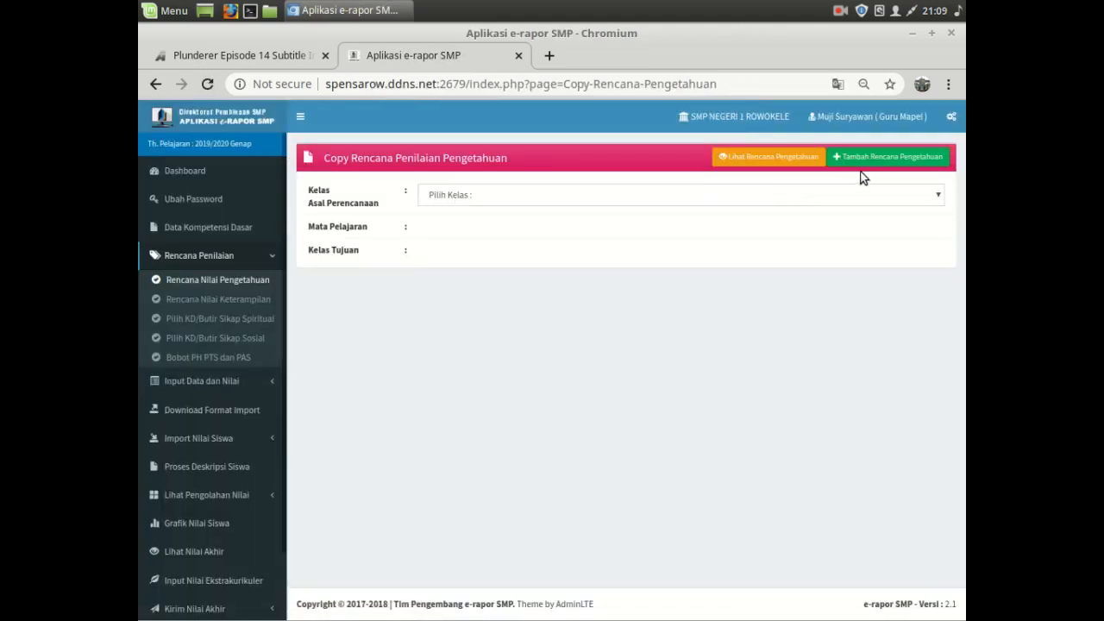
# - Copy the Prakarya knowledge assessment plan from class 9E to class 9F and accept the confirmations
pyautogui.click(469, 198)
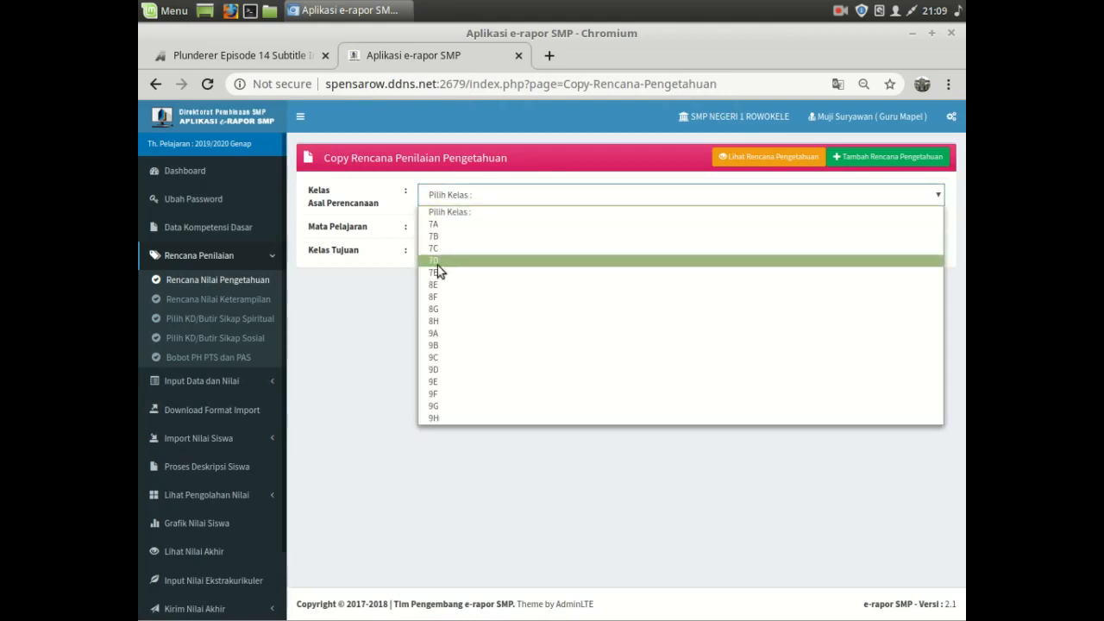
pyautogui.click(437, 381)
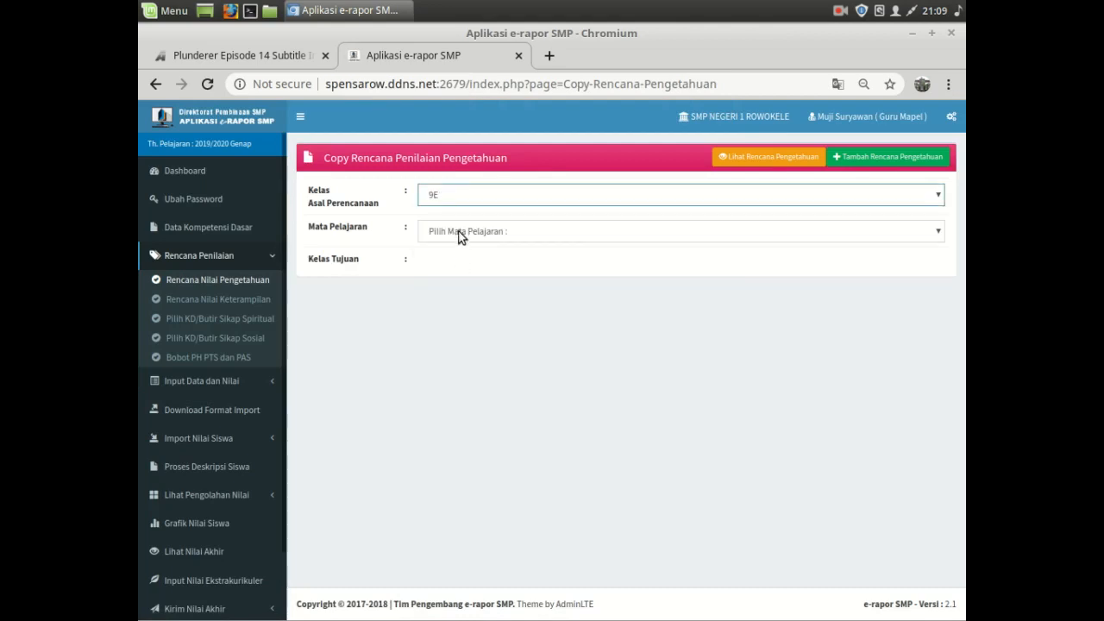
pyautogui.click(459, 233)
pyautogui.click(449, 259)
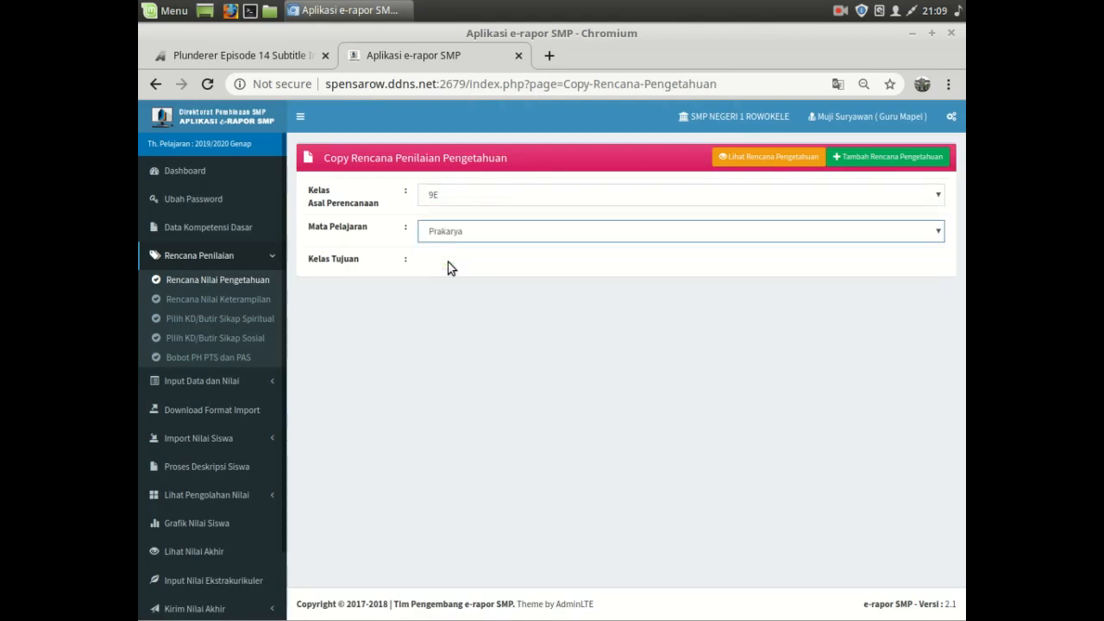
pyautogui.click(448, 263)
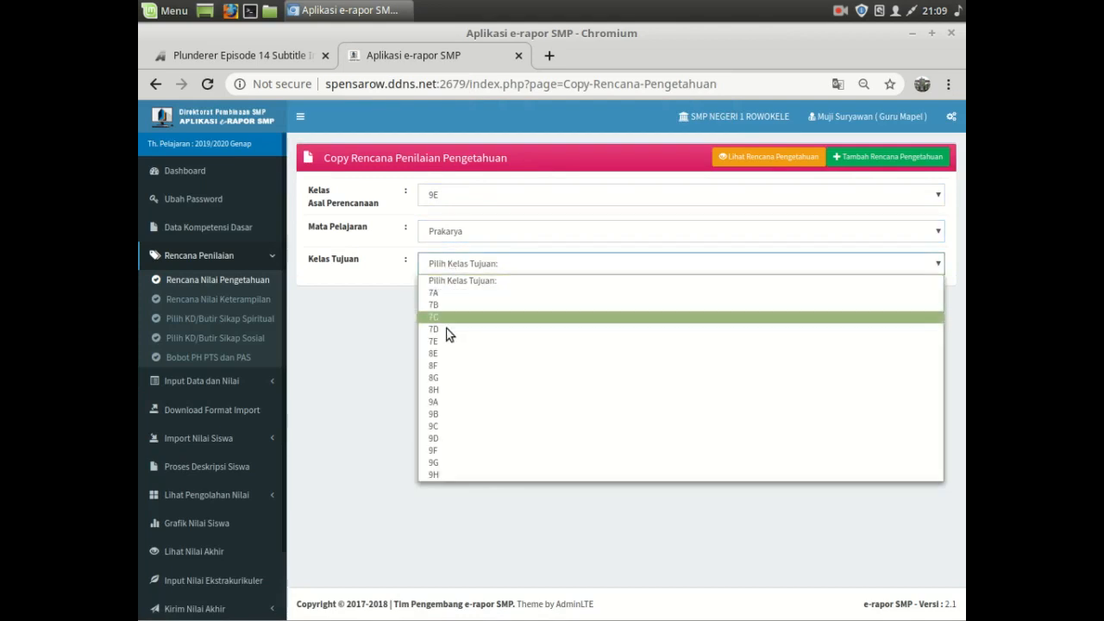
pyautogui.click(443, 449)
pyautogui.click(797, 290)
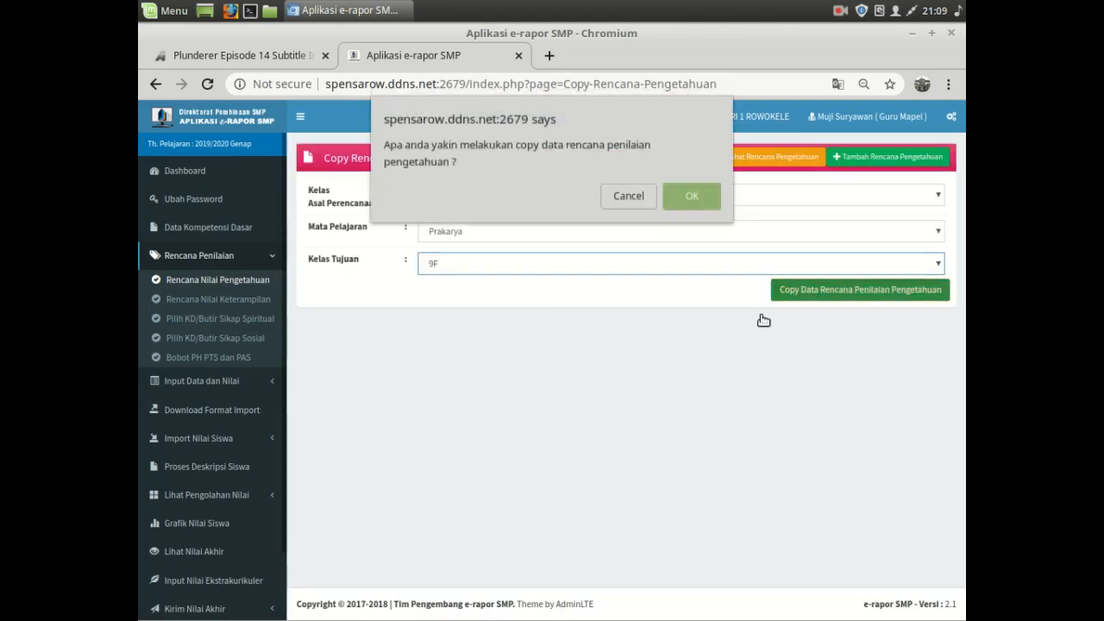
pyautogui.click(681, 203)
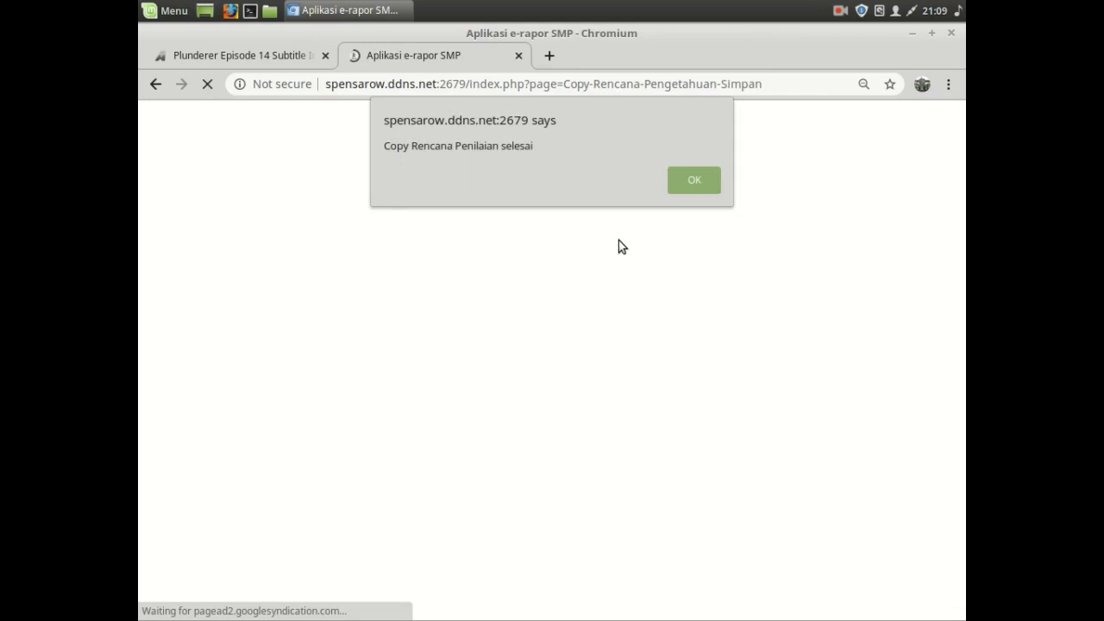
pyautogui.click(689, 183)
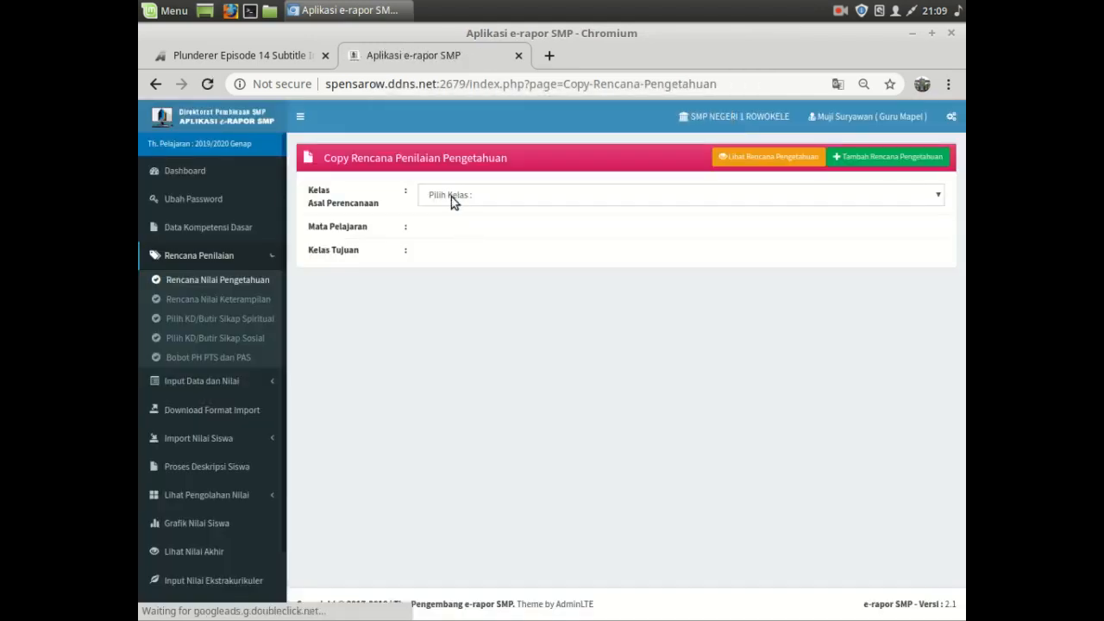
# - Copy the Prakarya knowledge assessment plan from class 9F to class 9G and accept the confirmations
pyautogui.click(451, 197)
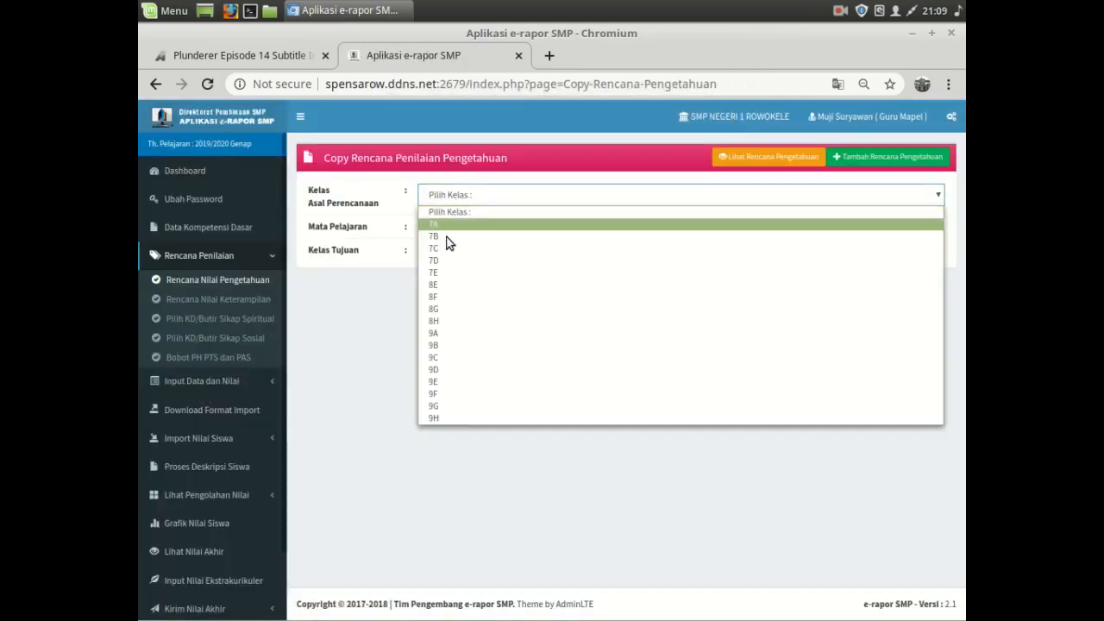
pyautogui.click(441, 393)
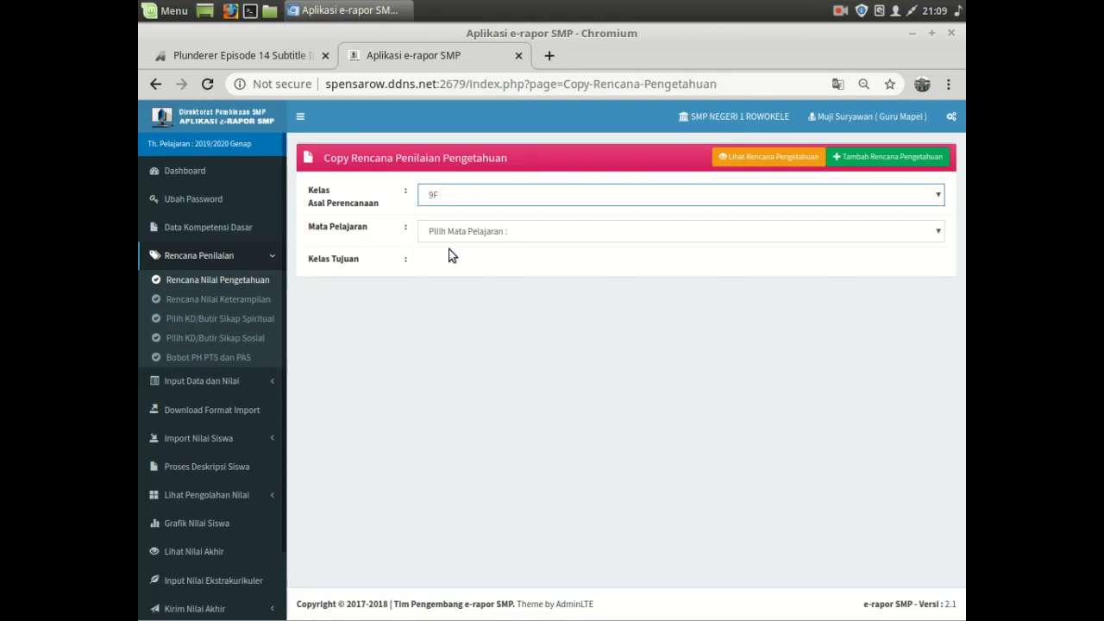
pyautogui.click(449, 230)
pyautogui.click(455, 258)
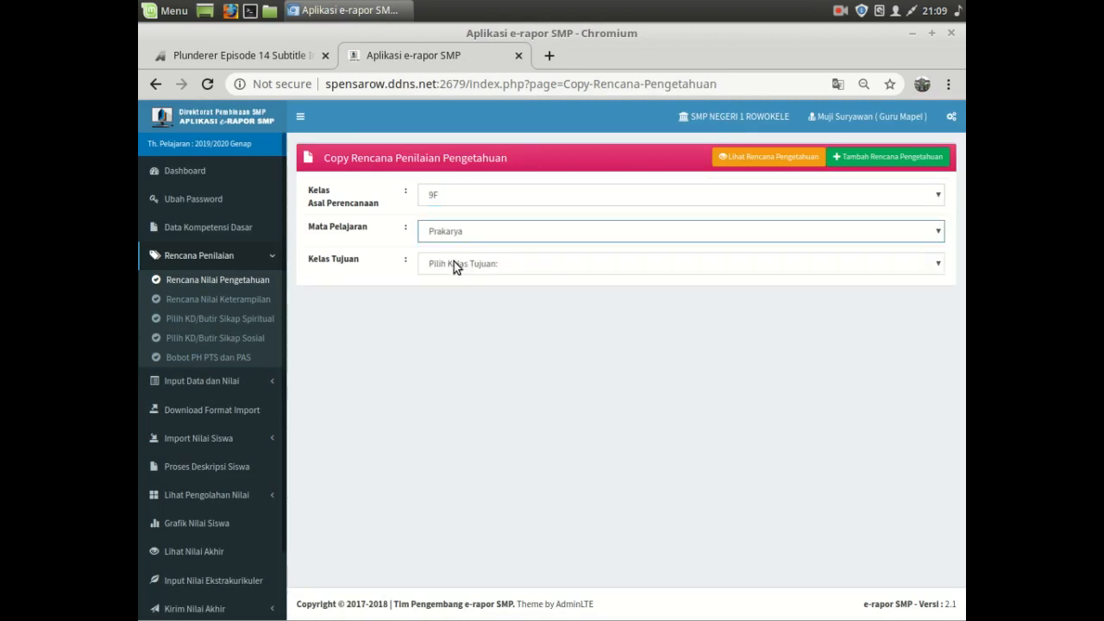
pyautogui.click(454, 261)
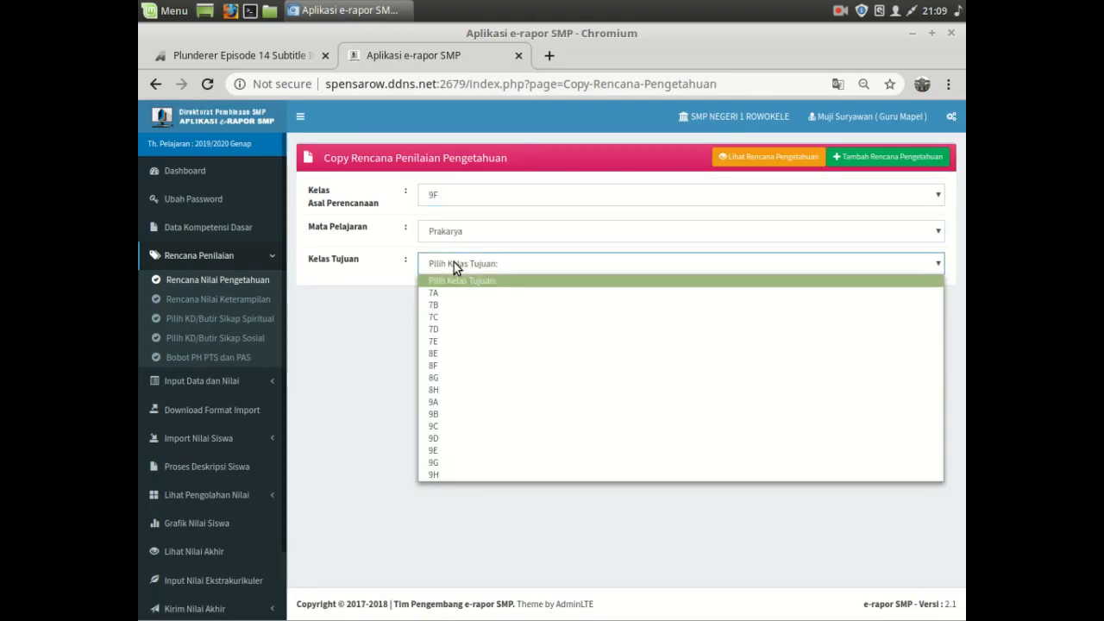
pyautogui.click(433, 464)
pyautogui.click(785, 296)
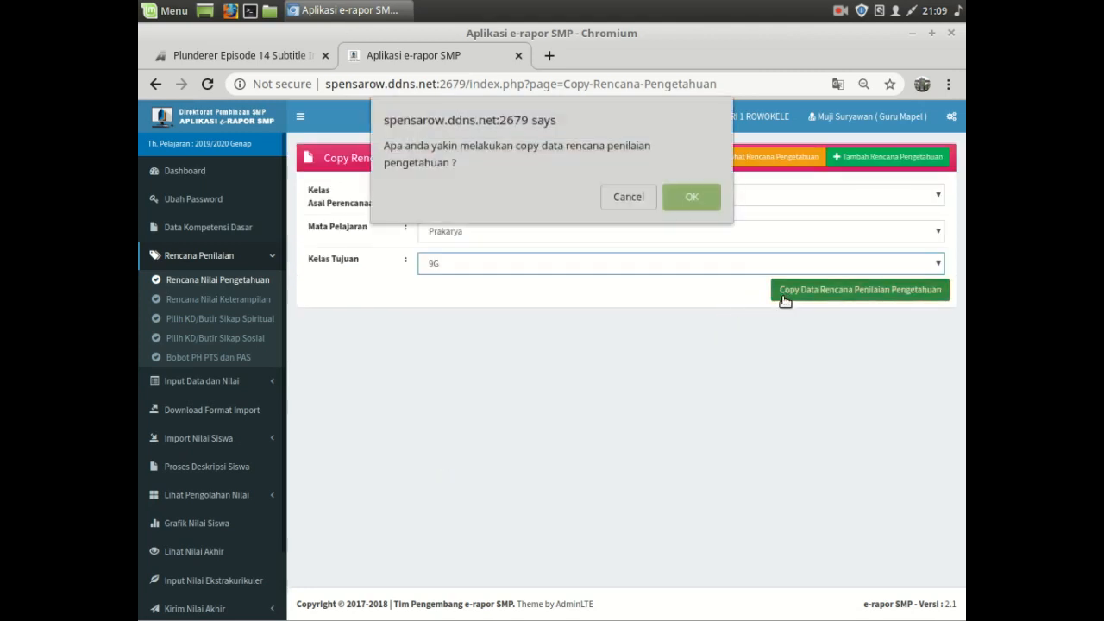
pyautogui.click(696, 190)
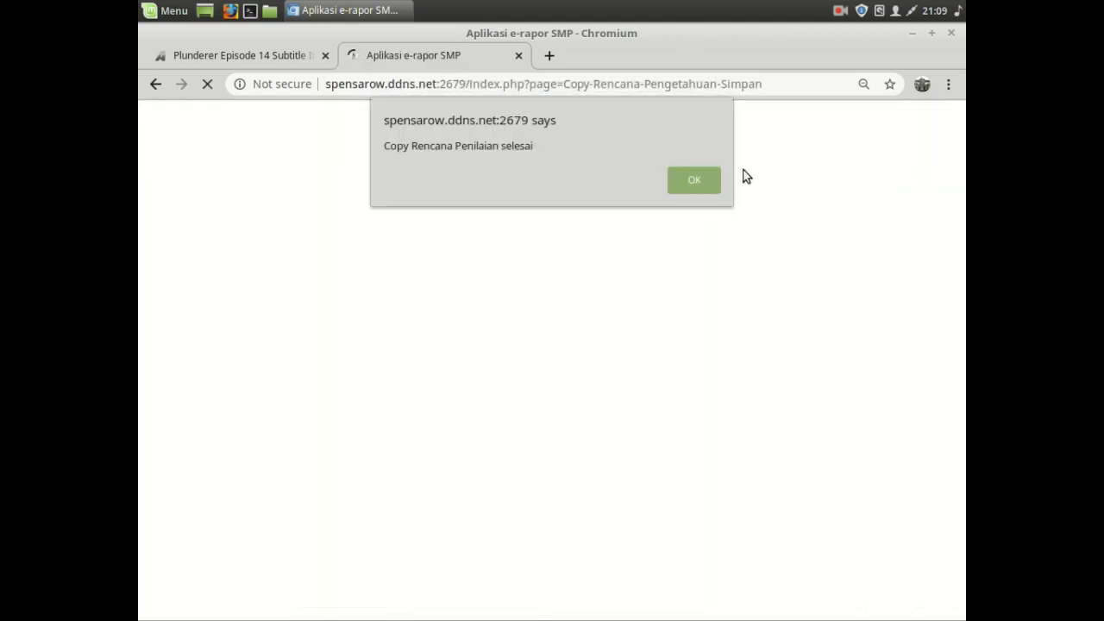
pyautogui.click(697, 179)
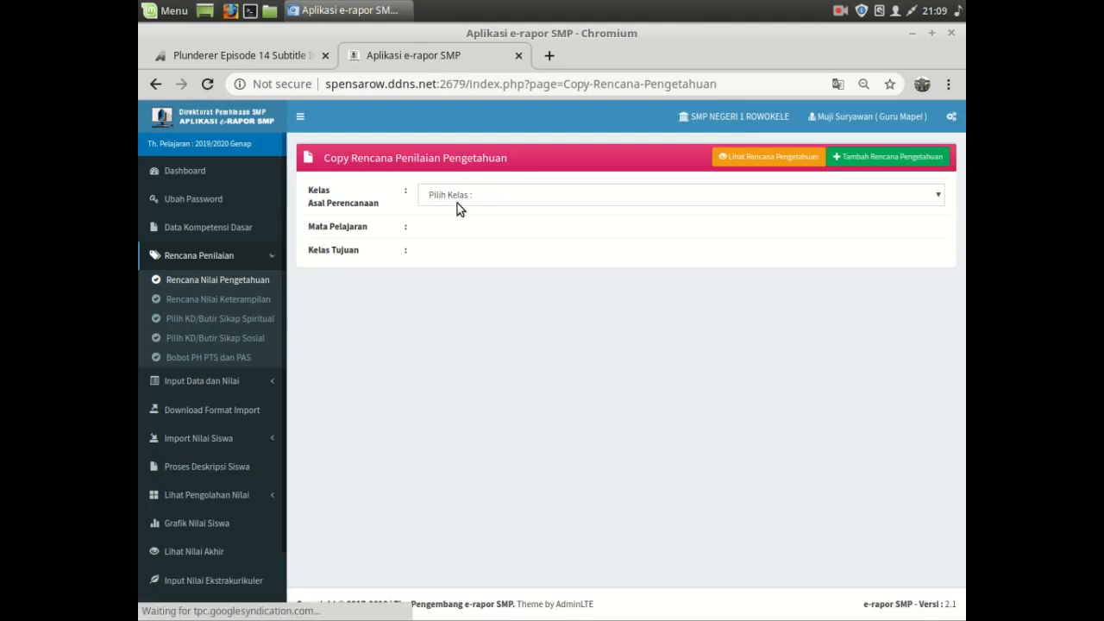
# - Copy the Prakarya knowledge assessment plan from class 9G to class 9H and accept the confirmations
pyautogui.click(457, 204)
pyautogui.click(436, 409)
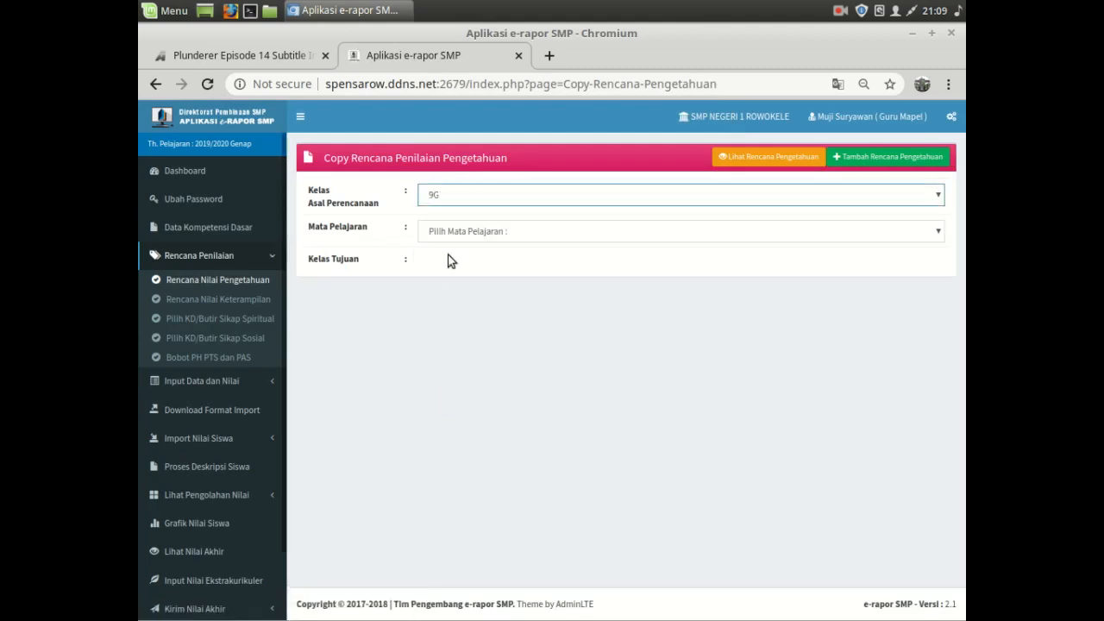
pyautogui.click(455, 237)
pyautogui.click(454, 264)
pyautogui.click(453, 264)
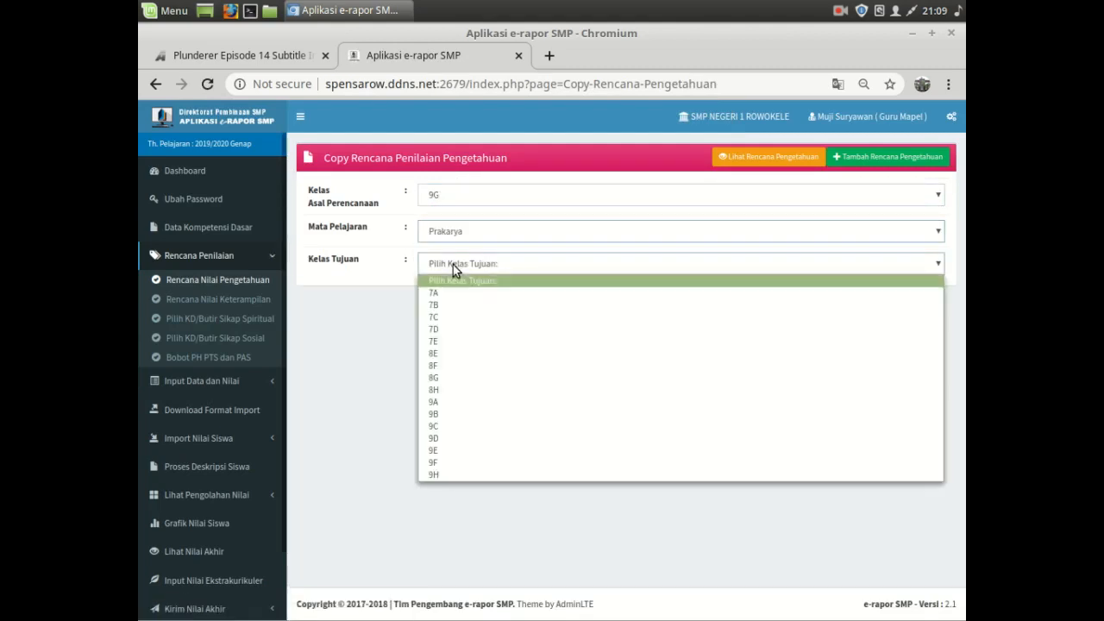
pyautogui.click(451, 475)
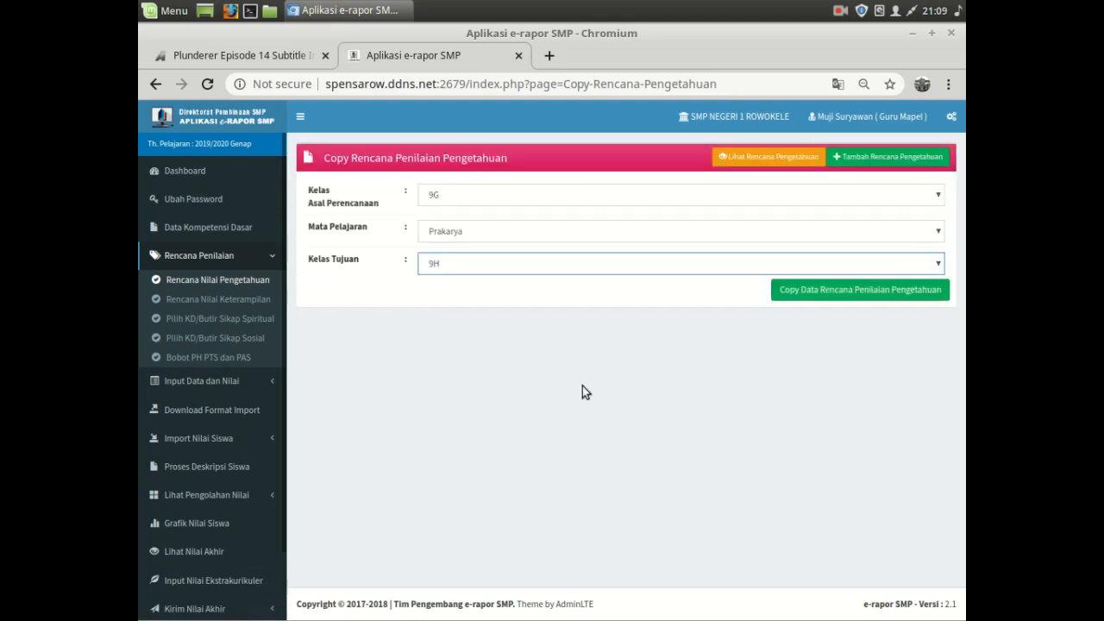
pyautogui.click(796, 295)
pyautogui.click(707, 205)
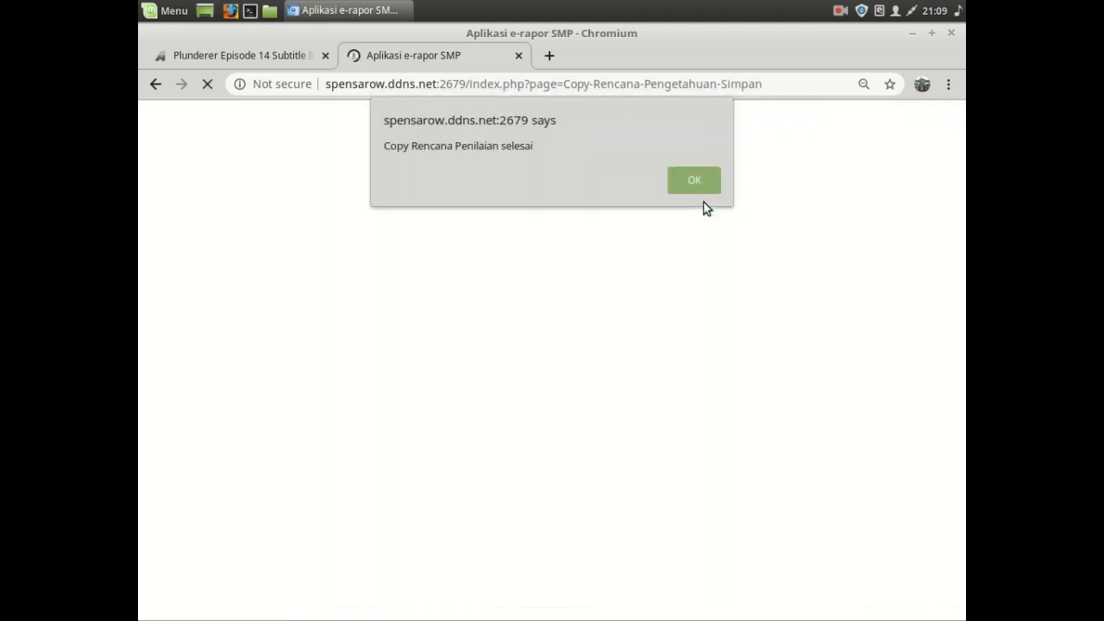
pyautogui.click(694, 186)
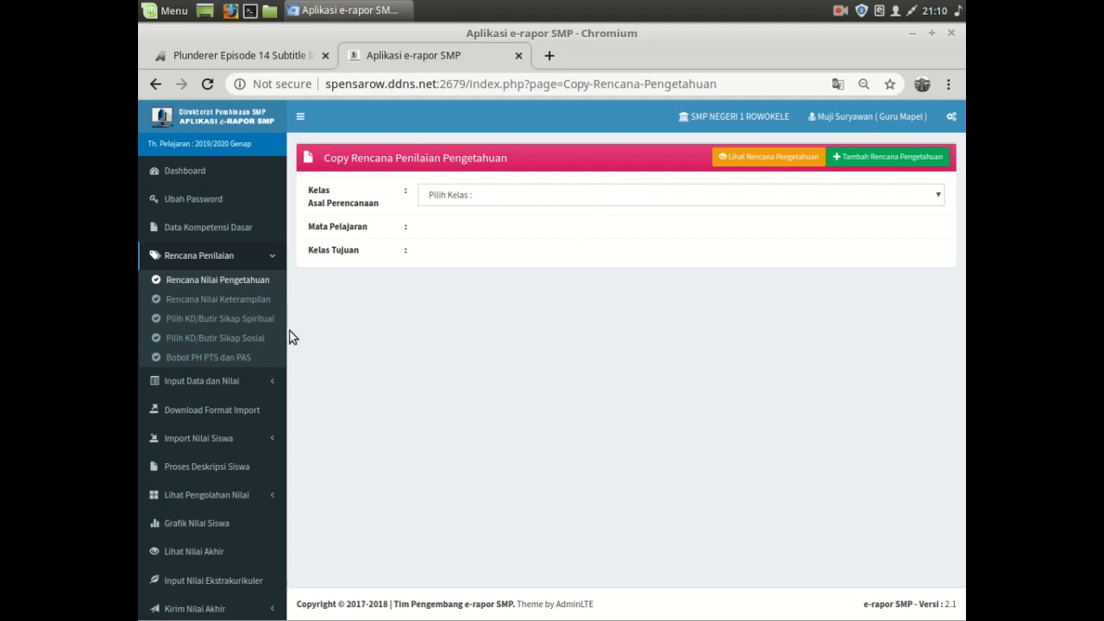
# - Start a skills assessment plan (Rencana Nilai Keterampilan) for class 9A, subject Prakarya, with 2 assessments
pyautogui.click(231, 307)
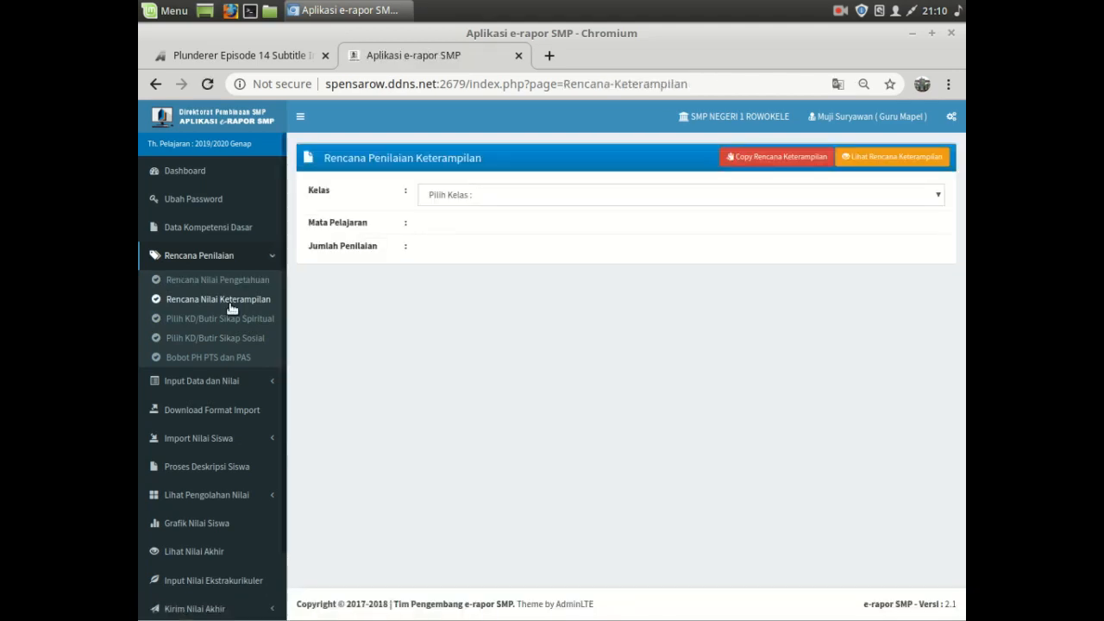
pyautogui.click(488, 195)
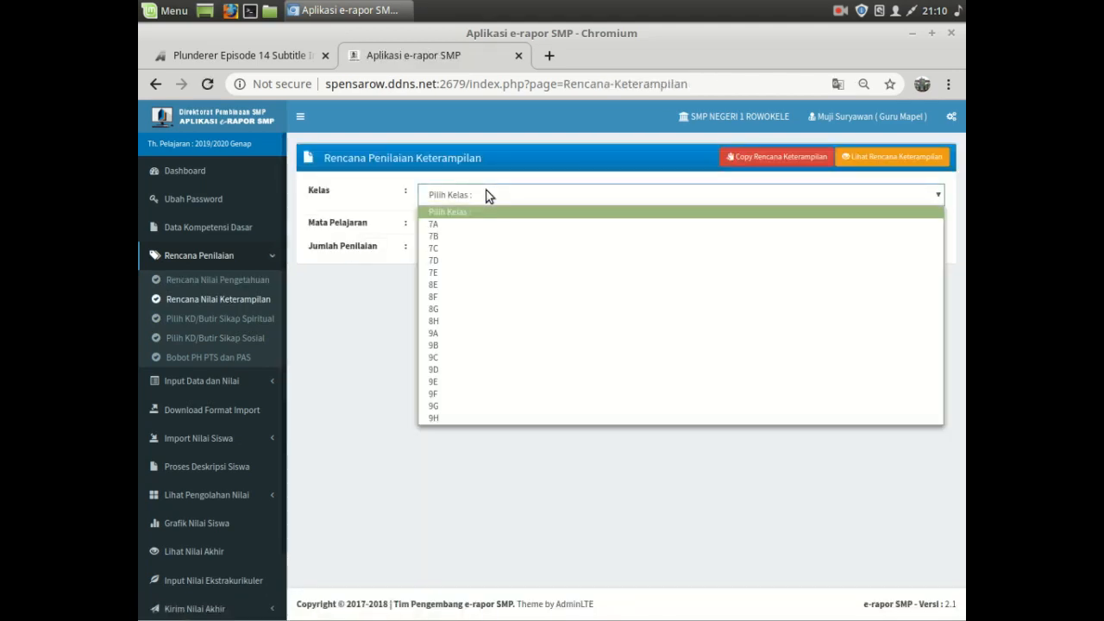
pyautogui.click(460, 334)
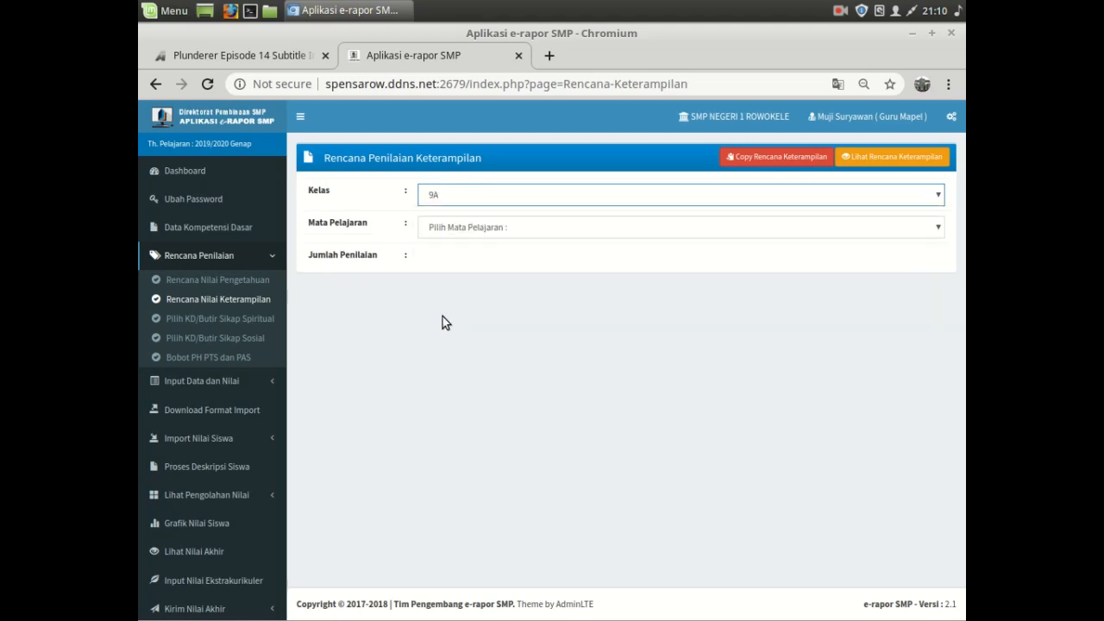
pyautogui.click(470, 224)
pyautogui.click(481, 254)
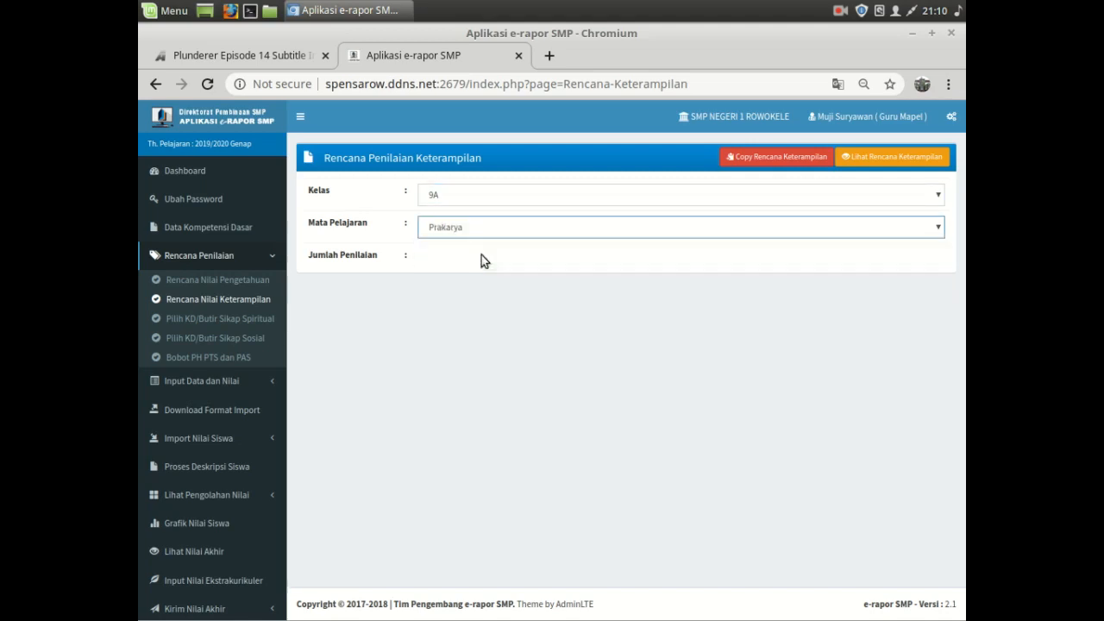
pyautogui.click(479, 256)
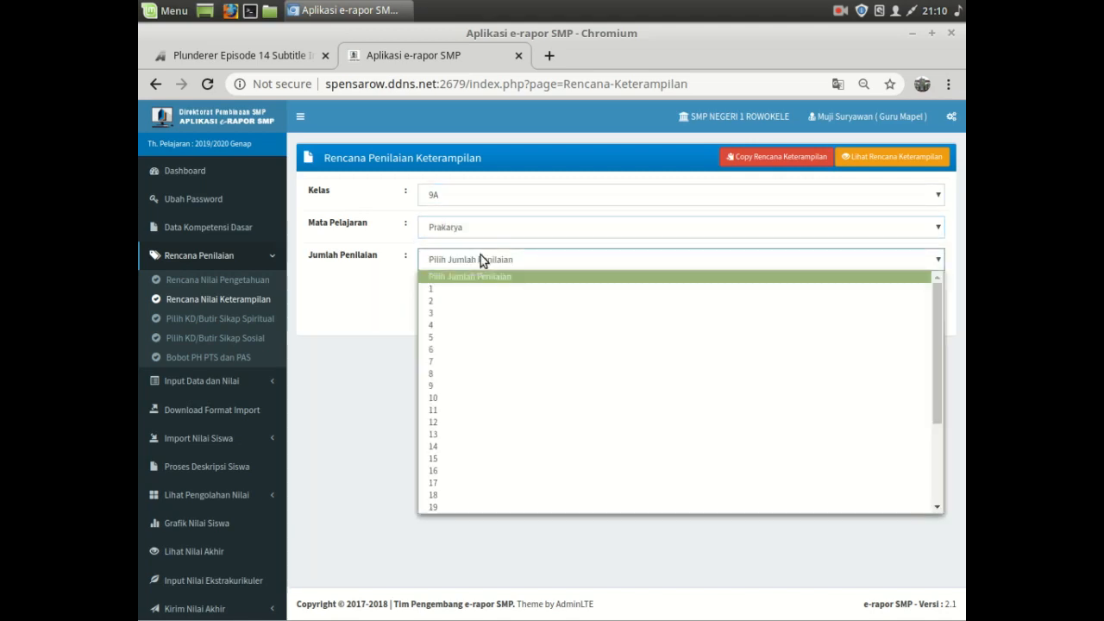
pyautogui.click(460, 302)
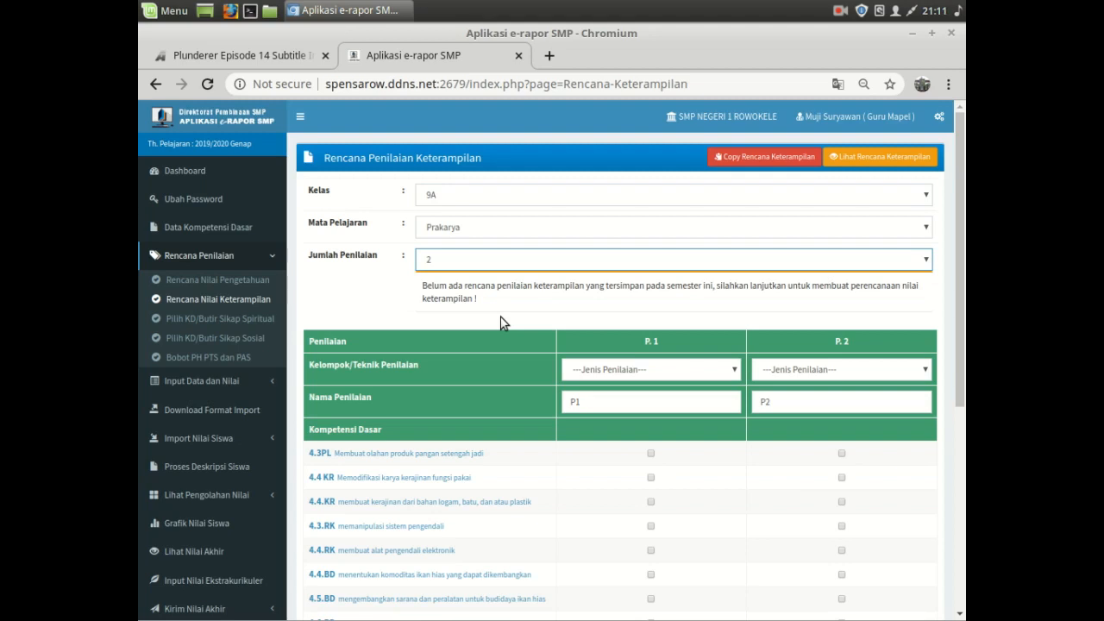
# - Set the assessment technique to Praktik for P1 and Projek for P2, and assign competency 4.3PL to P1
pyautogui.scroll(-2, 500, 317)
pyautogui.scroll(2, 500, 316)
pyautogui.scroll(-1, 510, 332)
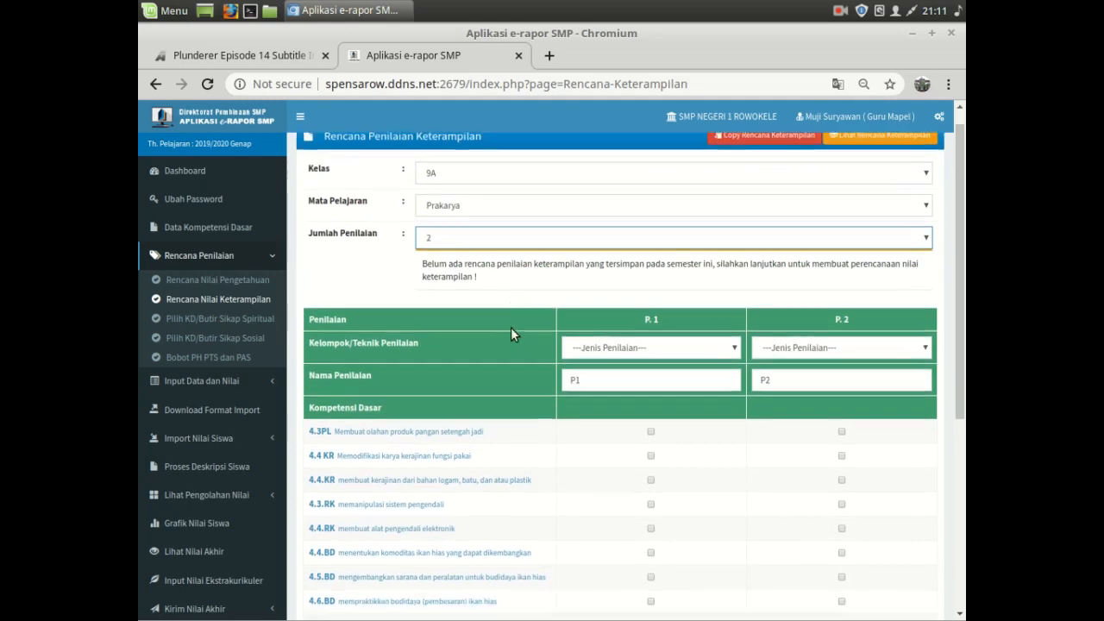
pyautogui.scroll(-3, 510, 329)
pyautogui.scroll(4, 505, 326)
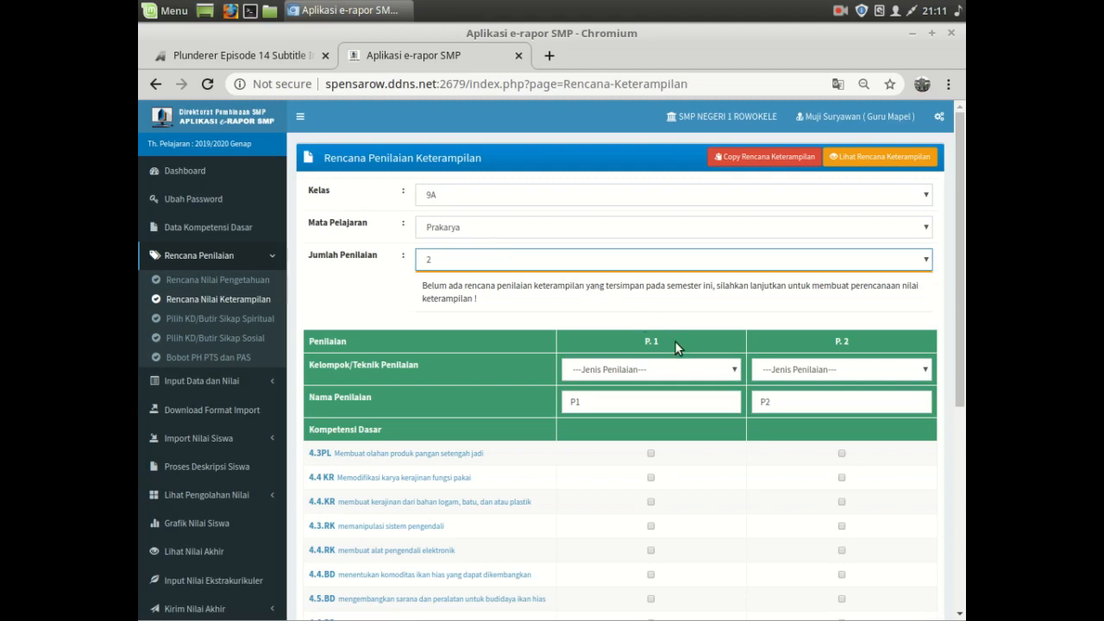
pyautogui.click(681, 375)
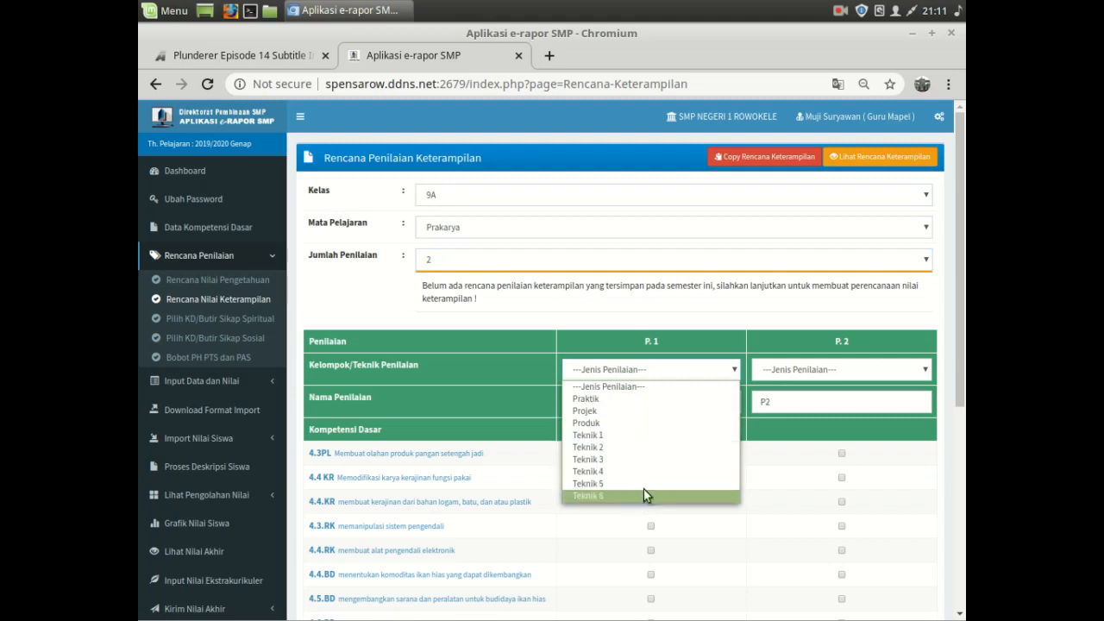
pyautogui.click(646, 400)
pyautogui.click(774, 376)
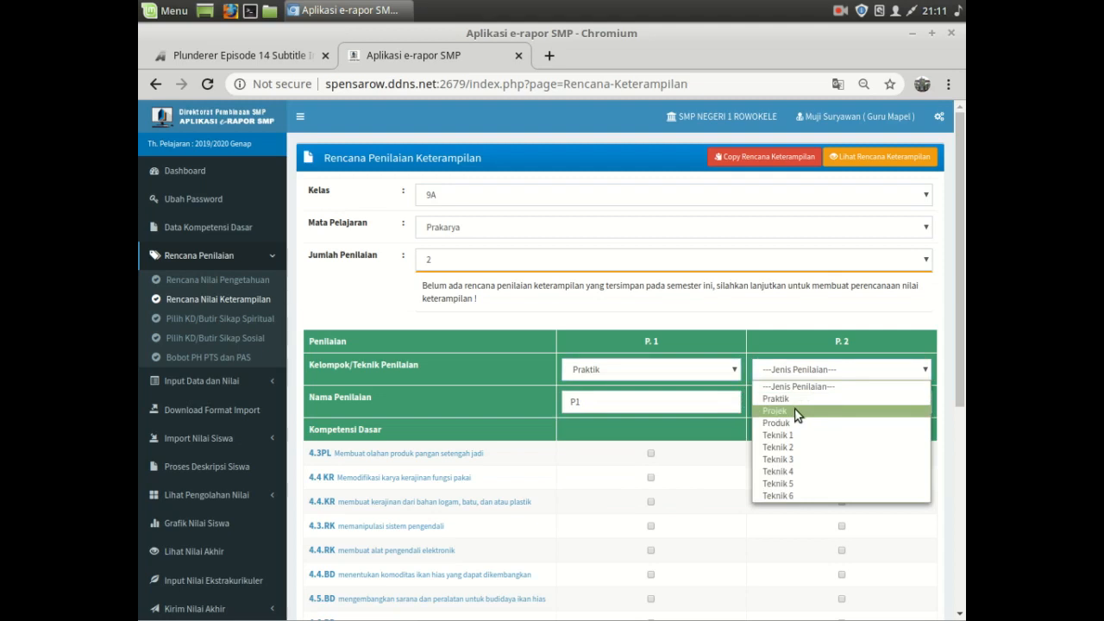
pyautogui.click(795, 411)
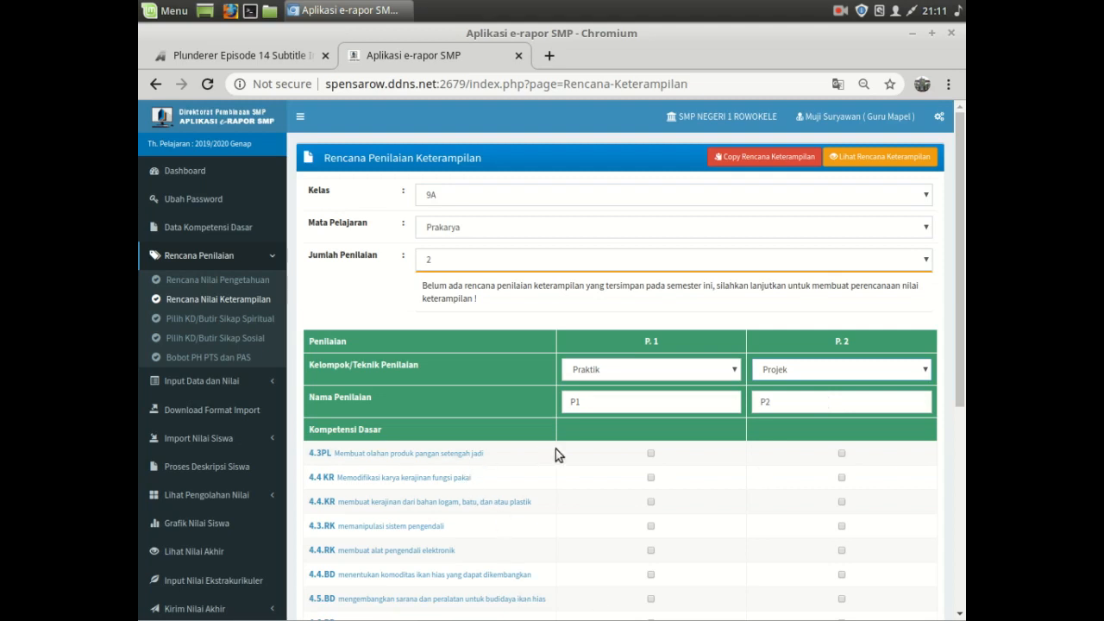
pyautogui.click(651, 453)
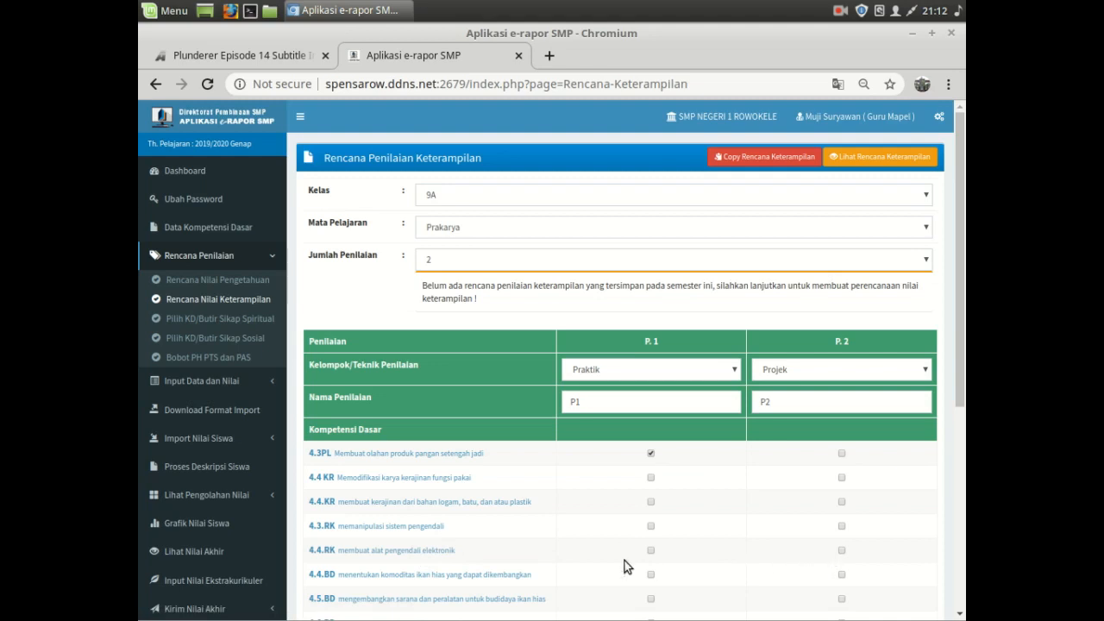
# - In a separate browser tab, view the saved knowledge assessment plan for class 9B and the subject Prakarya
pyautogui.rightClick(211, 280)
pyautogui.click(263, 296)
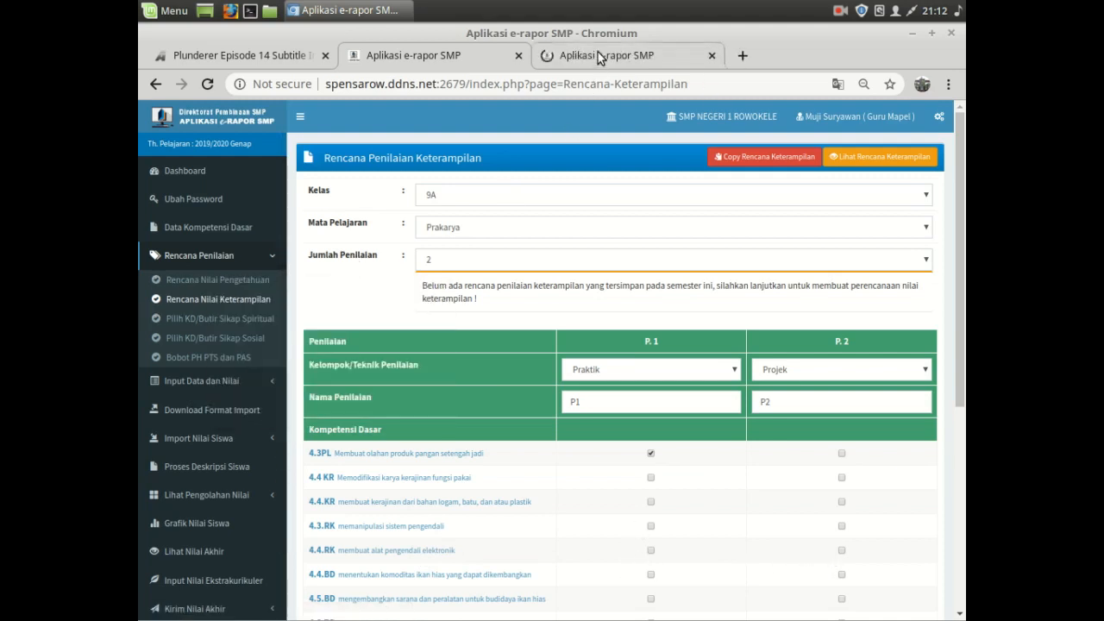
pyautogui.click(598, 56)
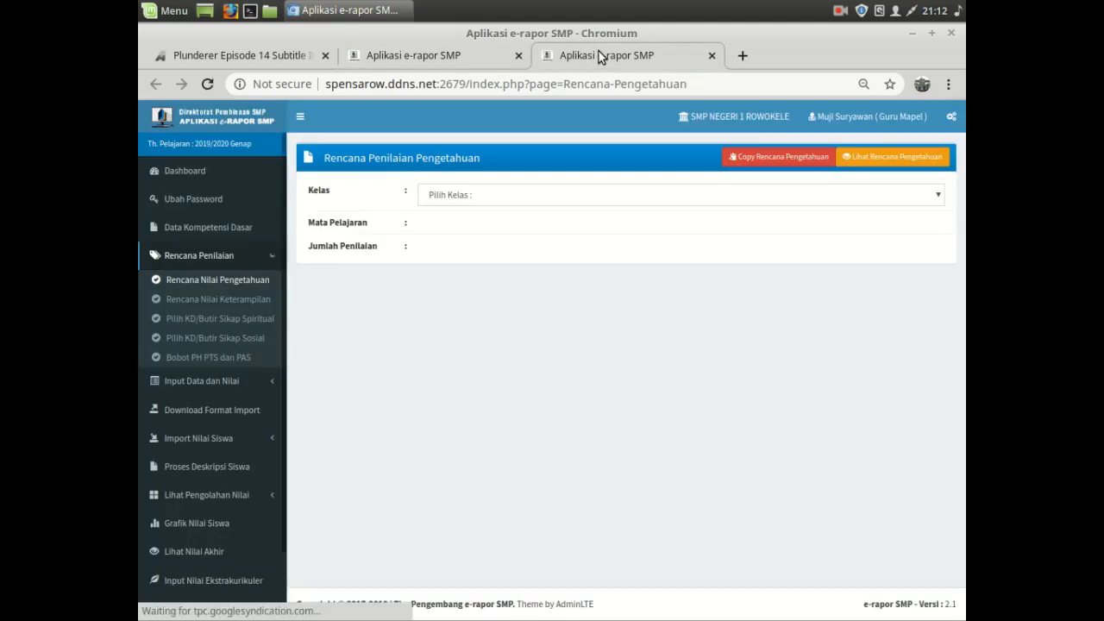
pyautogui.click(494, 200)
pyautogui.click(842, 152)
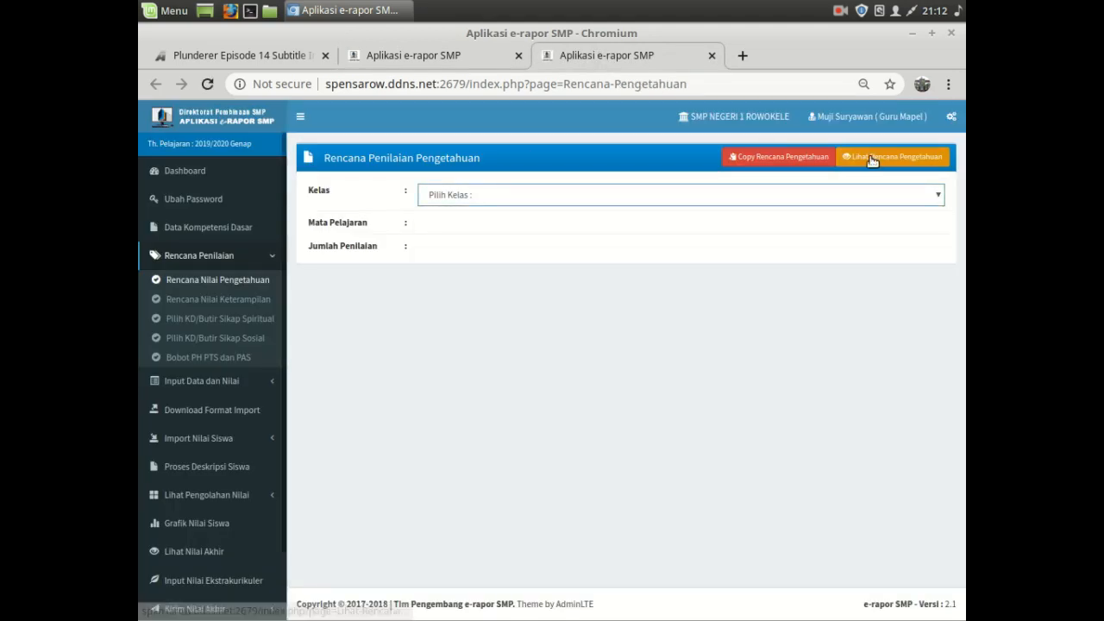
pyautogui.click(862, 156)
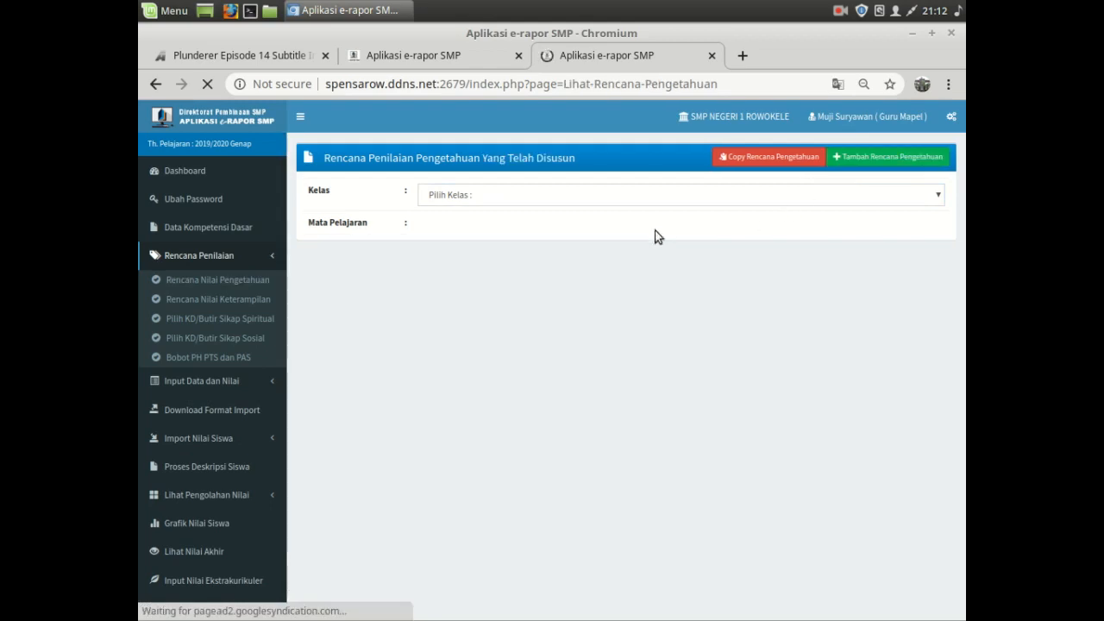
pyautogui.click(544, 197)
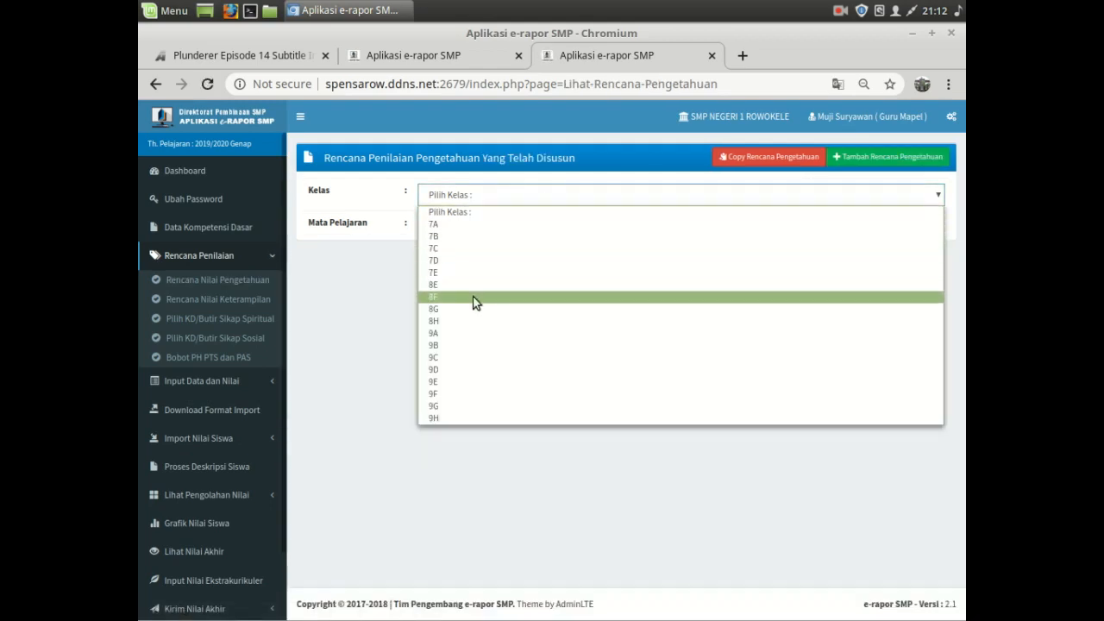
pyautogui.click(454, 348)
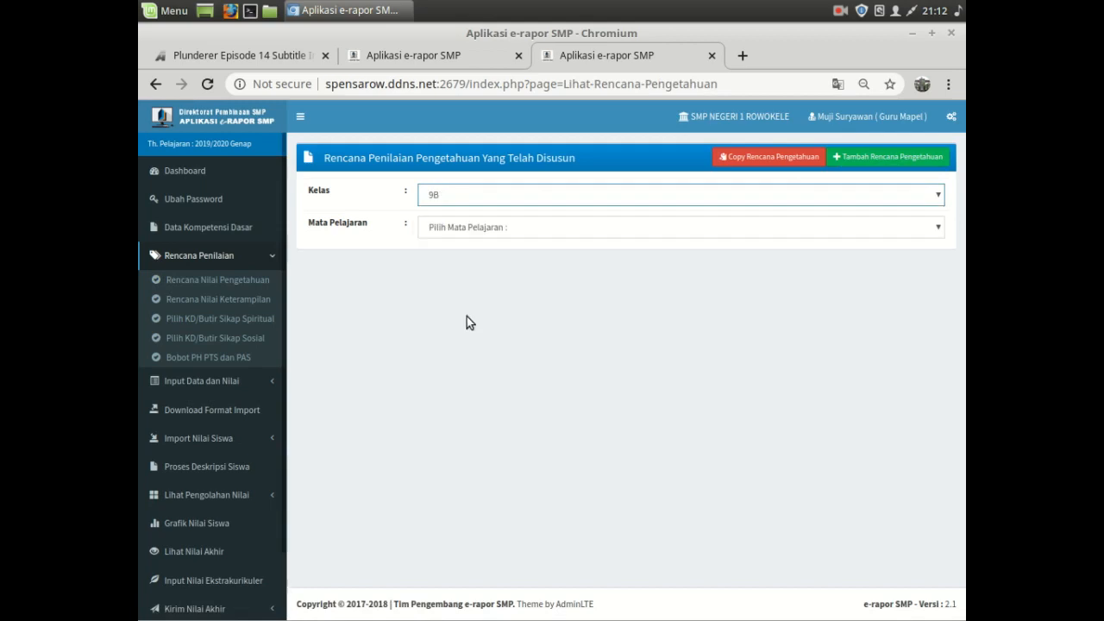
pyautogui.click(473, 228)
pyautogui.click(471, 257)
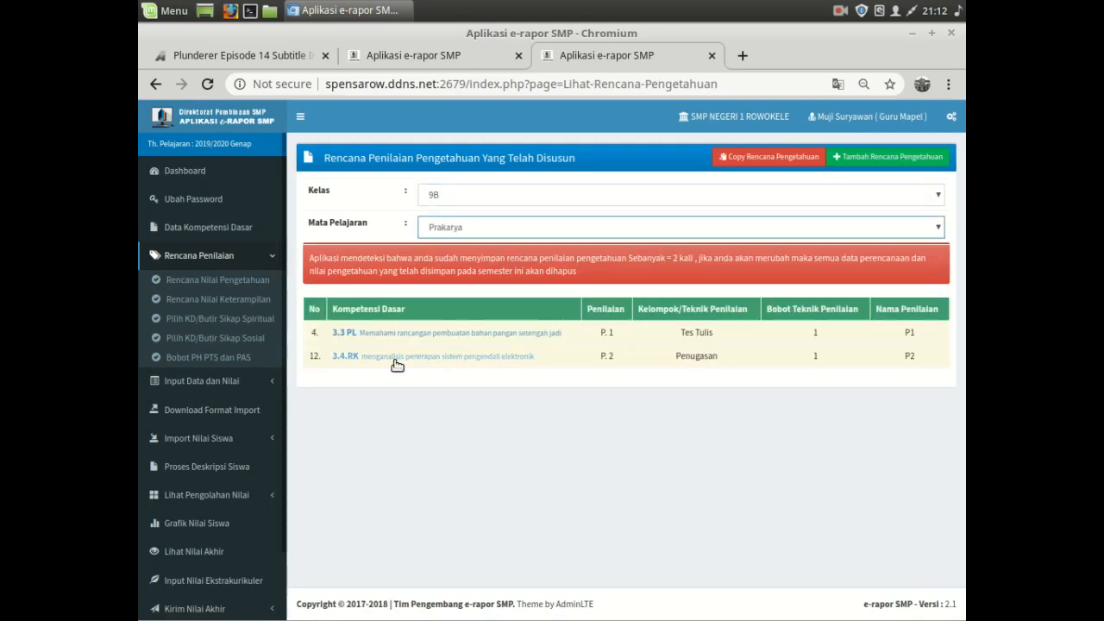
# - Back in the skills assessment plan for 9A, assign competency 4.4.RK to P2, then save the plan and accept the warning
pyautogui.click(435, 64)
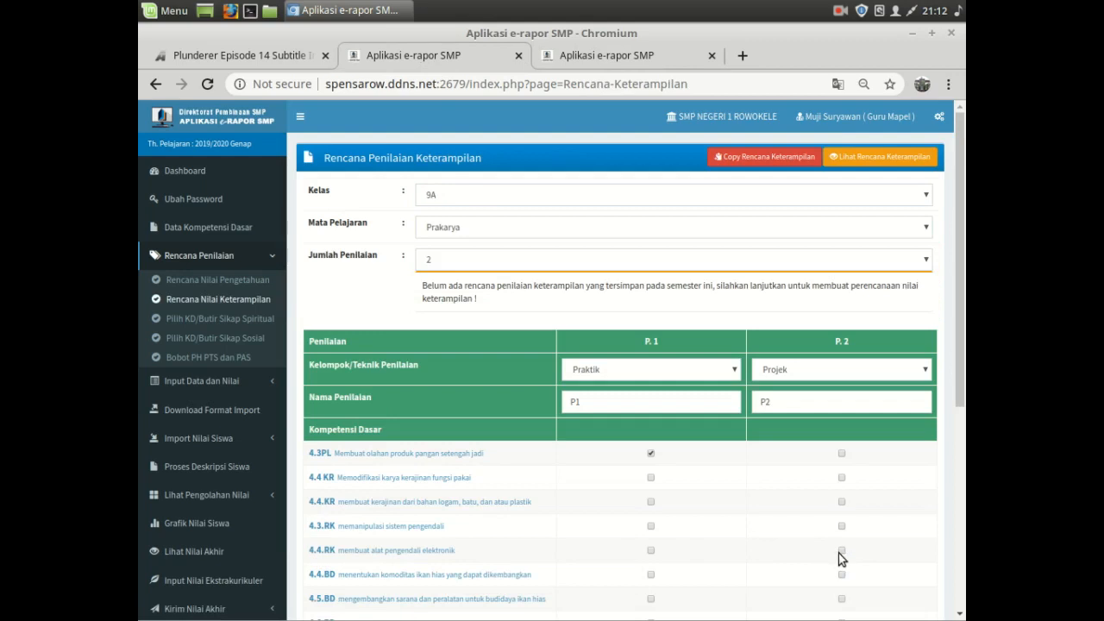
pyautogui.scroll(-5, 749, 540)
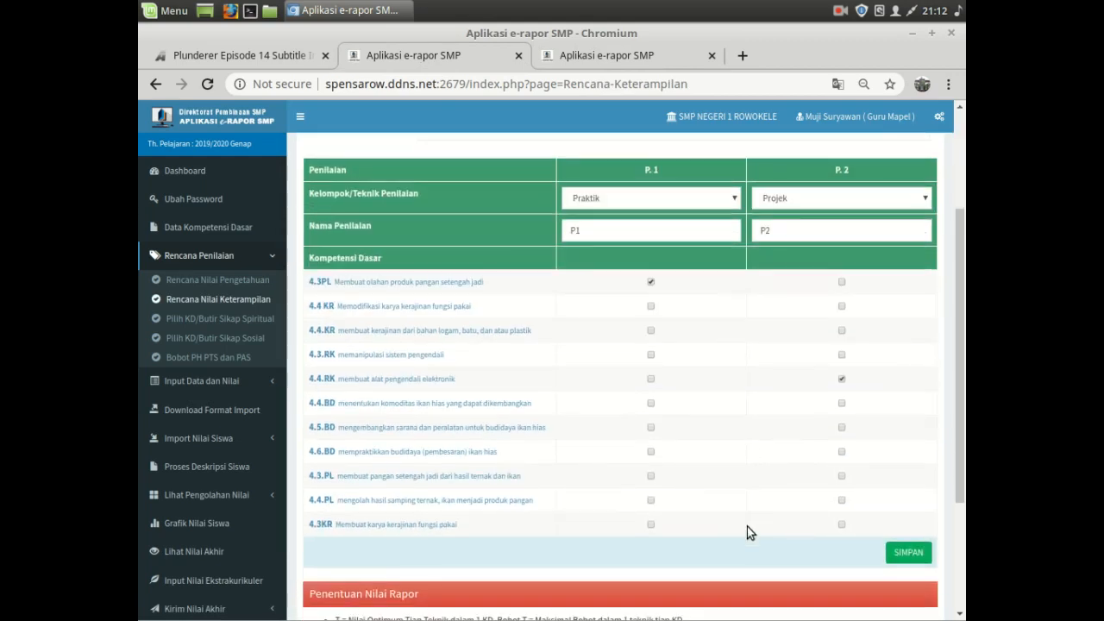
pyautogui.click(904, 383)
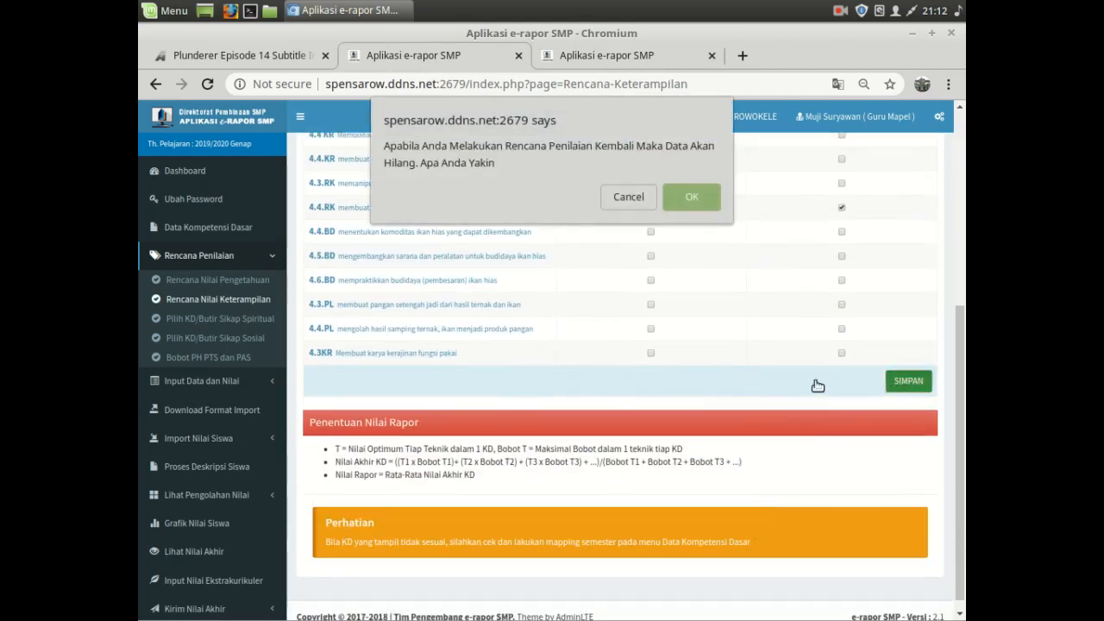
pyautogui.click(676, 205)
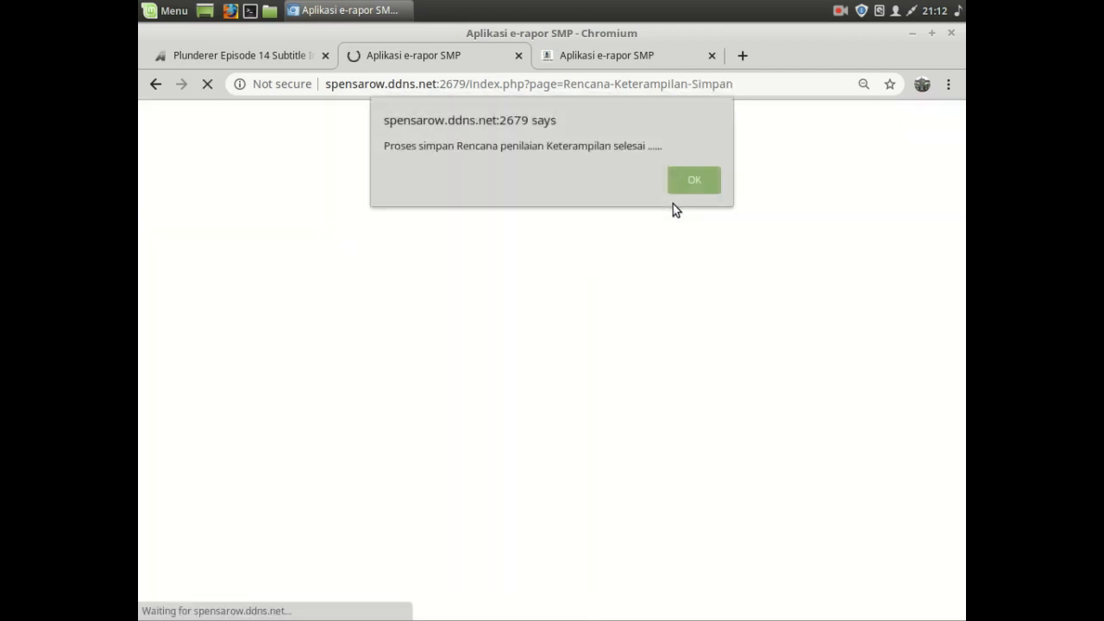
# - Acknowledge the completed save, close the extra browser tab, and view the saved skills assessment plan for class 9A, subject Prakarya
pyautogui.click(701, 181)
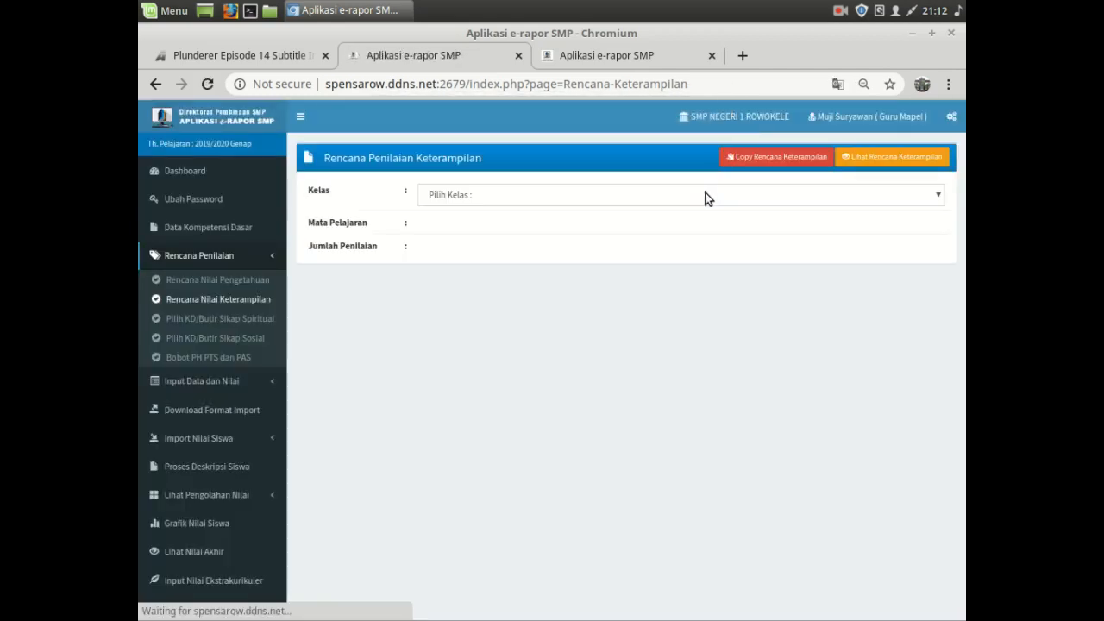
pyautogui.click(712, 56)
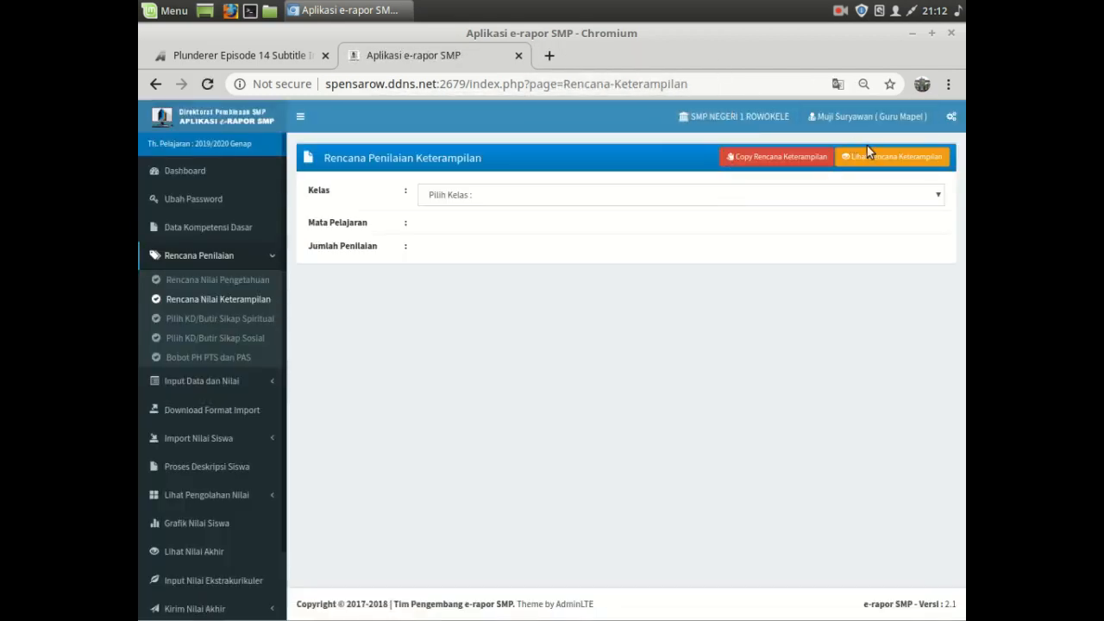
pyautogui.click(908, 164)
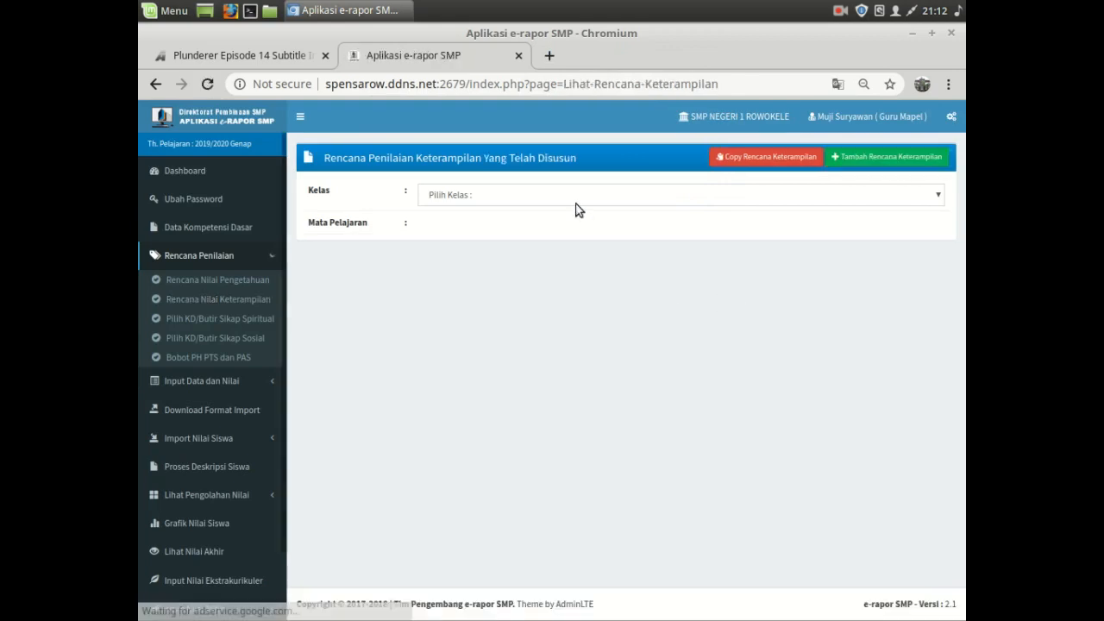
pyautogui.click(576, 197)
pyautogui.click(503, 332)
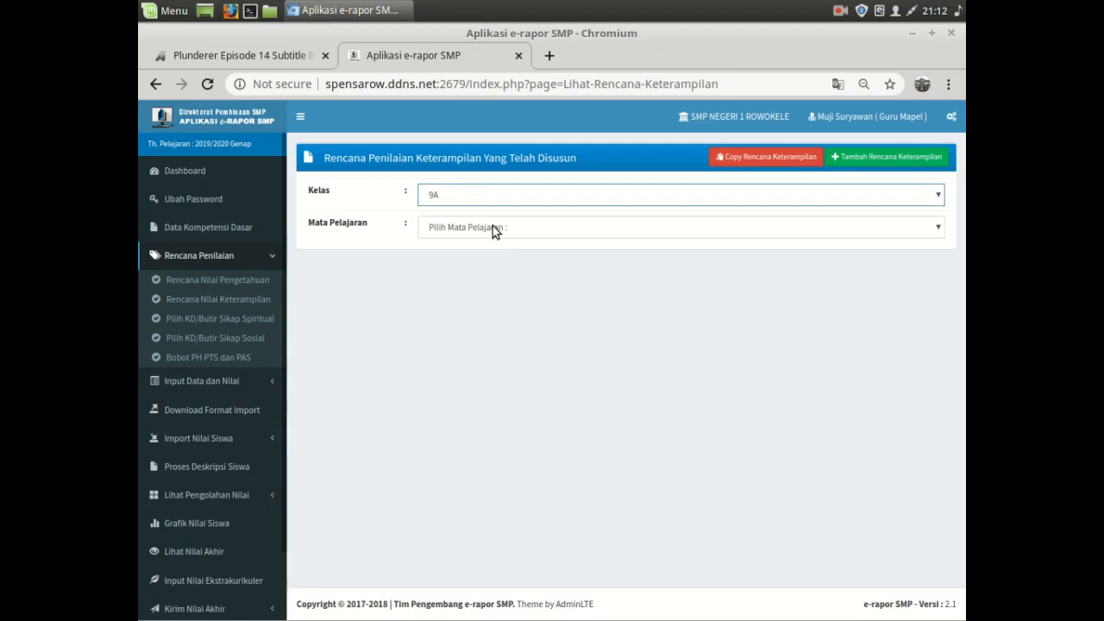
pyautogui.click(492, 227)
pyautogui.click(476, 255)
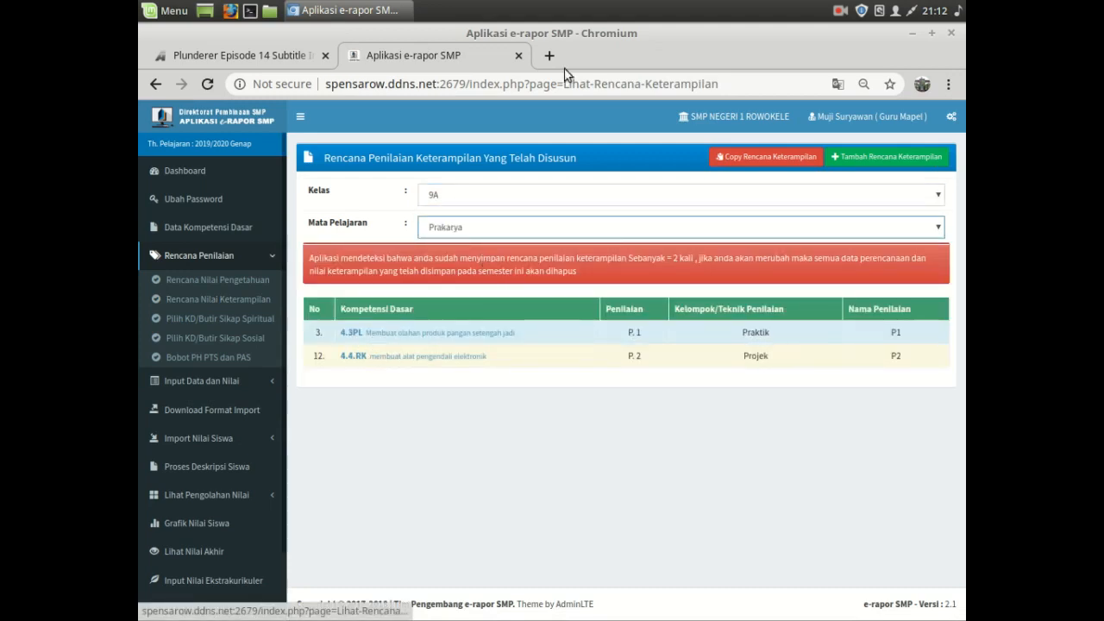
# - Open the knowledge assessment plan page (Rencana Nilai Pengetahuan) in a separate browser tab and switch to it
pyautogui.rightClick(247, 285)
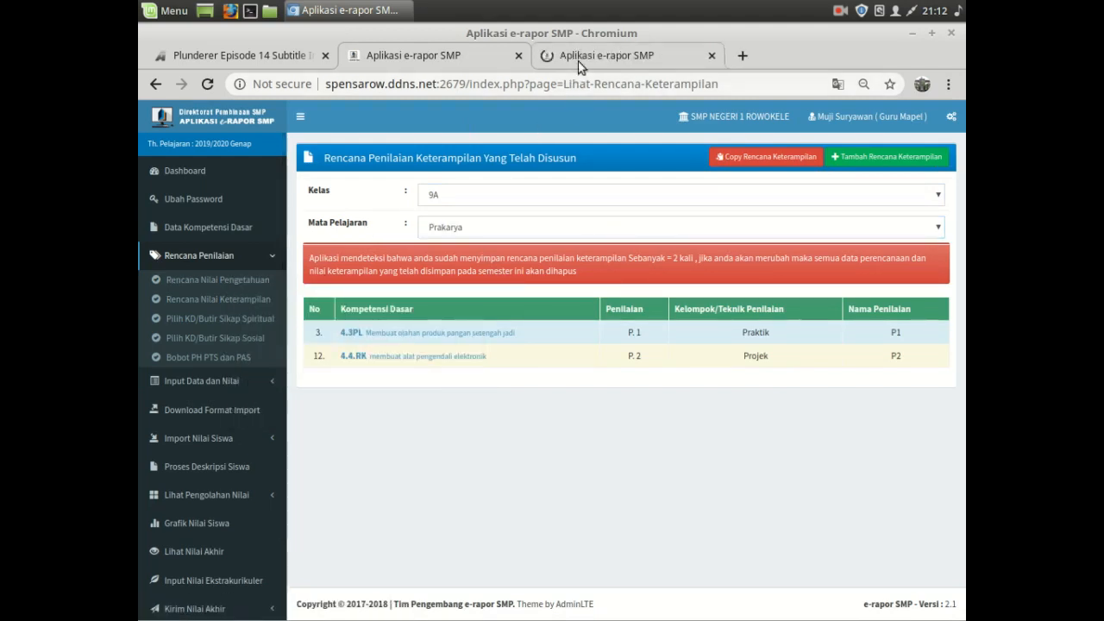
pyautogui.click(580, 54)
pyautogui.click(511, 207)
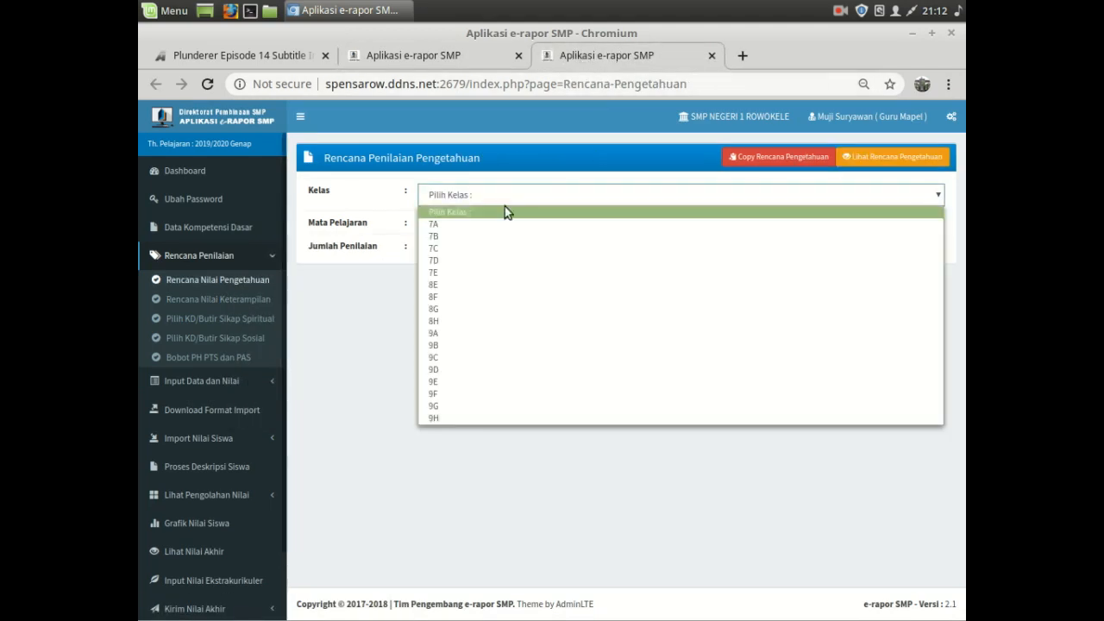
pyautogui.click(443, 345)
pyautogui.click(471, 228)
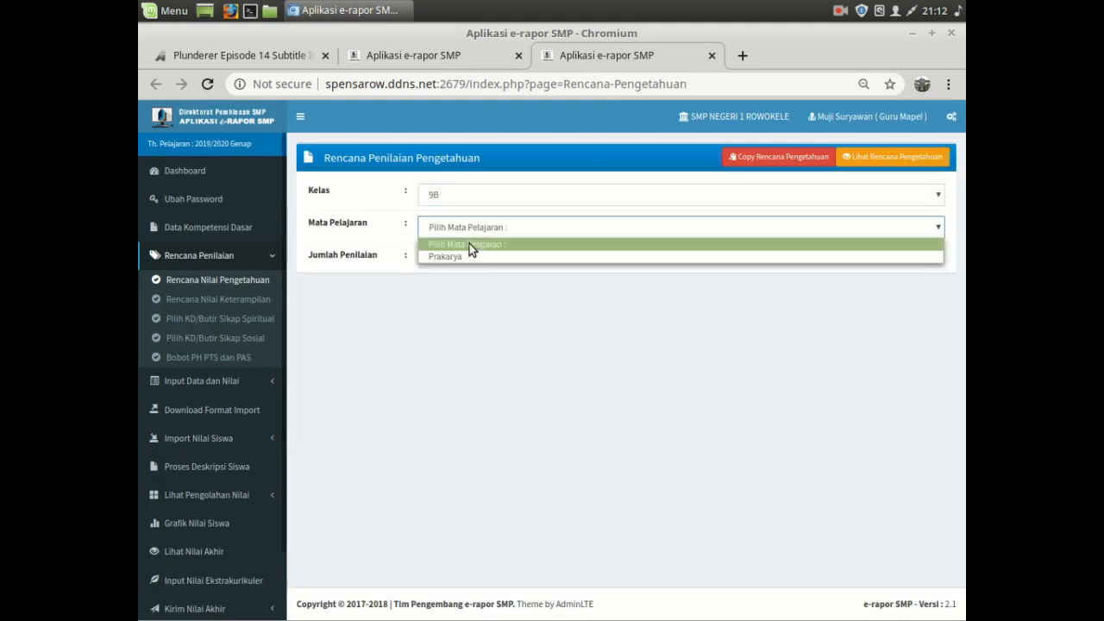
pyautogui.click(464, 255)
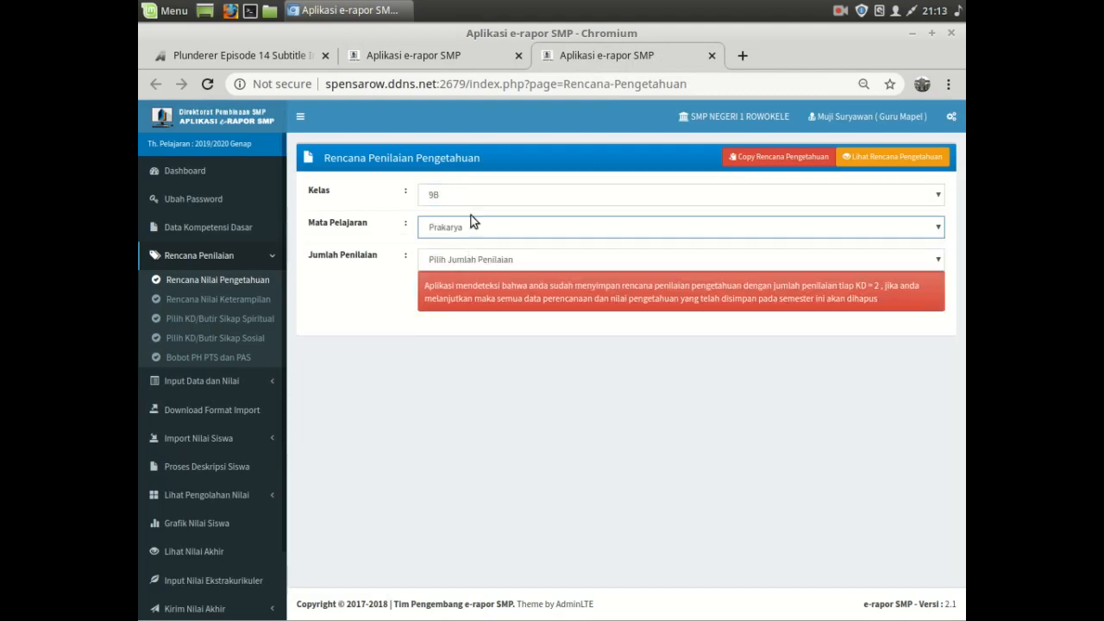
pyautogui.click(480, 259)
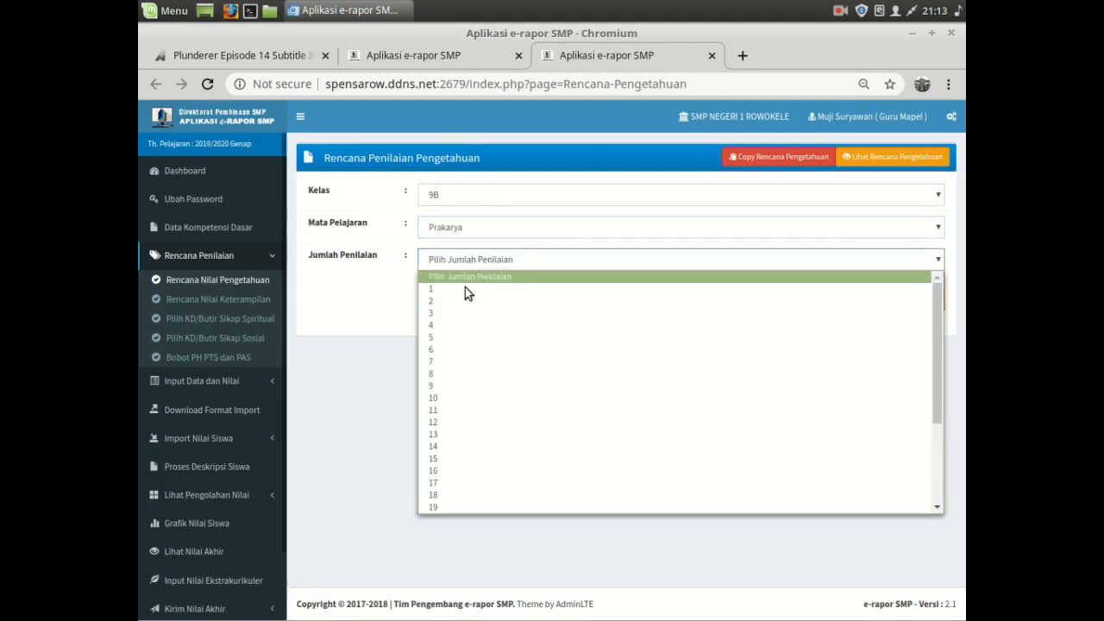
pyautogui.click(639, 140)
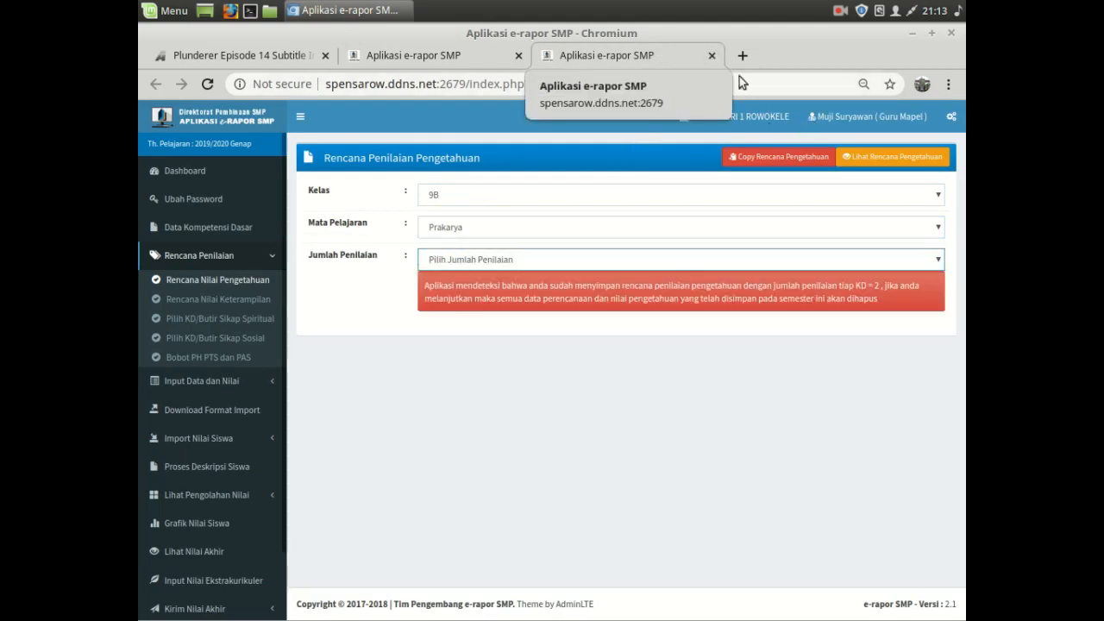
# - View the saved knowledge plan for class 9B, subject Prakarya, compare it with the 9A skills plan, and close the extra tab
pyautogui.click(891, 158)
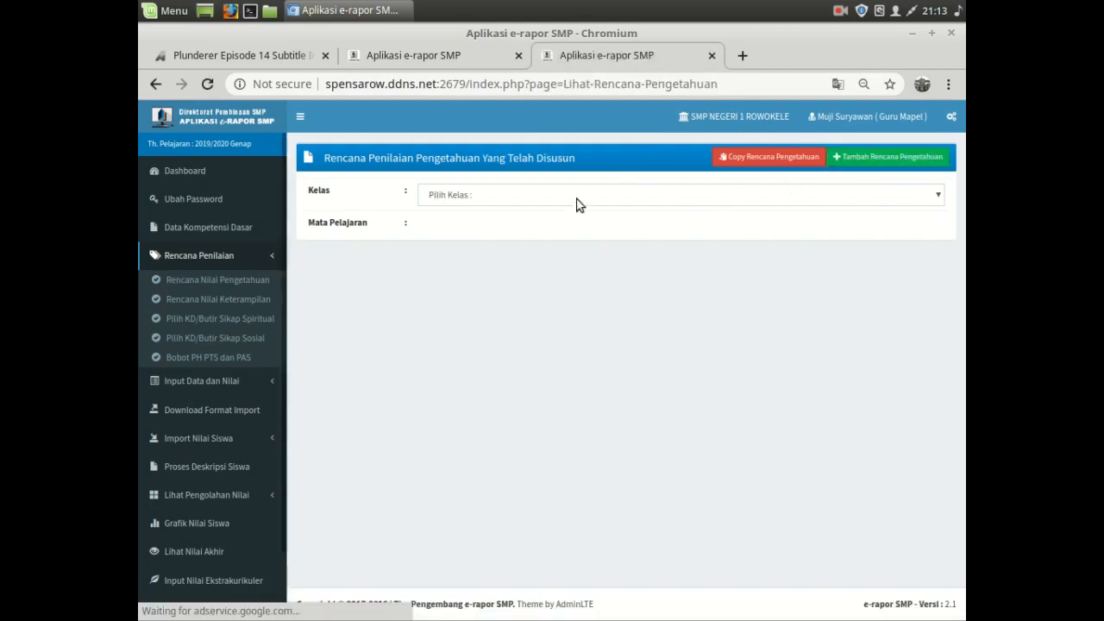
pyautogui.click(574, 203)
pyautogui.click(449, 348)
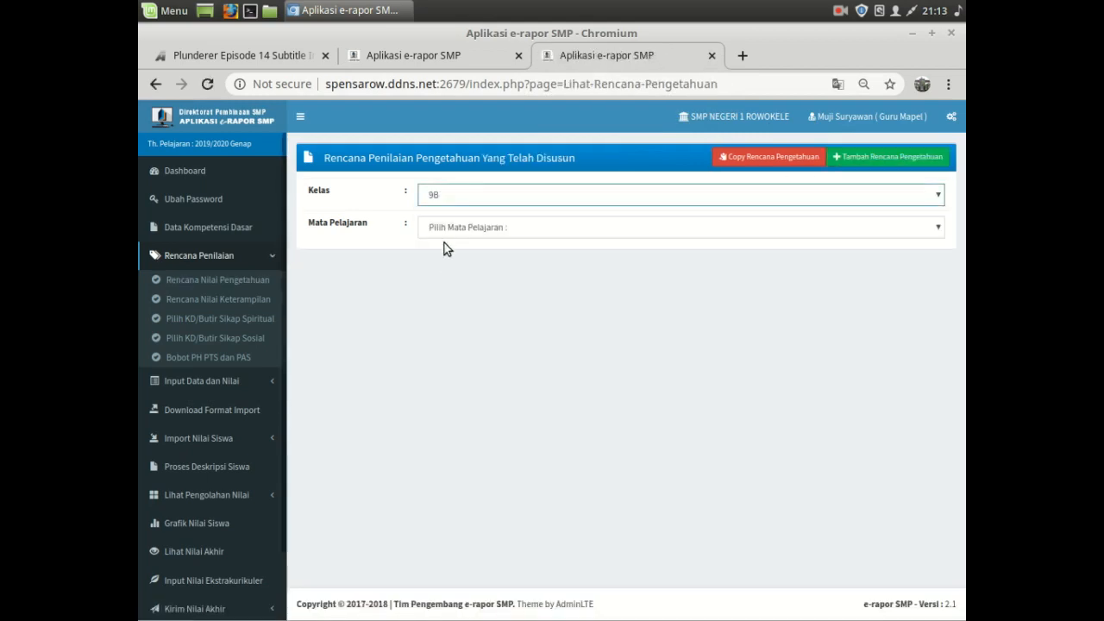
pyautogui.click(445, 231)
pyautogui.click(446, 254)
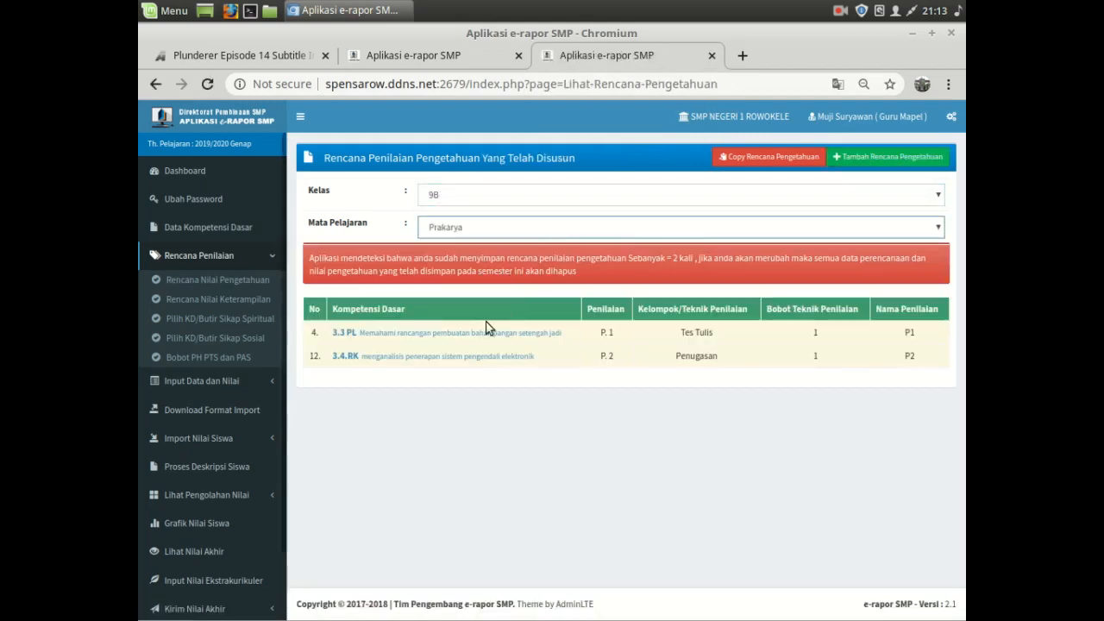
pyautogui.click(444, 50)
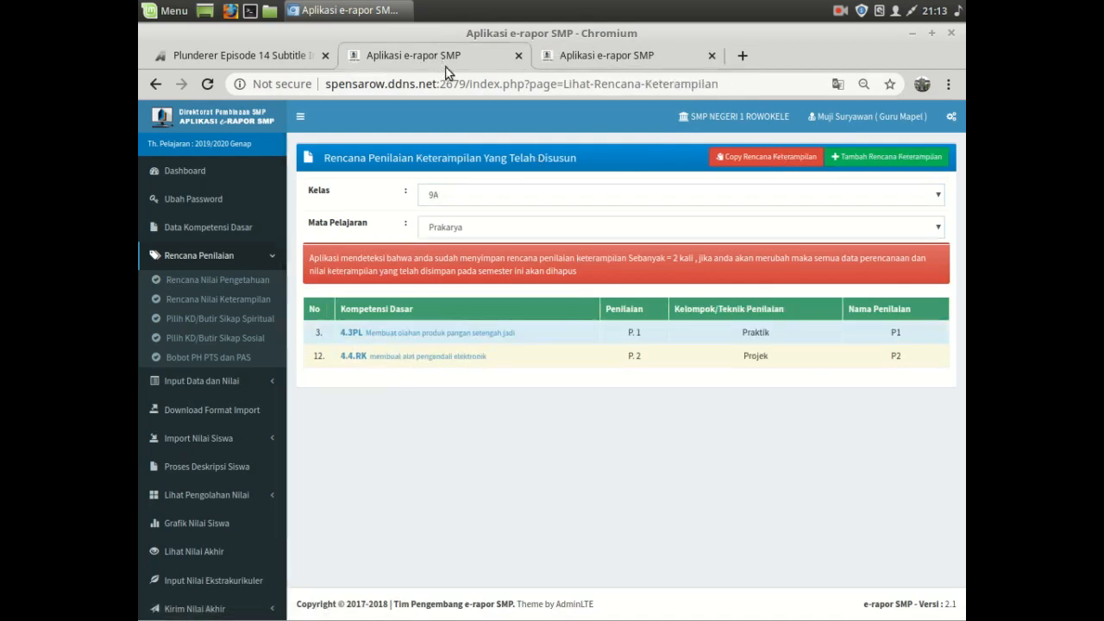
pyautogui.click(713, 56)
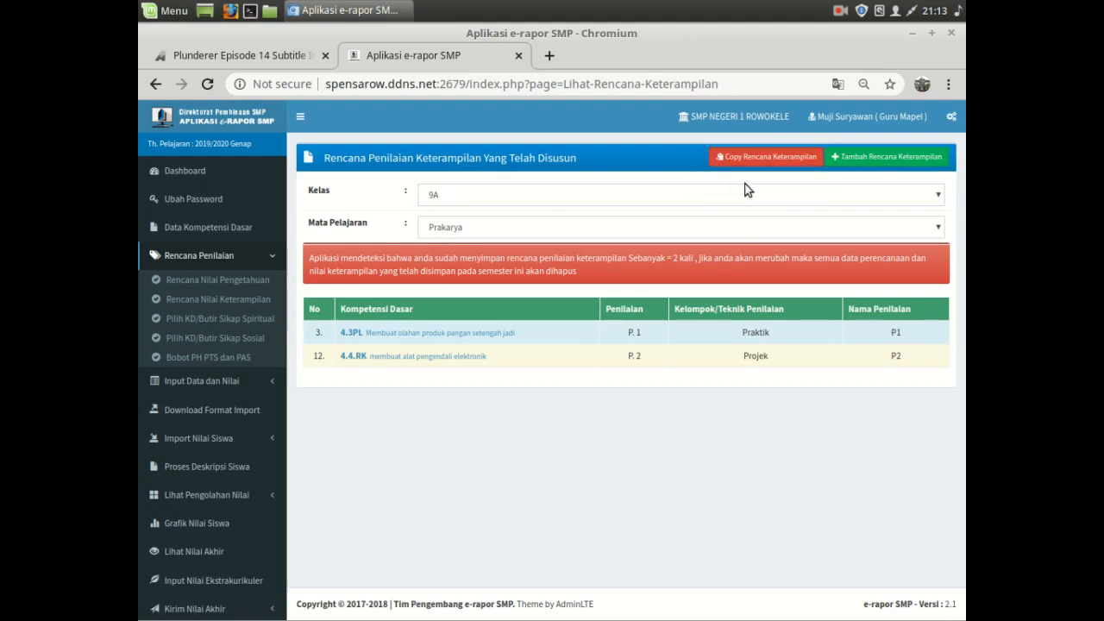
# - Copy the Prakarya skills assessment plan from class 9A to class 9B and confirm the copy
pyautogui.click(780, 160)
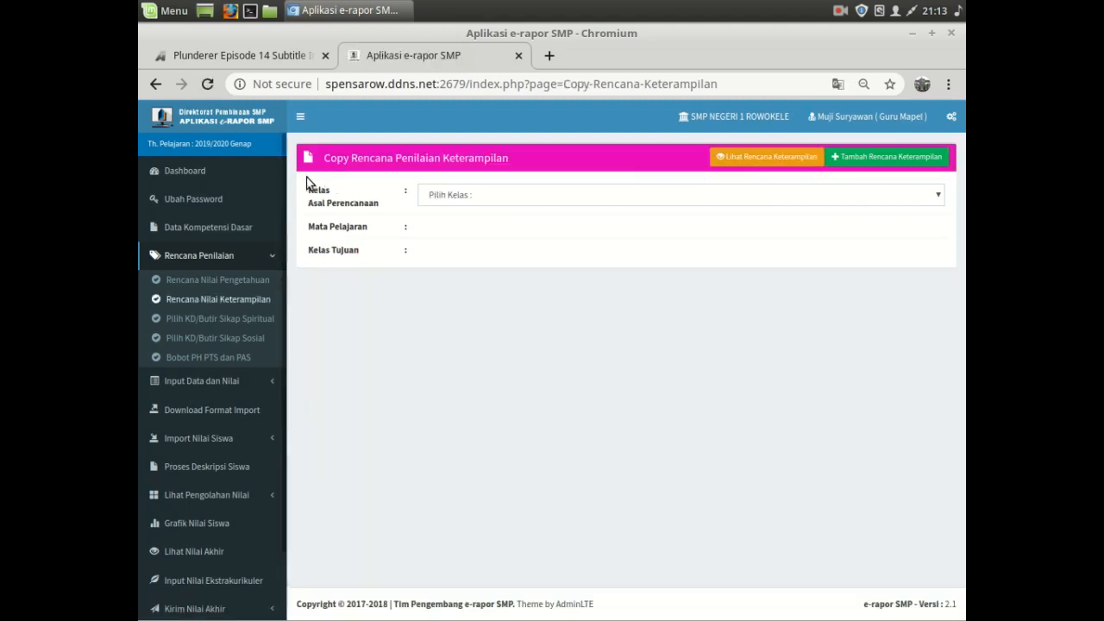
pyautogui.click(465, 196)
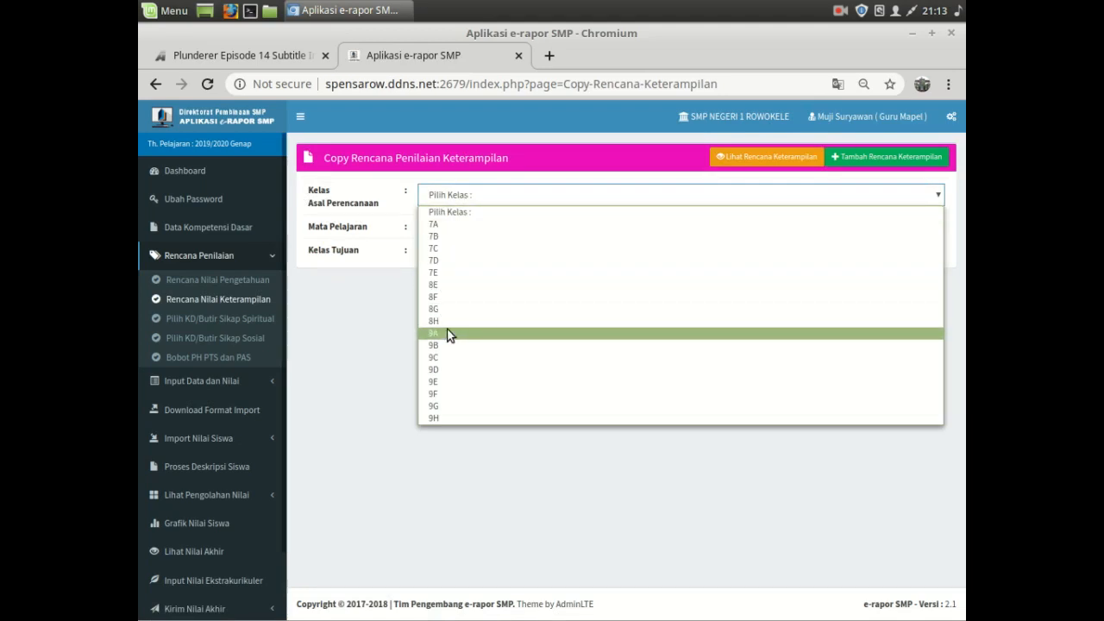
pyautogui.click(448, 334)
pyautogui.click(456, 230)
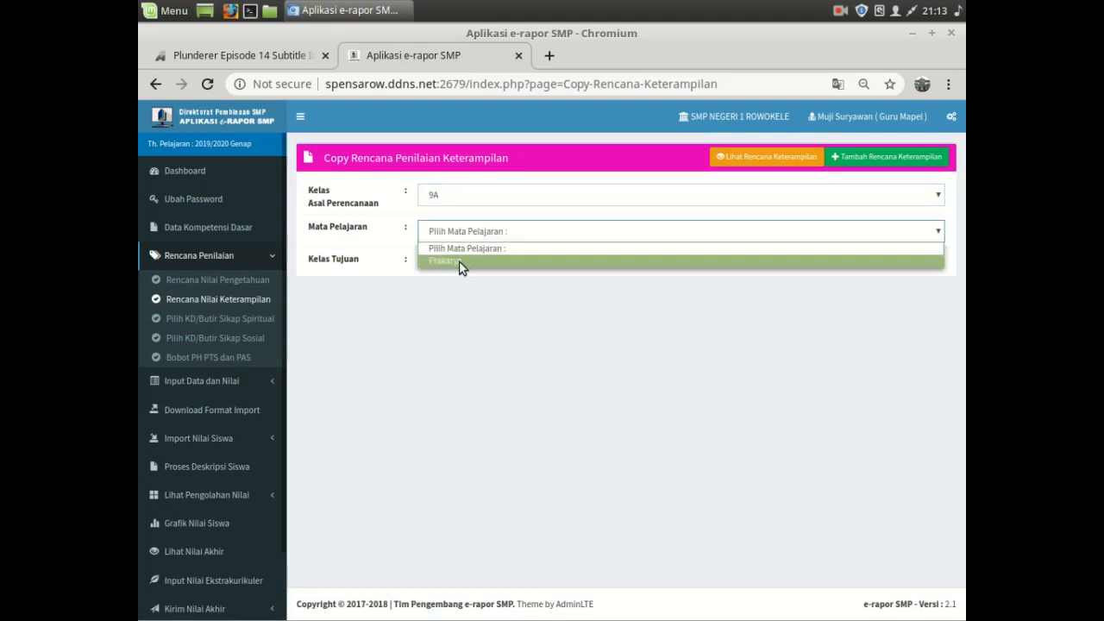
pyautogui.click(459, 262)
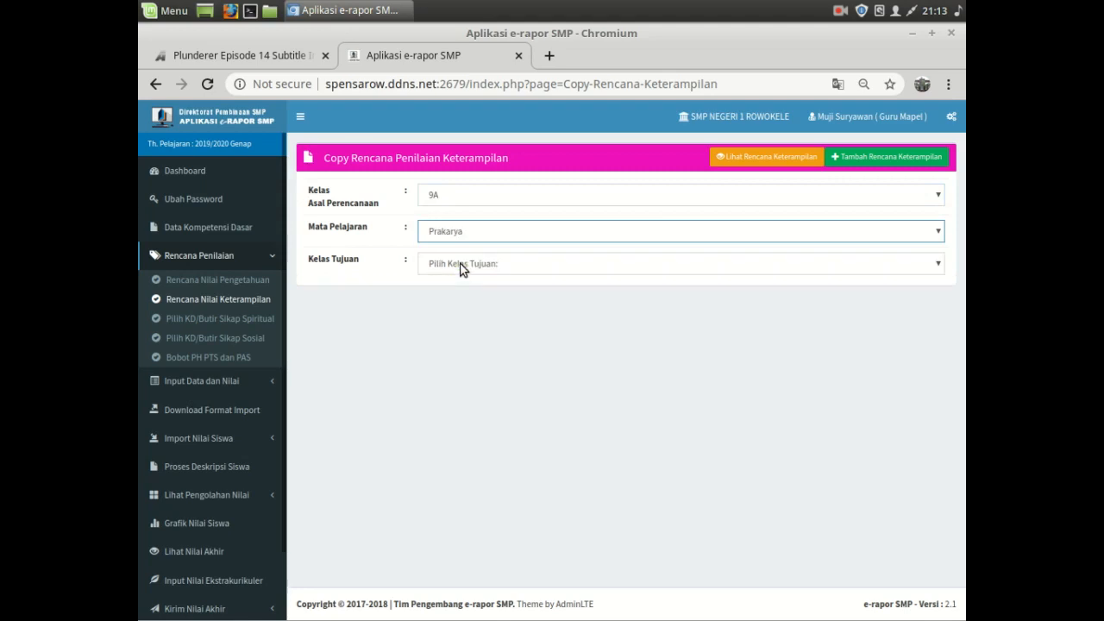
pyautogui.click(460, 265)
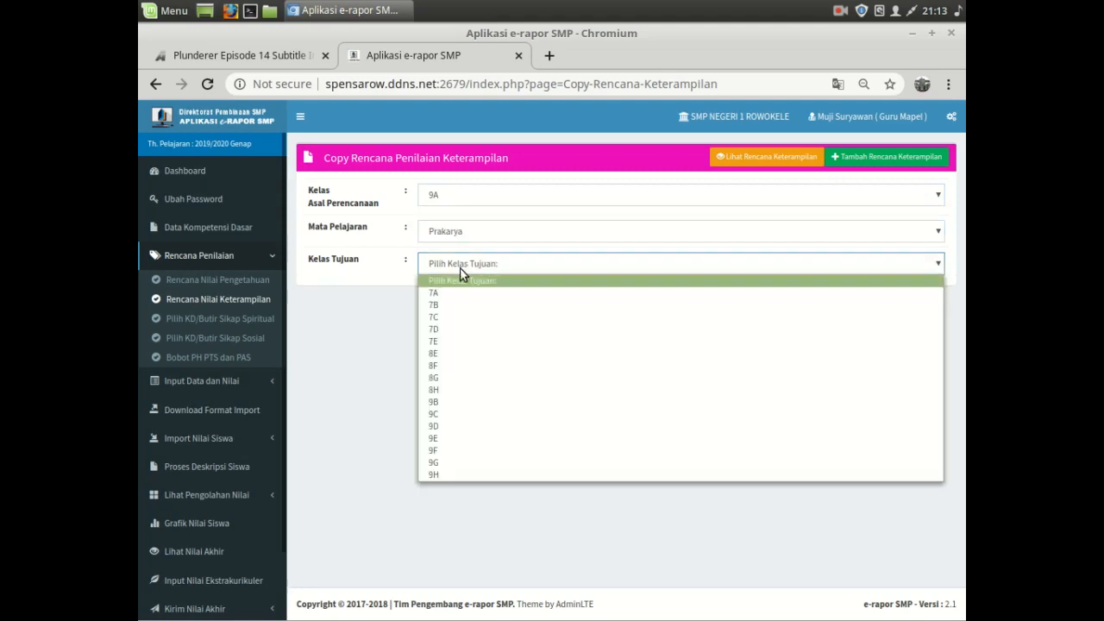
pyautogui.click(447, 405)
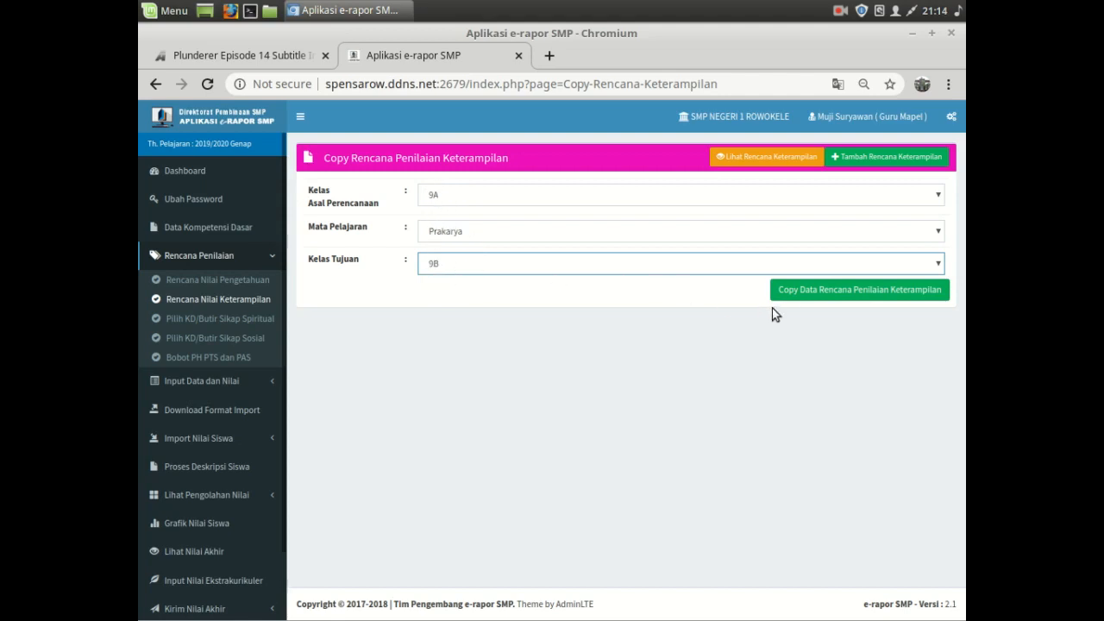
pyautogui.click(792, 299)
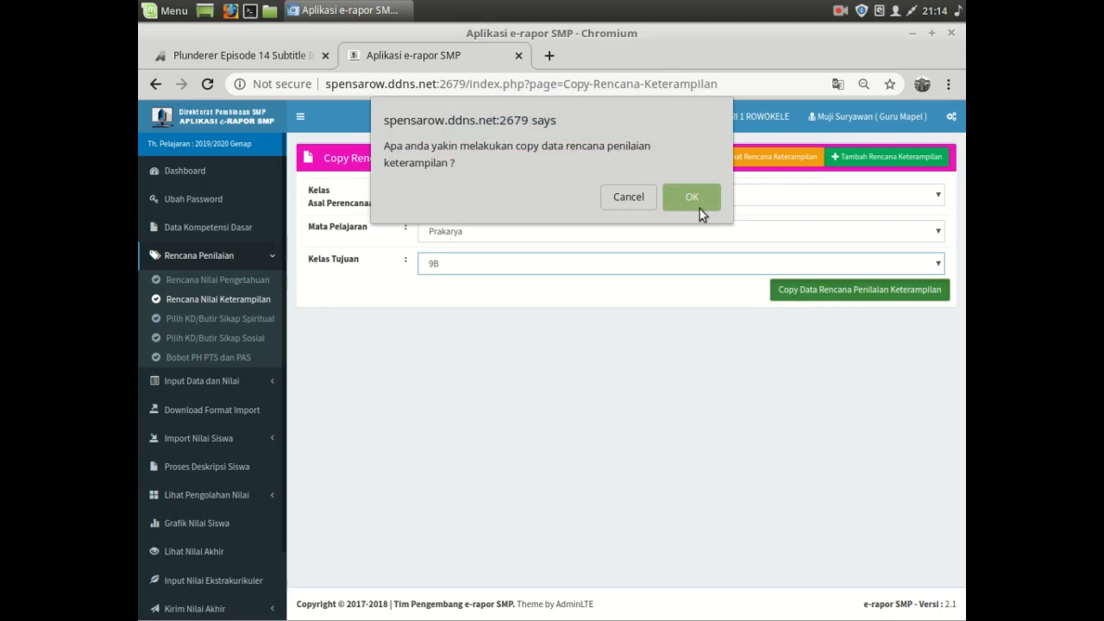
pyautogui.click(688, 191)
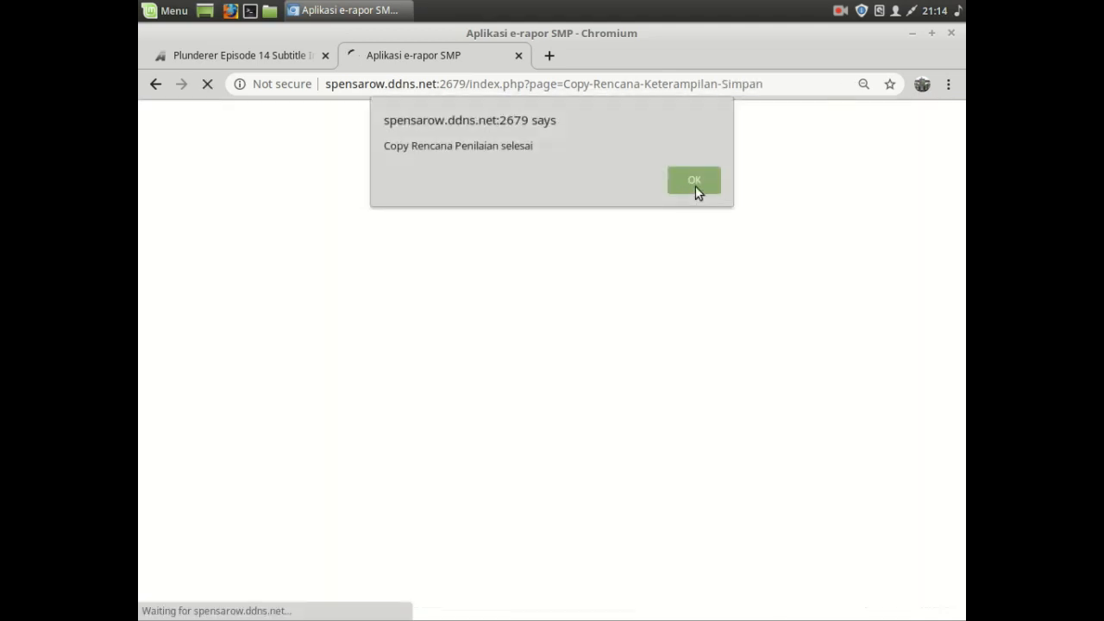
pyautogui.click(695, 185)
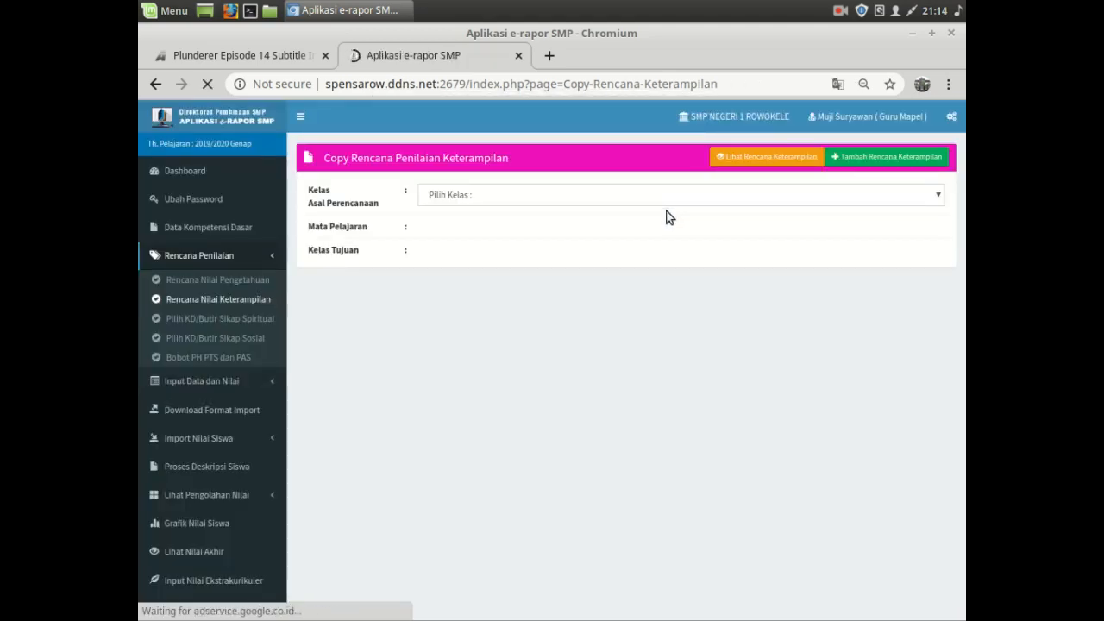
# - View the saved skills assessment plan for class 9B, subject Prakarya
pyautogui.click(774, 157)
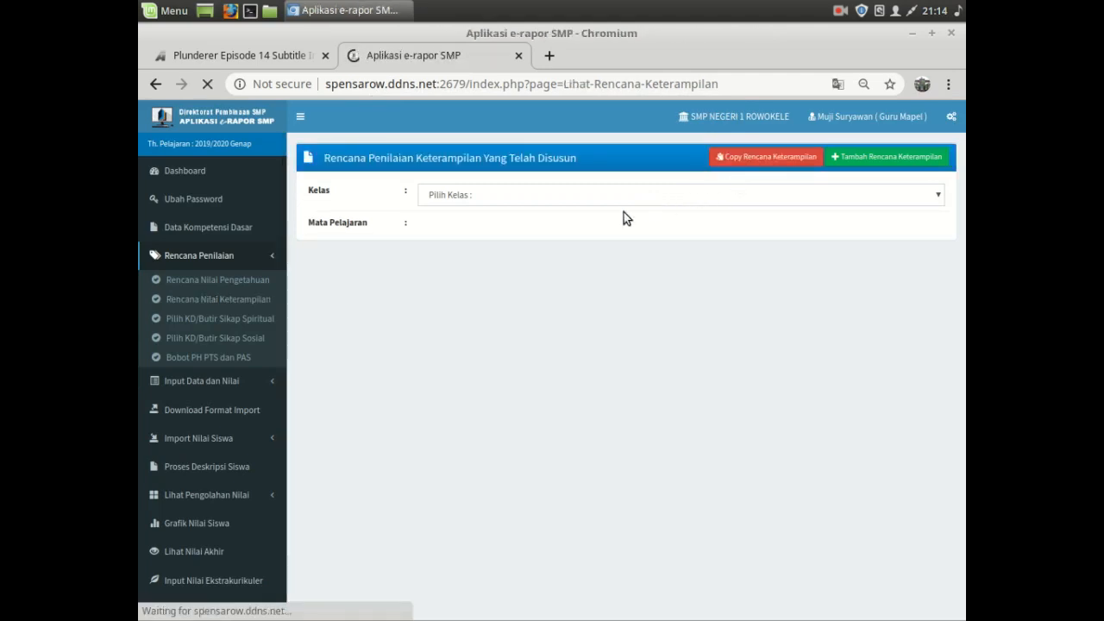
pyautogui.click(536, 197)
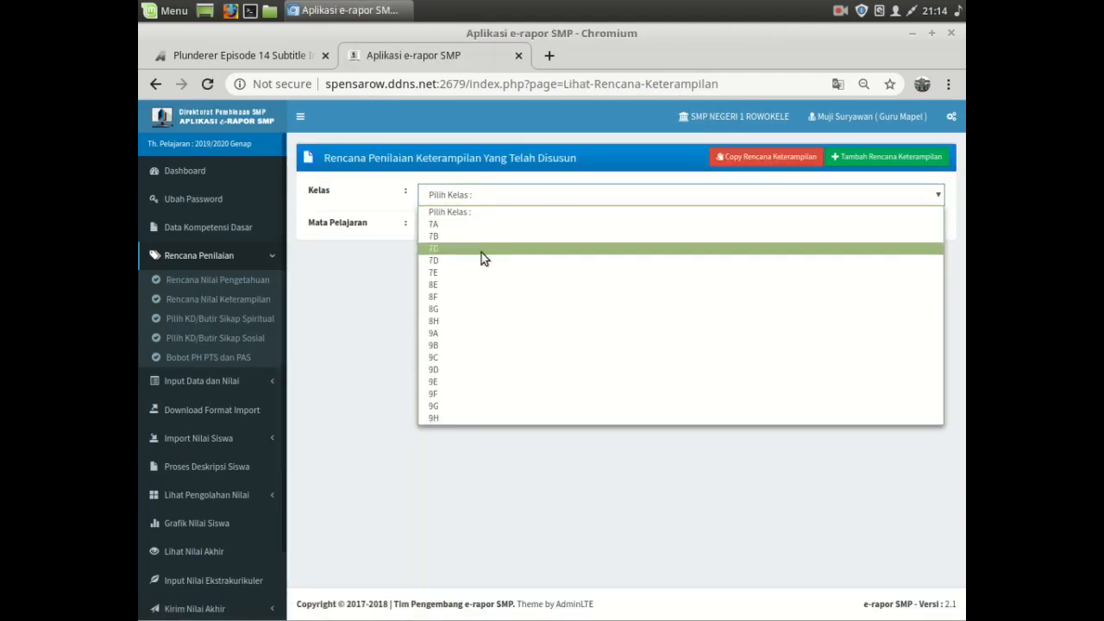
pyautogui.click(453, 345)
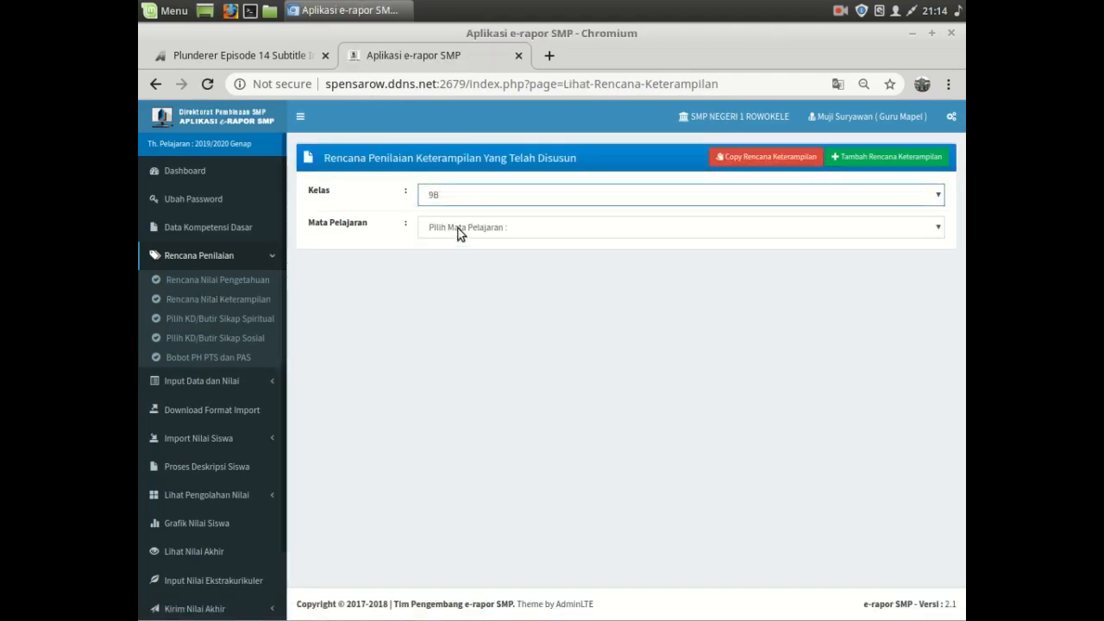
pyautogui.click(456, 228)
pyautogui.click(459, 256)
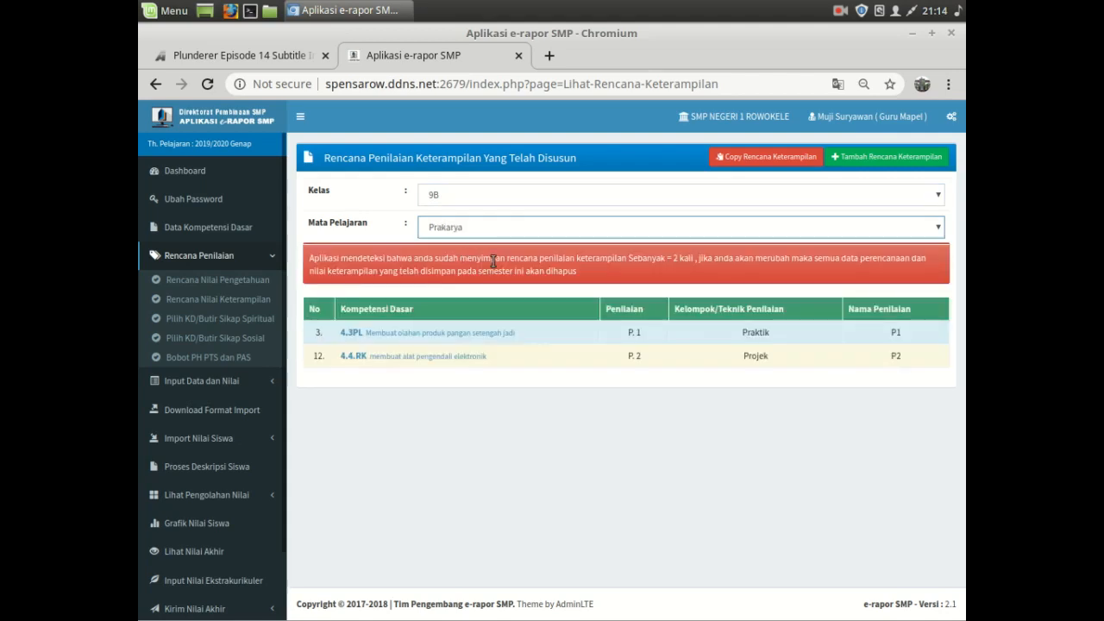
# - Copy the Prakarya skills assessment plan from class 9B to class 9C and confirm the copy
pyautogui.click(750, 157)
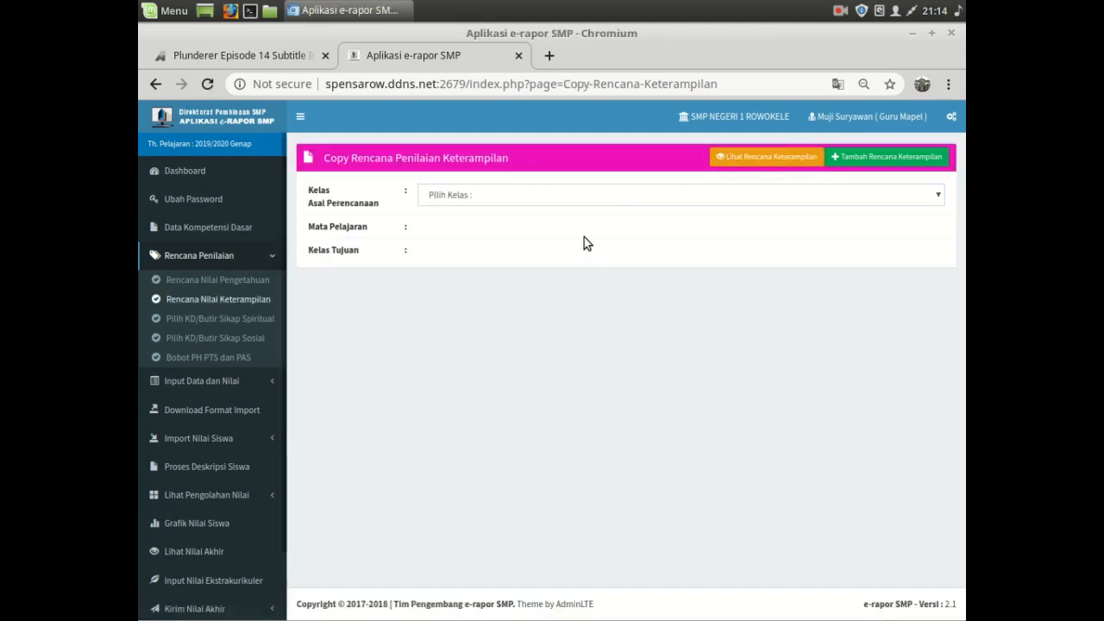
pyautogui.click(463, 198)
pyautogui.click(440, 348)
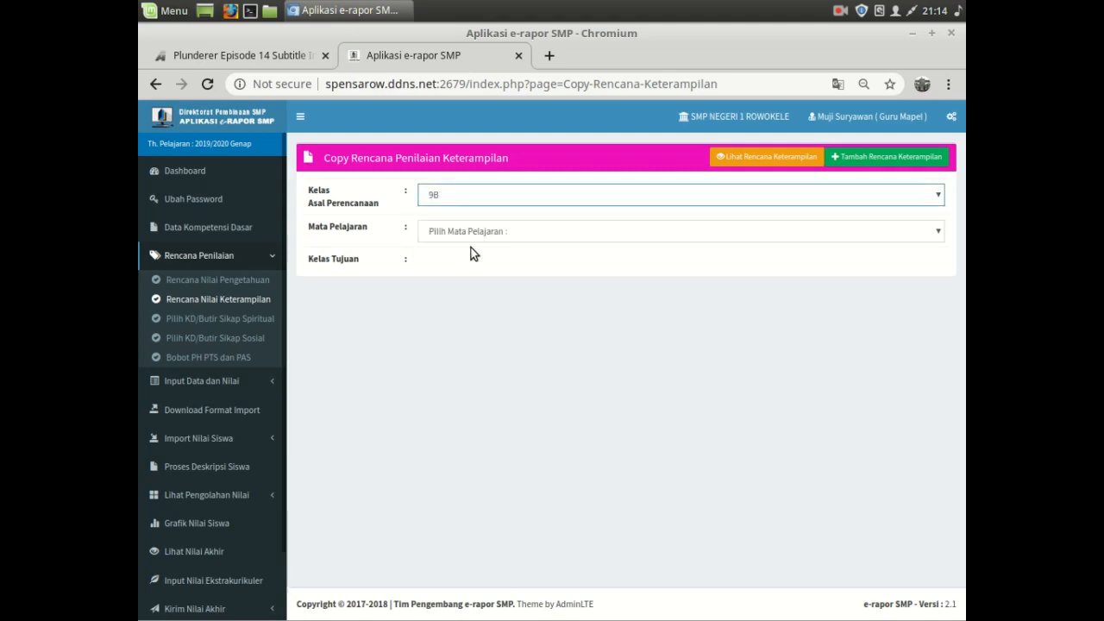
pyautogui.click(471, 239)
pyautogui.click(467, 262)
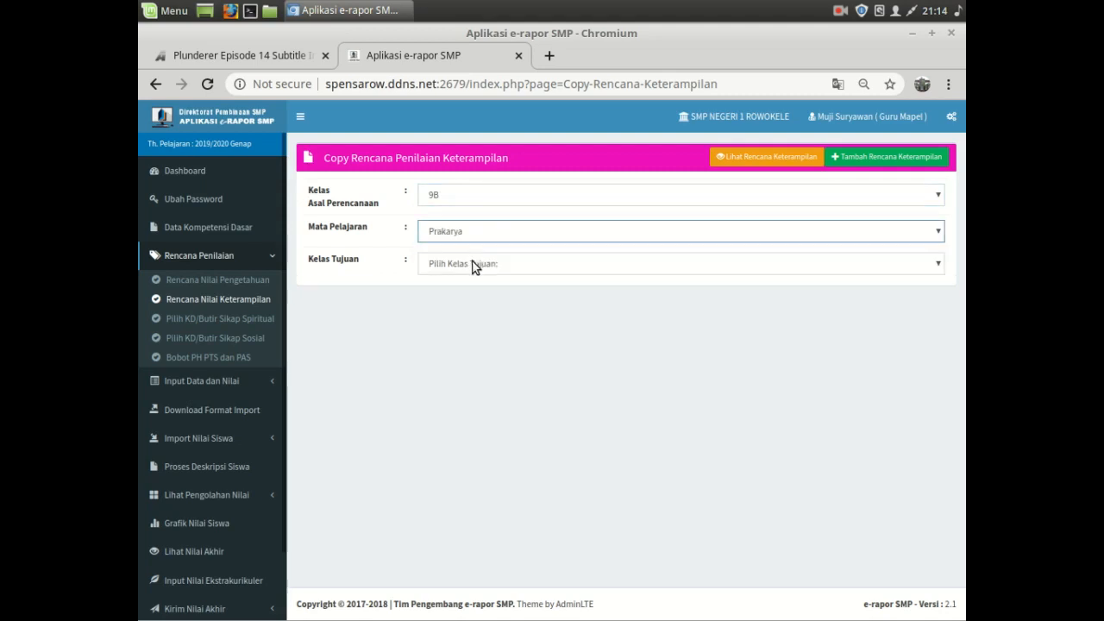
pyautogui.click(471, 263)
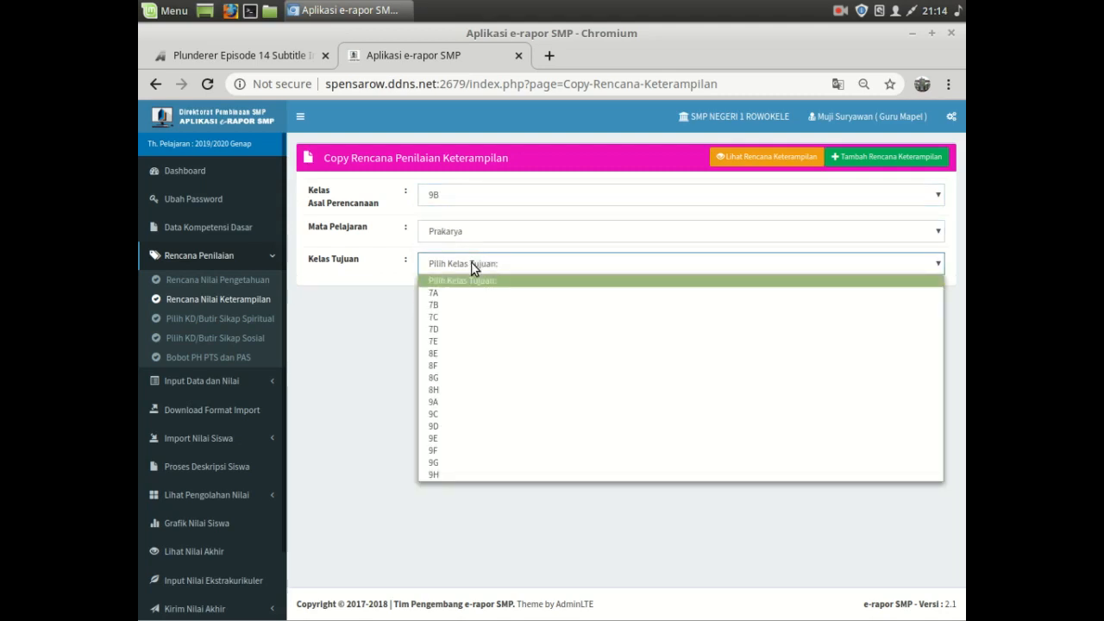
pyautogui.click(436, 413)
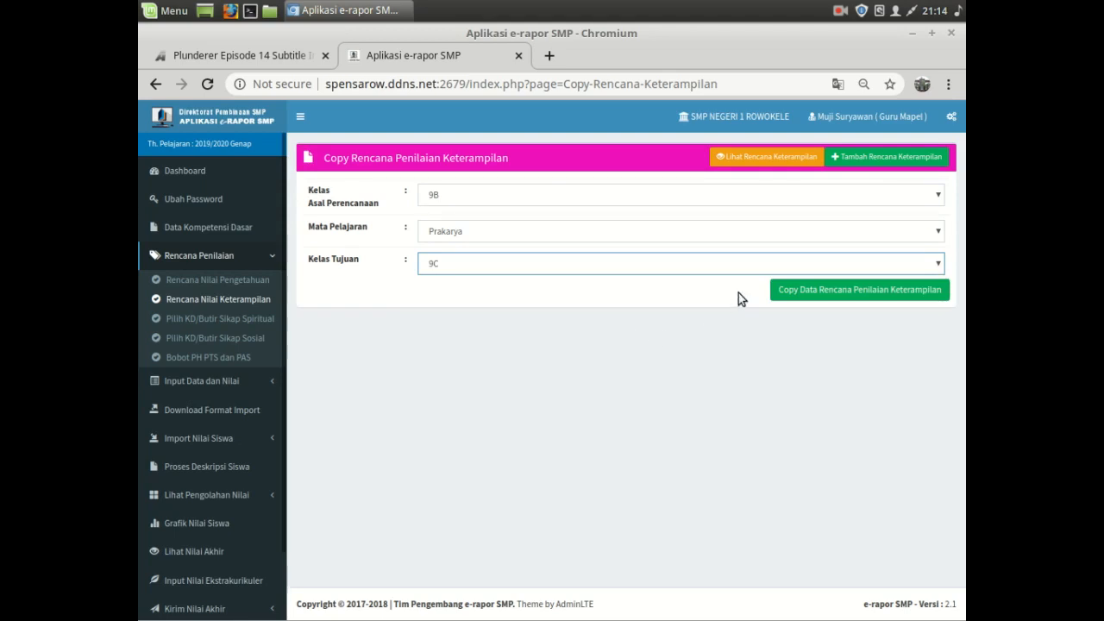
pyautogui.click(787, 291)
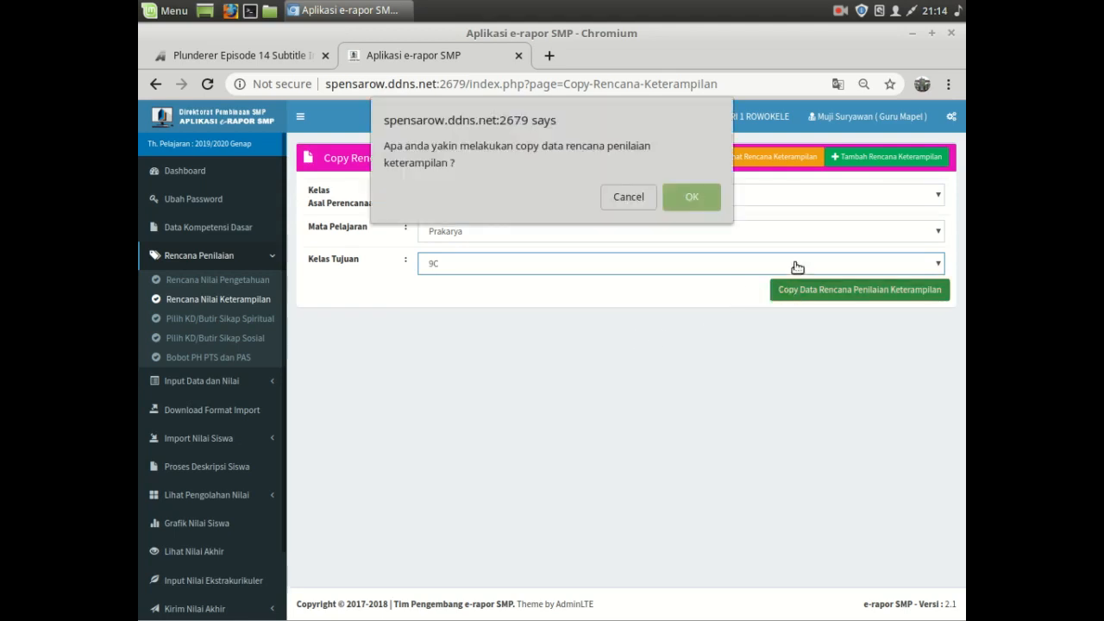
pyautogui.click(703, 200)
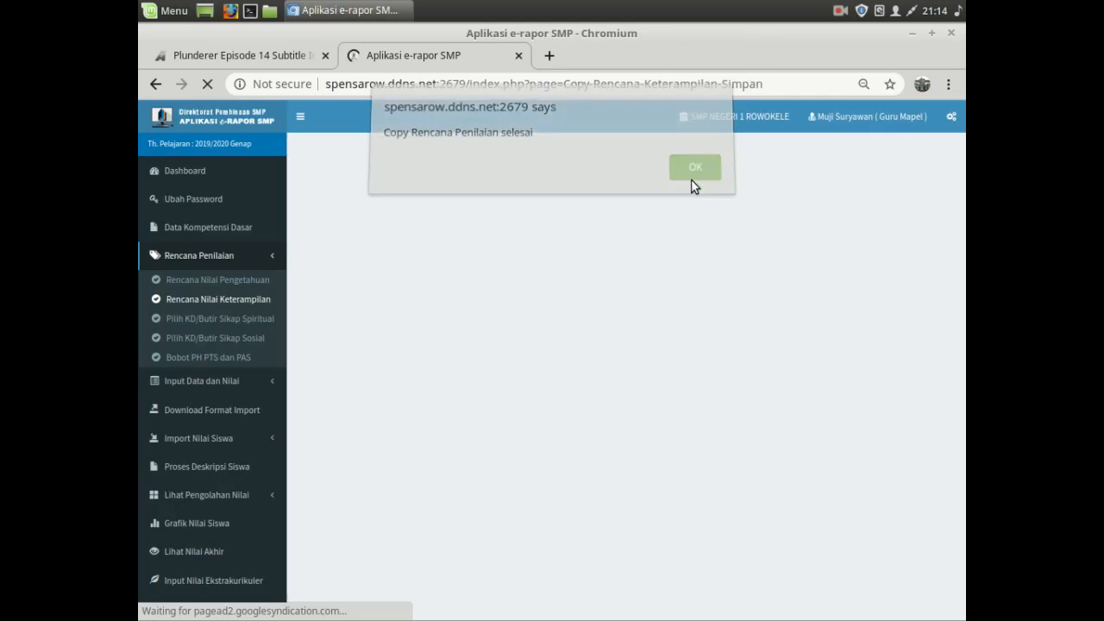
pyautogui.click(691, 181)
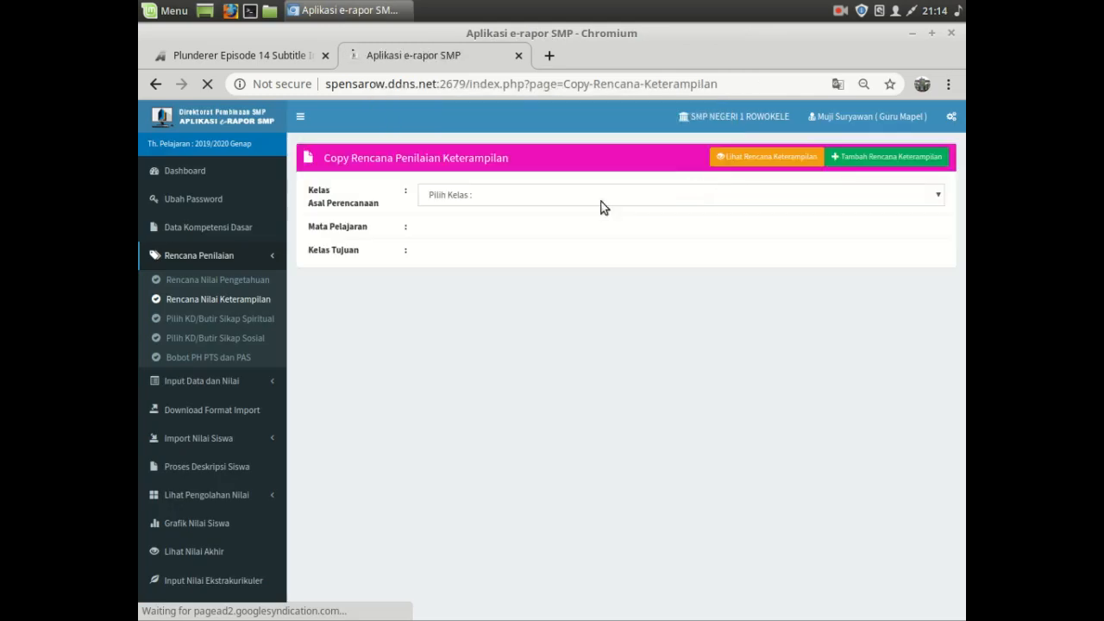
# - Copy the Prakarya skills assessment plan from class 9C to class 9D and confirm the copy
pyautogui.click(444, 198)
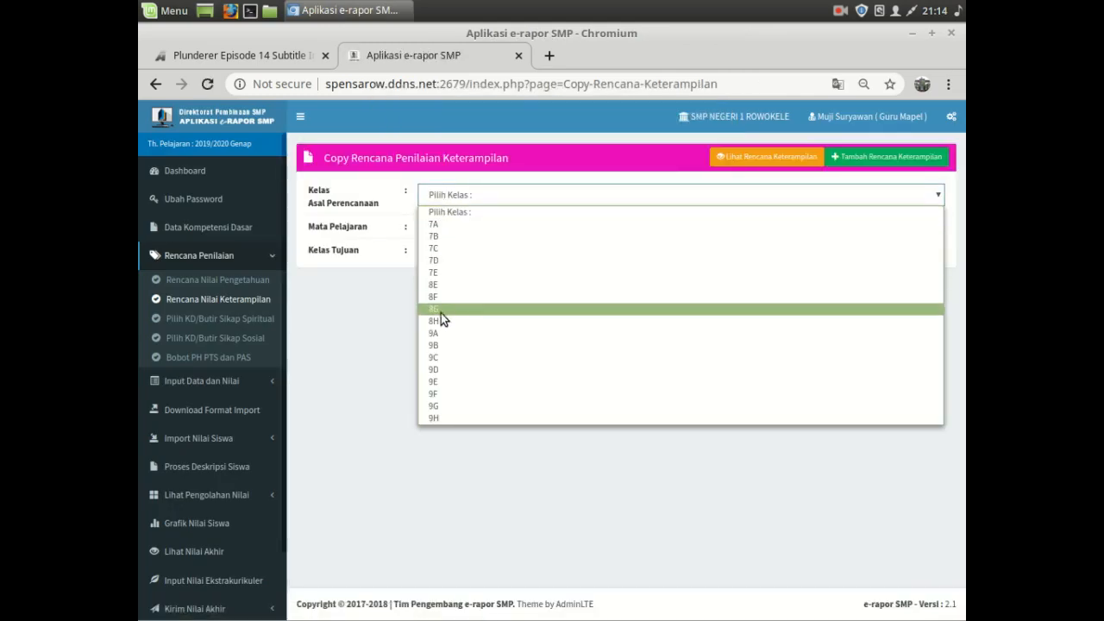
pyautogui.click(441, 356)
pyautogui.click(451, 230)
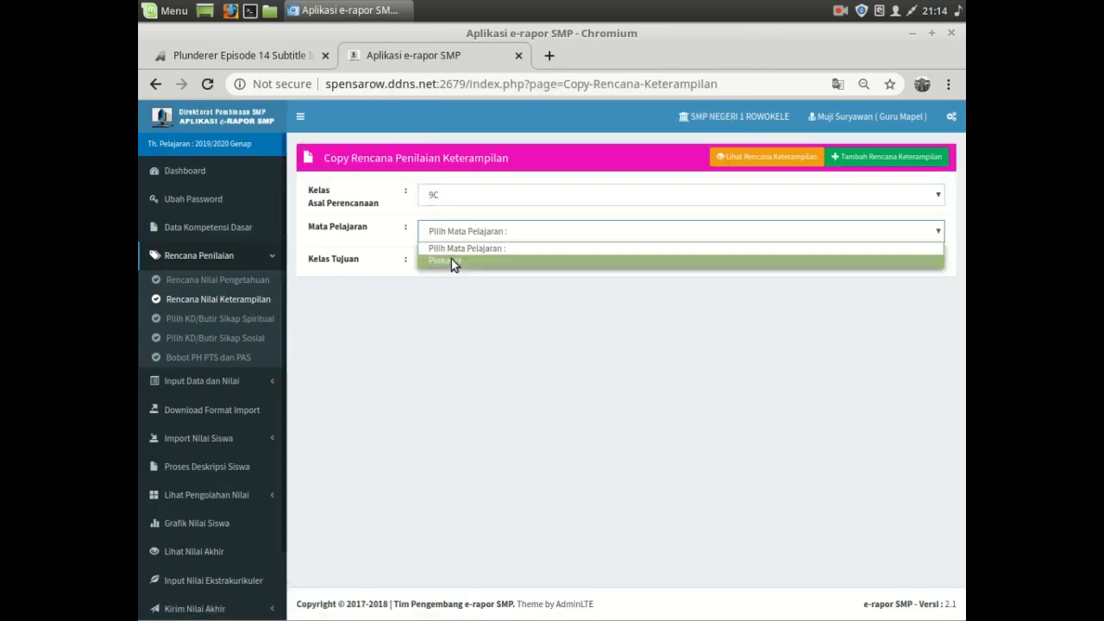
pyautogui.click(450, 260)
pyautogui.click(450, 263)
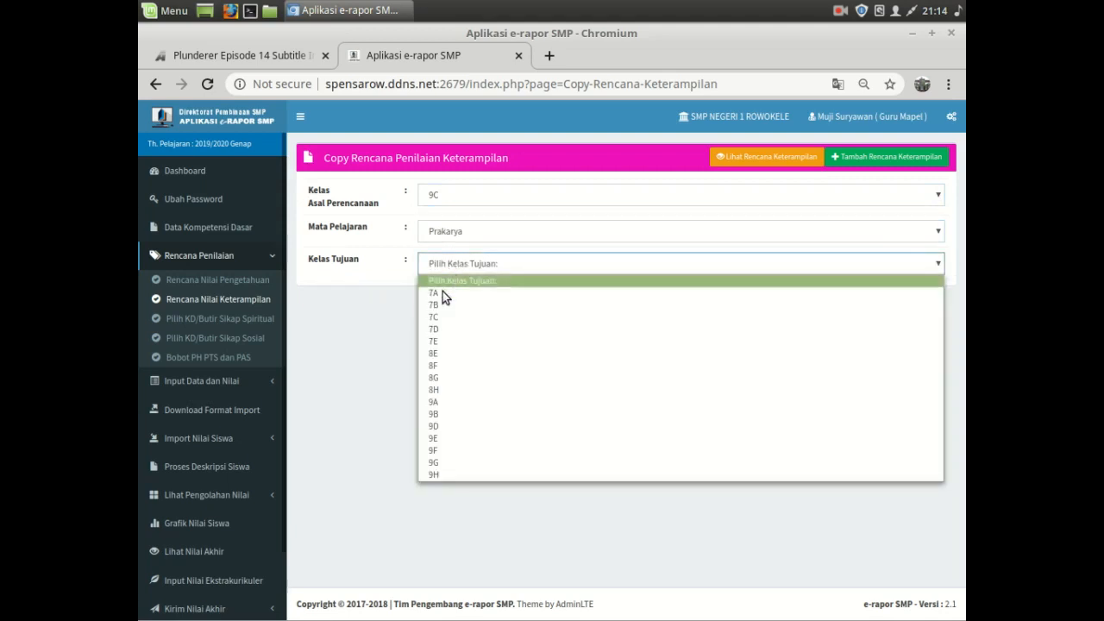
pyautogui.click(435, 426)
pyautogui.click(789, 295)
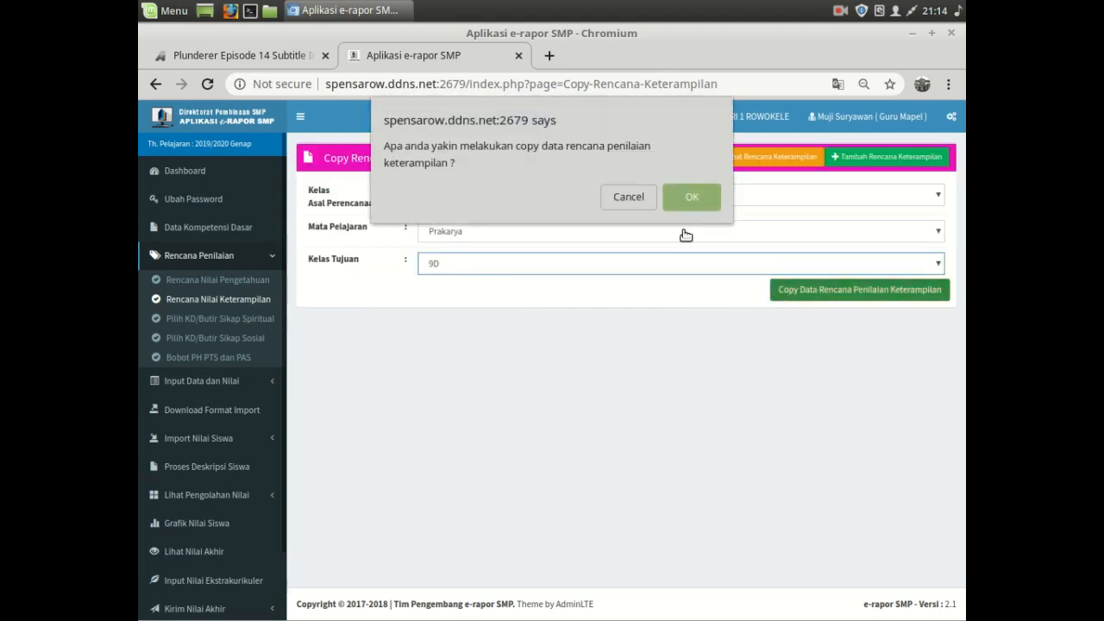
pyautogui.click(715, 190)
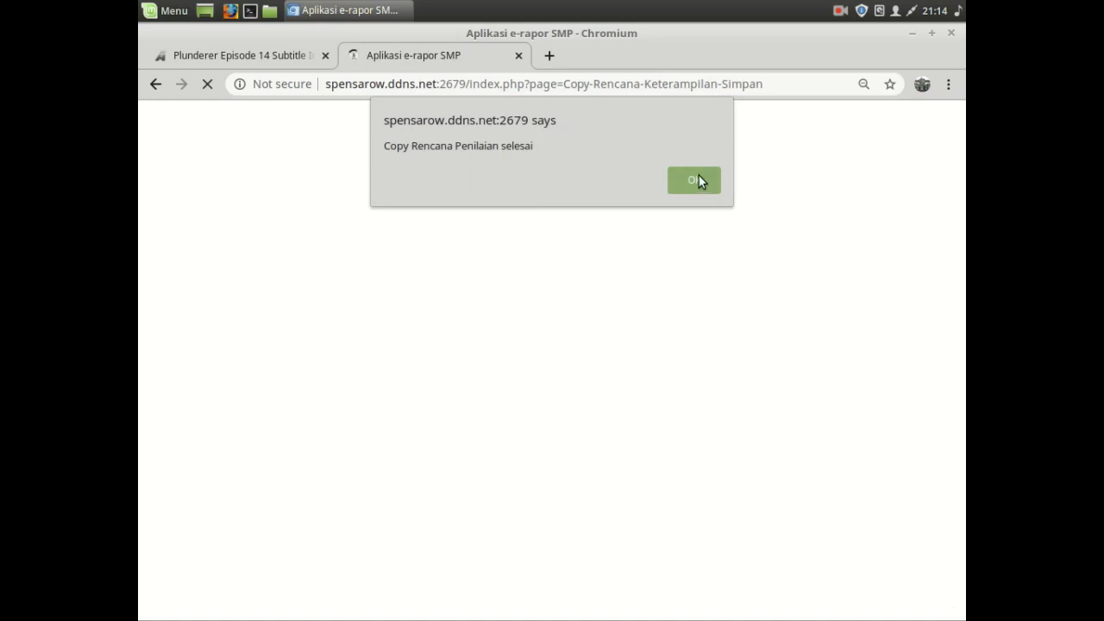
pyautogui.click(696, 180)
# - Copy the Prakarya skills assessment plan from class 9D to class 9E and confirm the copy
pyautogui.click(471, 198)
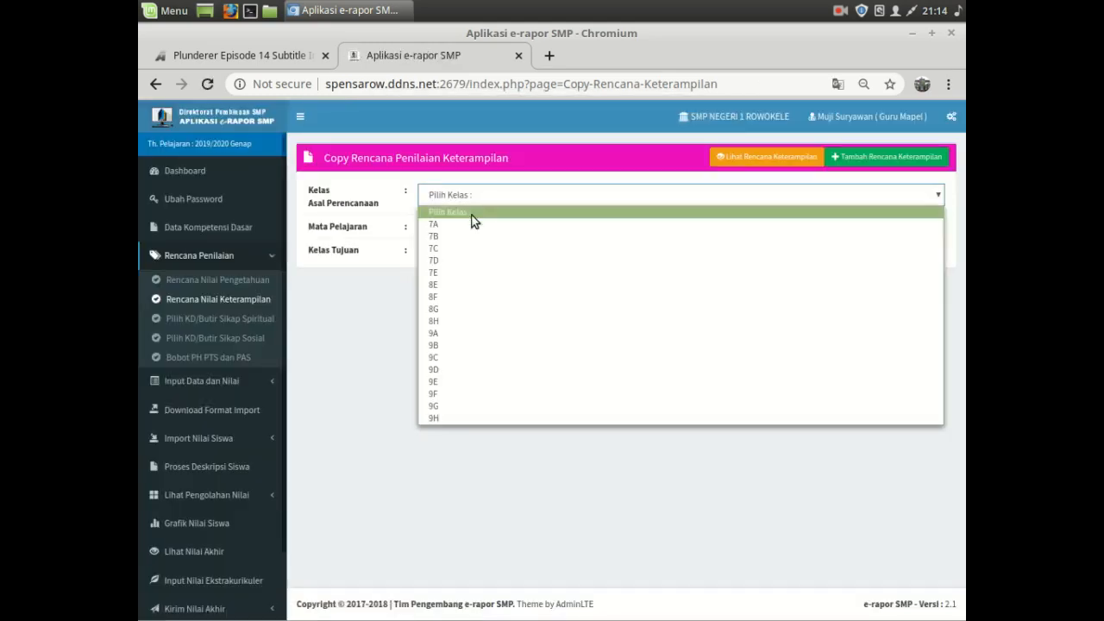
pyautogui.click(435, 369)
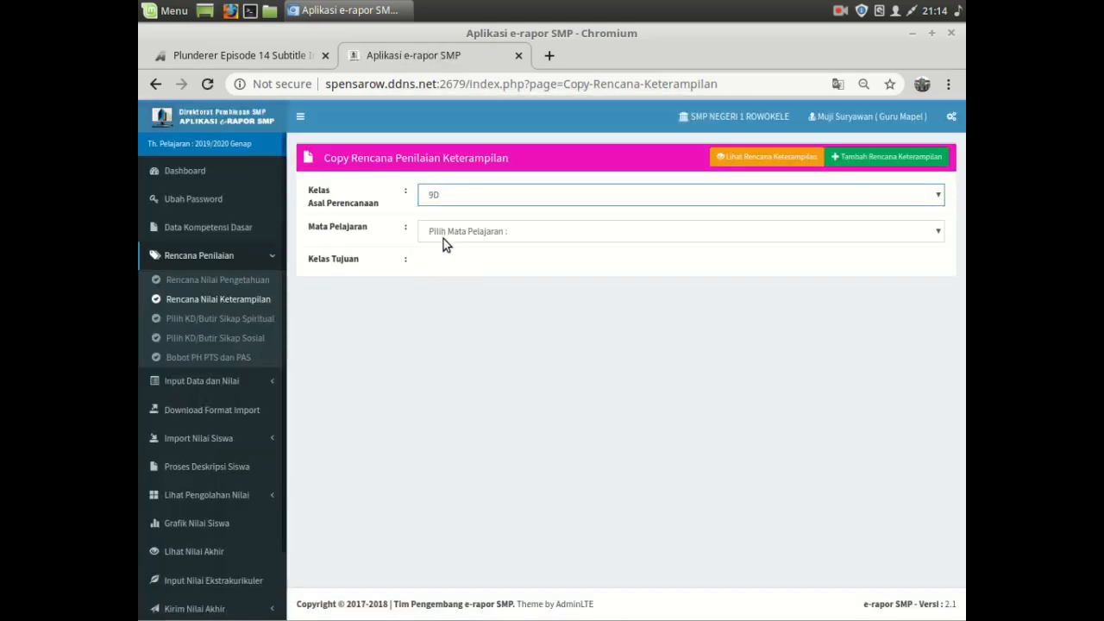
pyautogui.click(444, 242)
pyautogui.click(440, 269)
pyautogui.click(436, 266)
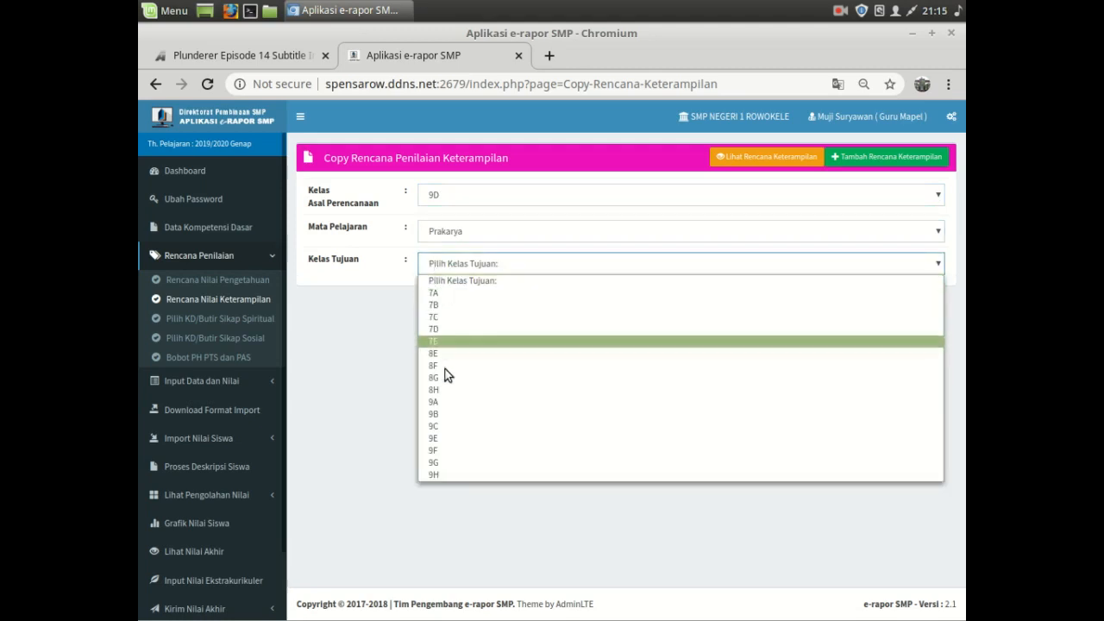
pyautogui.click(437, 439)
pyautogui.click(802, 295)
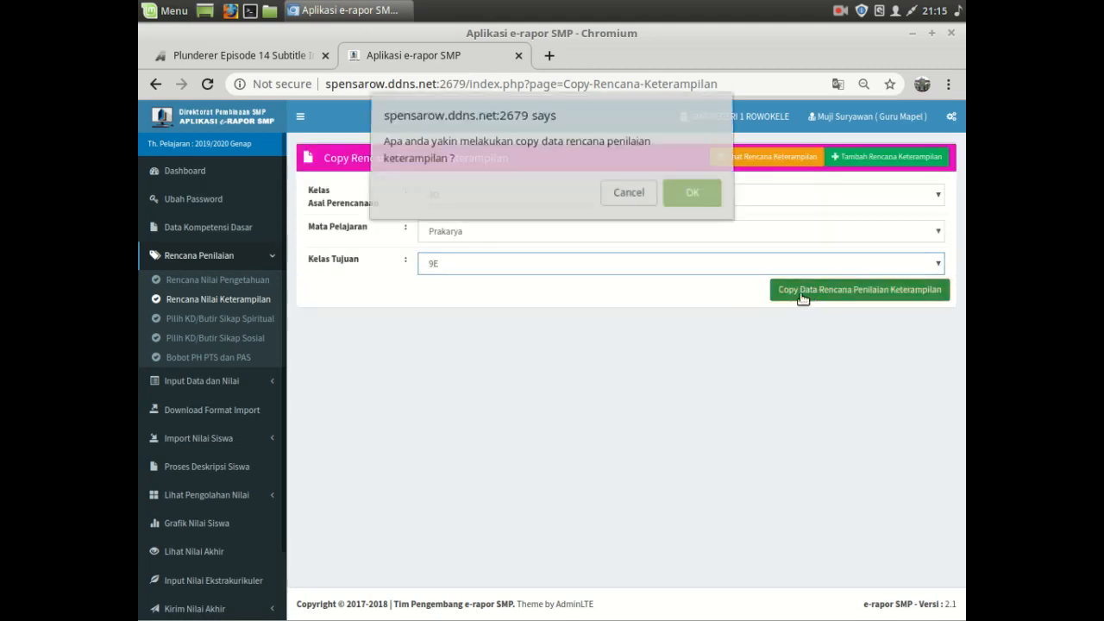
pyautogui.click(698, 200)
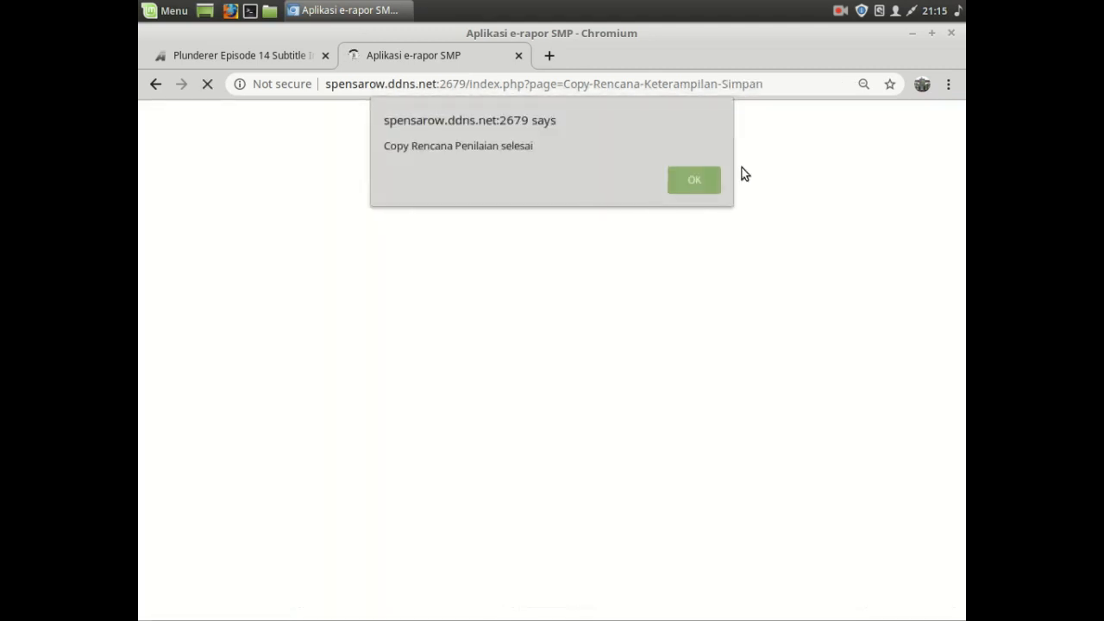
pyautogui.click(712, 182)
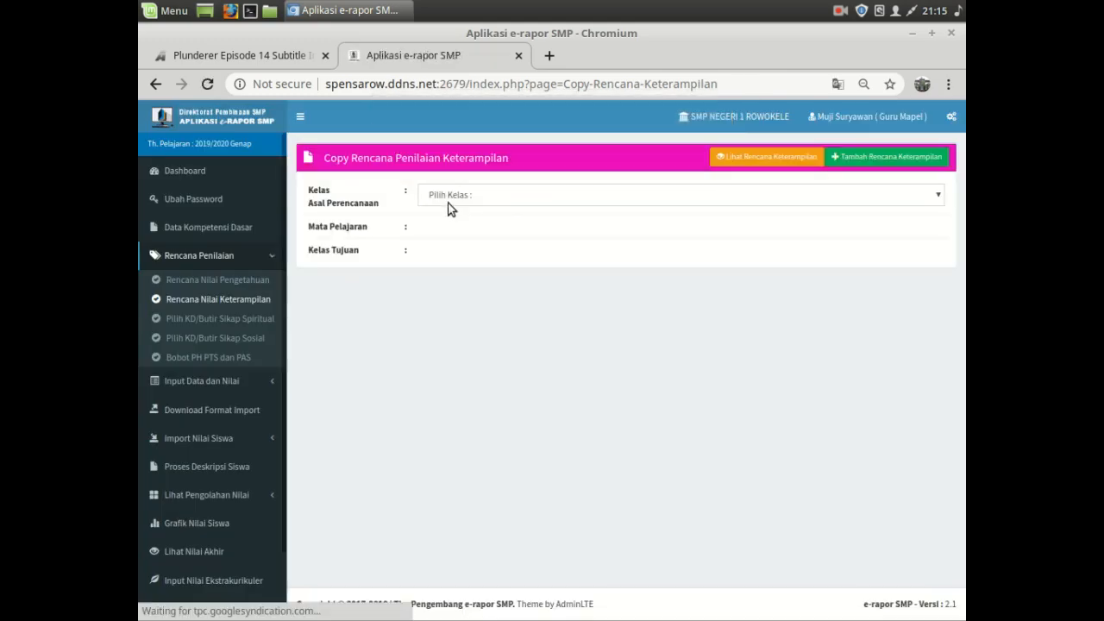
# - Copy the Prakarya skills assessment plan from class 9E to class 9F and confirm the copy
pyautogui.click(447, 200)
pyautogui.click(433, 382)
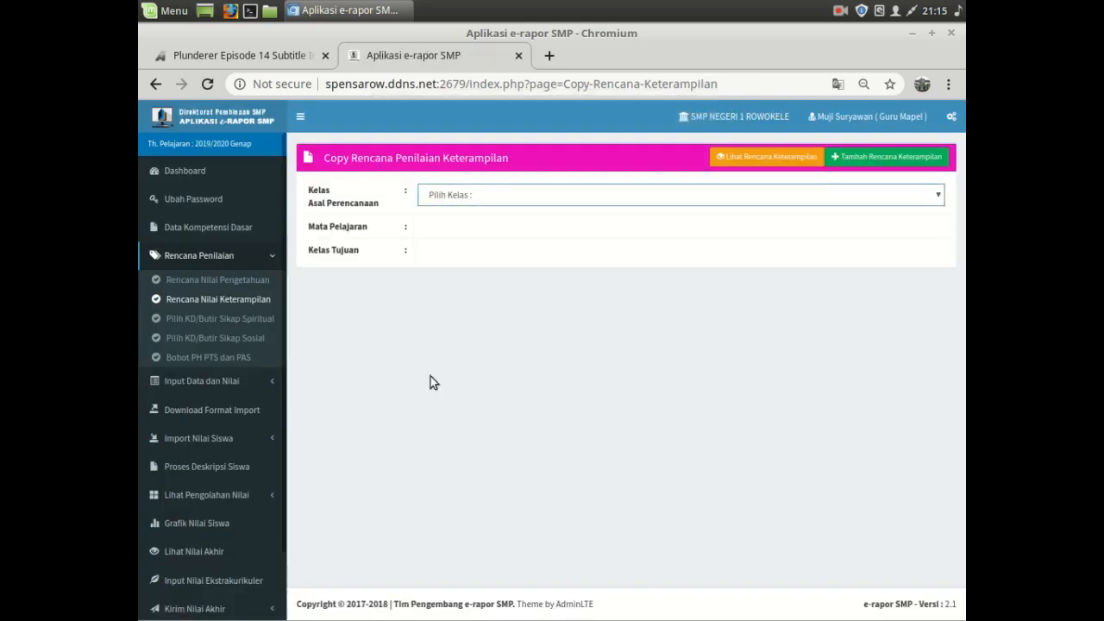
pyautogui.click(454, 234)
pyautogui.click(451, 257)
pyautogui.click(450, 262)
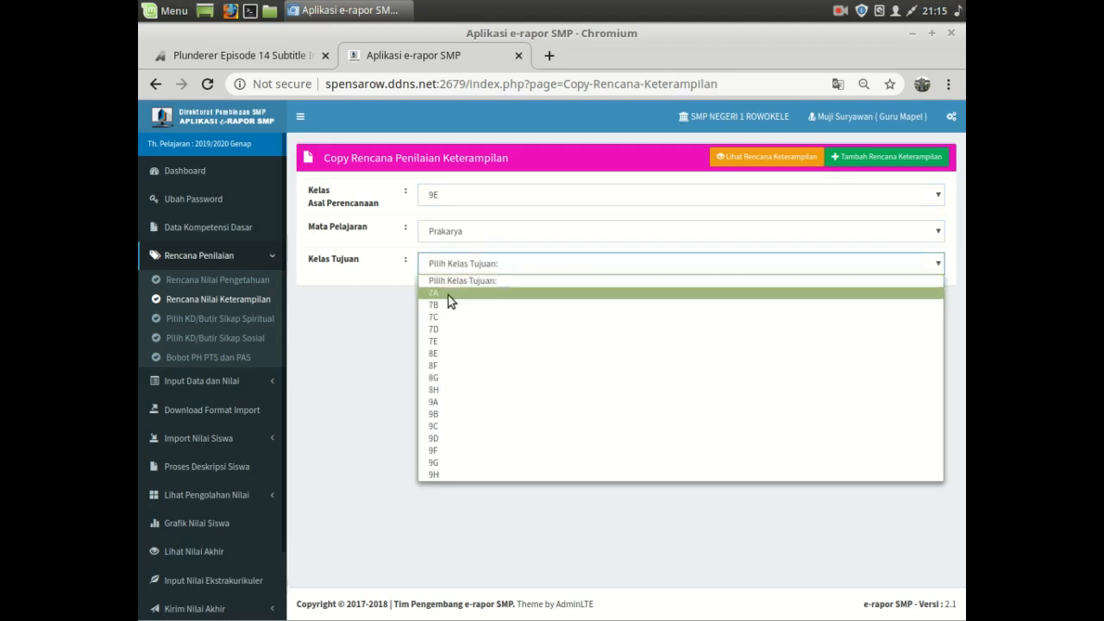
pyautogui.click(436, 450)
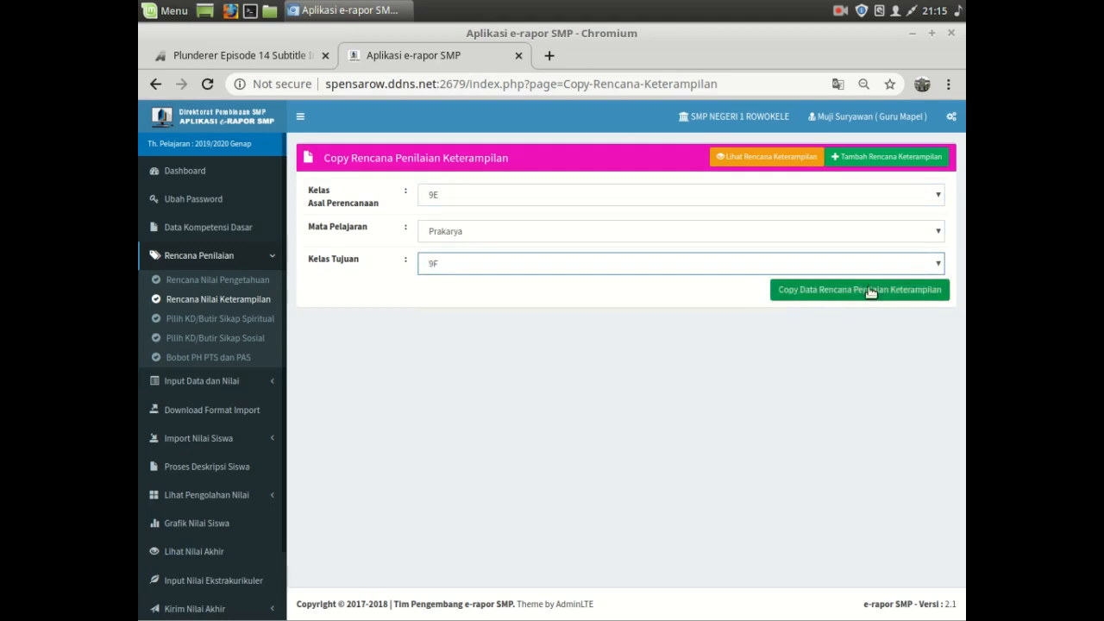
pyautogui.click(833, 291)
pyautogui.click(699, 195)
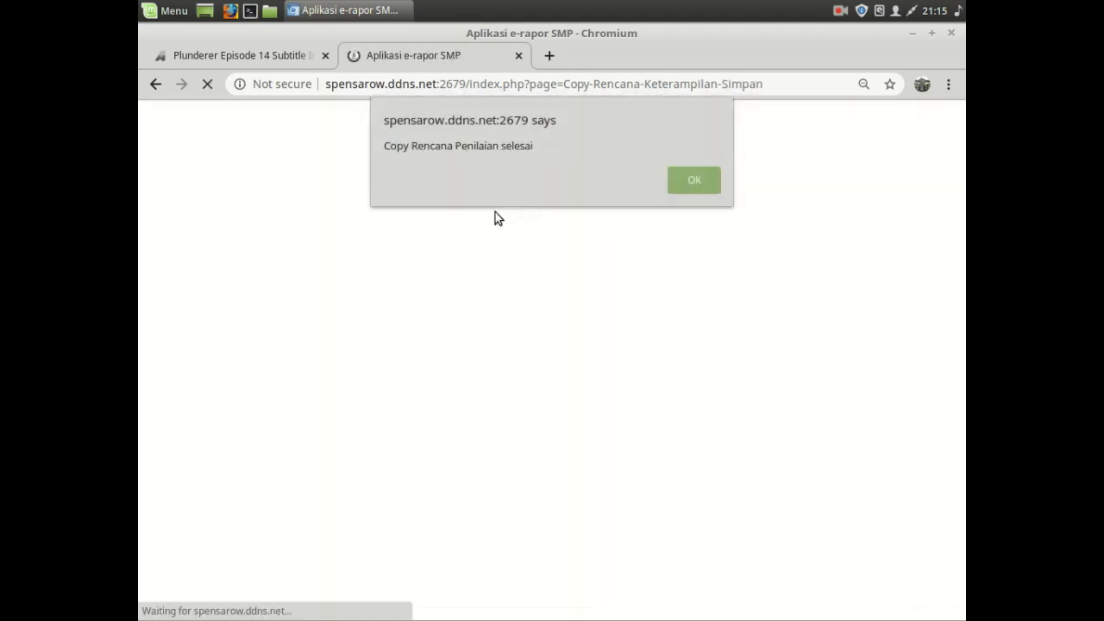
pyautogui.click(708, 172)
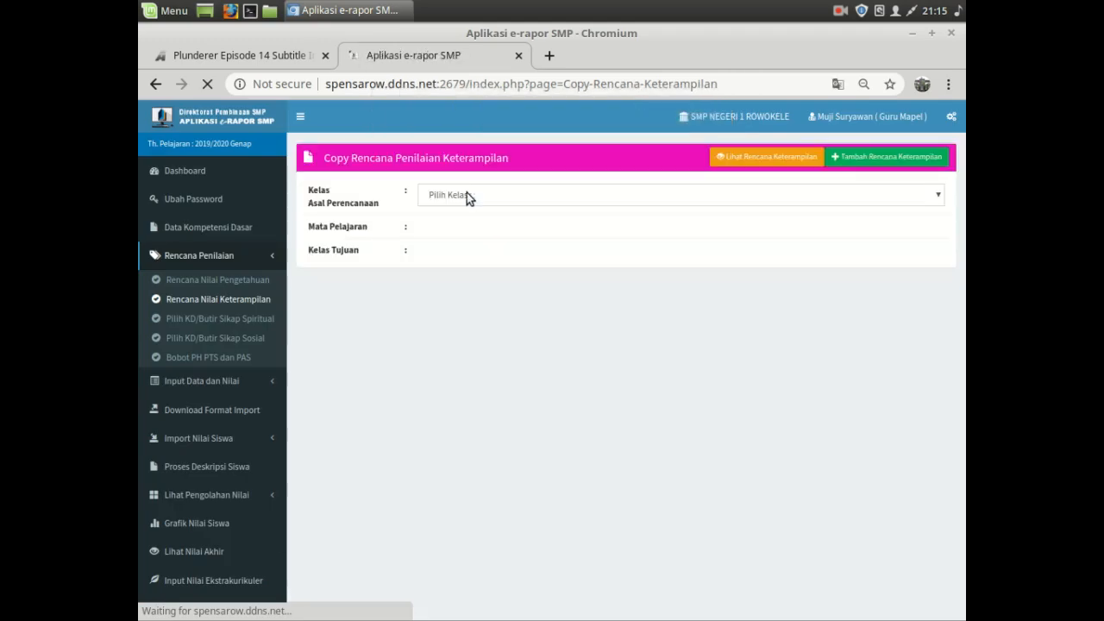
# - Copy the Prakarya skills assessment plan from class 9F to class 9G and confirm the copy
pyautogui.click(467, 195)
pyautogui.click(443, 393)
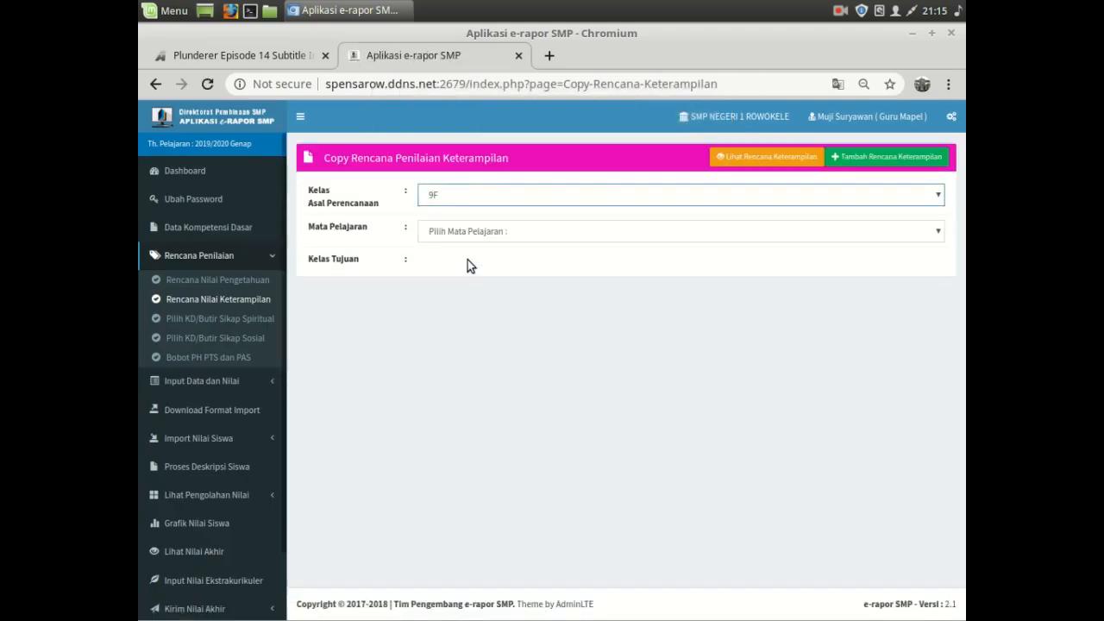
pyautogui.click(474, 235)
pyautogui.click(457, 266)
pyautogui.click(458, 258)
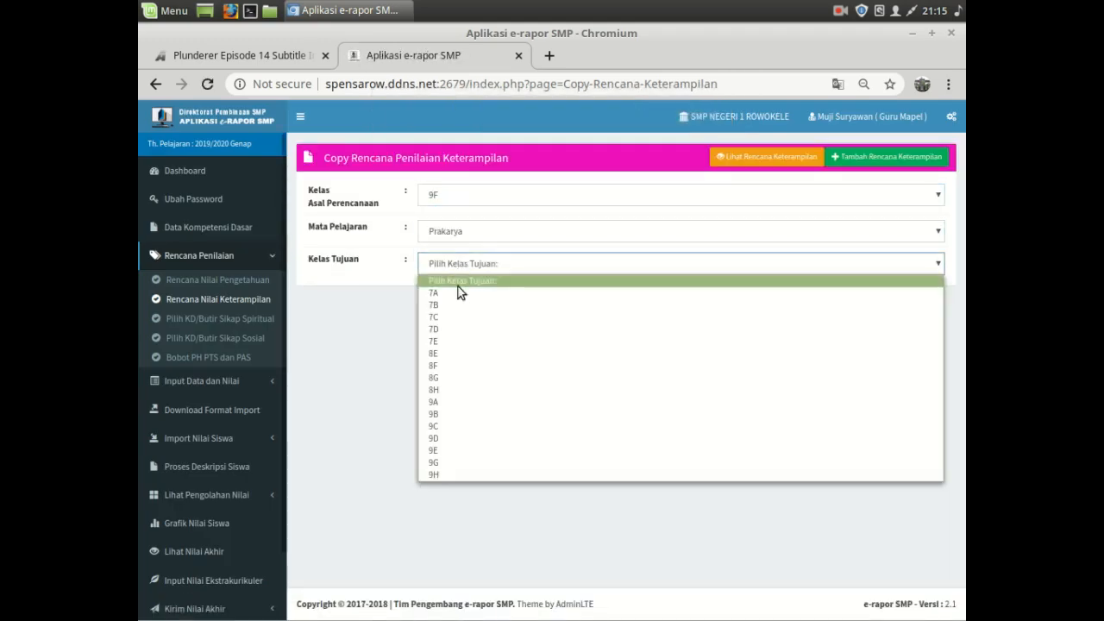
pyautogui.click(434, 463)
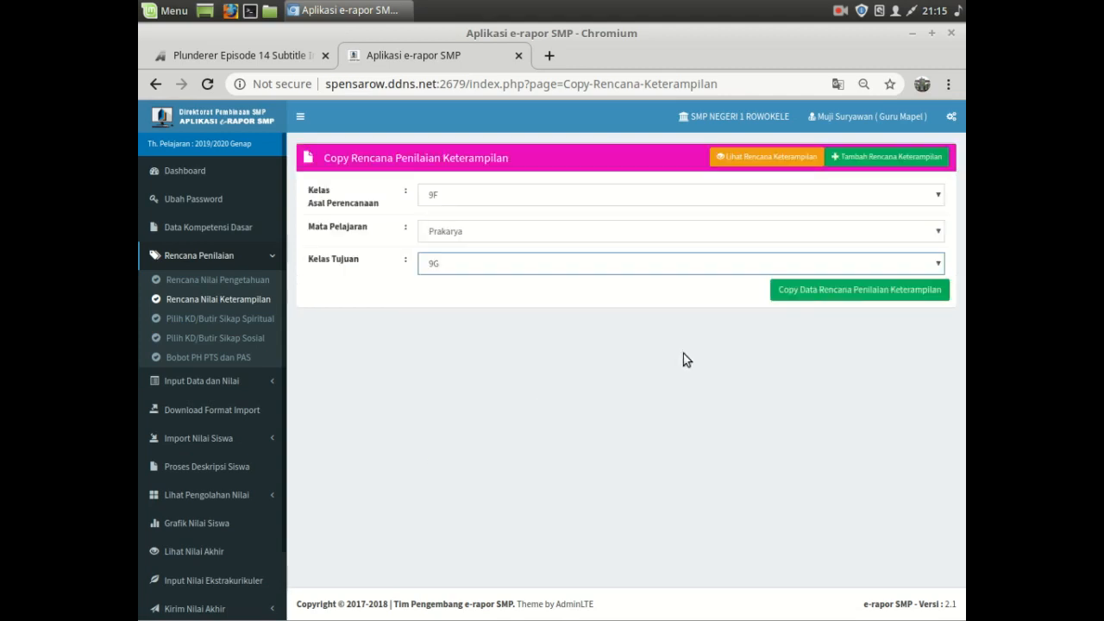
pyautogui.click(782, 293)
pyautogui.click(691, 197)
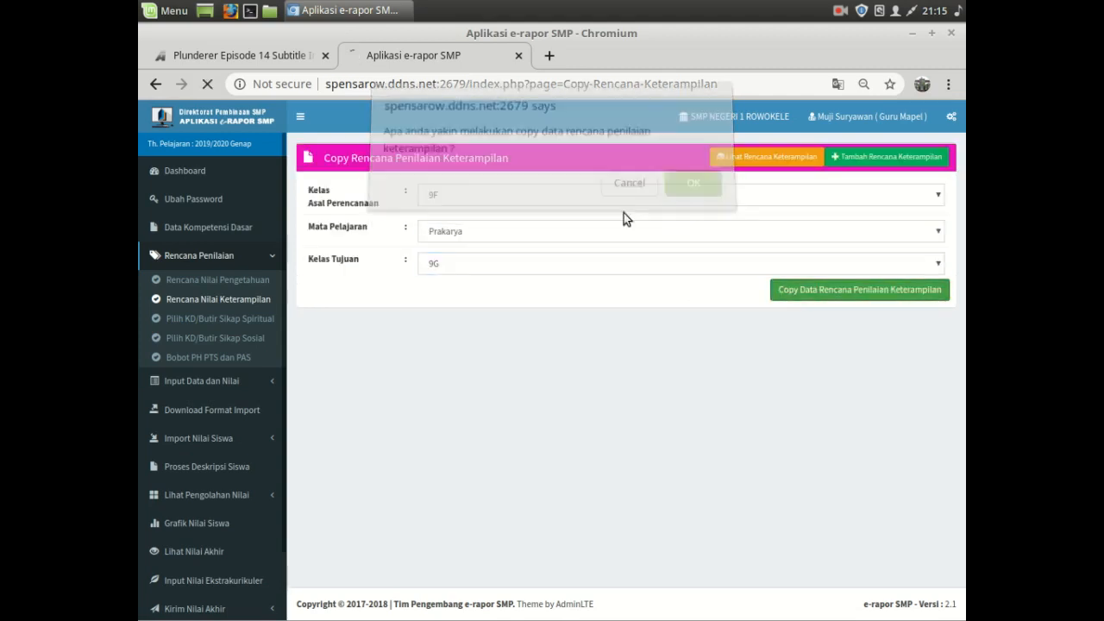
pyautogui.click(699, 186)
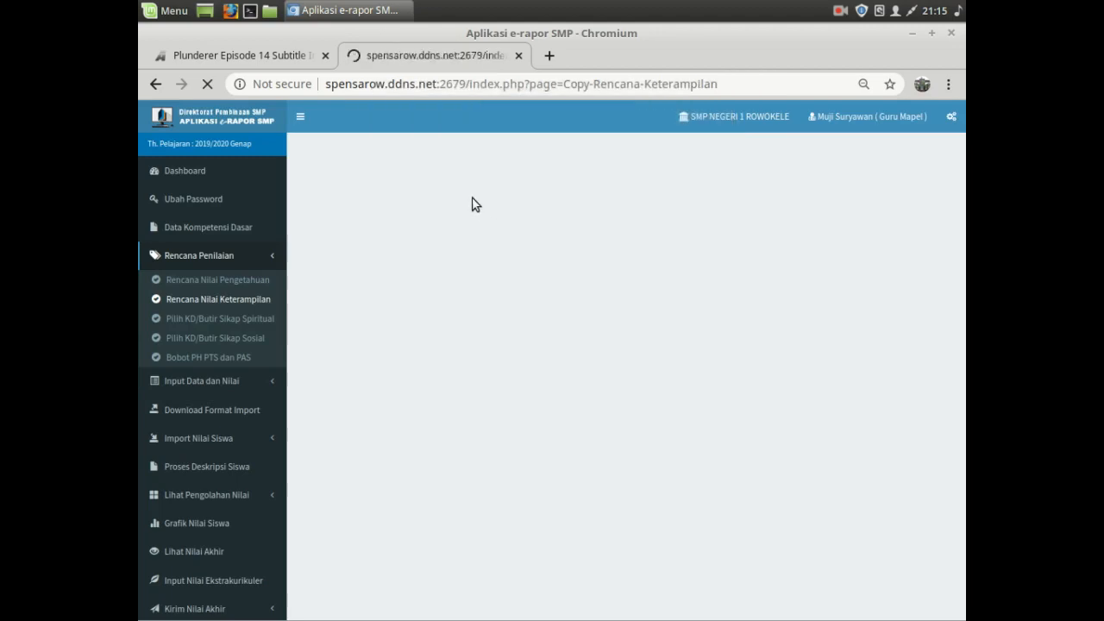
# - Copy the Prakarya skills assessment plan from class 9G to class 9H and confirm the copy
pyautogui.click(473, 196)
pyautogui.click(452, 405)
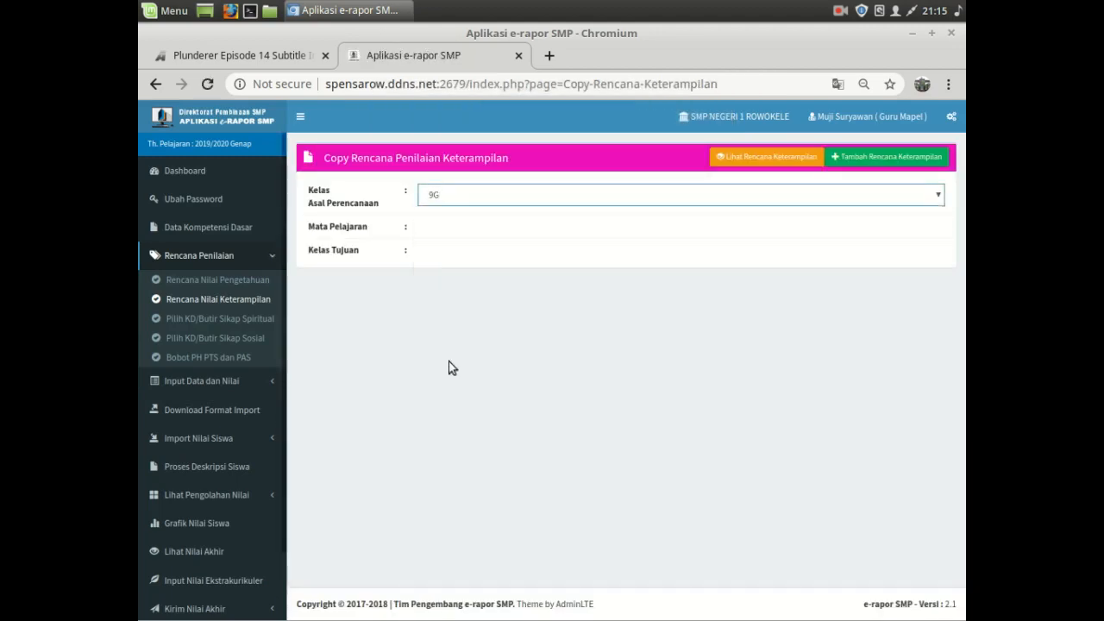
pyautogui.click(468, 232)
pyautogui.click(464, 261)
pyautogui.click(463, 262)
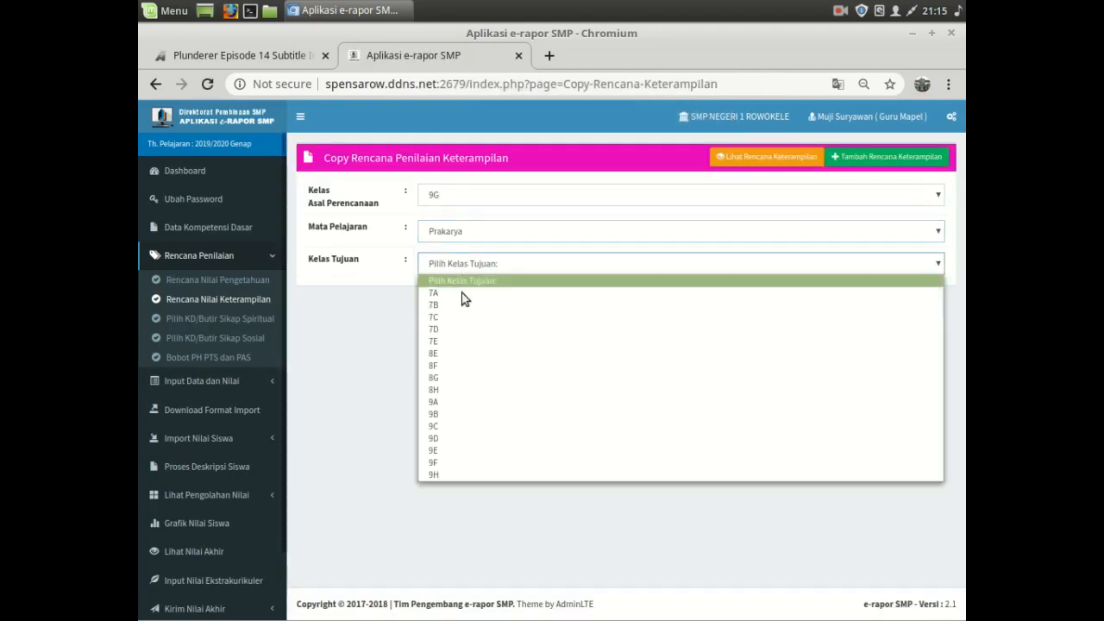
pyautogui.click(453, 475)
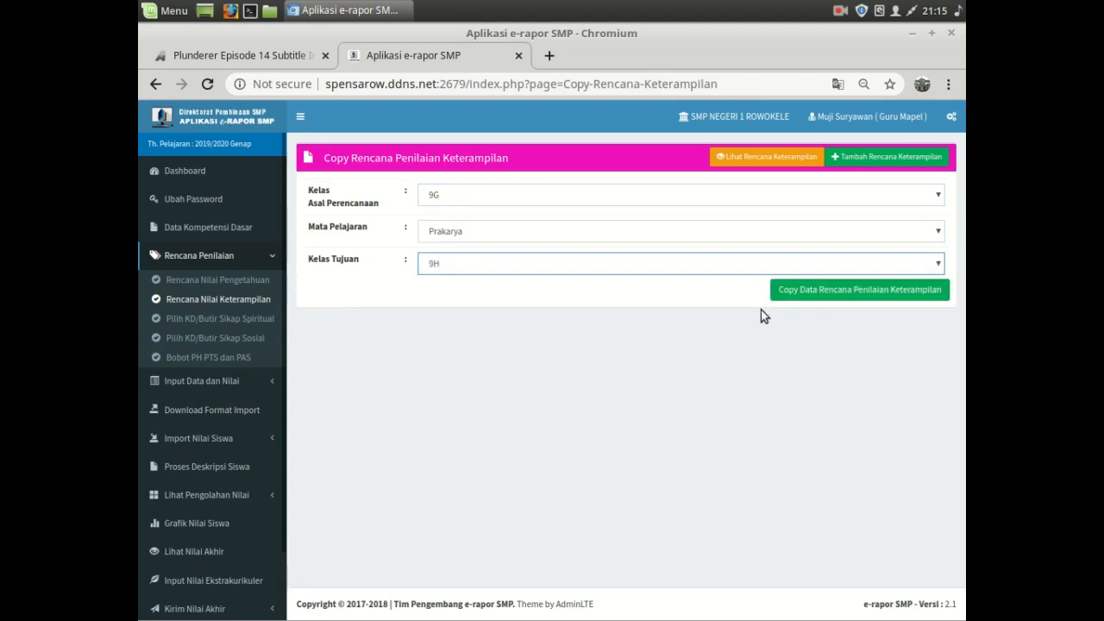
pyautogui.click(803, 288)
pyautogui.click(707, 191)
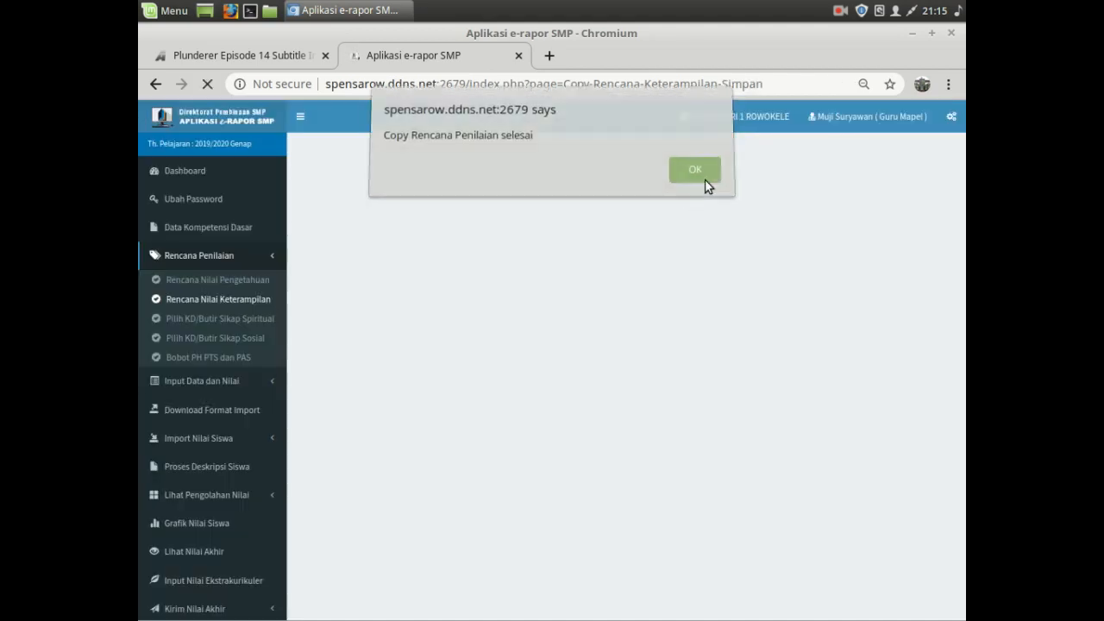
pyautogui.click(706, 180)
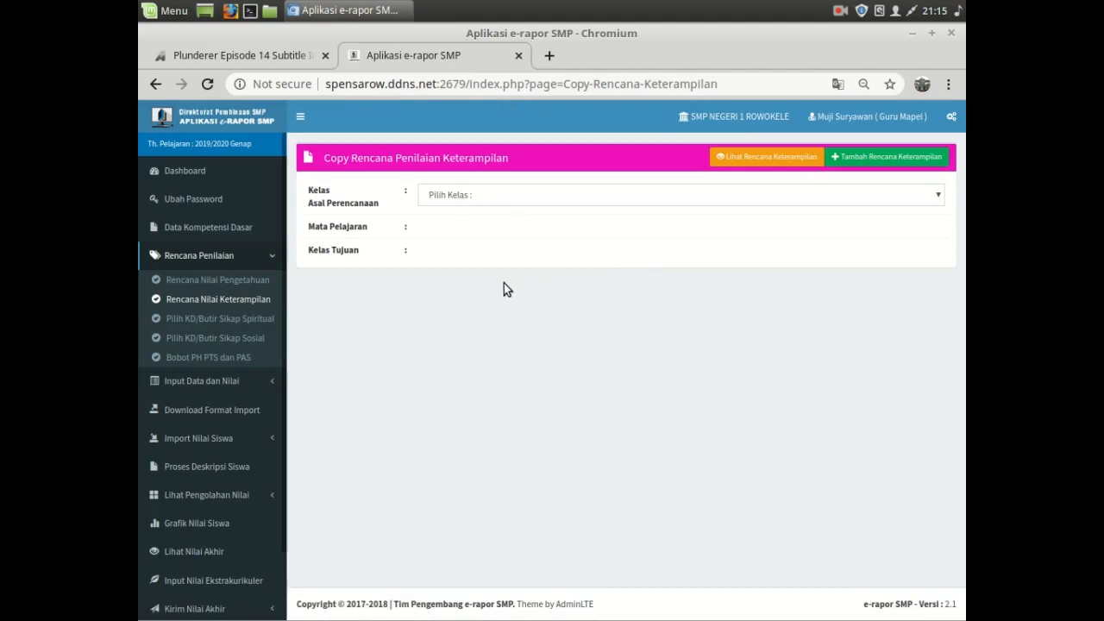
# - Open the spiritual attitude (Sikap Spiritual) assessment plan for class 9A and the subject Prakarya
pyautogui.rightClick(199, 320)
pyautogui.click(172, 321)
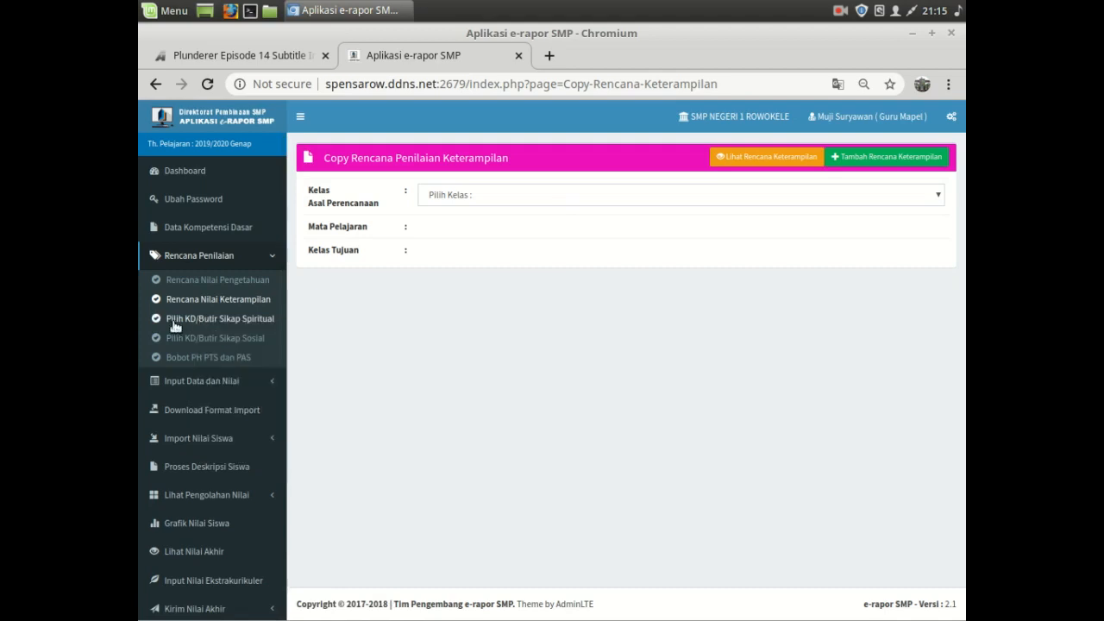
pyautogui.click(172, 320)
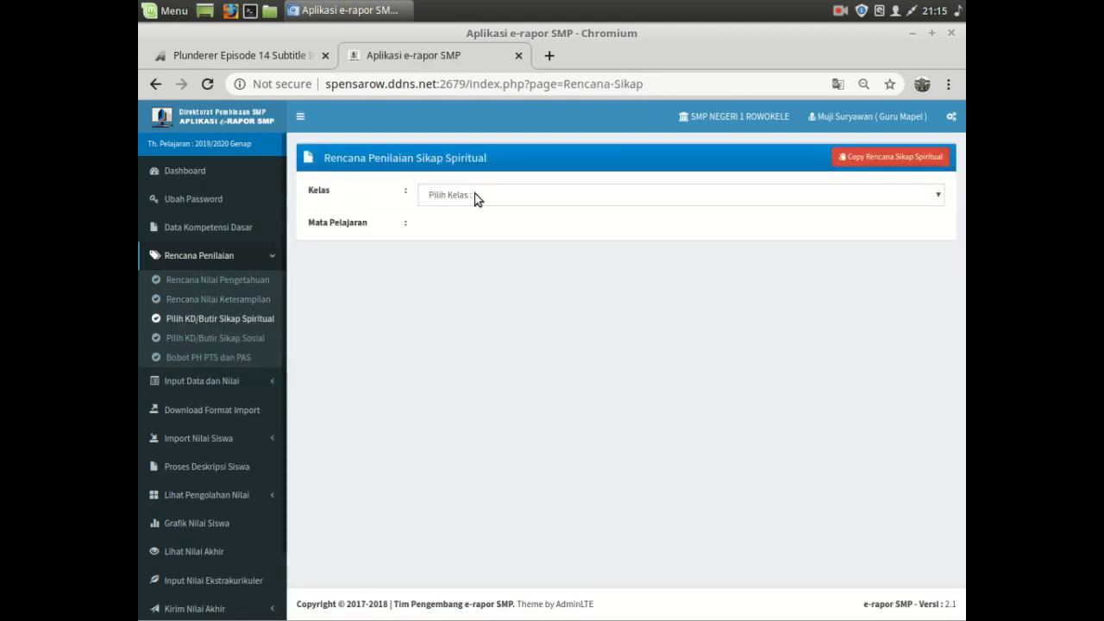
pyautogui.click(478, 197)
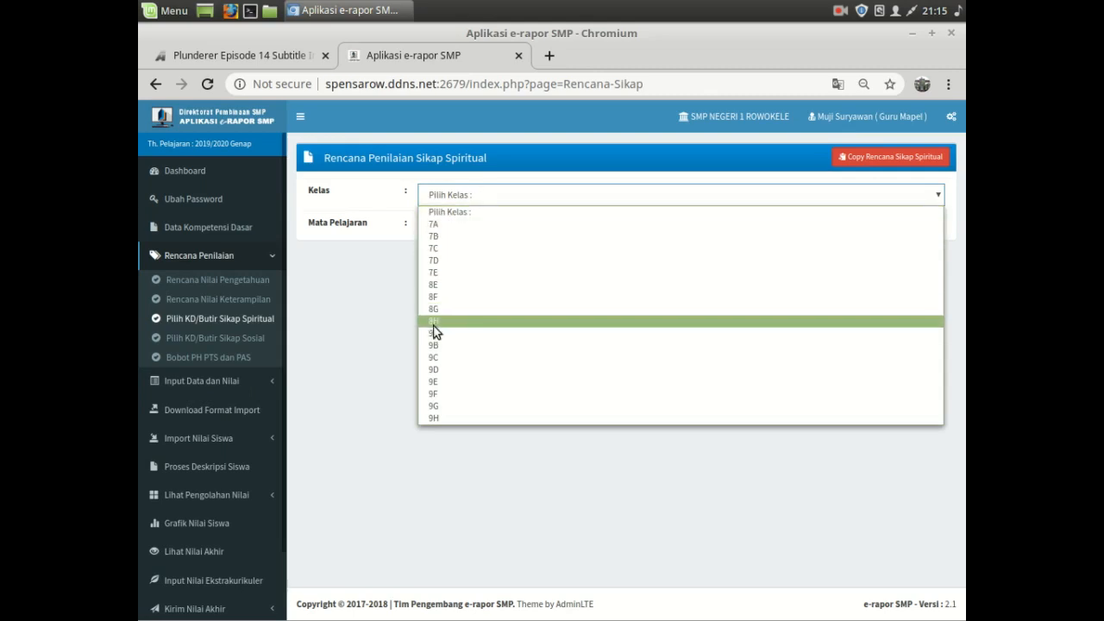
pyautogui.click(433, 334)
pyautogui.click(468, 231)
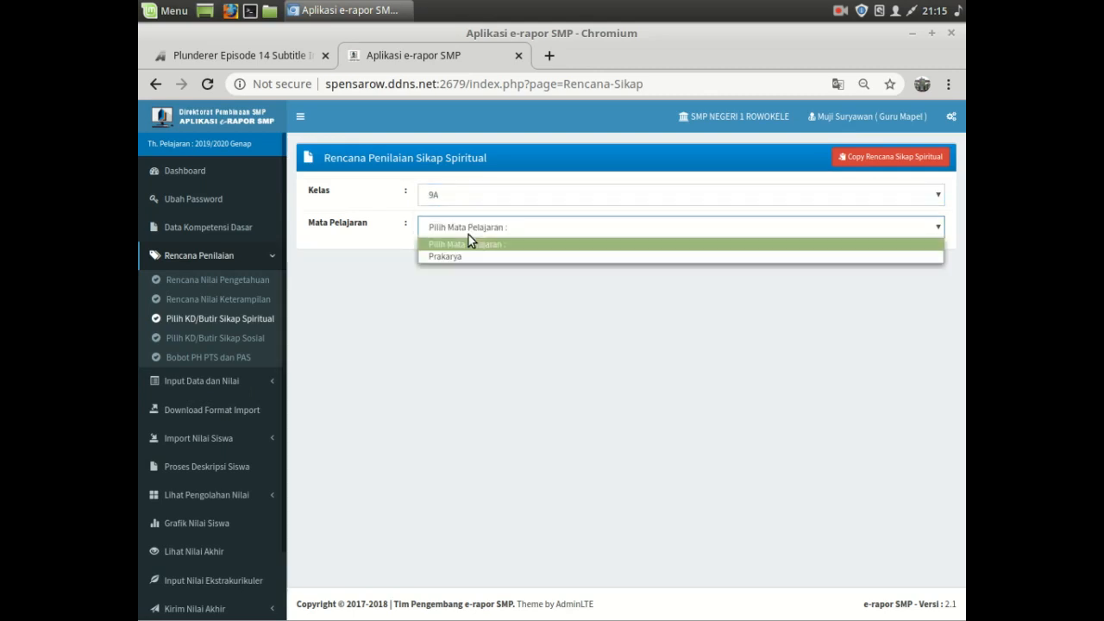
pyautogui.click(468, 257)
pyautogui.scroll(-1, 836, 350)
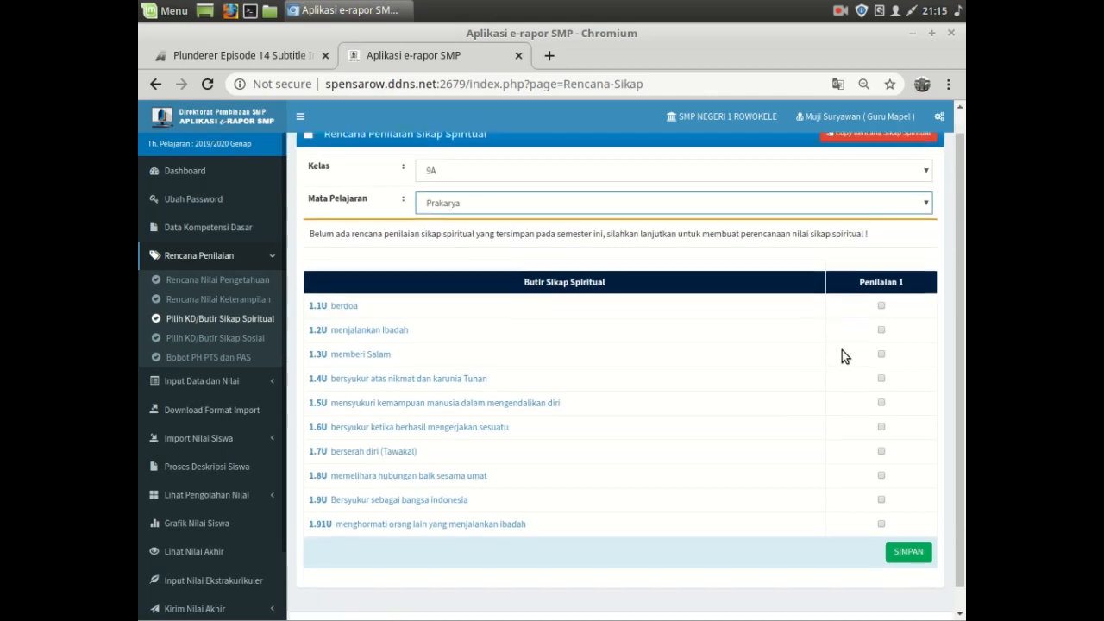
pyautogui.scroll(1, 856, 367)
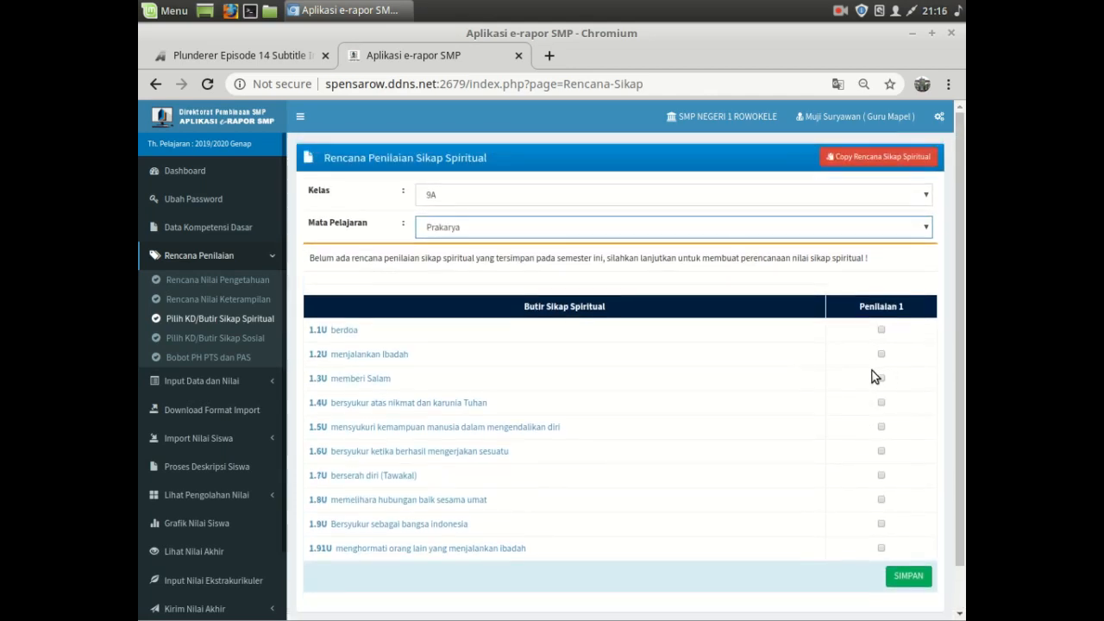
# - Include all spiritual attitude items, 1.1U through 1.91U, in Penilaian 1 for class 9A Prakarya and save the plan
pyautogui.click(881, 329)
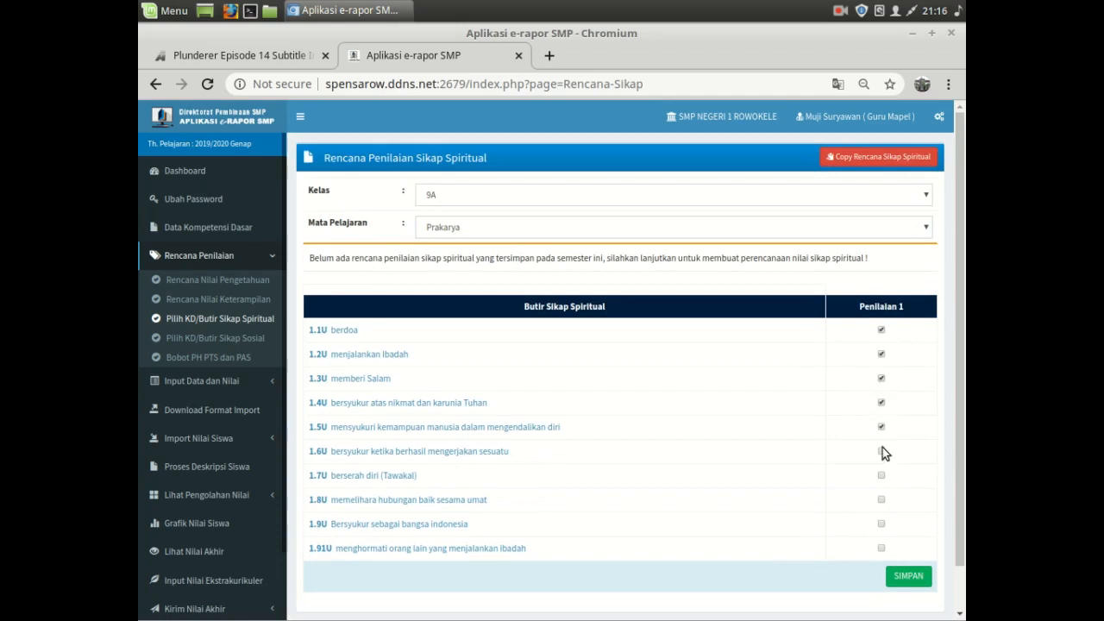
pyautogui.click(878, 476)
pyautogui.click(881, 548)
pyautogui.click(881, 524)
pyautogui.click(881, 500)
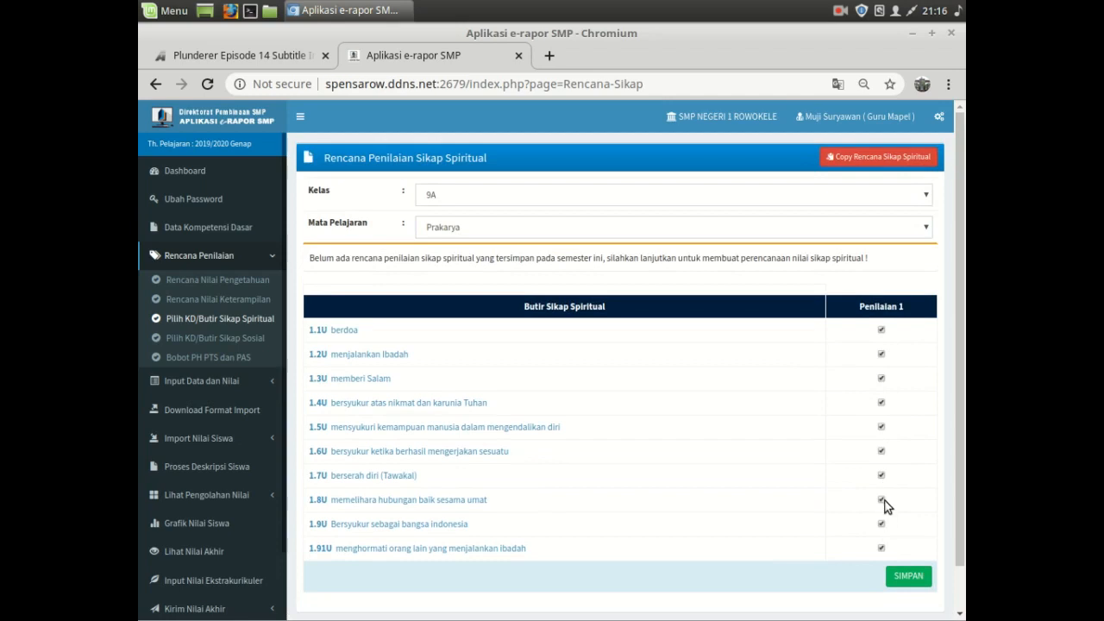
pyautogui.click(907, 576)
pyautogui.click(700, 199)
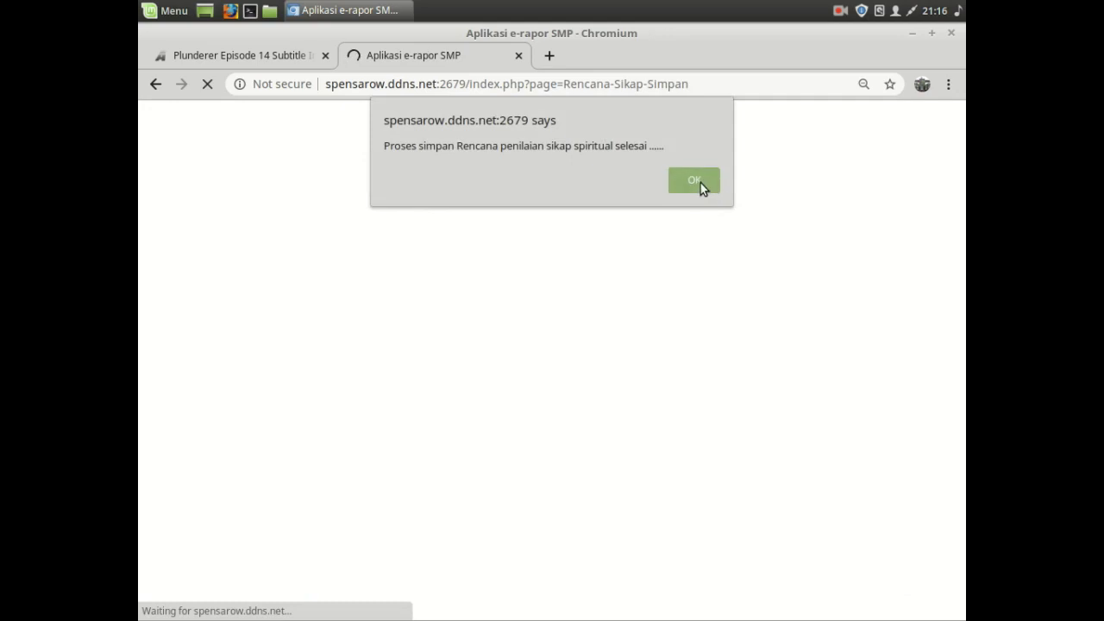
pyautogui.click(700, 183)
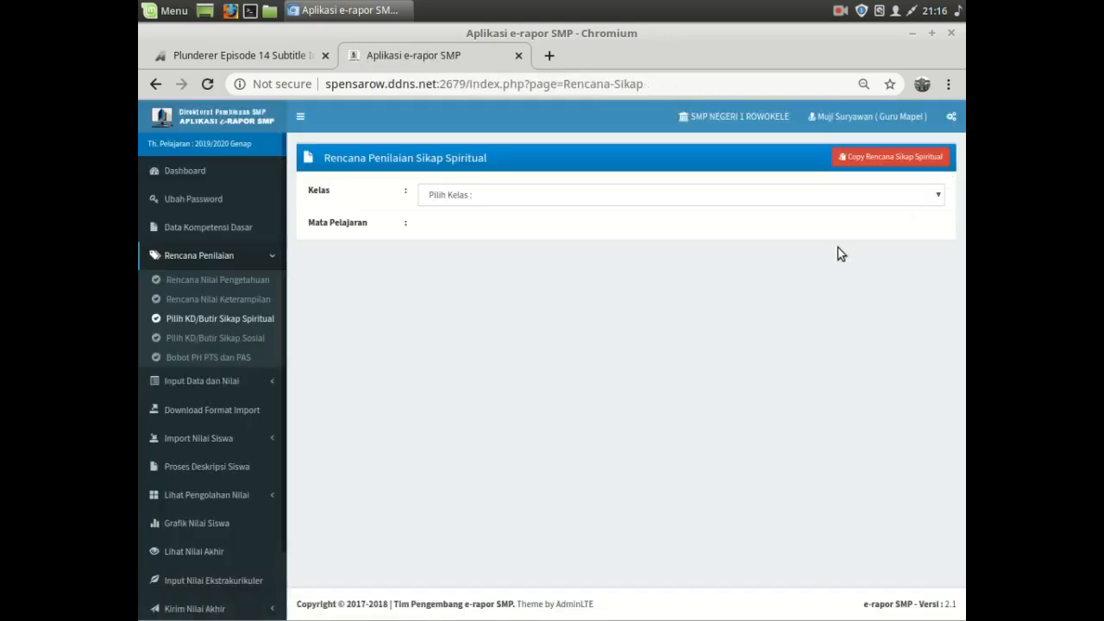
# - Copy the Prakarya spiritual attitude assessment plan from class 9A to class 9B and confirm the copy
pyautogui.click(848, 156)
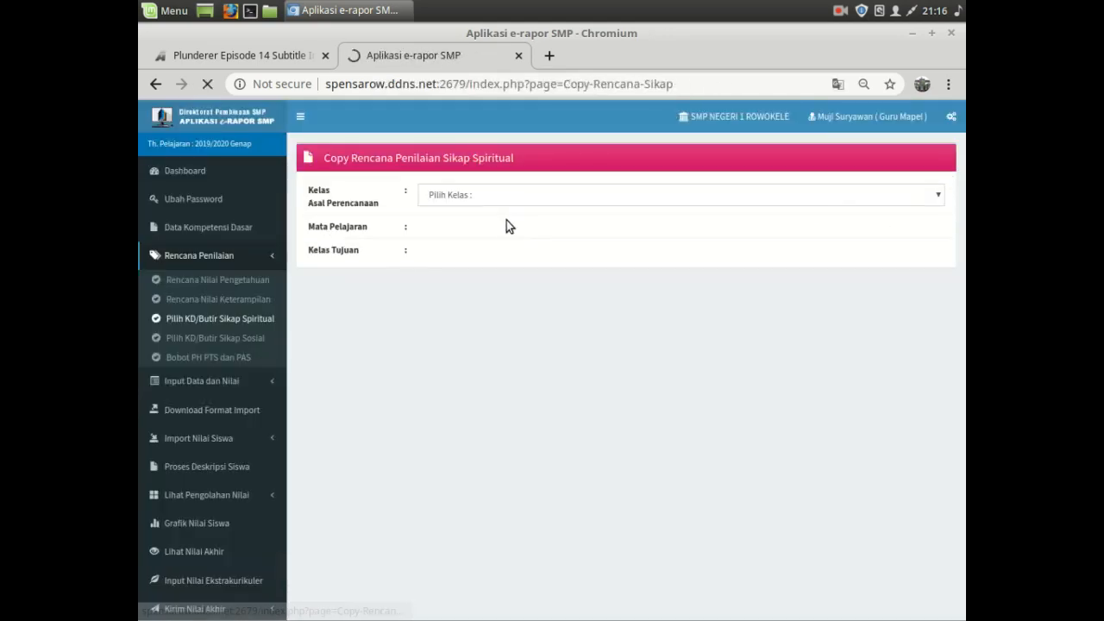
pyautogui.click(477, 194)
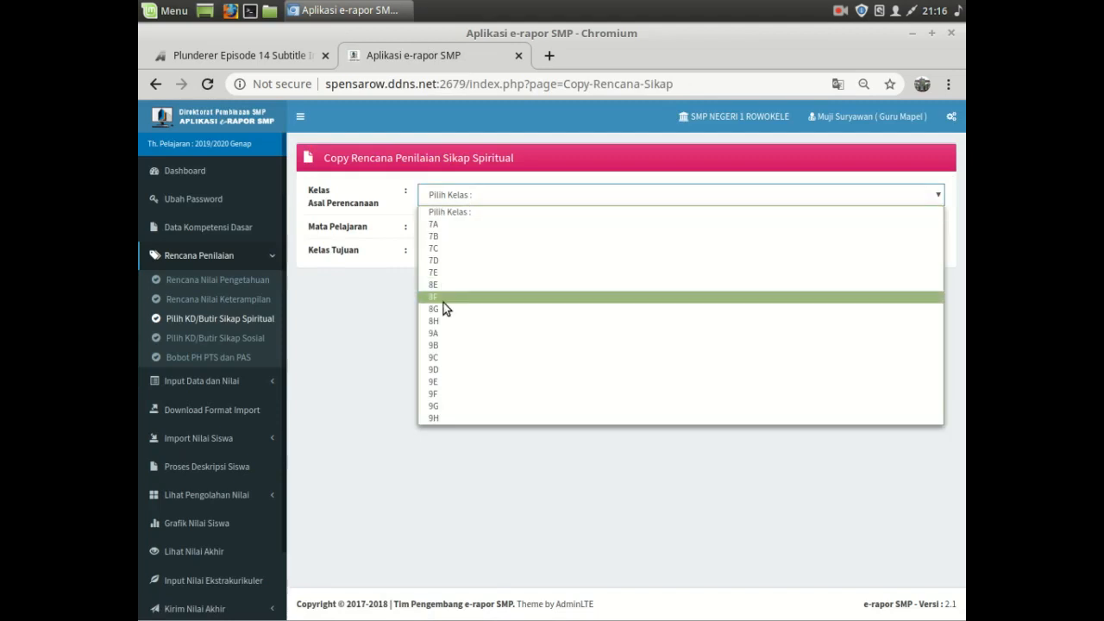
pyautogui.click(448, 333)
pyautogui.click(479, 231)
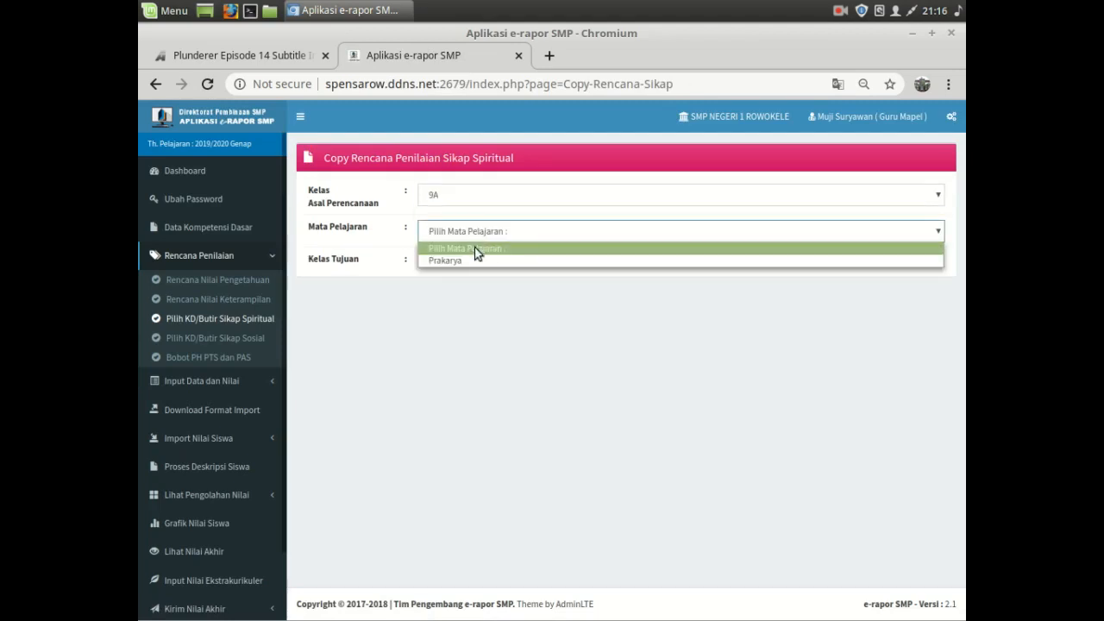
pyautogui.click(476, 263)
pyautogui.click(474, 263)
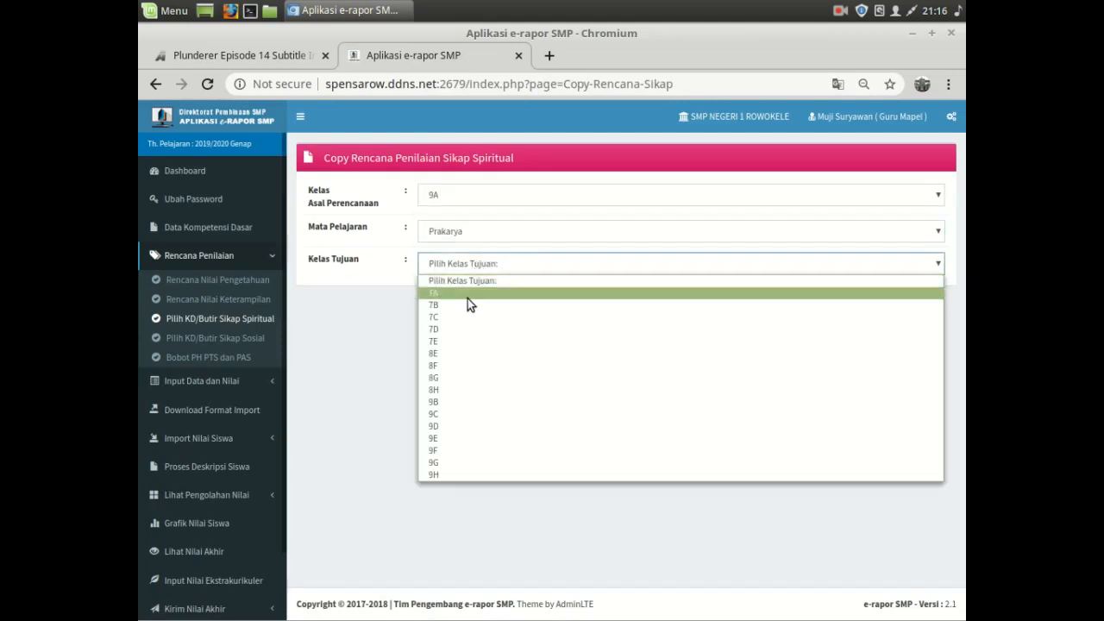
pyautogui.click(462, 401)
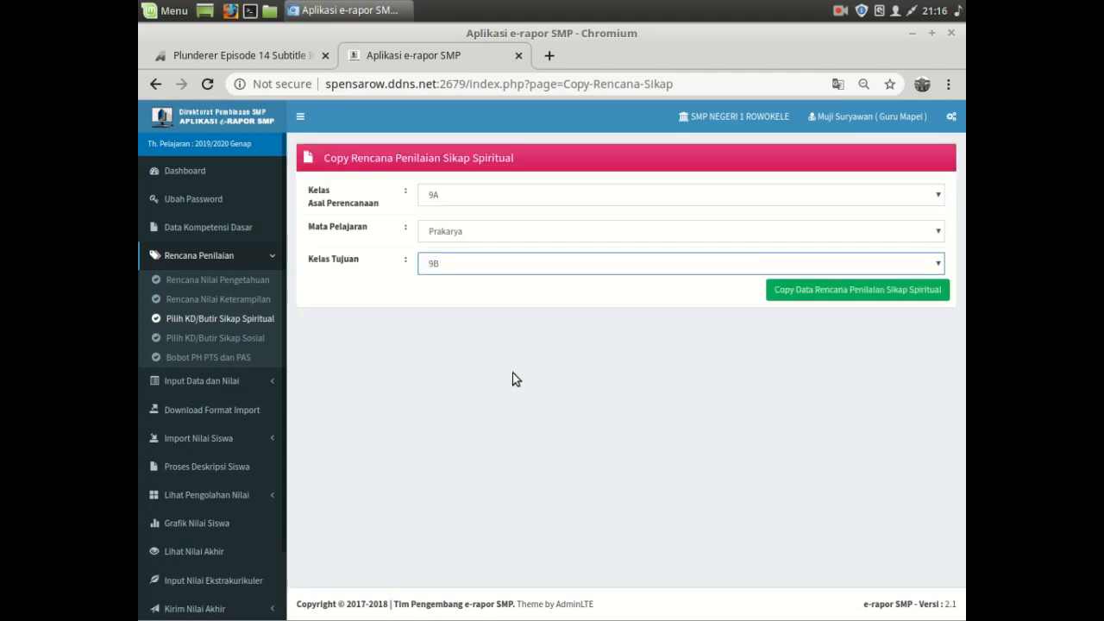
pyautogui.click(858, 293)
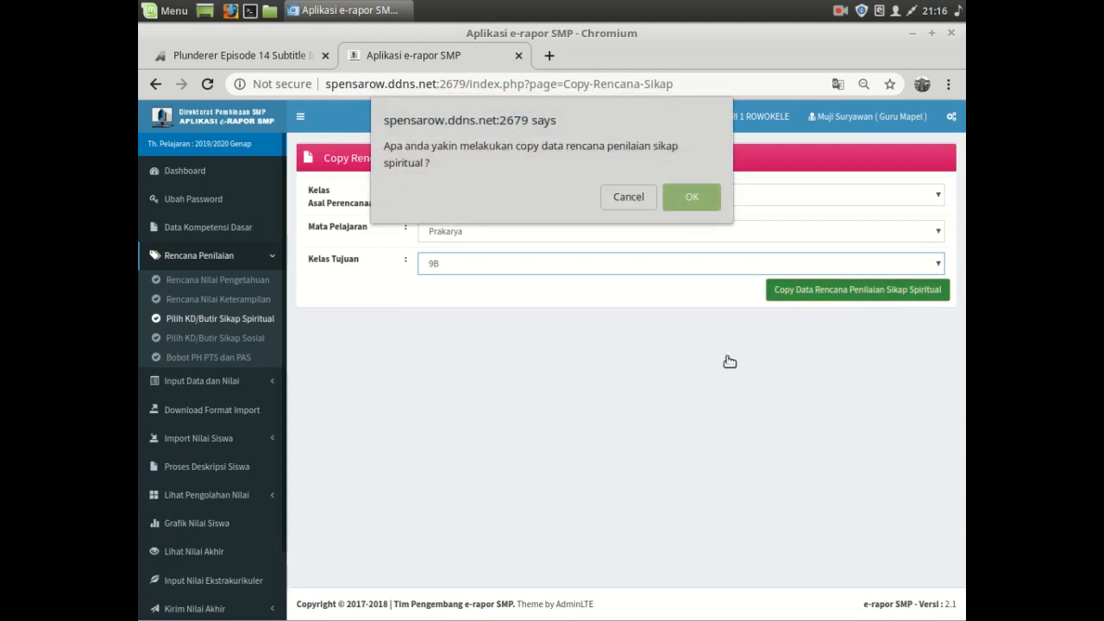
pyautogui.click(692, 203)
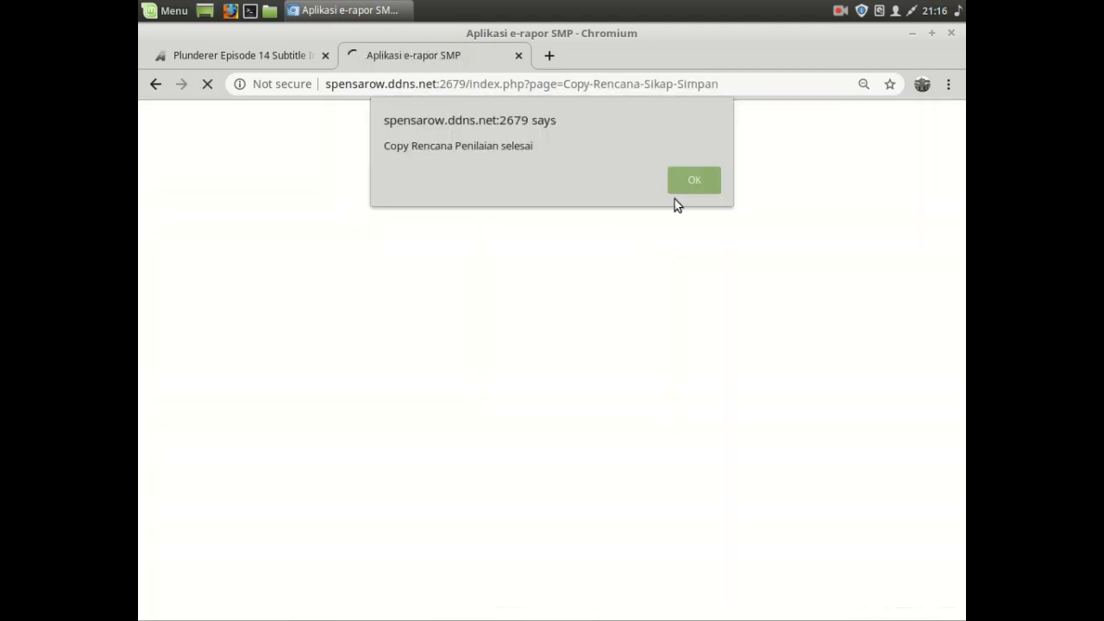
pyautogui.click(698, 182)
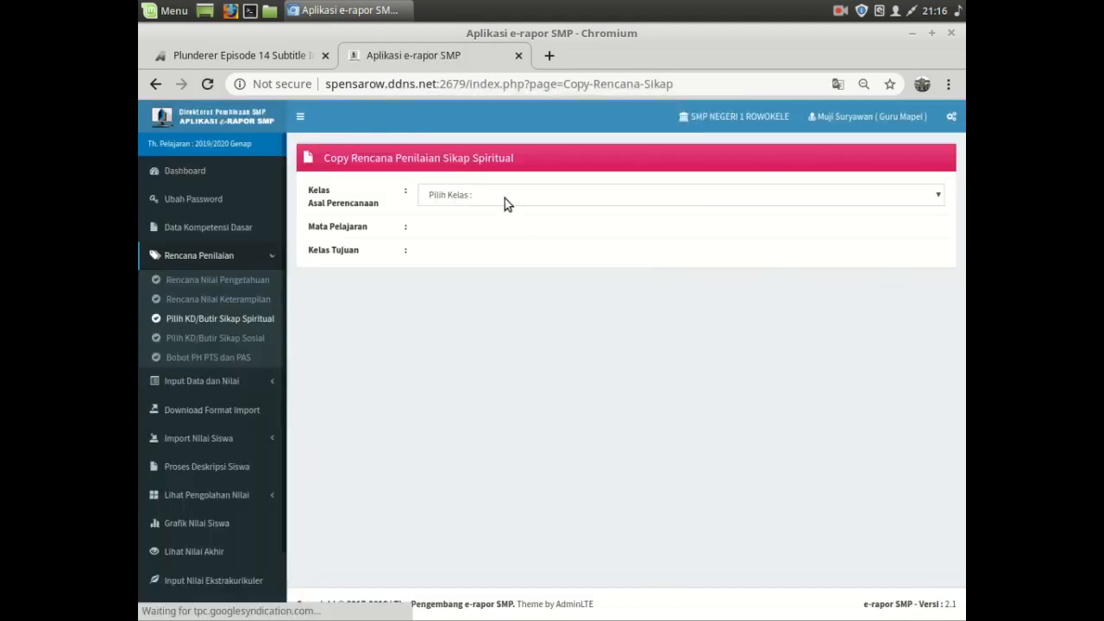
# - Copy the Prakarya spiritual attitude assessment plan from class 9B to class 9C and confirm the copy
pyautogui.click(493, 194)
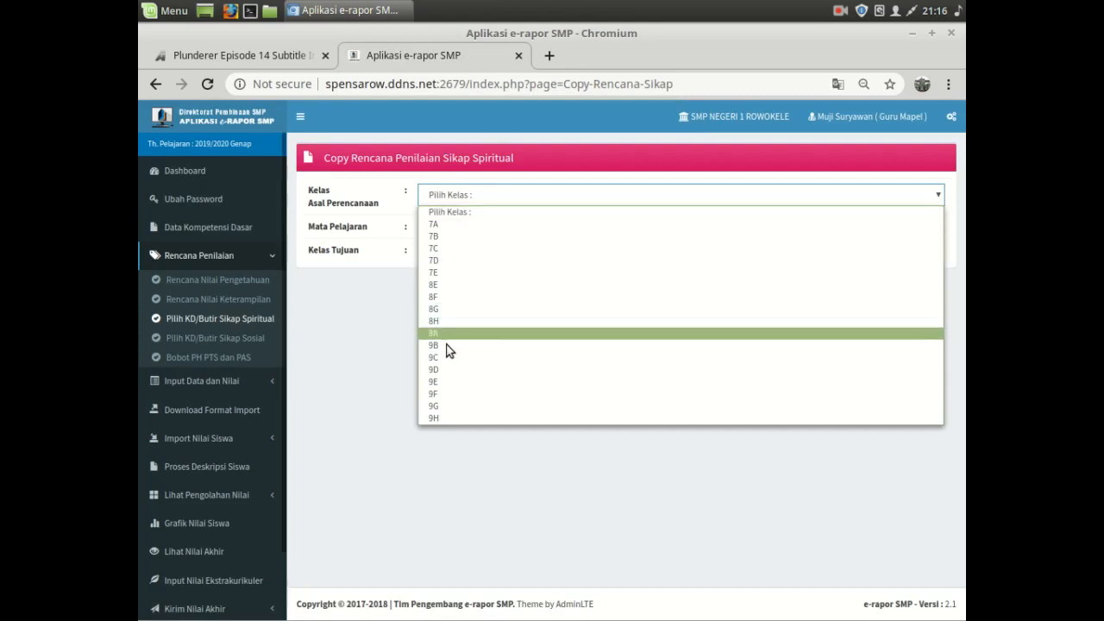
pyautogui.click(444, 332)
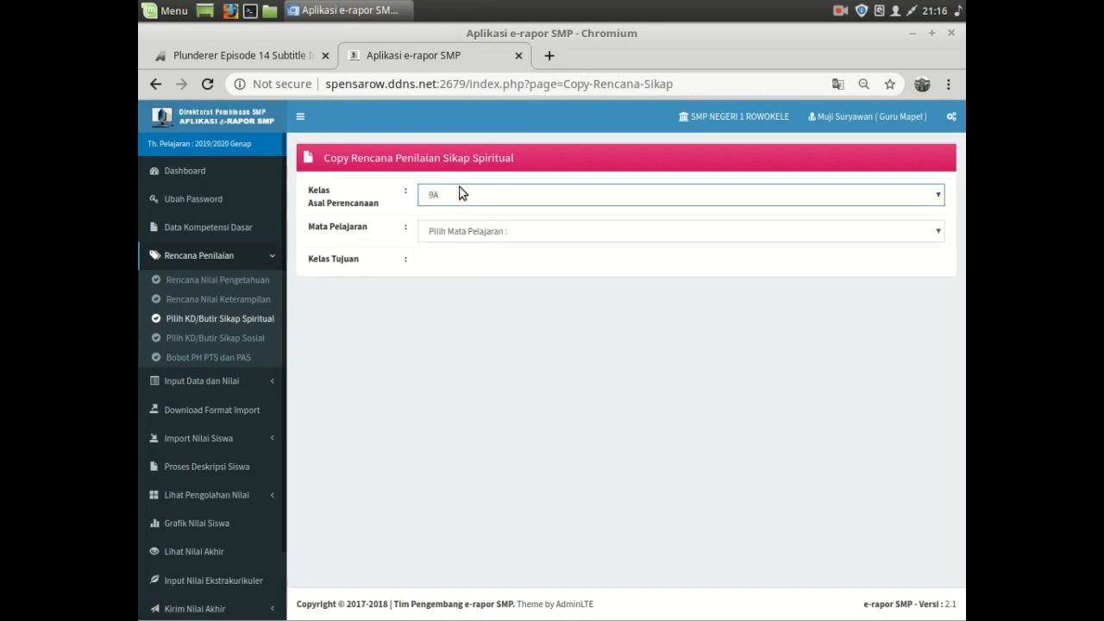
pyautogui.click(458, 192)
pyautogui.click(438, 348)
pyautogui.click(446, 231)
pyautogui.click(450, 259)
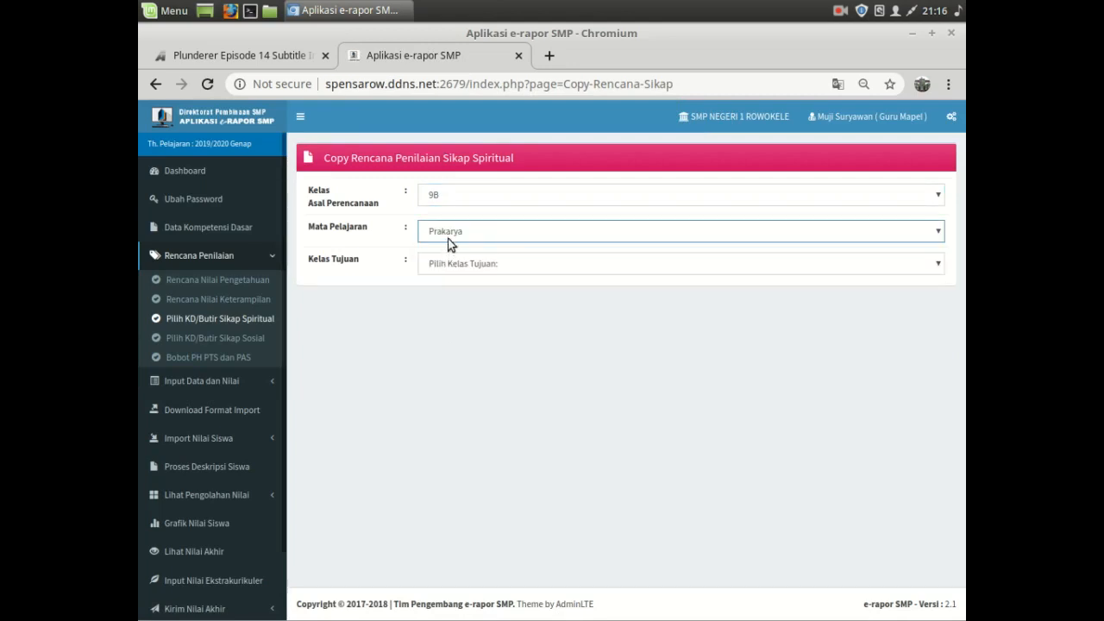
pyautogui.click(453, 267)
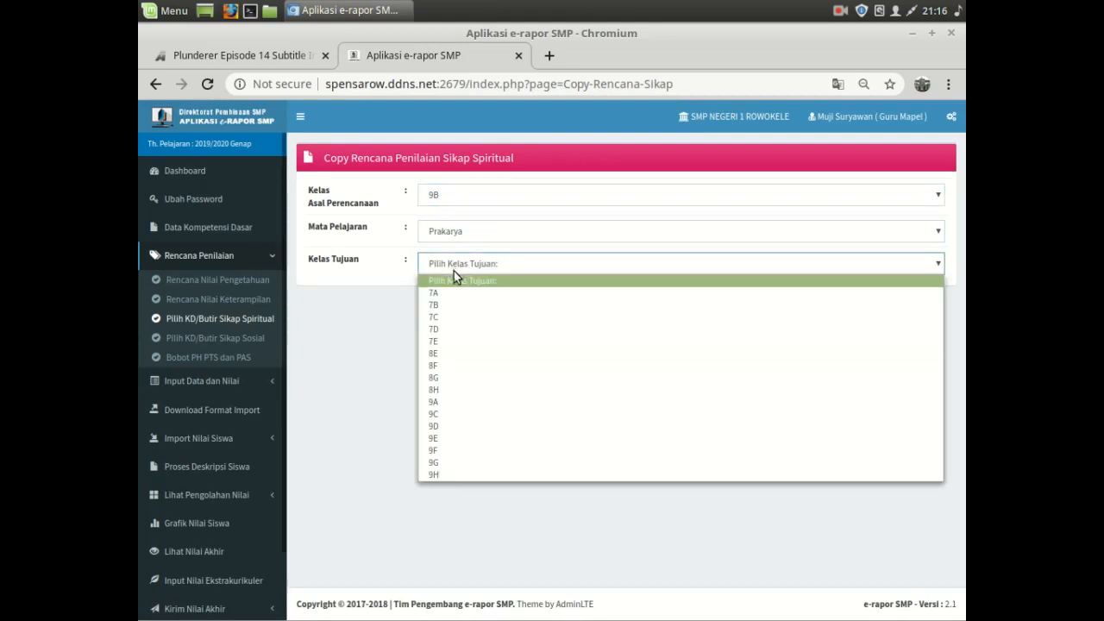
pyautogui.click(454, 416)
pyautogui.click(783, 291)
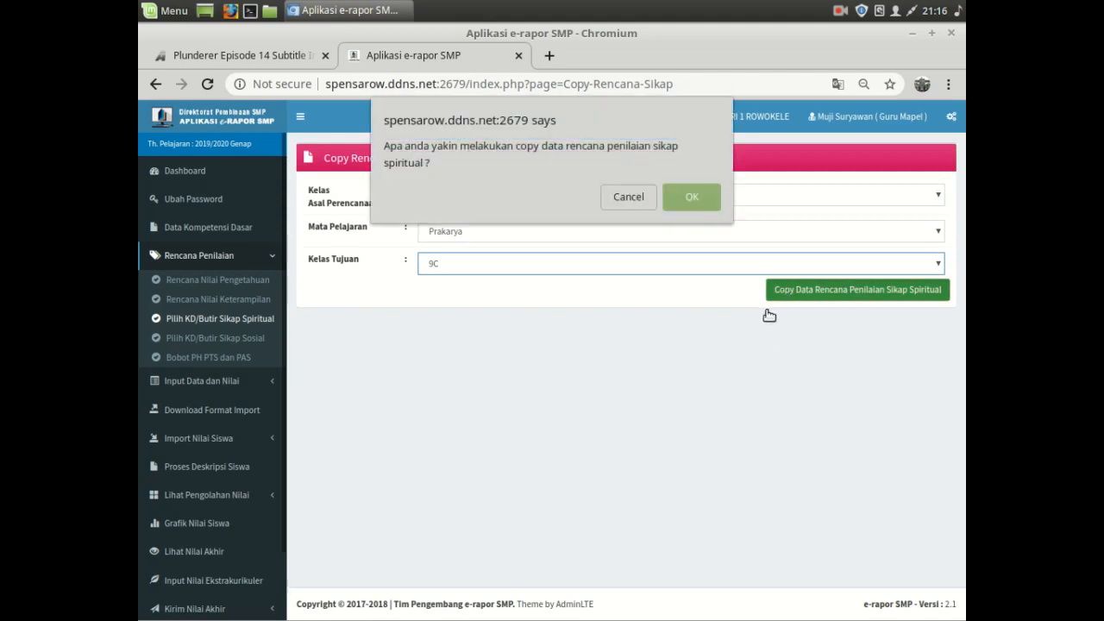
pyautogui.click(692, 198)
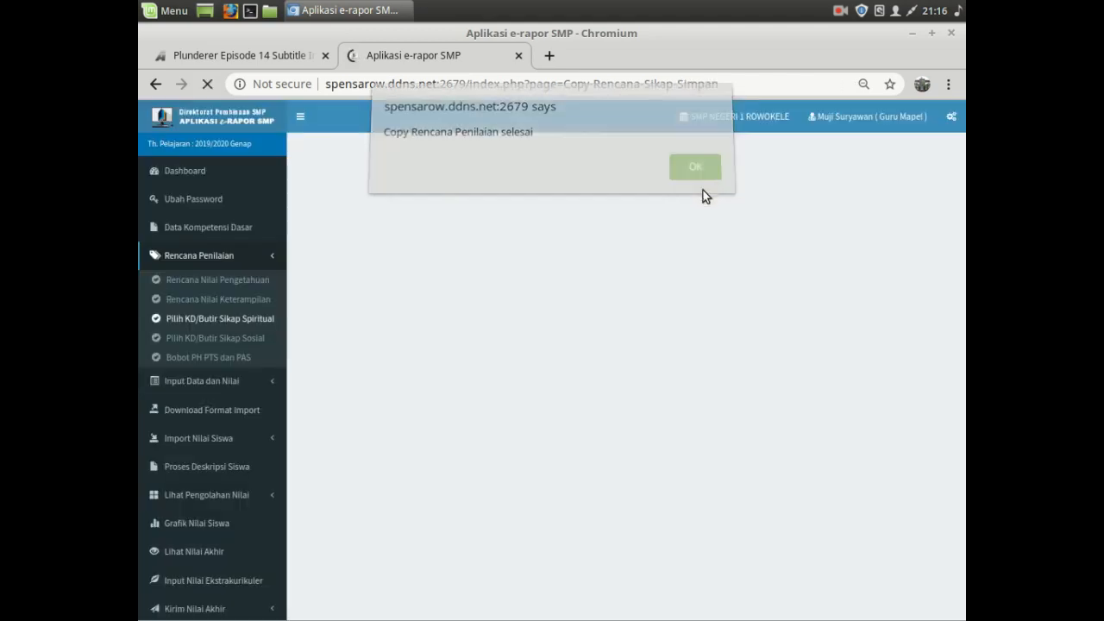
pyautogui.click(702, 190)
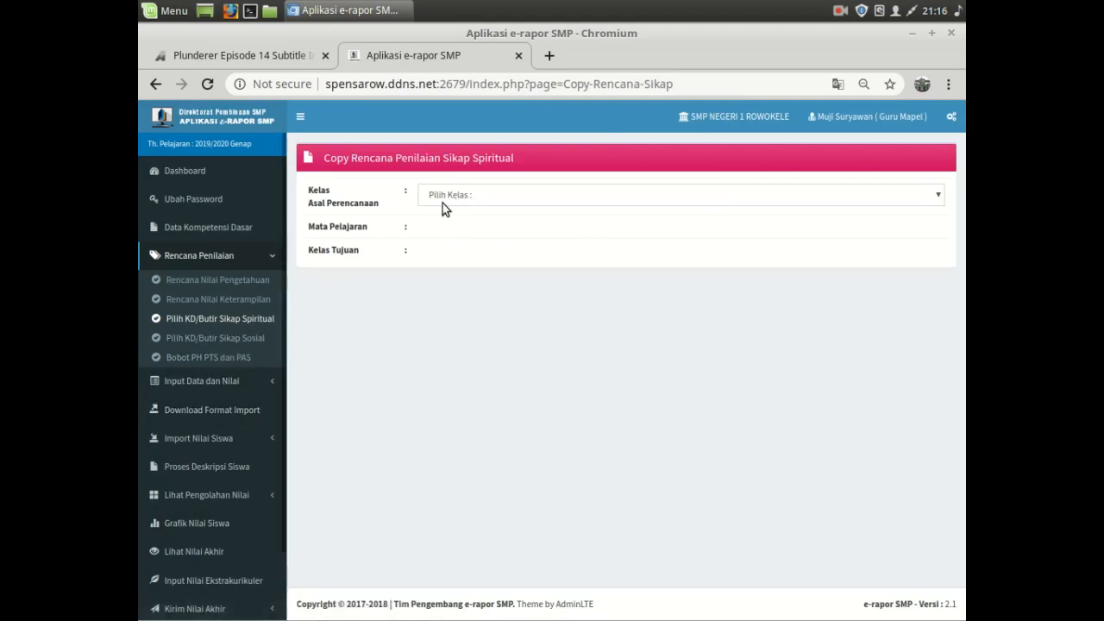
# - Open the social attitude (Sikap Sosial) assessment plan for class 9A and the subject Prakarya
pyautogui.click(257, 340)
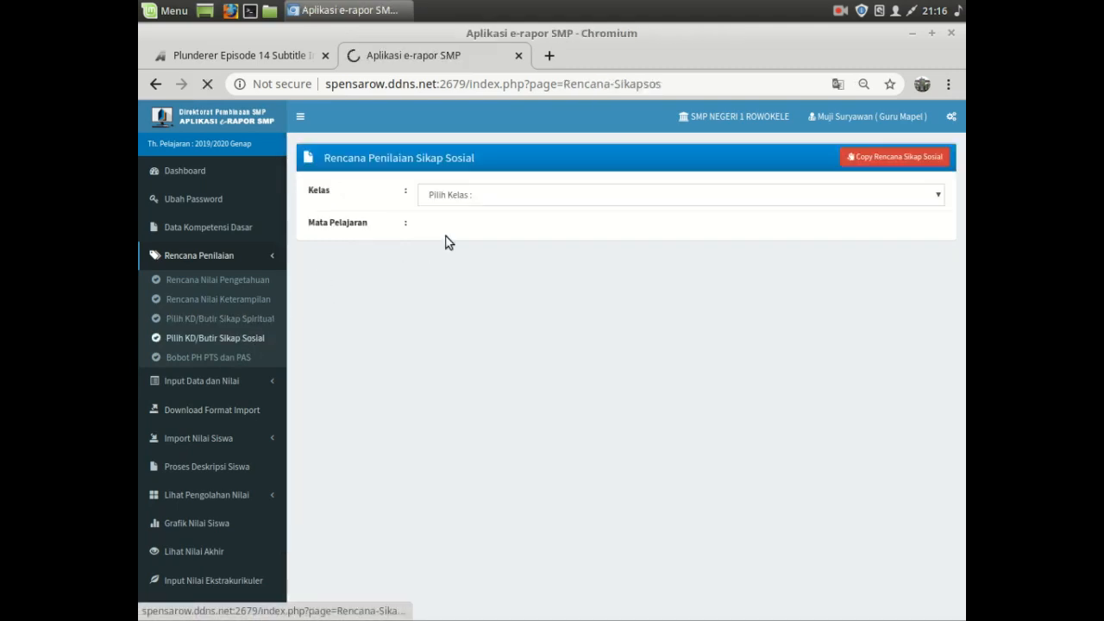
pyautogui.click(493, 203)
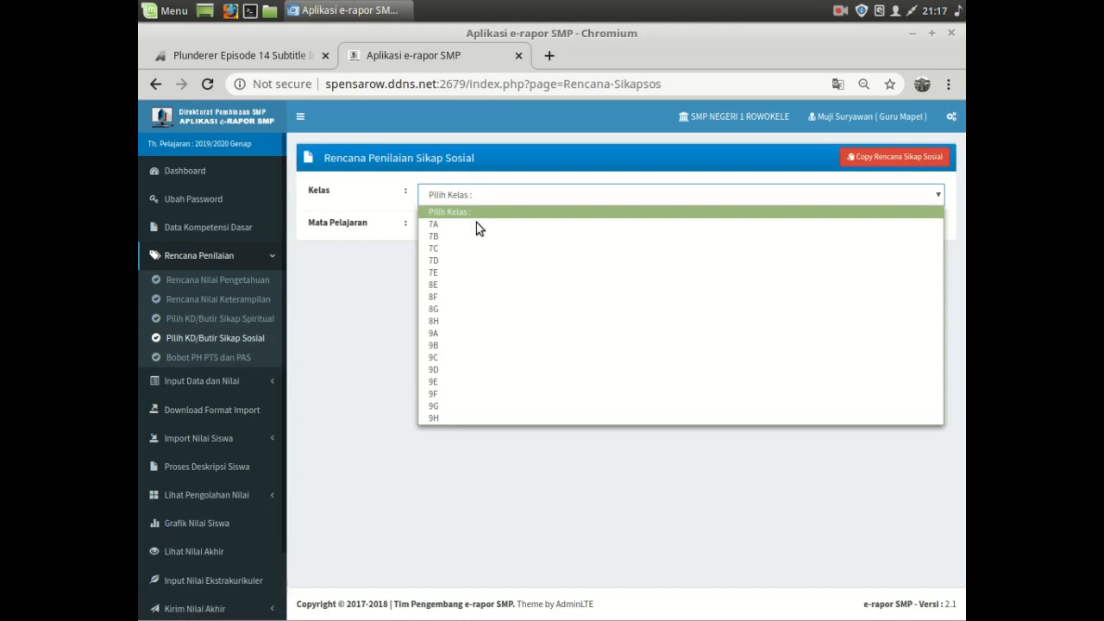
pyautogui.click(445, 336)
pyautogui.click(473, 229)
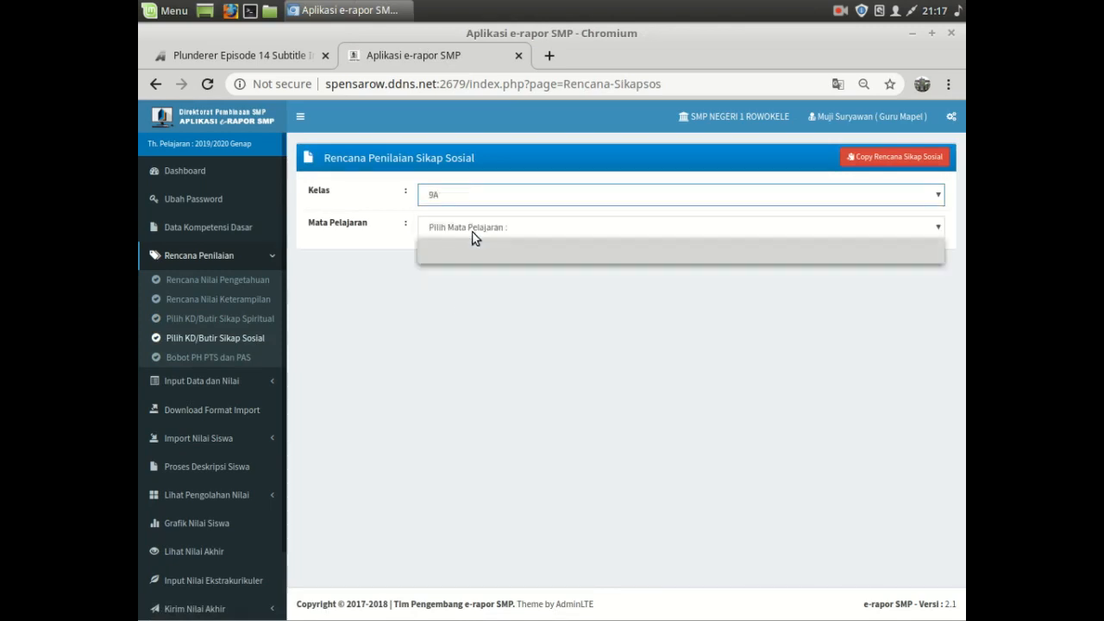
pyautogui.click(468, 251)
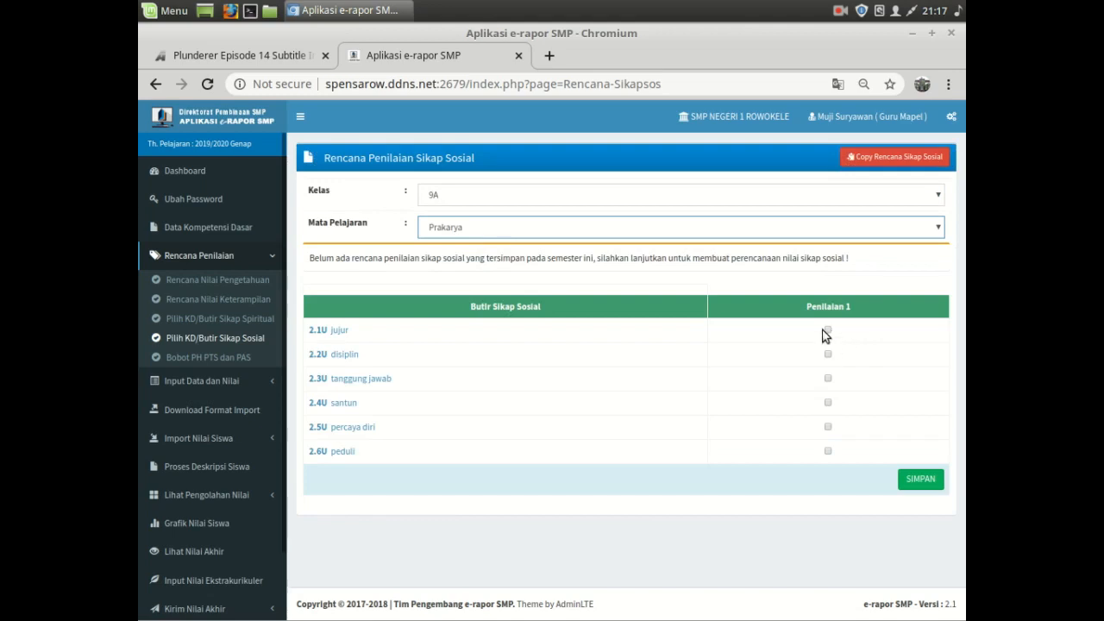
# - Include all social attitude items, 2.1U through 2.6U, in Penilaian 1 for class 9A Prakarya and save the plan
pyautogui.click(827, 331)
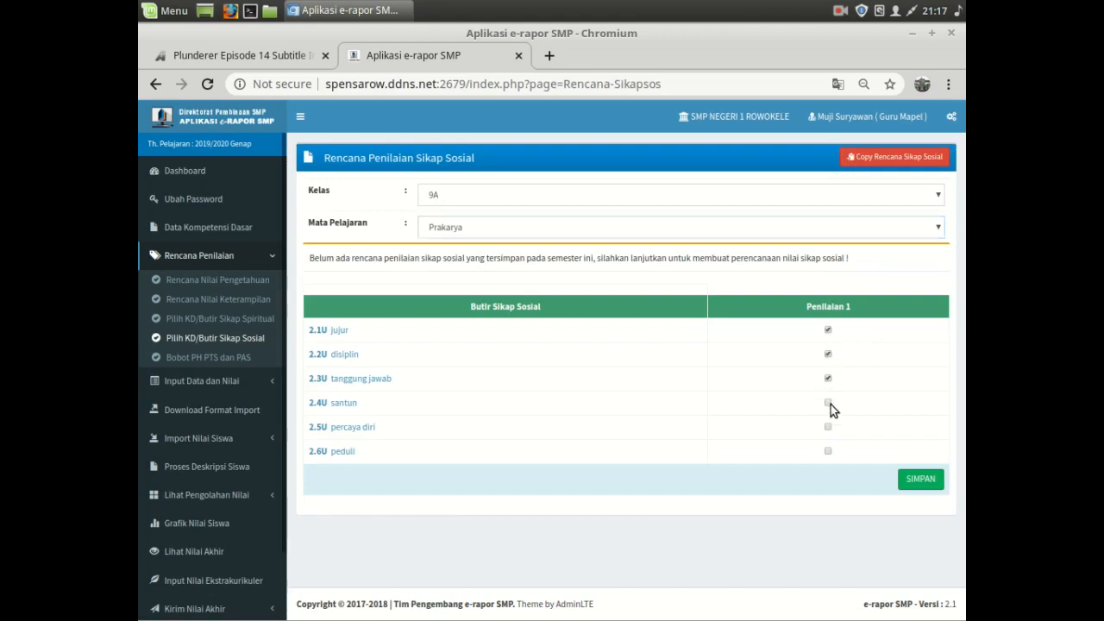
pyautogui.click(827, 451)
pyautogui.click(920, 479)
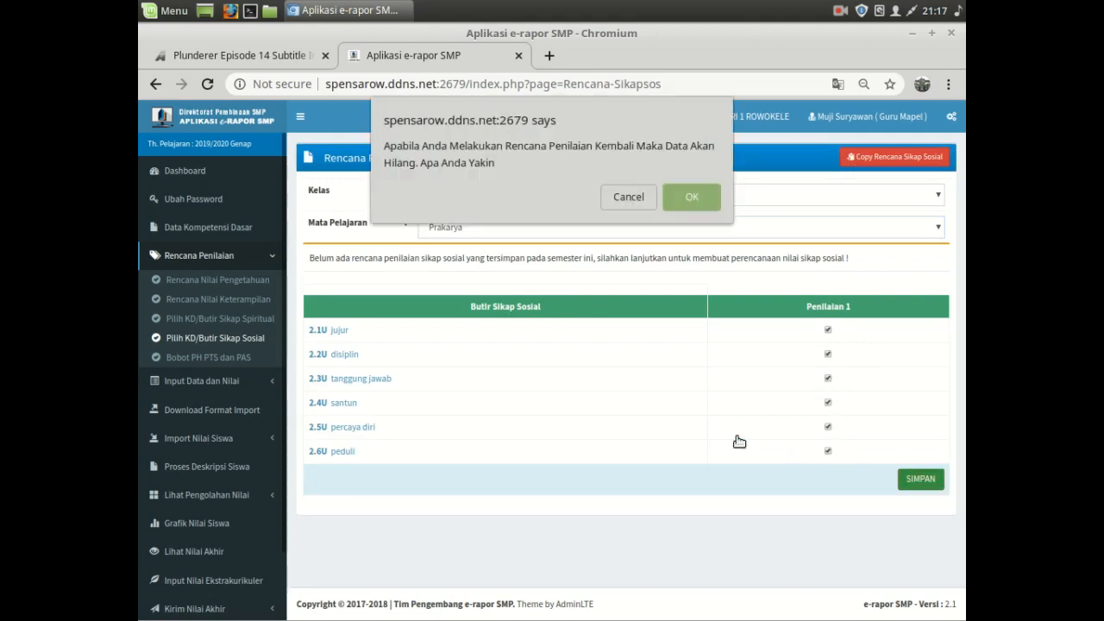
pyautogui.click(692, 200)
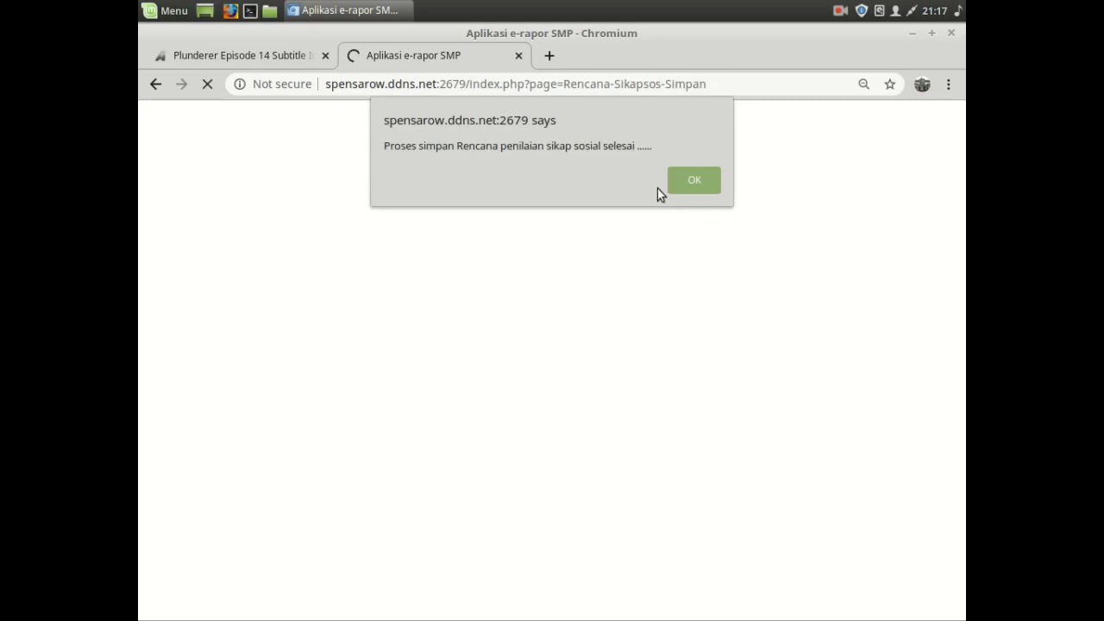
pyautogui.click(695, 189)
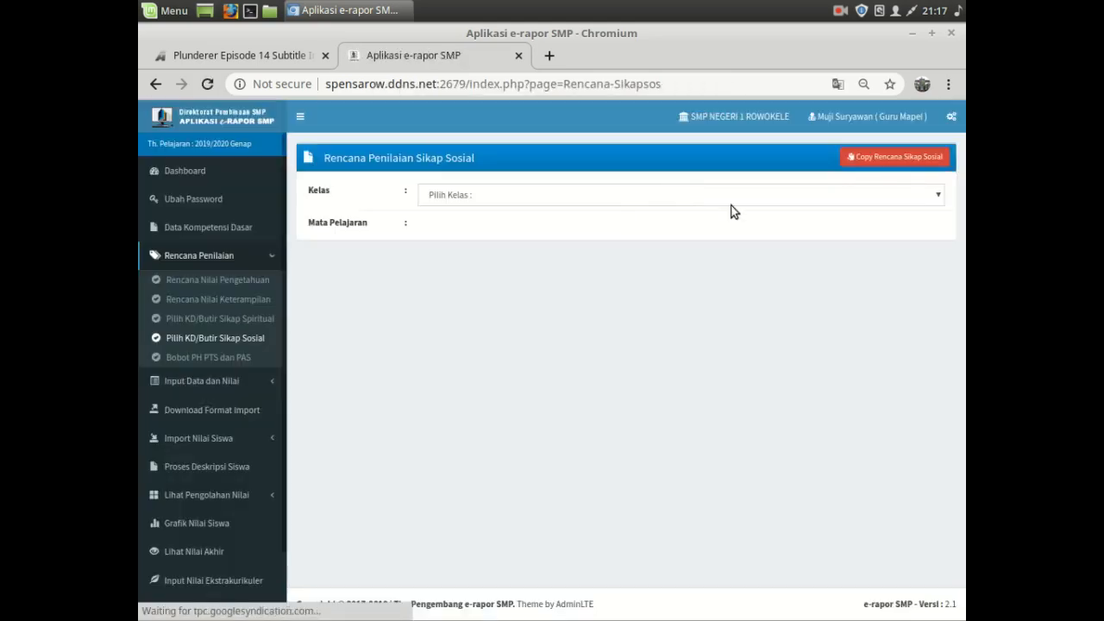
# - Copy the Prakarya social attitude assessment plan from class 9A to class 9B and confirm the copy
pyautogui.click(897, 156)
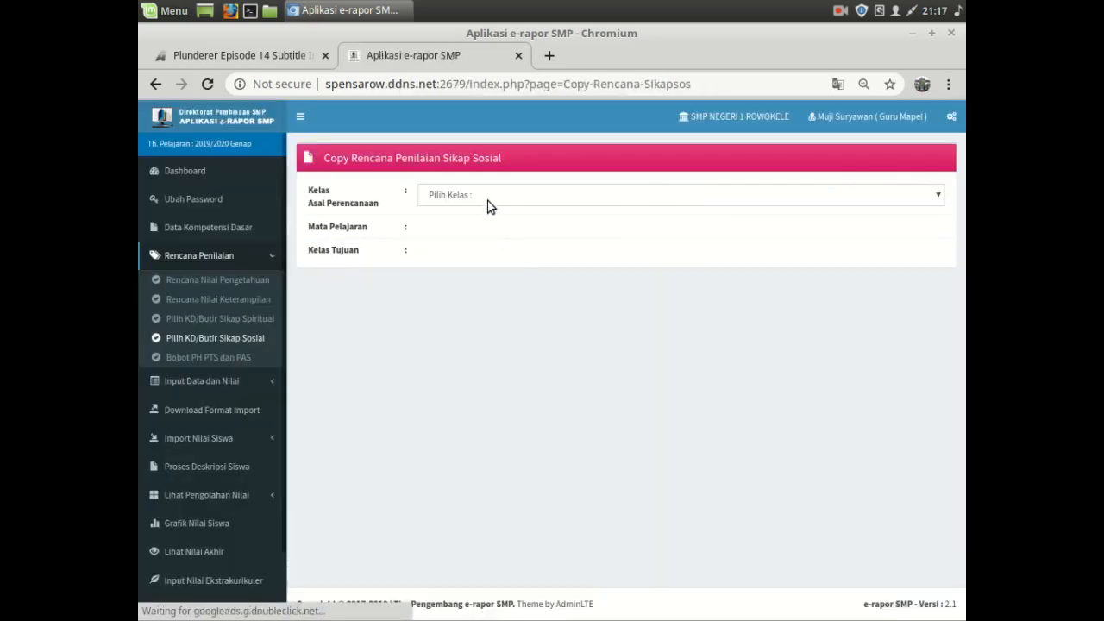
pyautogui.click(481, 197)
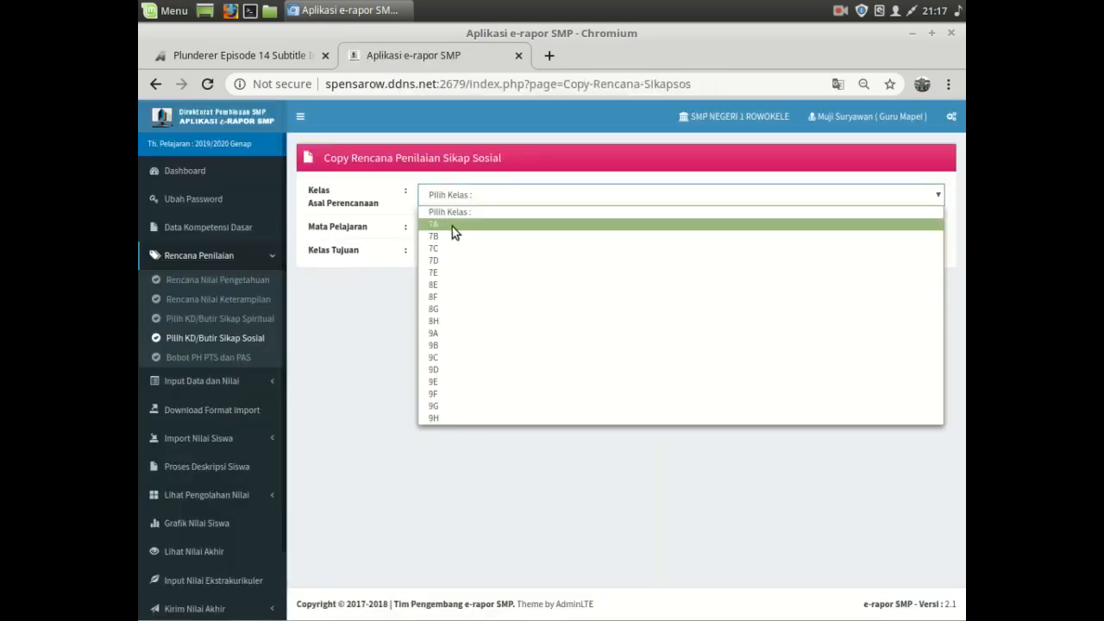
pyautogui.click(428, 332)
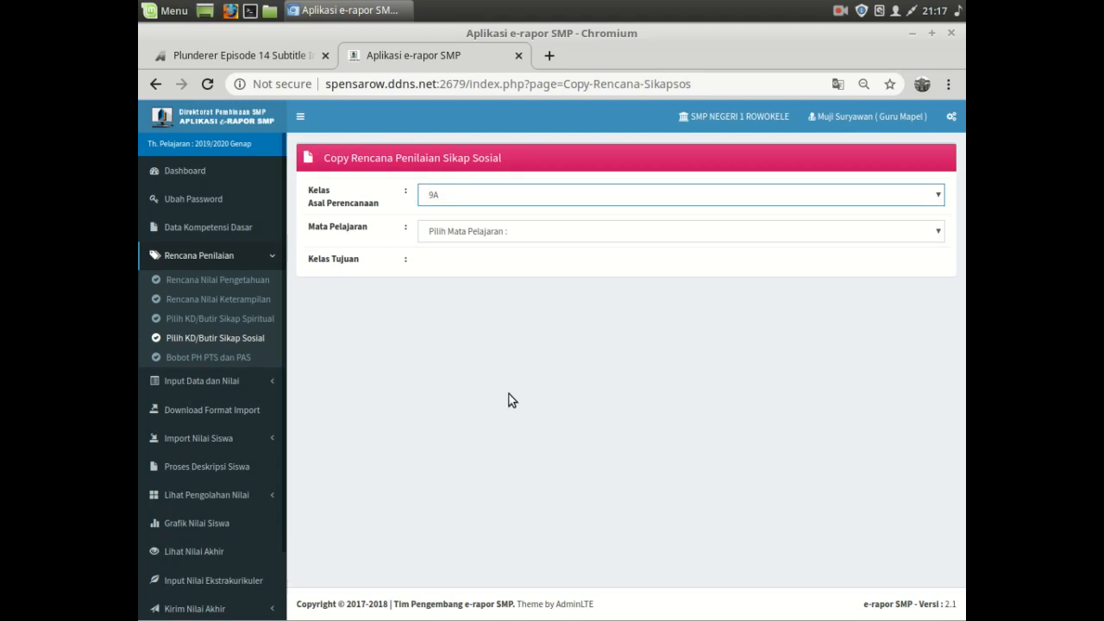
pyautogui.click(491, 235)
pyautogui.click(480, 259)
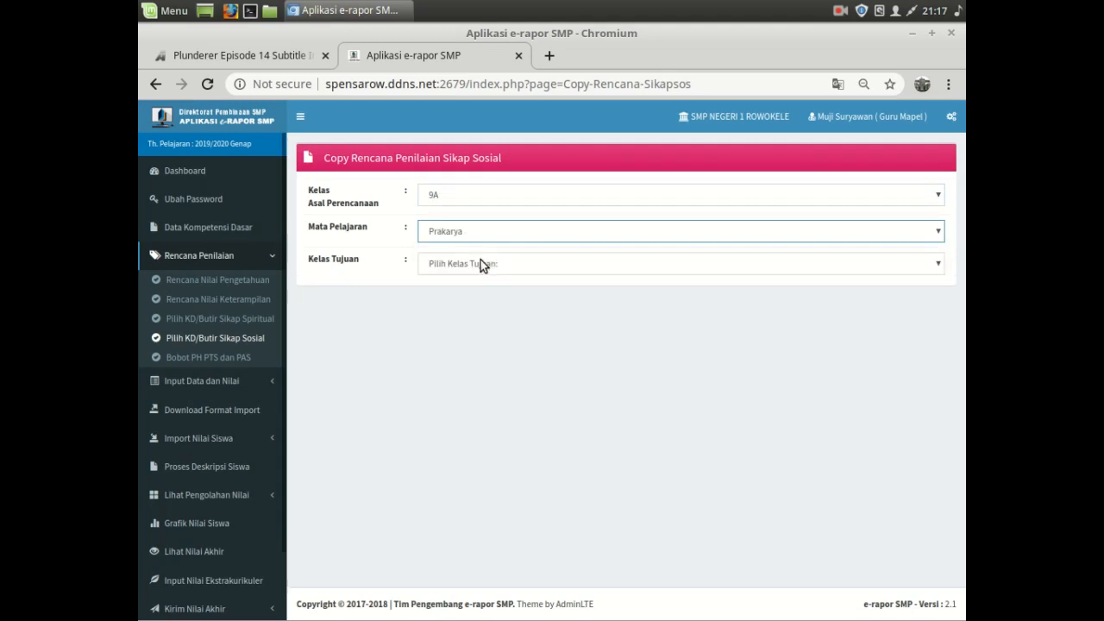
pyautogui.click(480, 261)
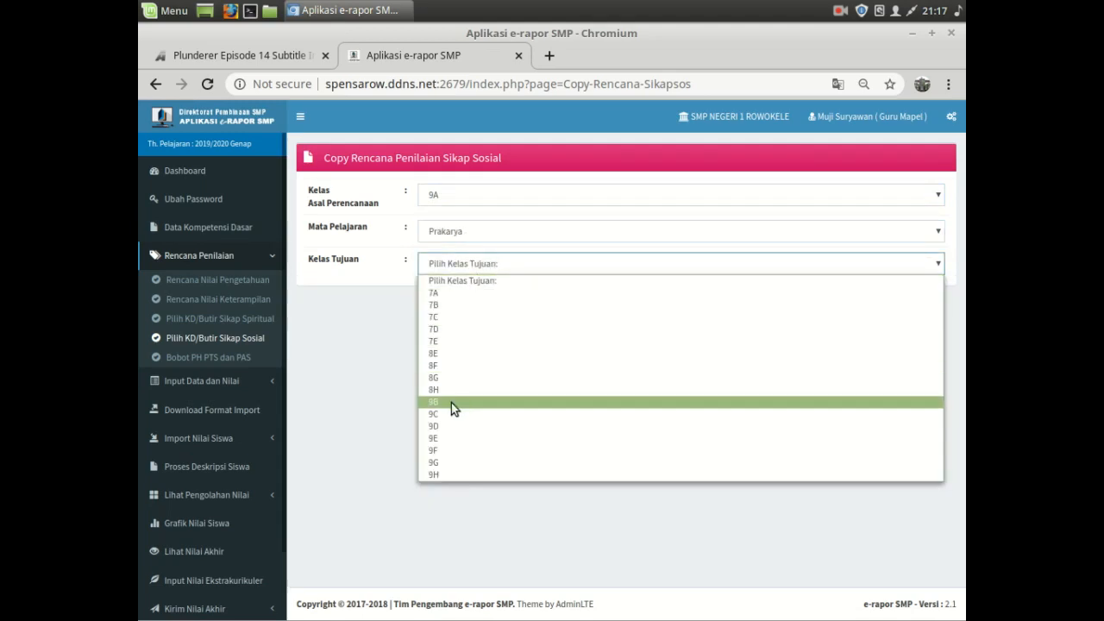
pyautogui.click(451, 403)
pyautogui.click(801, 295)
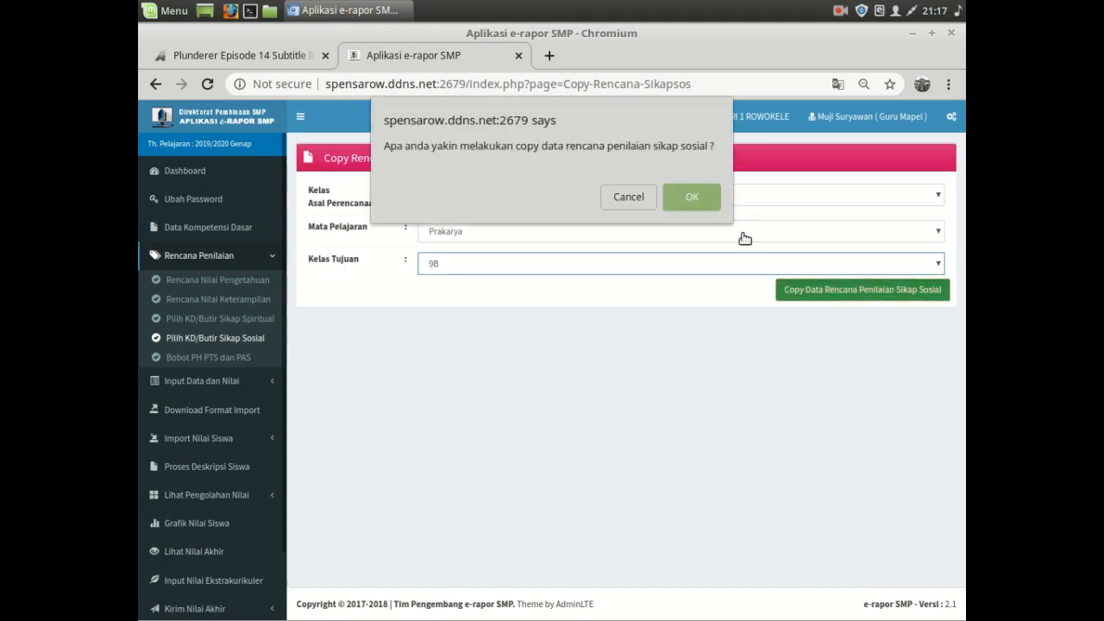
pyautogui.click(703, 197)
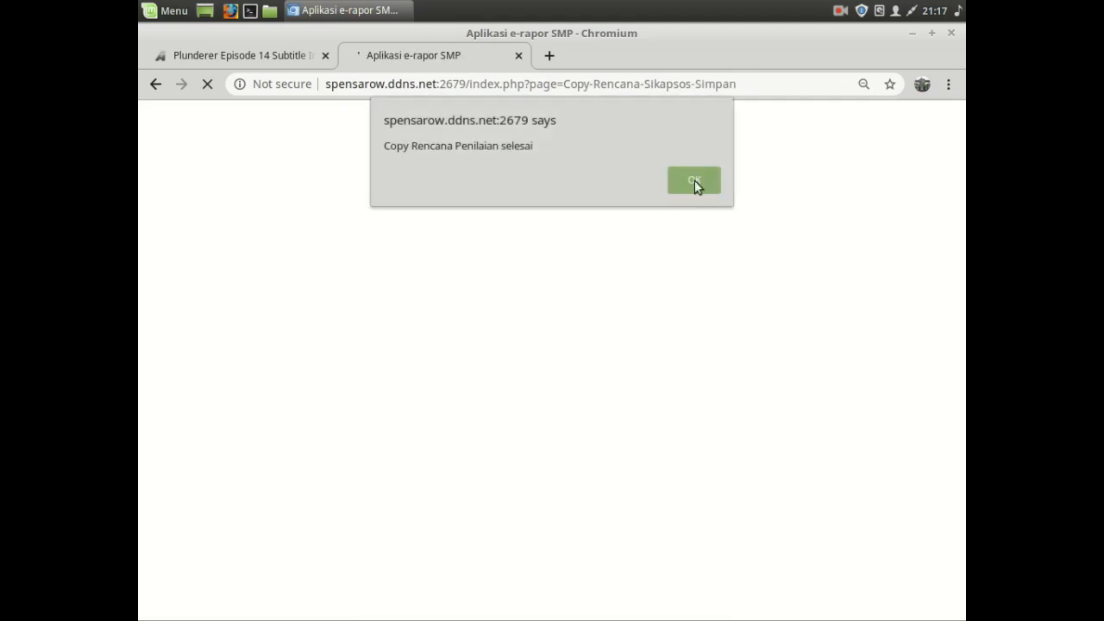
pyautogui.click(694, 180)
# - Copy the Prakarya social attitude assessment plan from class 9B to class 9C and confirm the copy
pyautogui.click(455, 196)
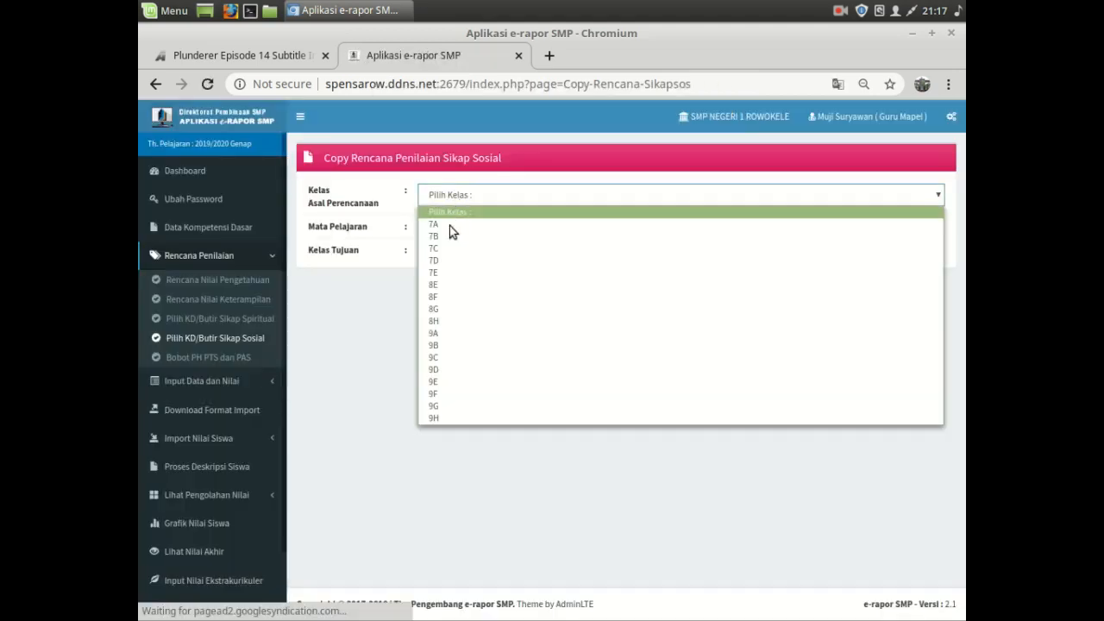
pyautogui.click(438, 346)
pyautogui.click(449, 231)
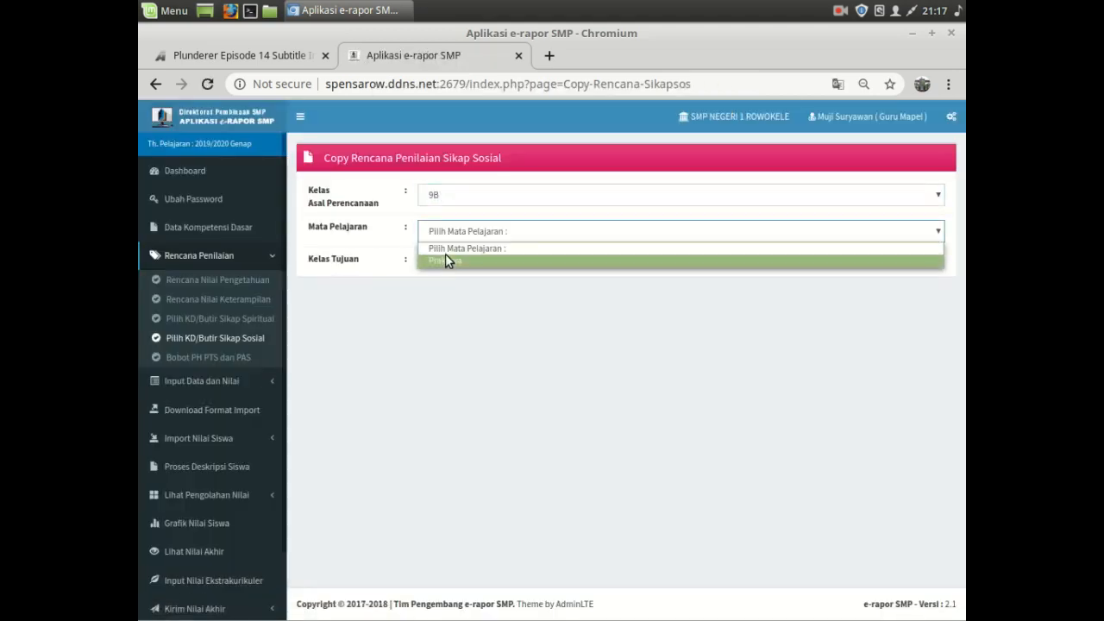
pyautogui.click(445, 258)
pyautogui.click(440, 265)
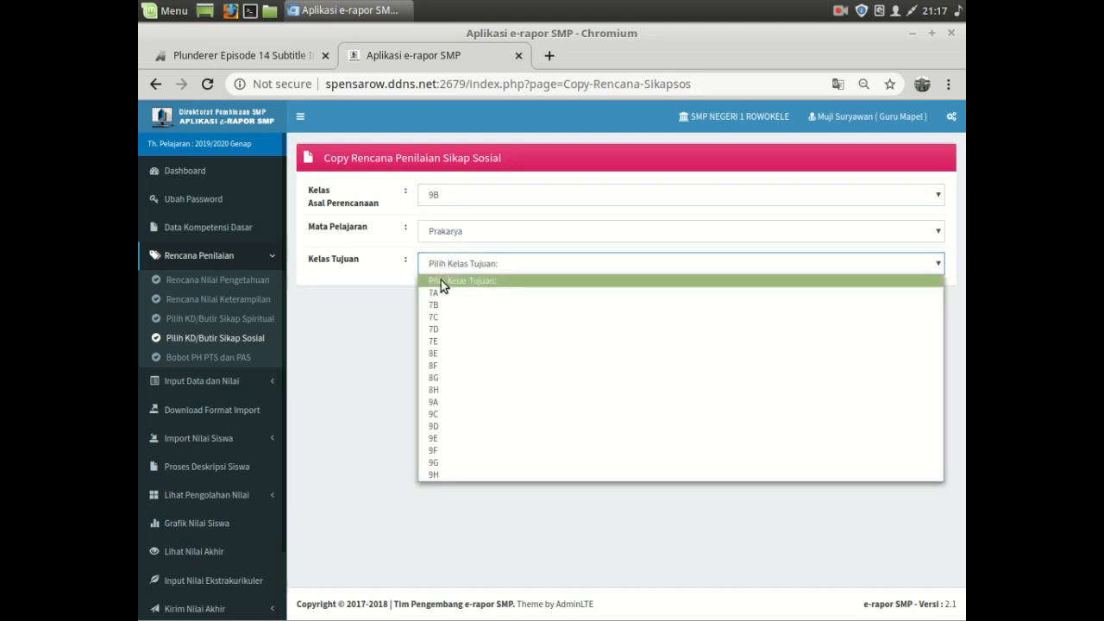
pyautogui.click(435, 414)
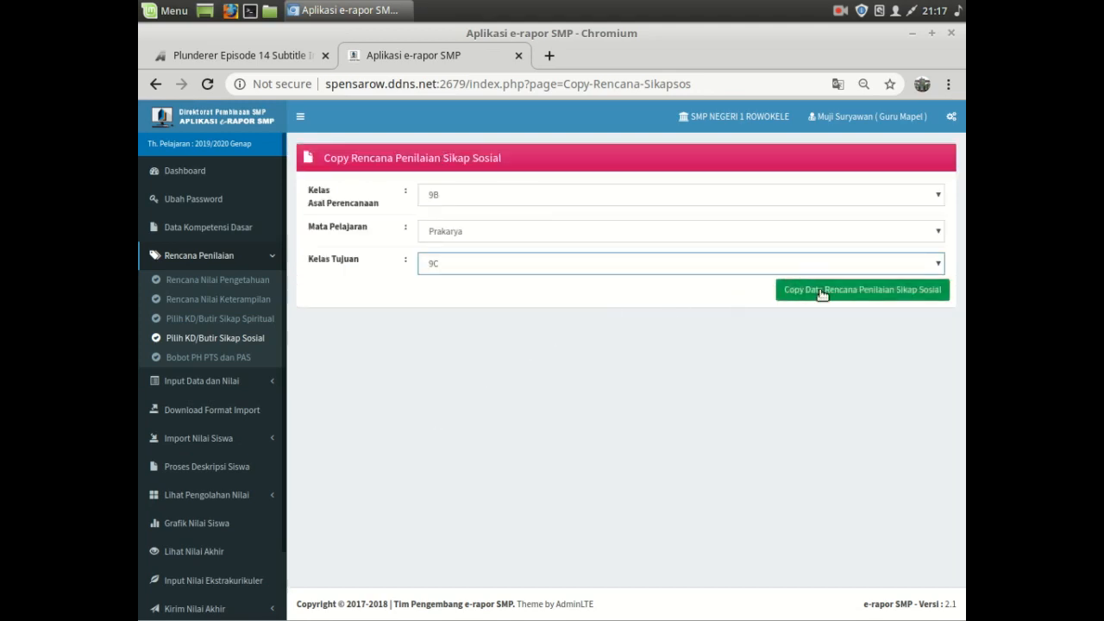
pyautogui.click(821, 294)
pyautogui.click(685, 196)
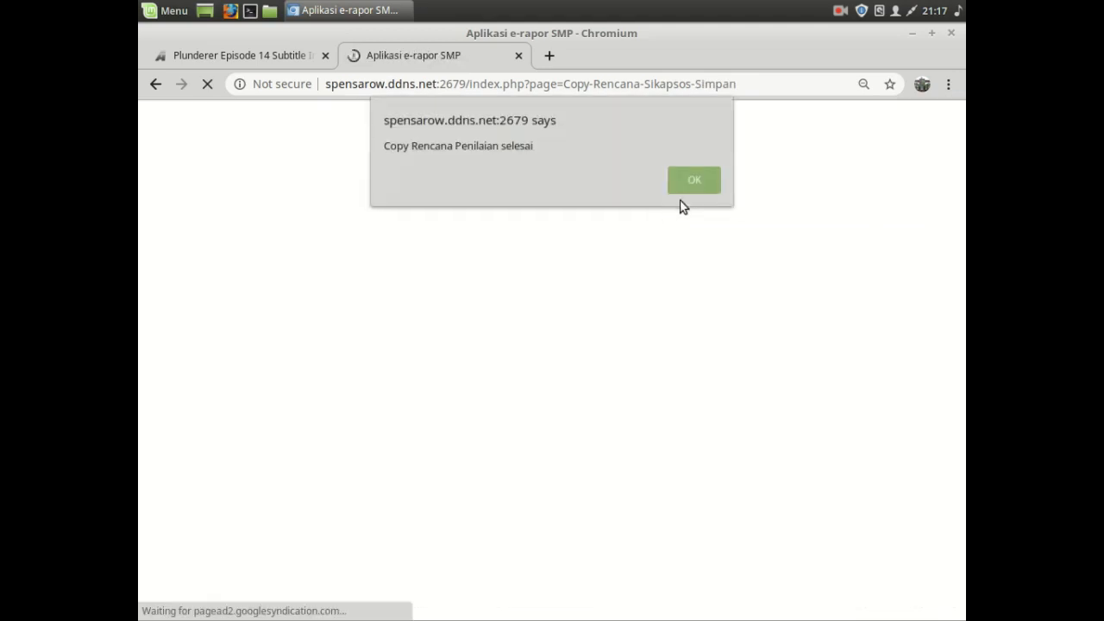
pyautogui.click(689, 183)
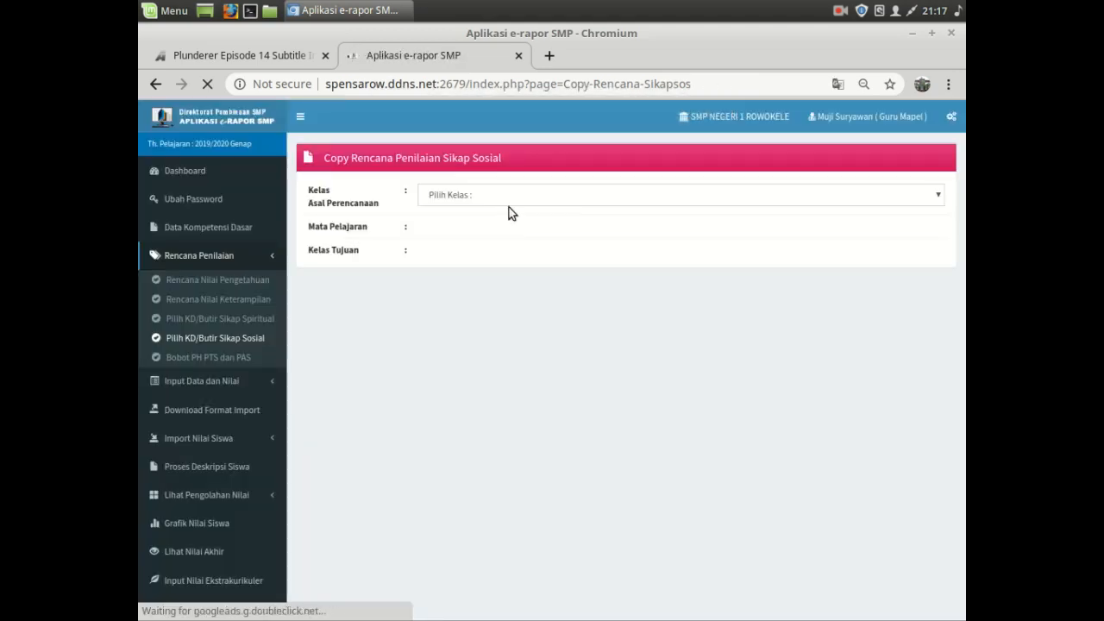
# - Copy the Prakarya social attitude assessment plan from class 9C to class 9D and confirm the copy
pyautogui.click(479, 201)
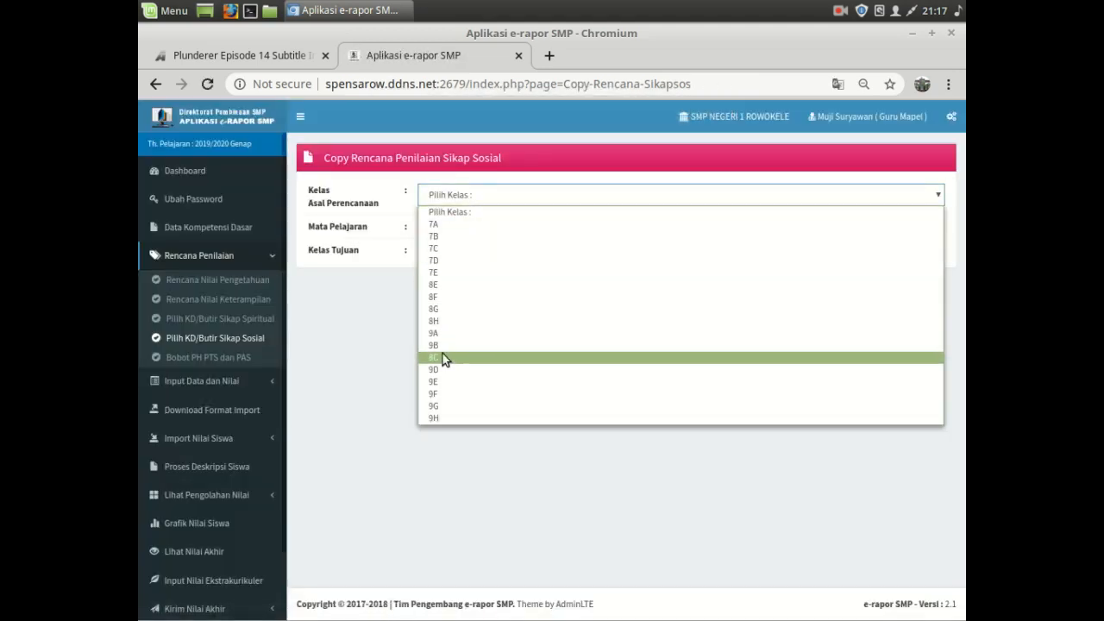
pyautogui.click(441, 360)
pyautogui.click(453, 228)
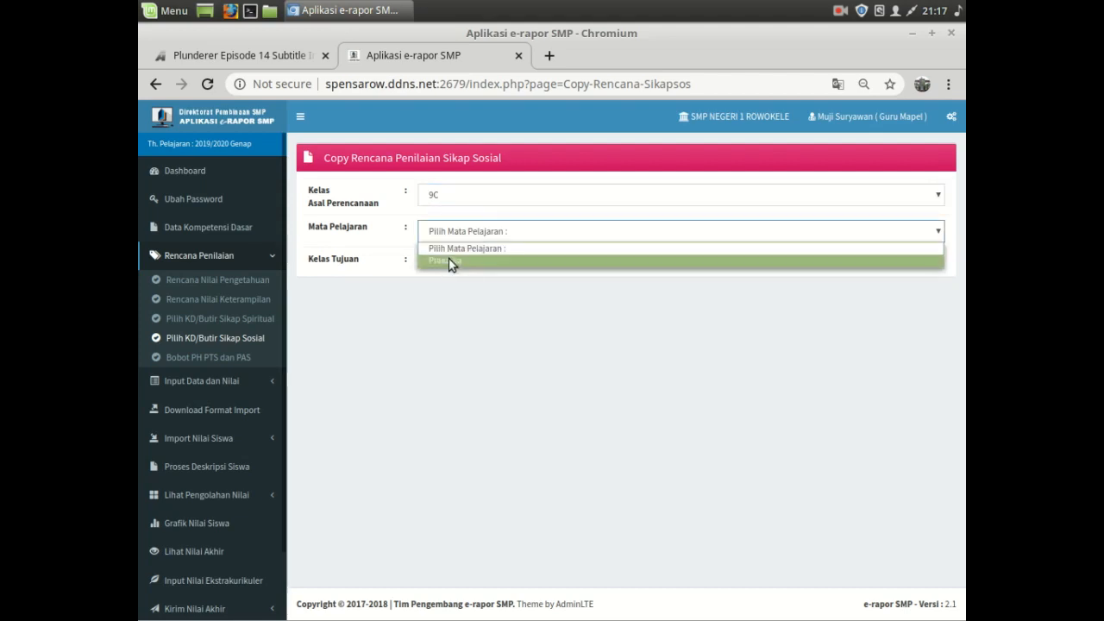
pyautogui.click(448, 259)
pyautogui.click(449, 263)
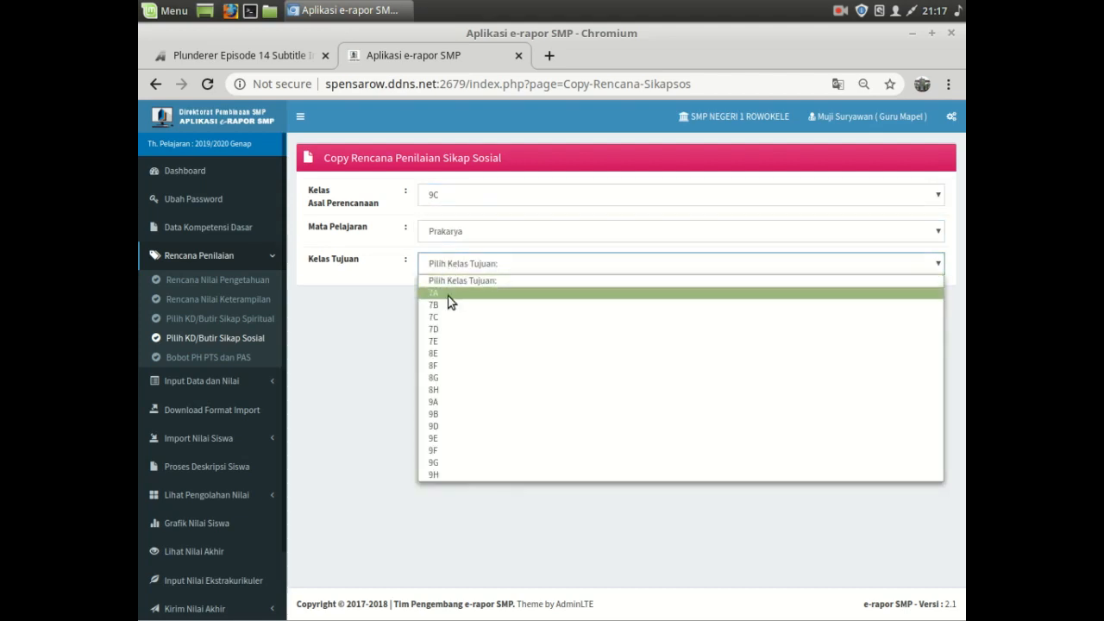
pyautogui.click(441, 425)
pyautogui.click(860, 291)
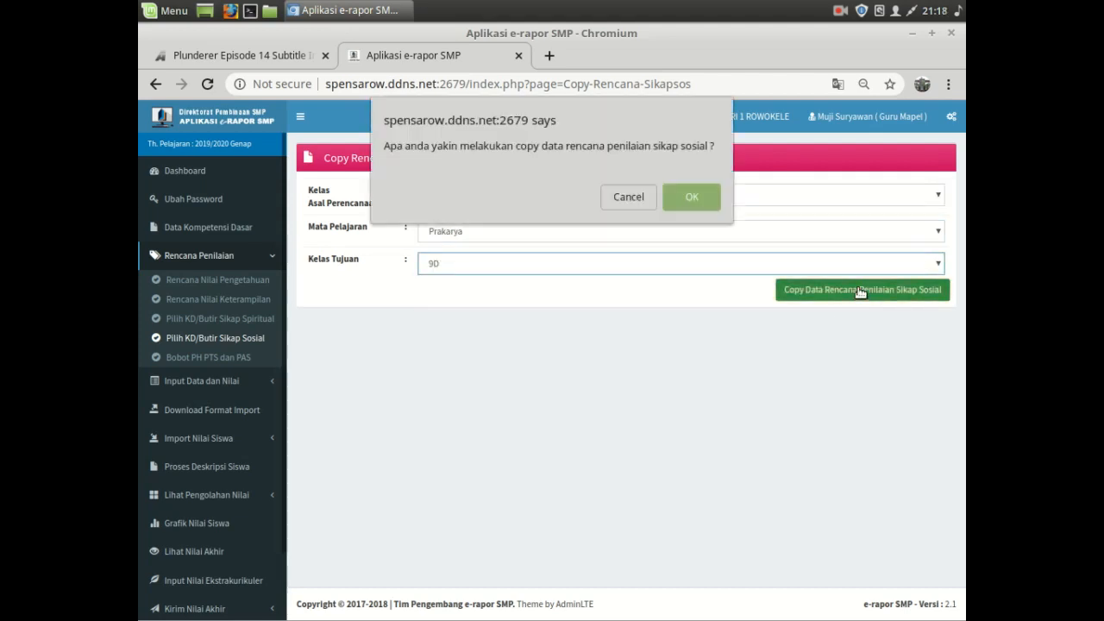
pyautogui.click(694, 197)
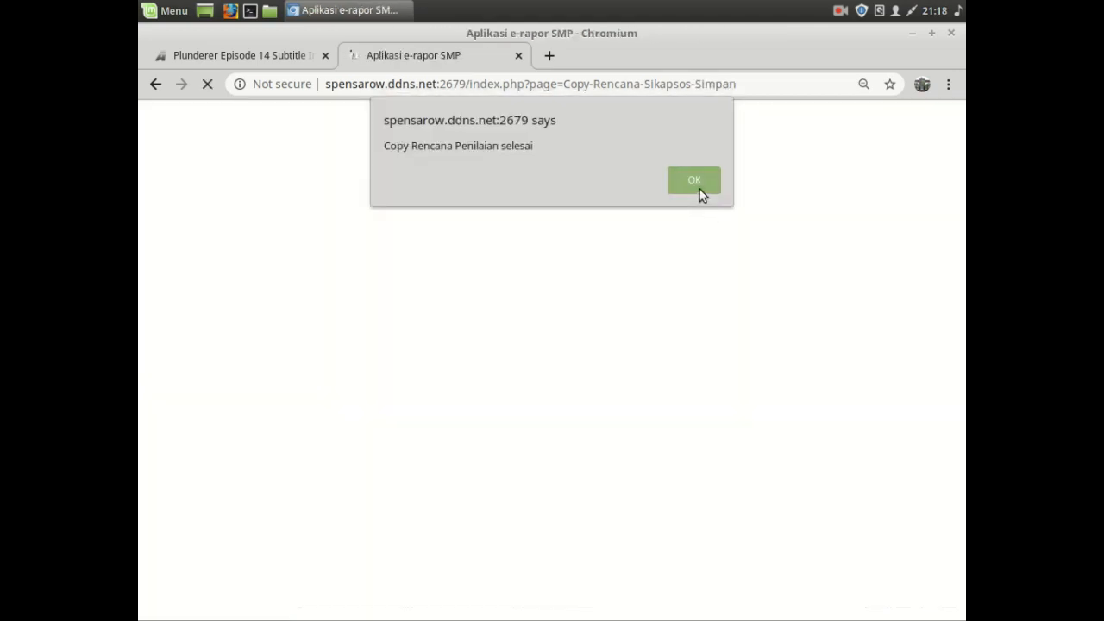
pyautogui.click(697, 190)
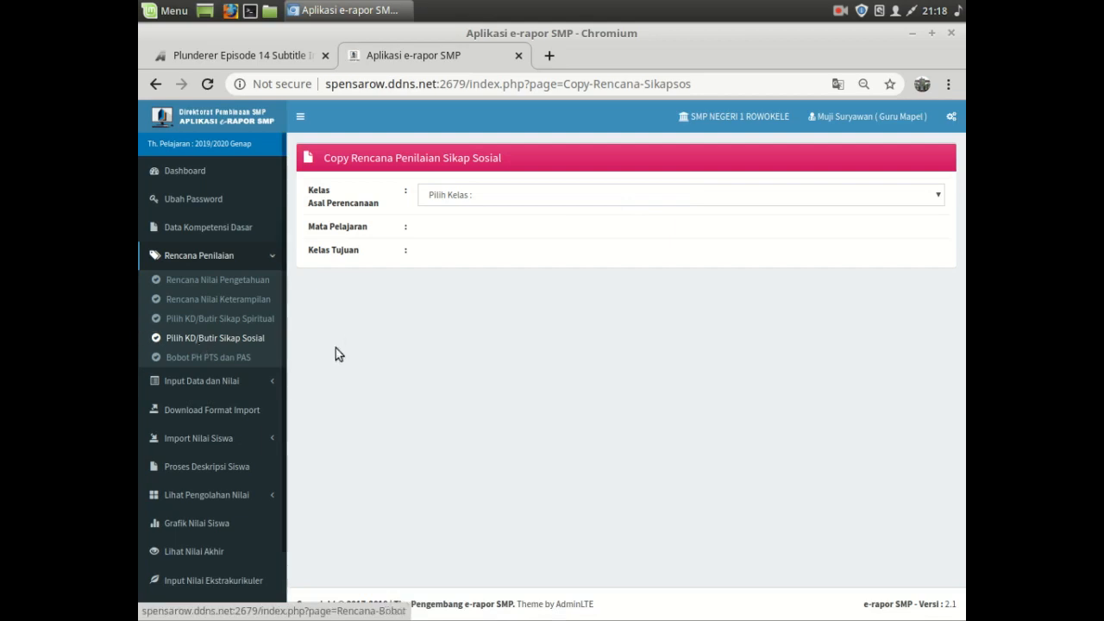
# - Open the PH, PTS and PAS weight plan (Bobot) for class 9A and the subject Prakarya
pyautogui.click(241, 359)
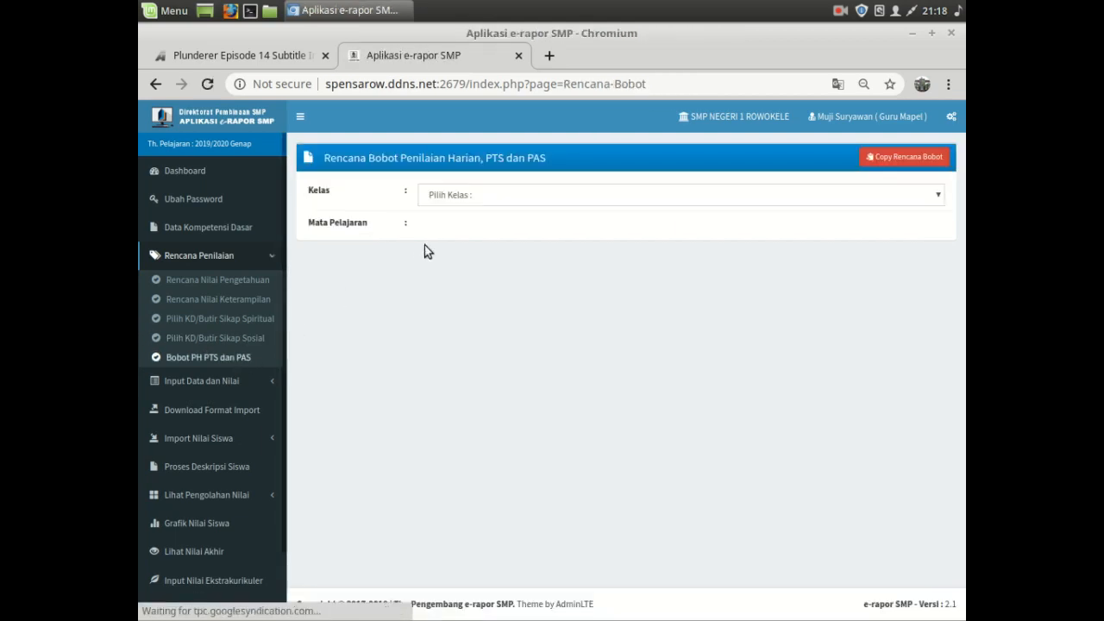
pyautogui.click(465, 194)
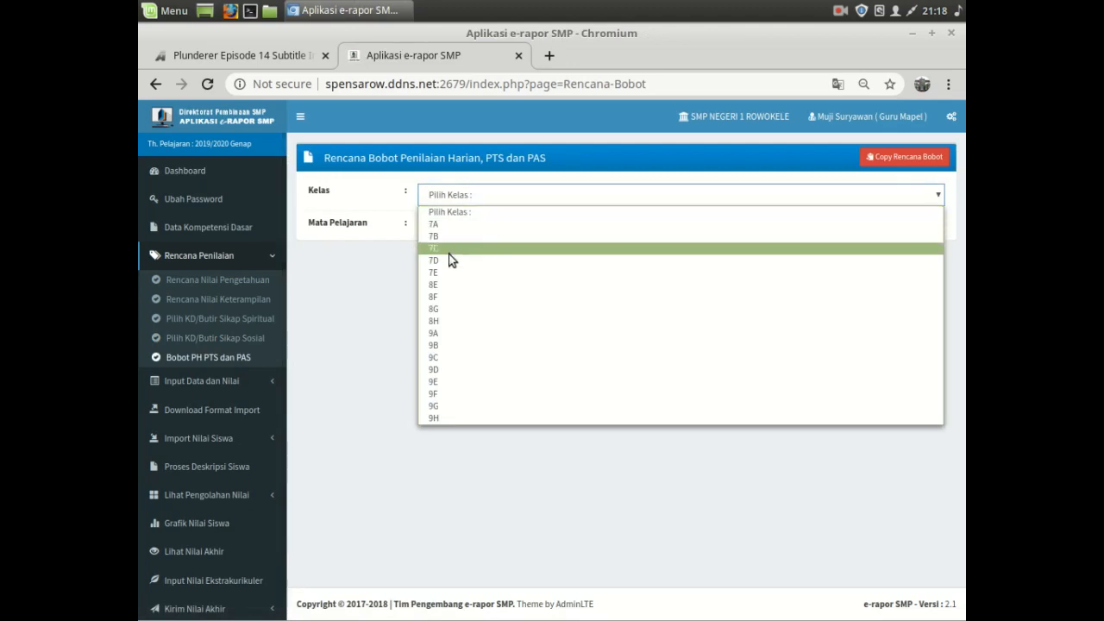
pyautogui.click(446, 333)
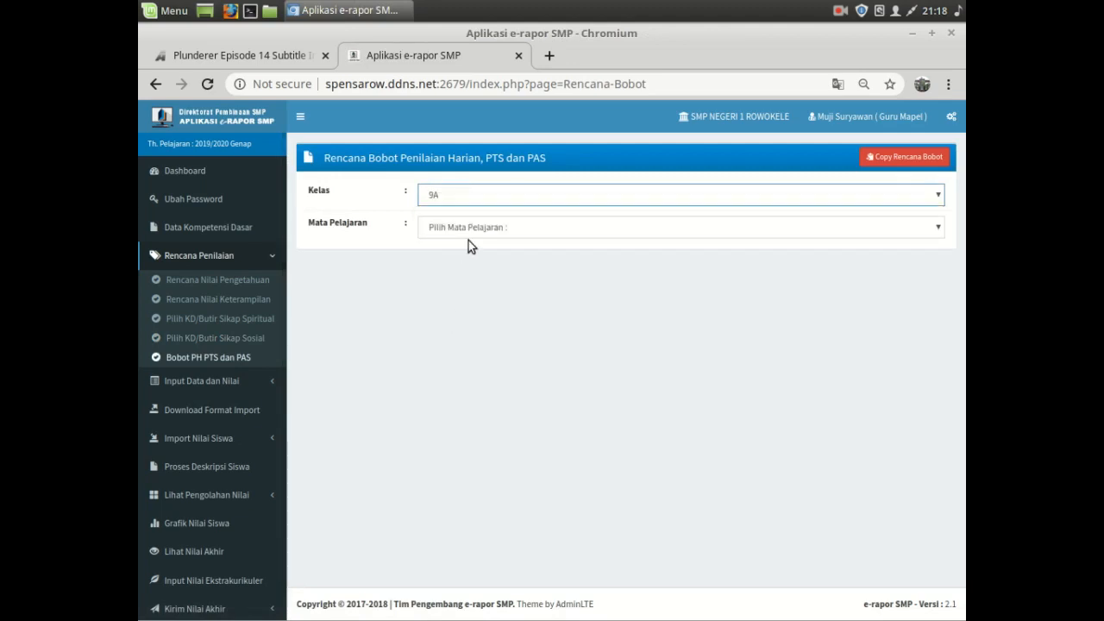
pyautogui.click(465, 227)
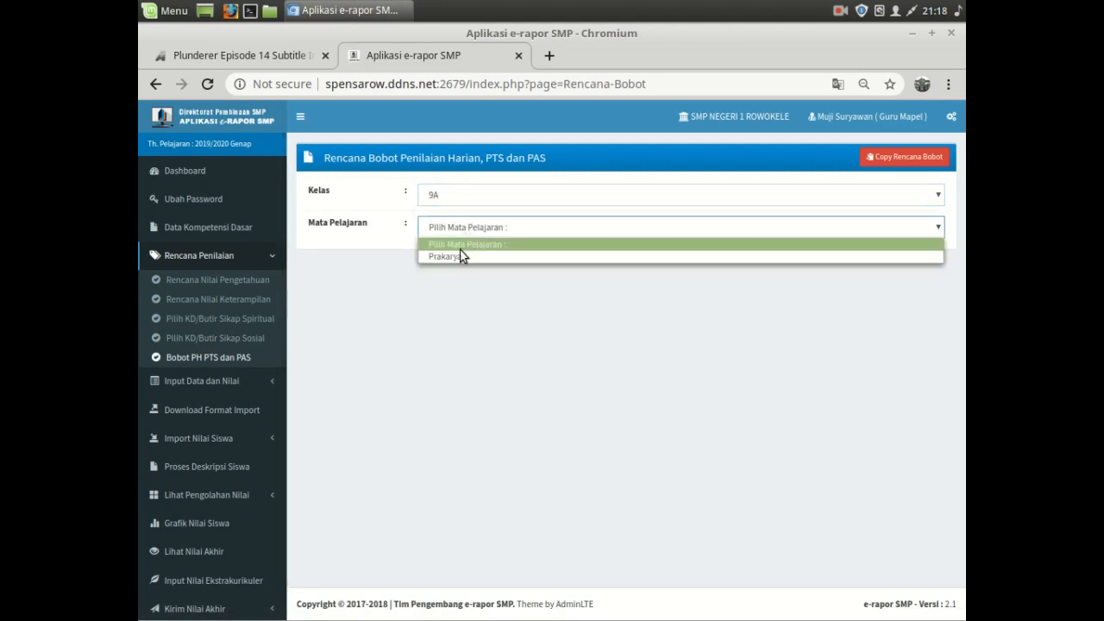
pyautogui.click(459, 255)
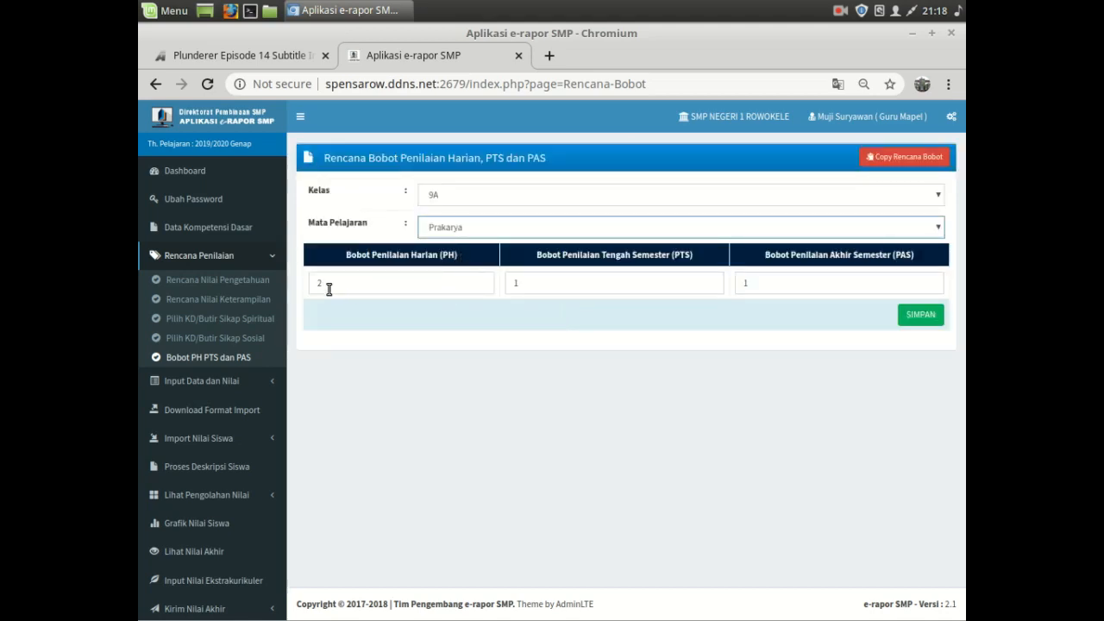
# - Set the daily assessment (PH) weight to 1 and the end-of-semester (PAS) weight to 0 for class 9A Prakarya, and save the weights
pyautogui.click(742, 285)
pyautogui.write('1')
pyautogui.click(328, 283)
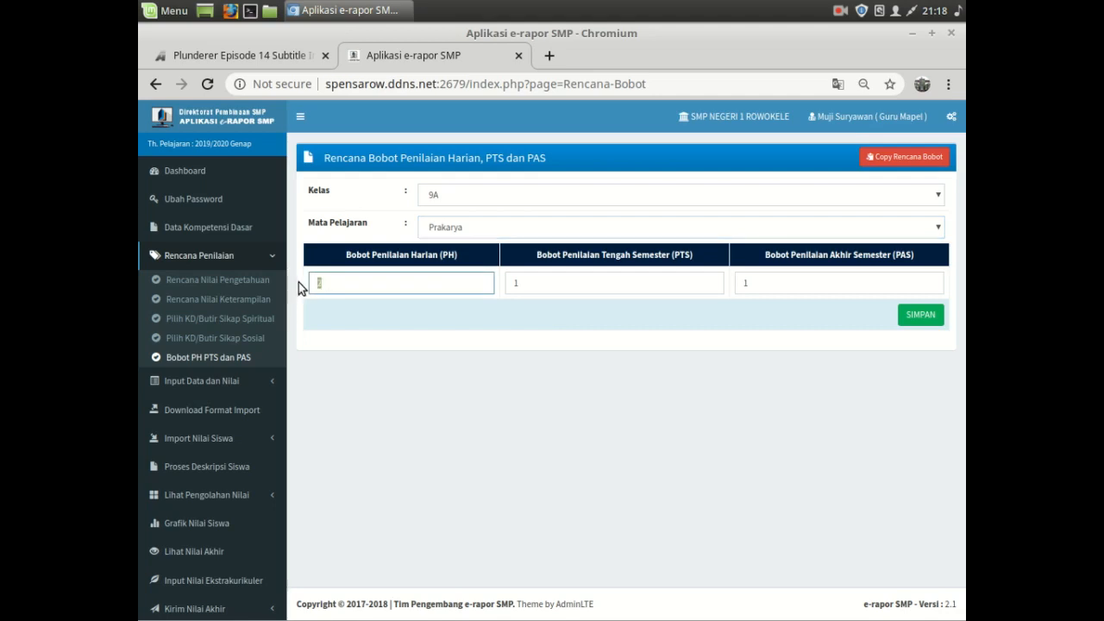
pyautogui.write('1')
pyautogui.doubleClick(739, 282)
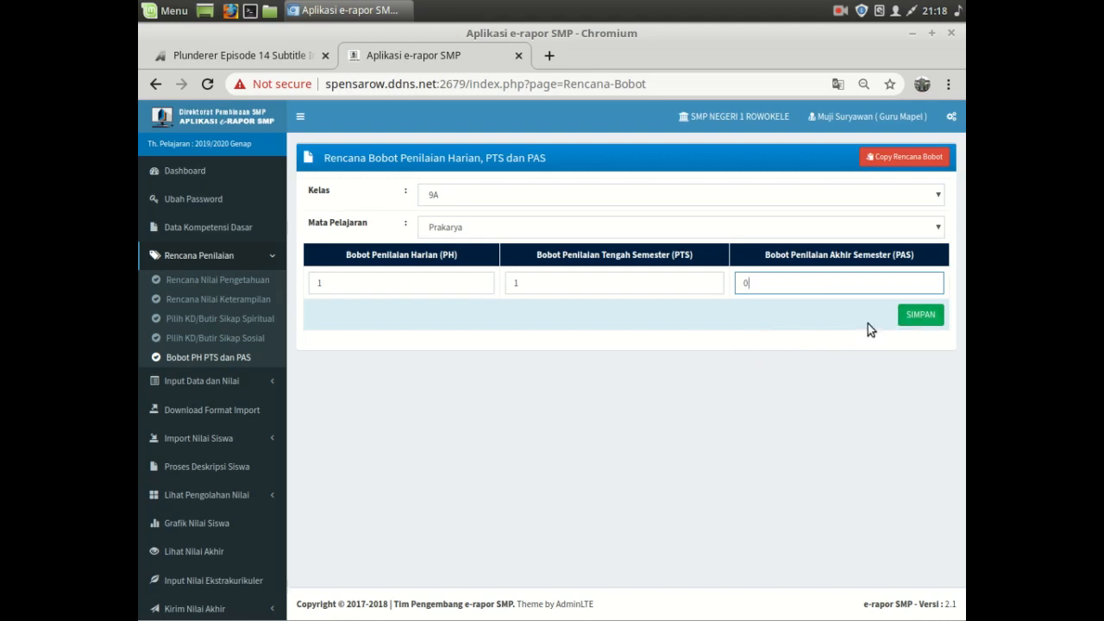
pyautogui.click(468, 284)
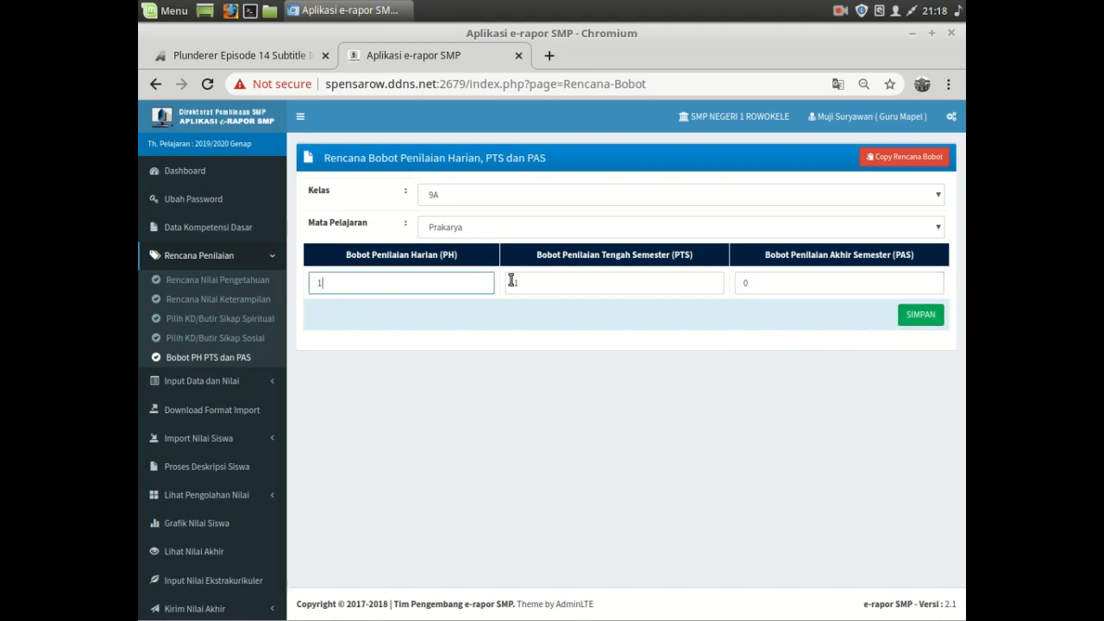
pyautogui.click(578, 283)
pyautogui.click(833, 287)
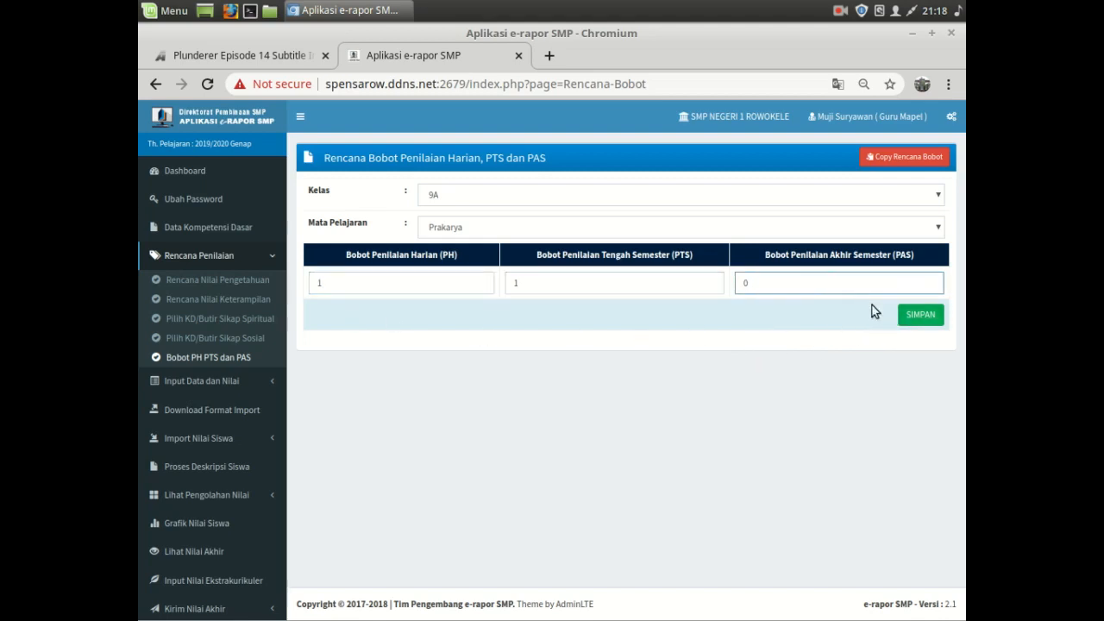
pyautogui.click(916, 316)
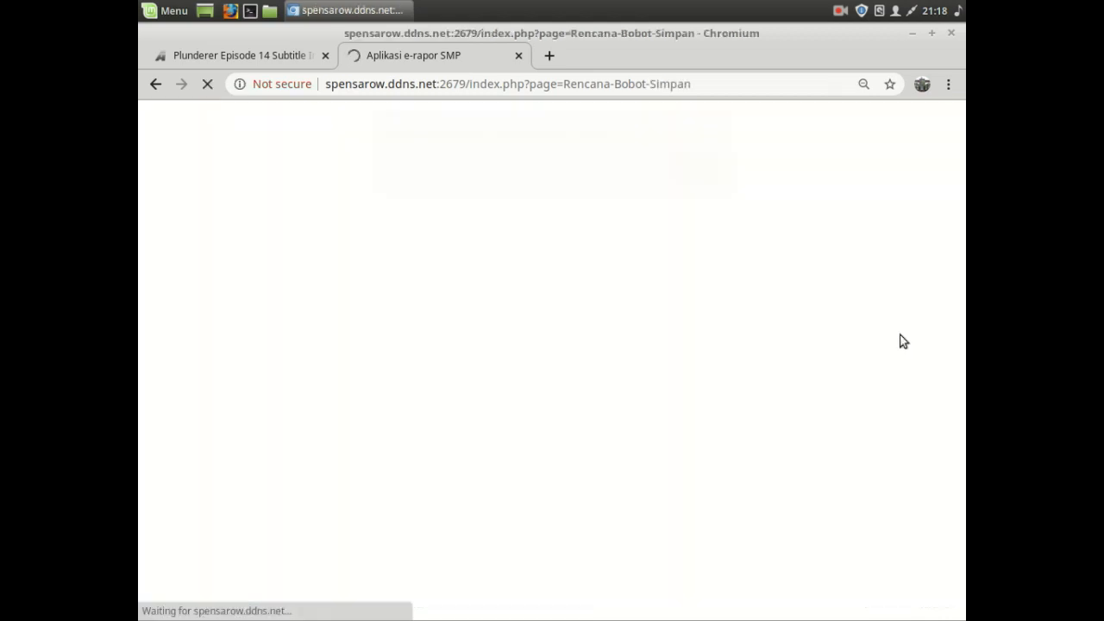
pyautogui.click(689, 180)
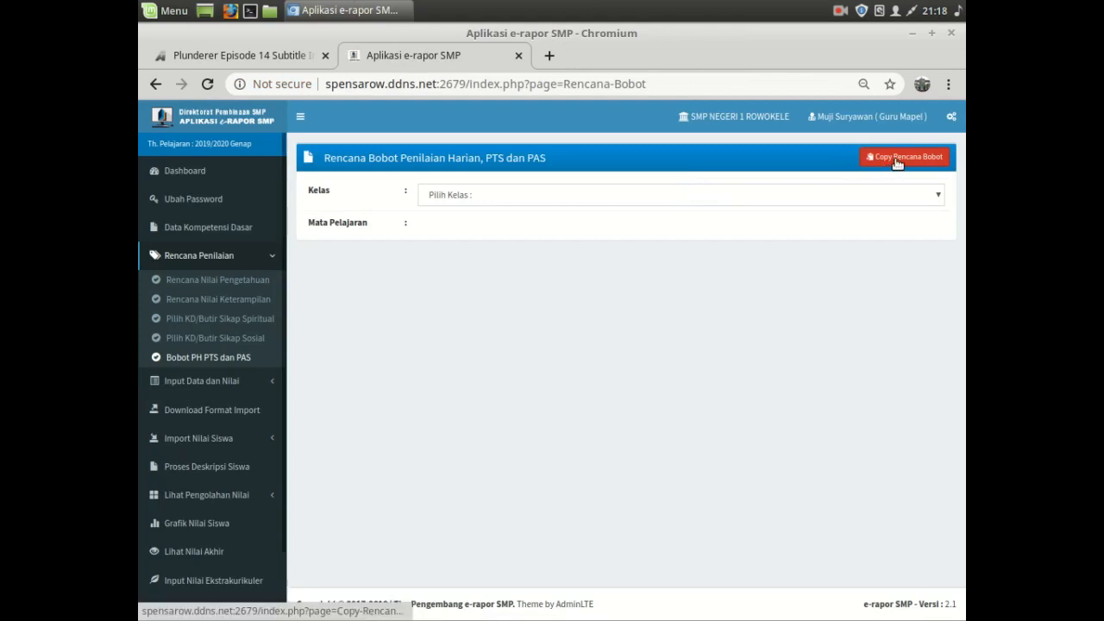
# - Copy the Prakarya PH, PTS and PAS weight plan from class 9A to class 9B and confirm the copy
pyautogui.click(896, 161)
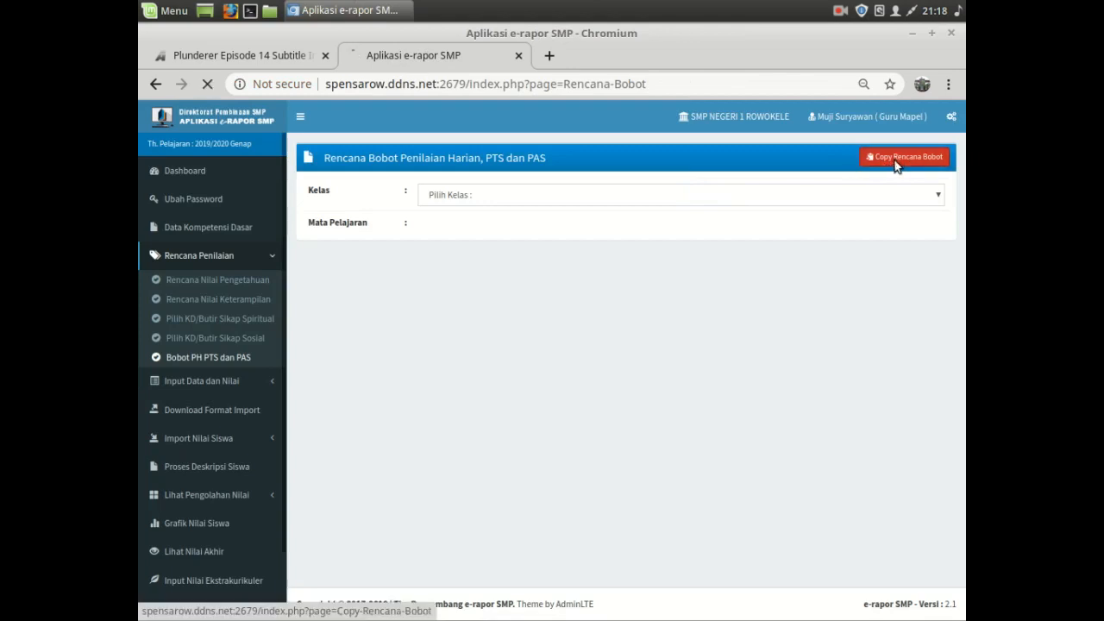
pyautogui.click(494, 200)
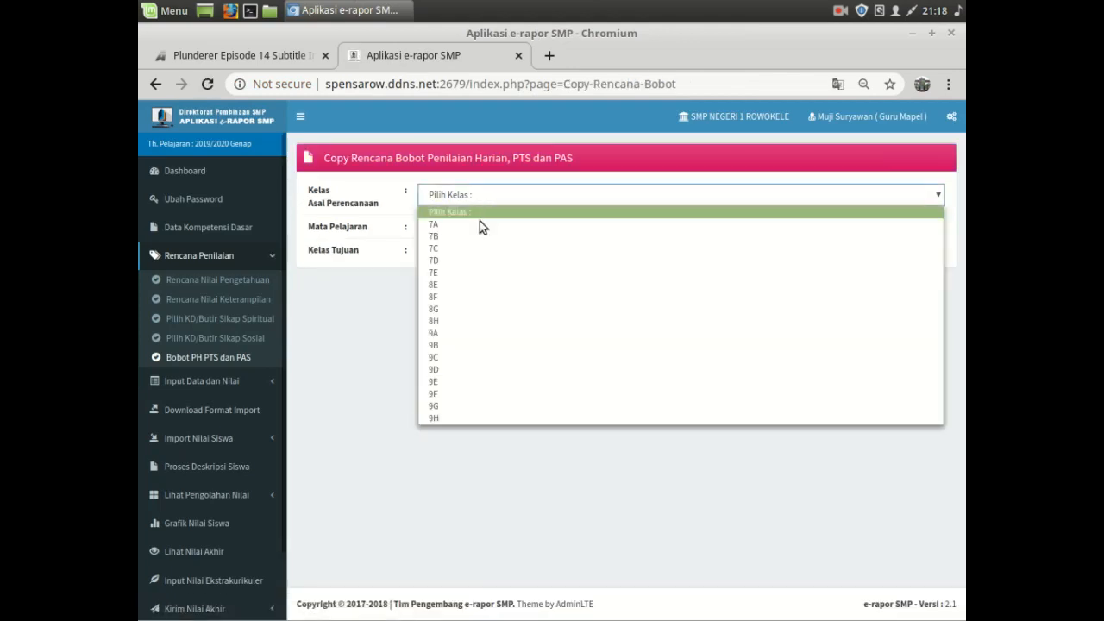
pyautogui.click(452, 333)
pyautogui.click(445, 246)
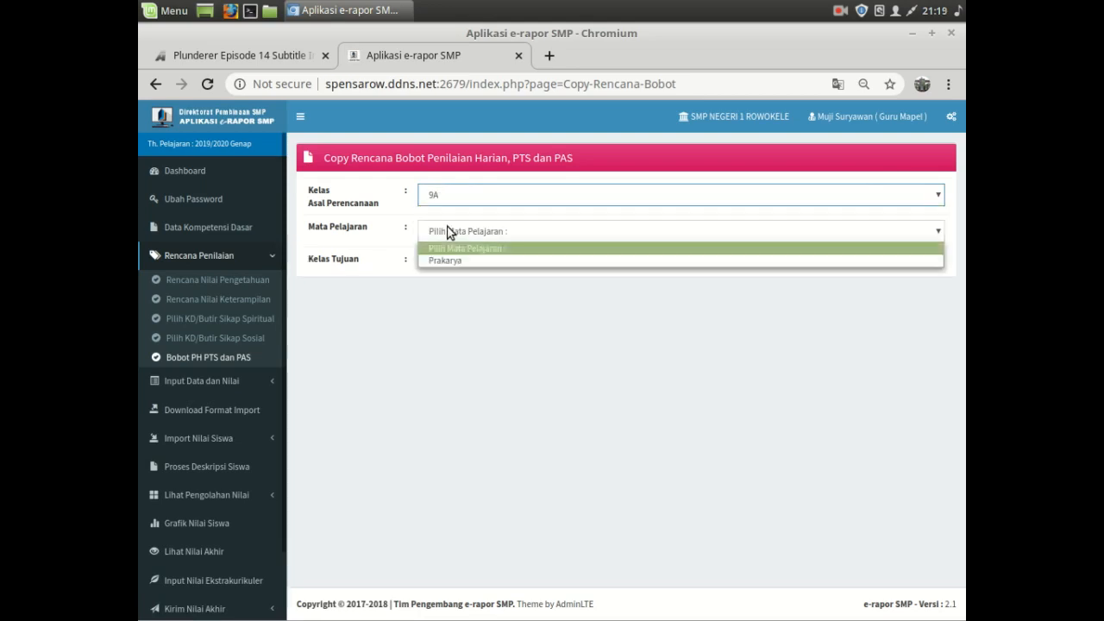
pyautogui.click(453, 261)
pyautogui.click(450, 271)
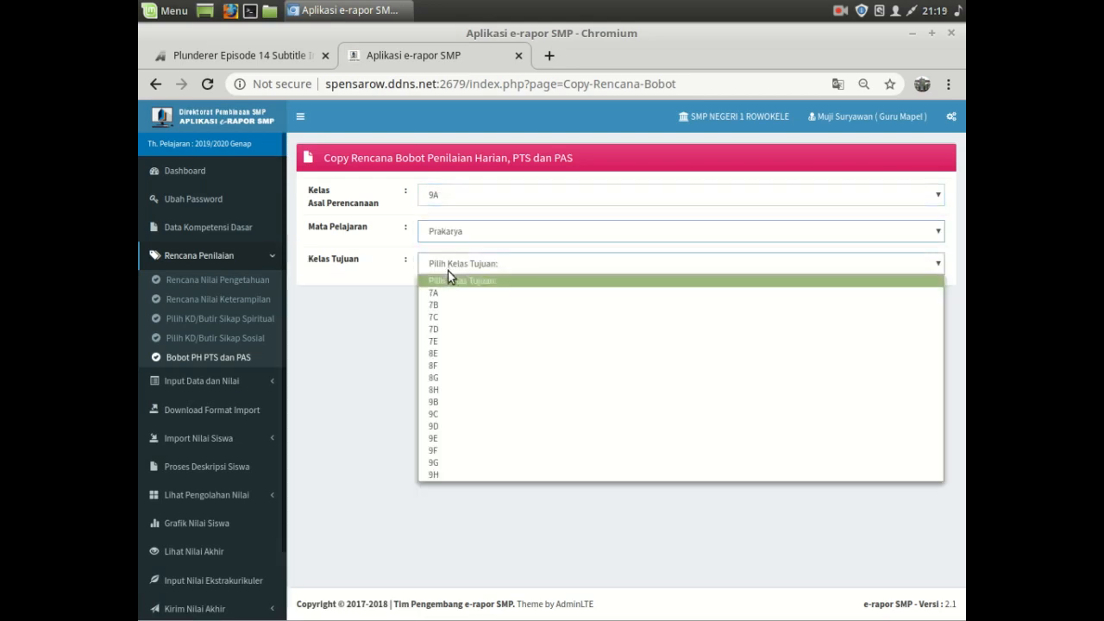
pyautogui.click(443, 403)
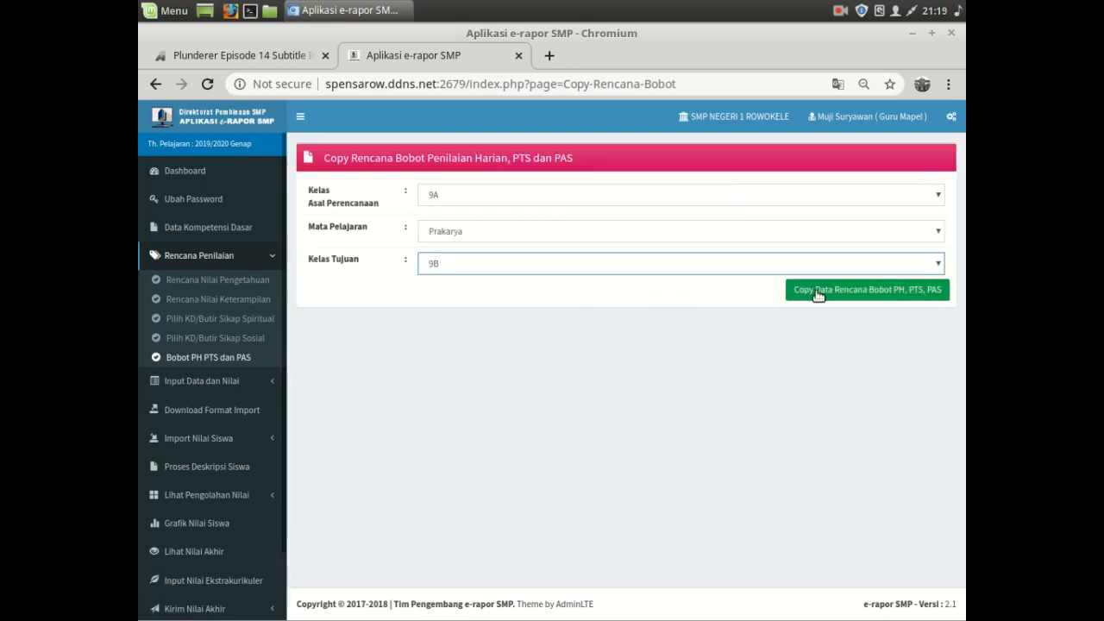
pyautogui.click(814, 291)
pyautogui.click(700, 198)
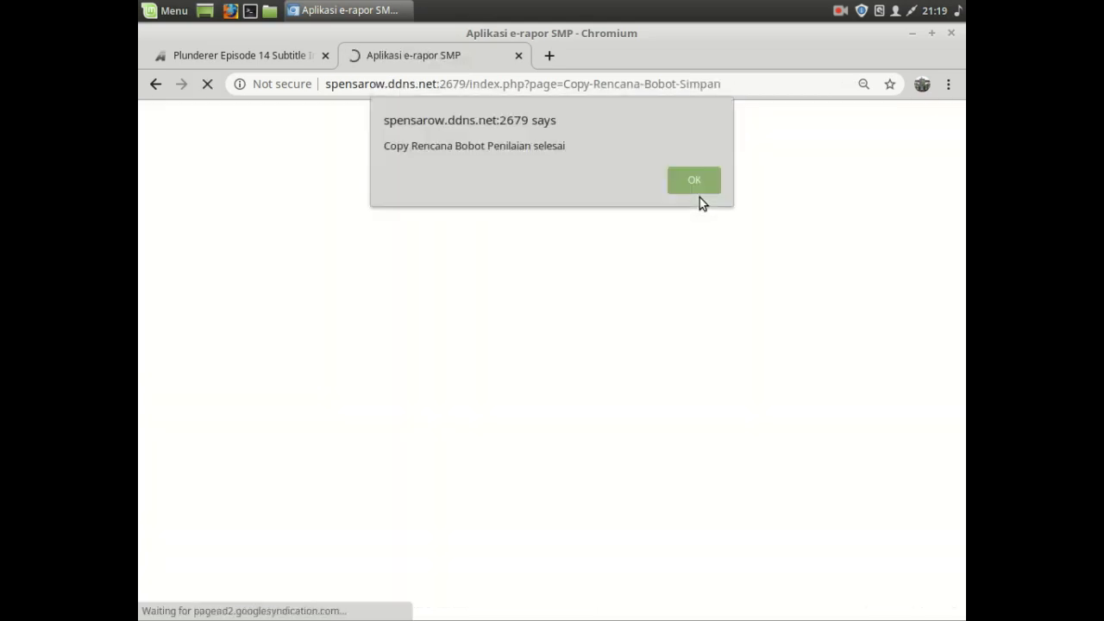
pyautogui.click(698, 185)
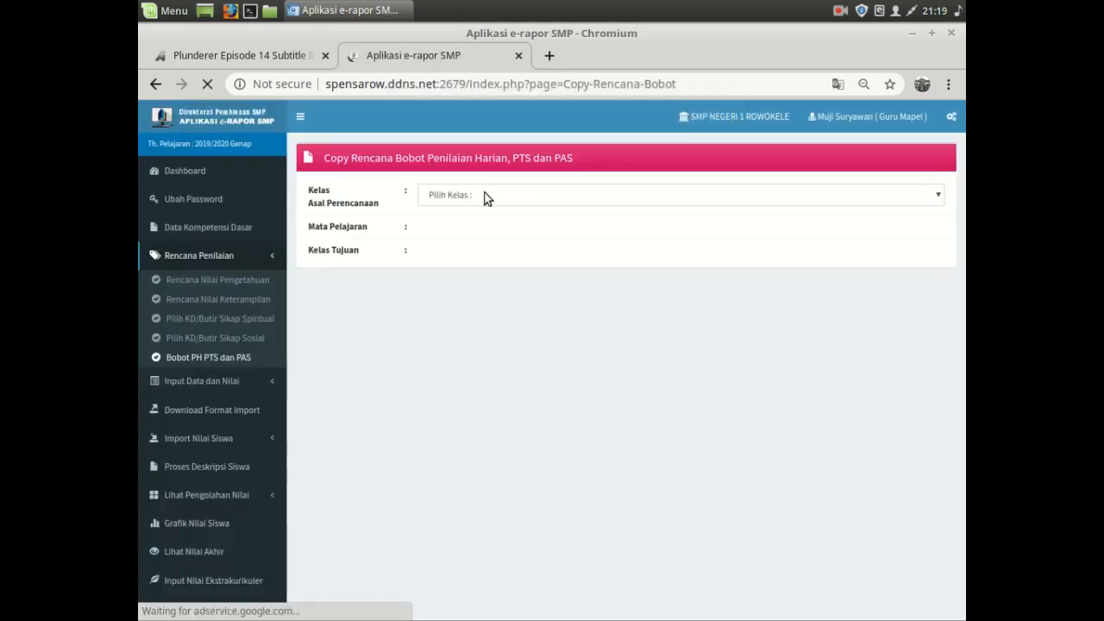
# - Copy the Prakarya PH, PTS and PAS weight plan from class 9B to class 9C and confirm the copy
pyautogui.click(469, 199)
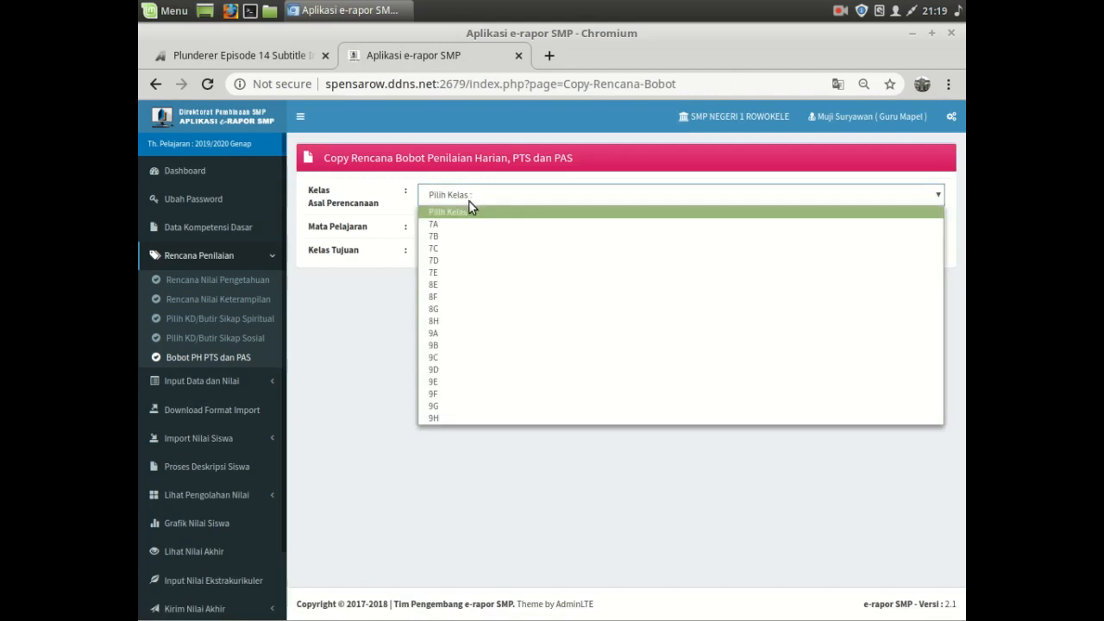
pyautogui.click(438, 346)
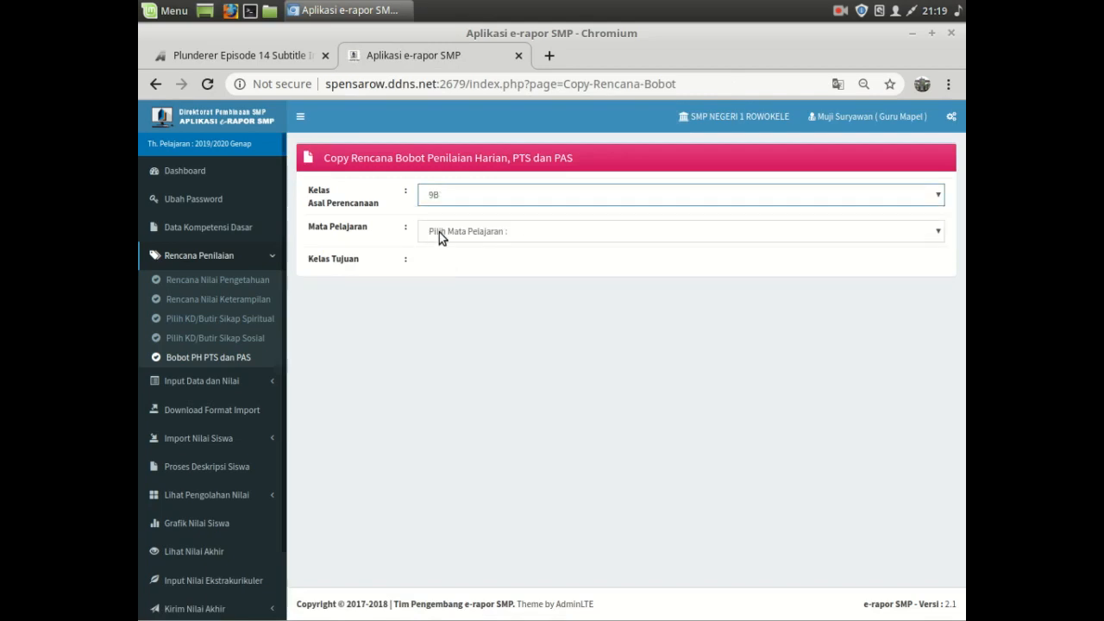
pyautogui.click(438, 233)
pyautogui.click(440, 258)
pyautogui.click(441, 262)
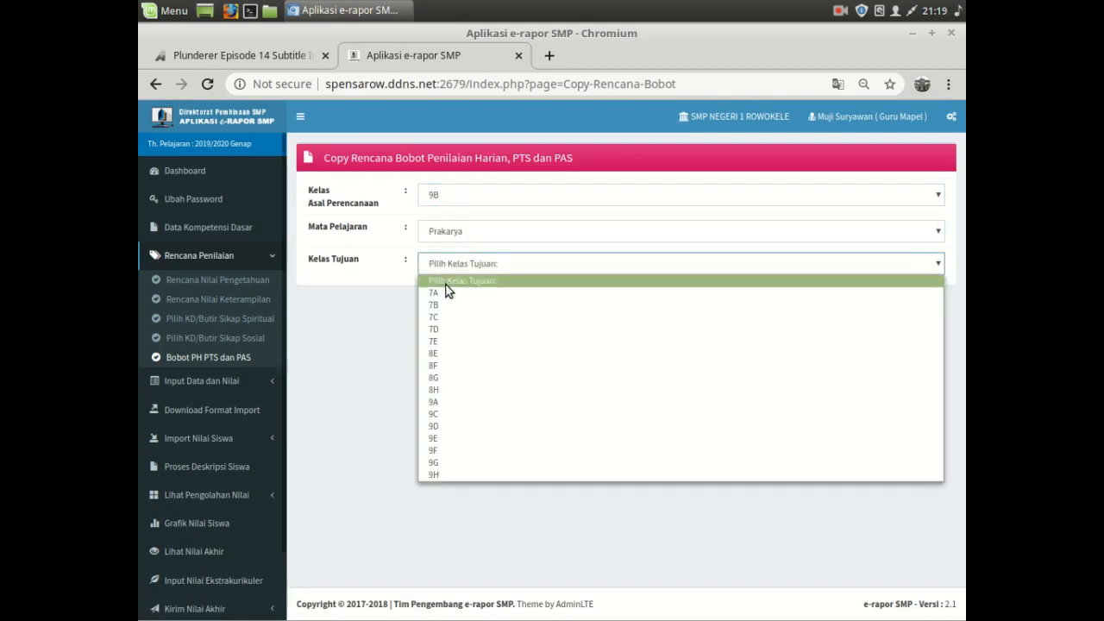
pyautogui.click(438, 414)
pyautogui.click(810, 293)
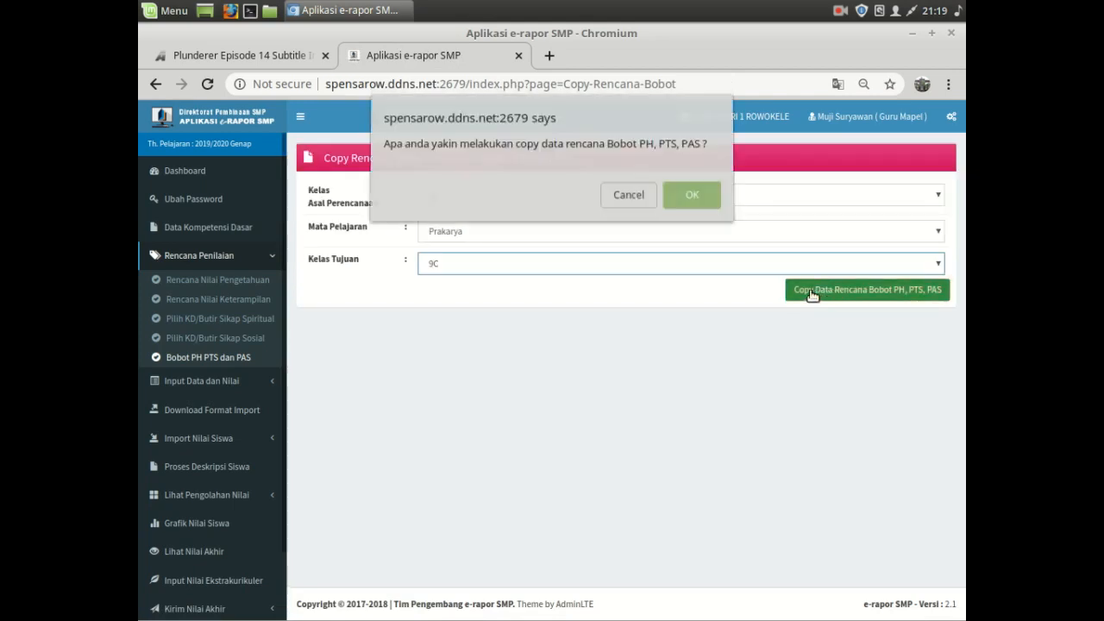
pyautogui.click(690, 200)
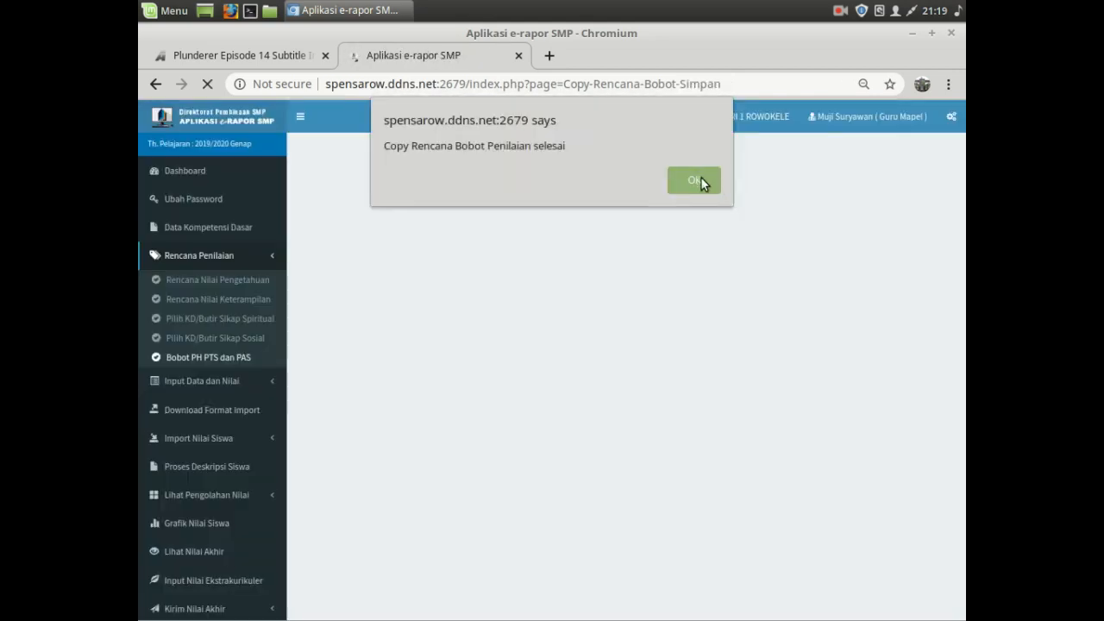
pyautogui.click(701, 179)
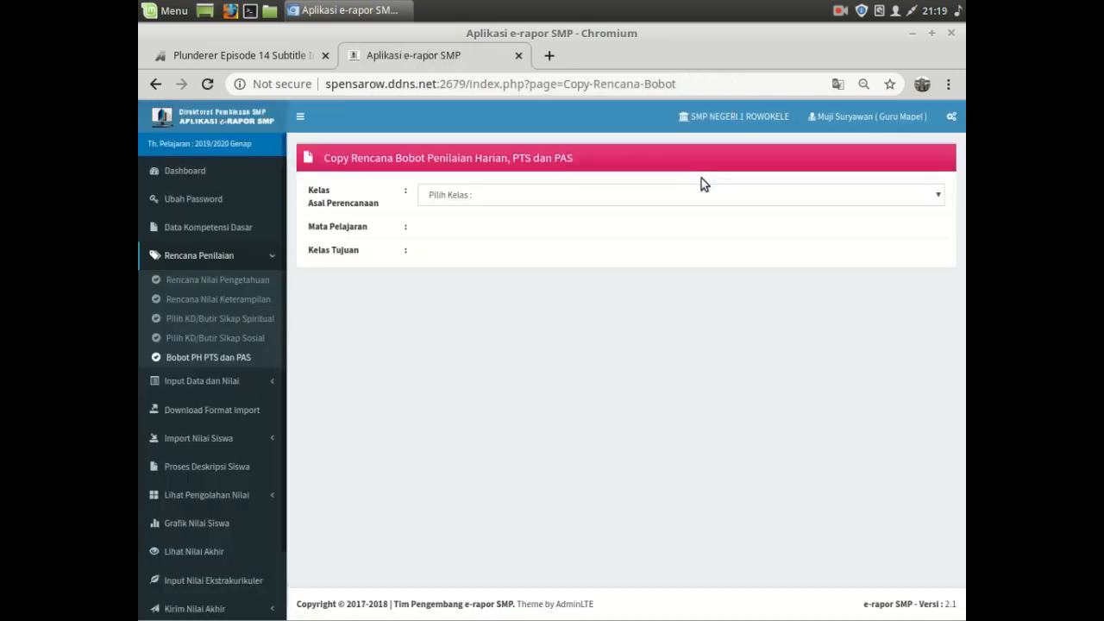
# - Copy the Prakarya PH, PTS and PAS weight plan from class 9C to class 9D and confirm the copy
pyautogui.click(442, 201)
pyautogui.click(451, 360)
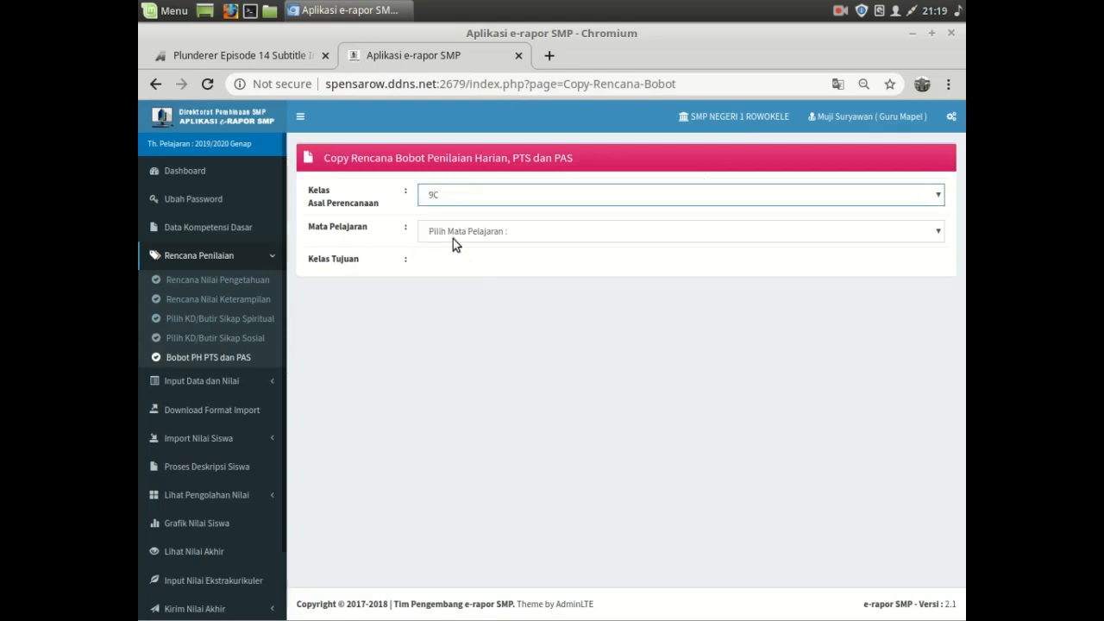
pyautogui.click(452, 239)
pyautogui.click(448, 261)
pyautogui.click(448, 266)
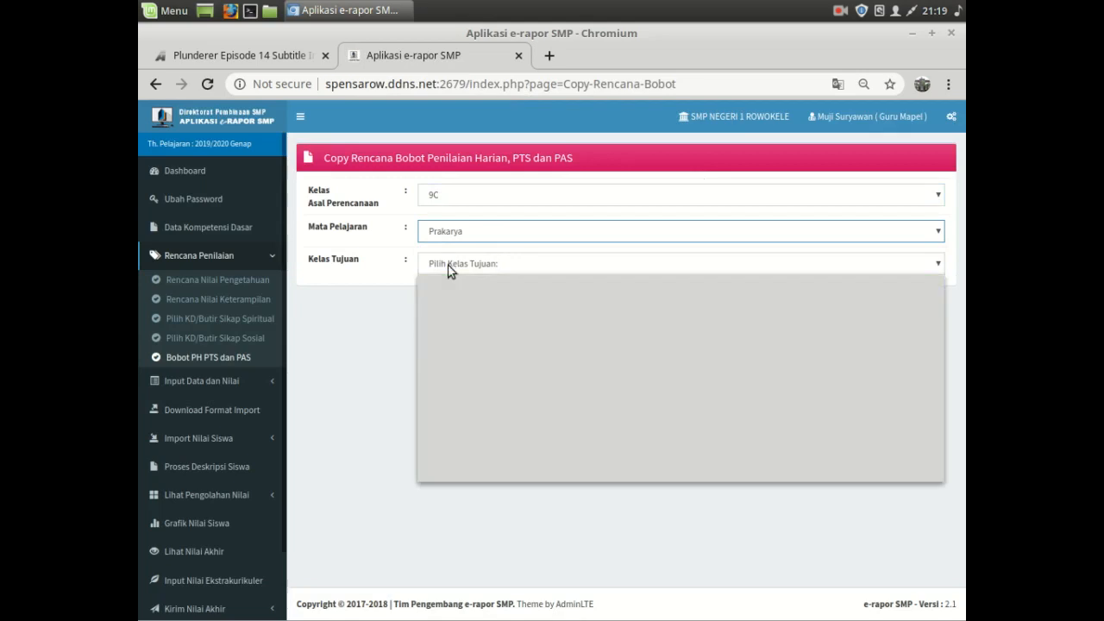
pyautogui.click(442, 427)
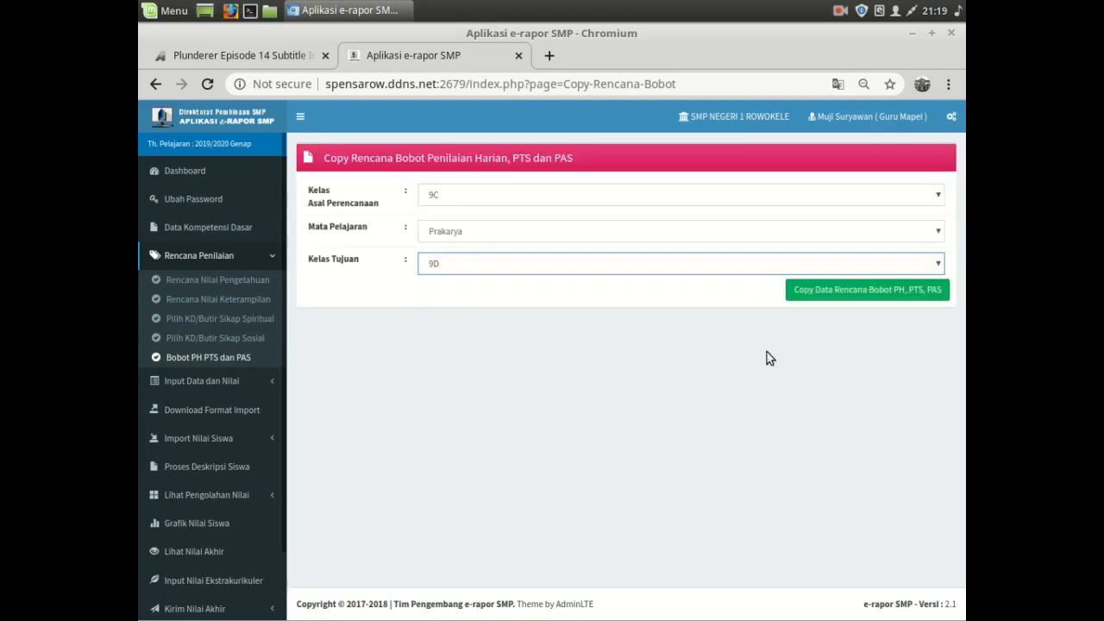
pyautogui.click(814, 289)
pyautogui.click(681, 190)
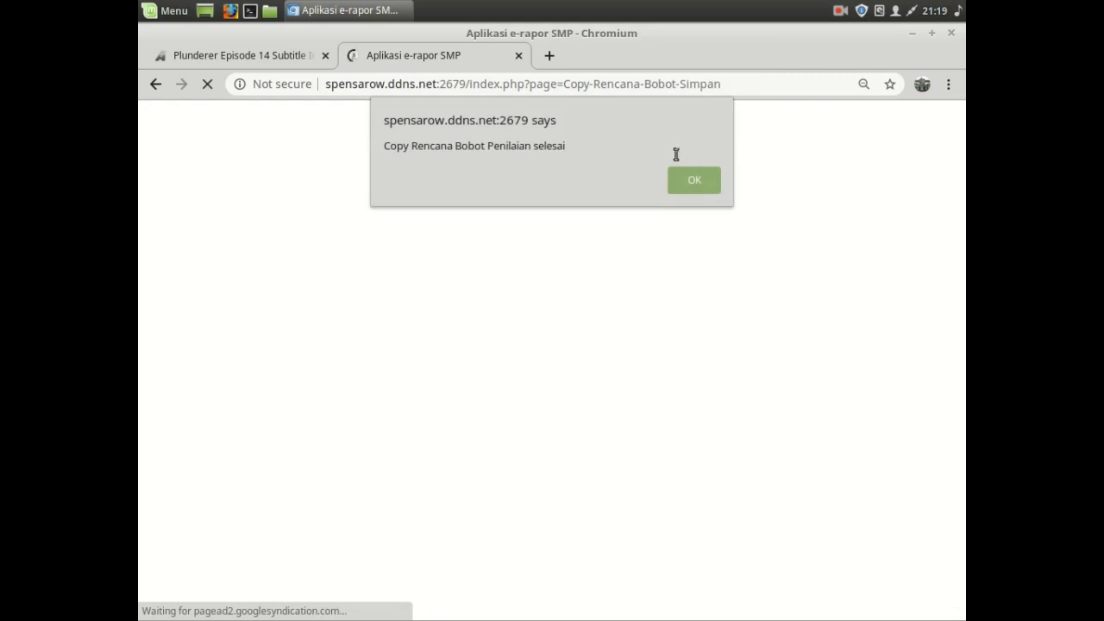
pyautogui.click(710, 189)
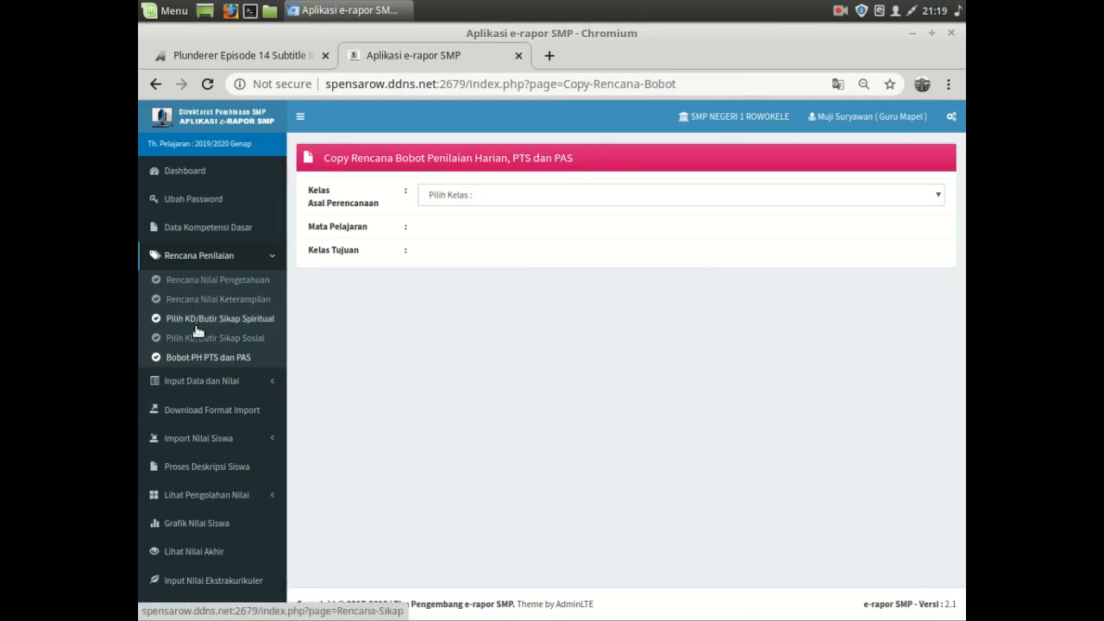
# - Open the knowledge score entry (Input Nilai Pengetahuan) for class 9A, subject Prakarya, assessment P. 1 (P1)
pyautogui.click(202, 383)
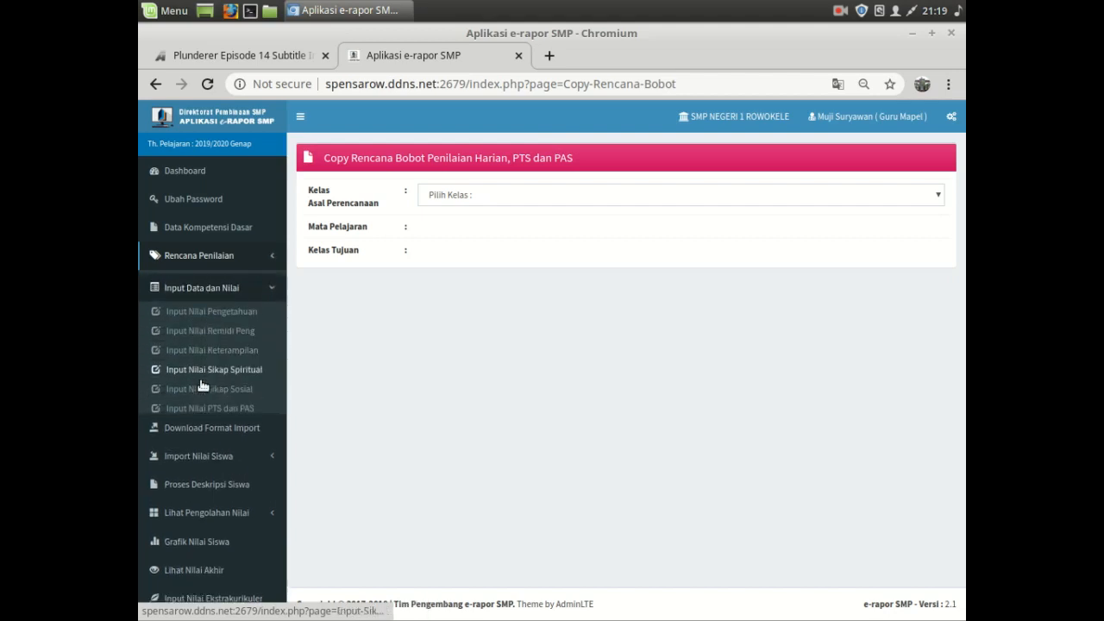
pyautogui.click(215, 308)
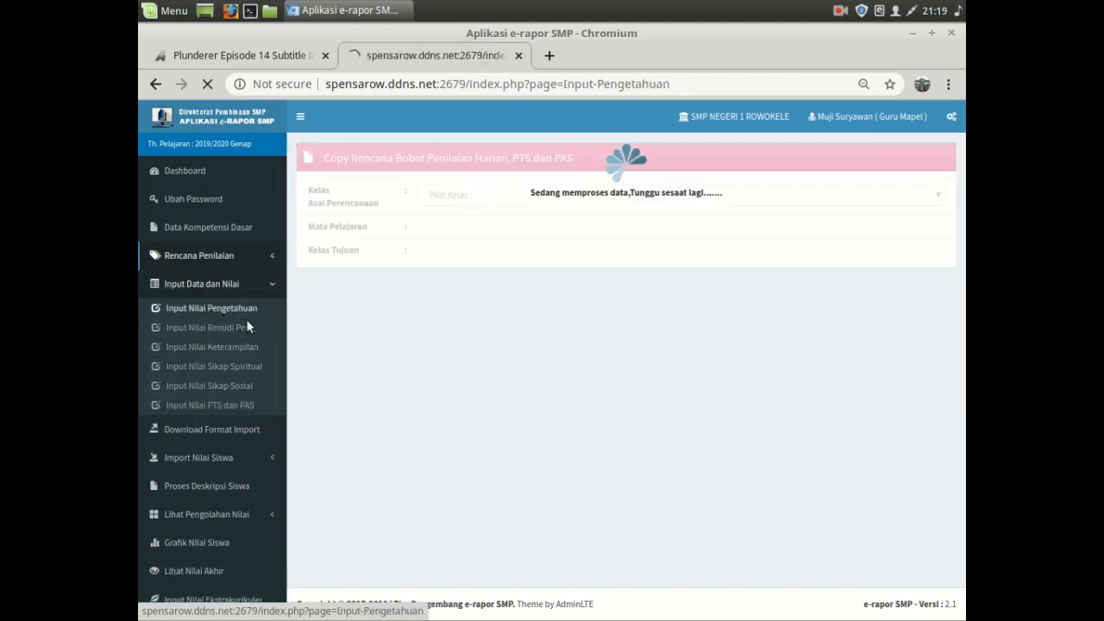
pyautogui.click(464, 196)
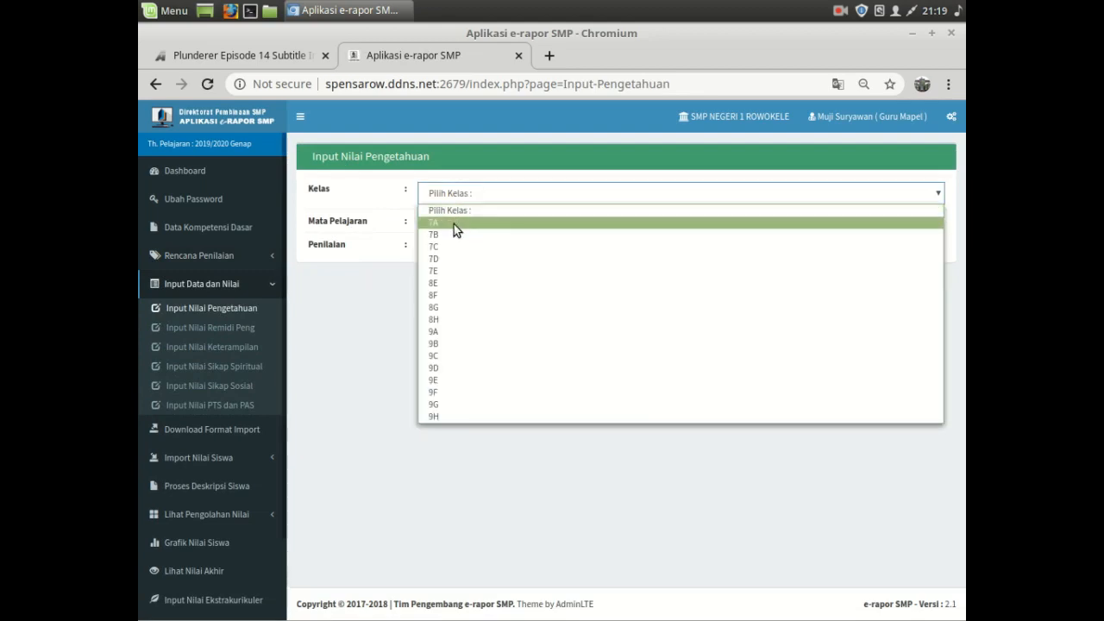
pyautogui.click(440, 332)
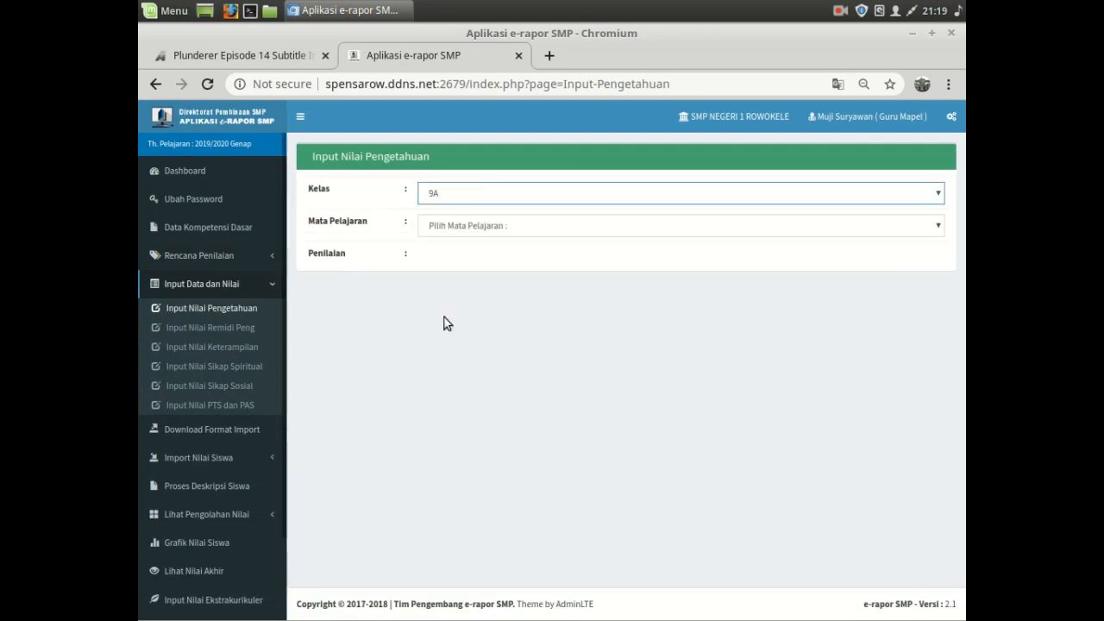
pyautogui.click(459, 228)
pyautogui.click(452, 255)
pyautogui.click(452, 255)
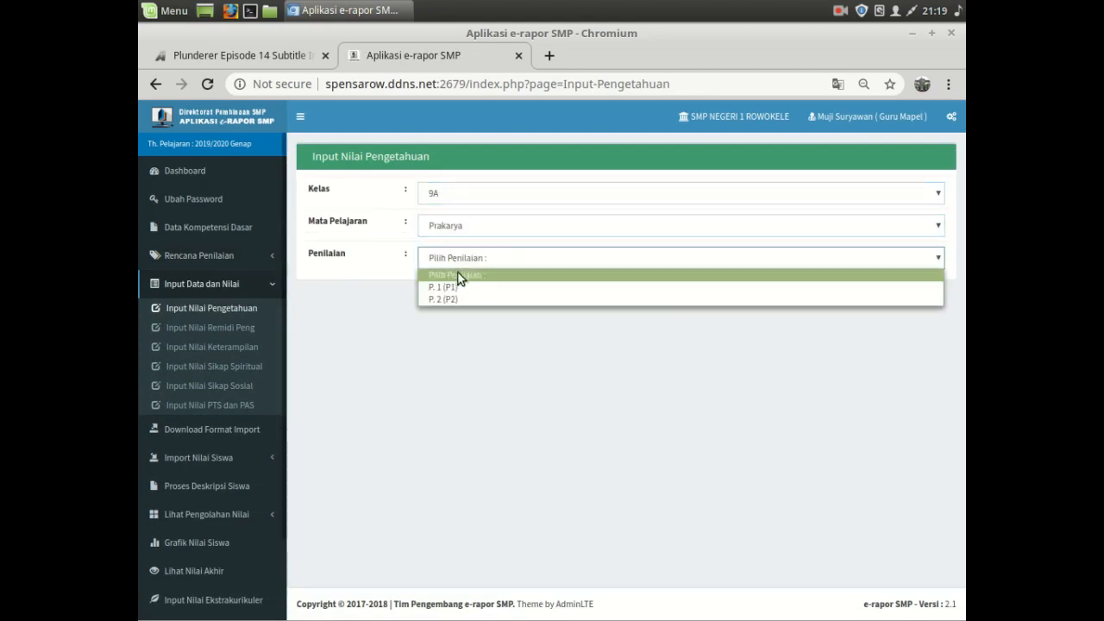
pyautogui.click(453, 288)
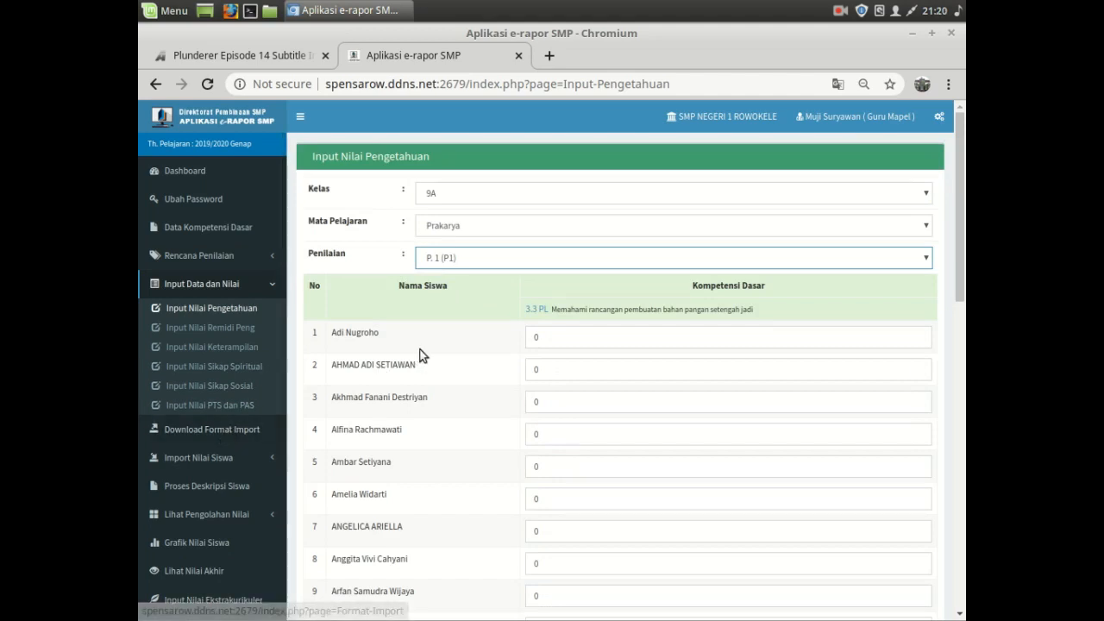
# - List the downloadable score import formats for class 9A and the subject Prakarya
pyautogui.click(238, 431)
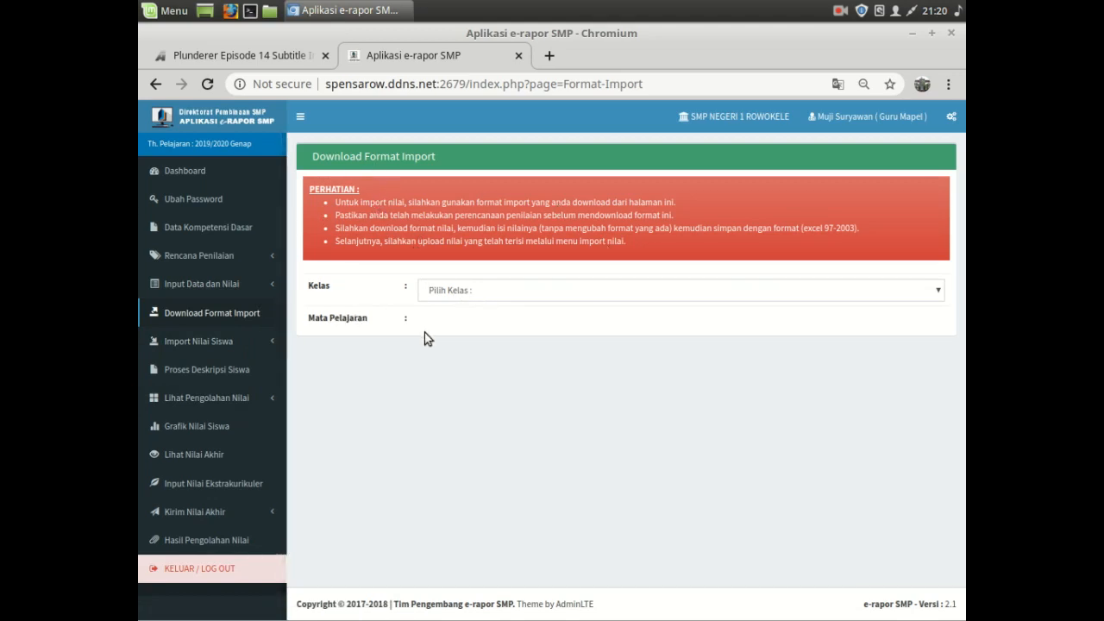
pyautogui.click(466, 293)
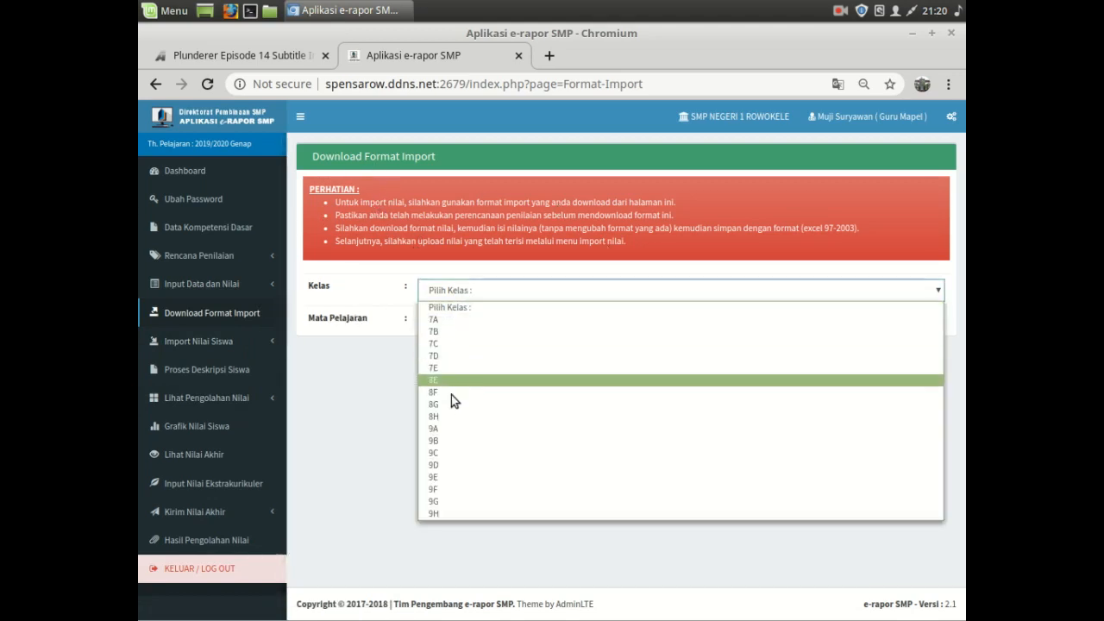
pyautogui.click(451, 431)
pyautogui.click(458, 326)
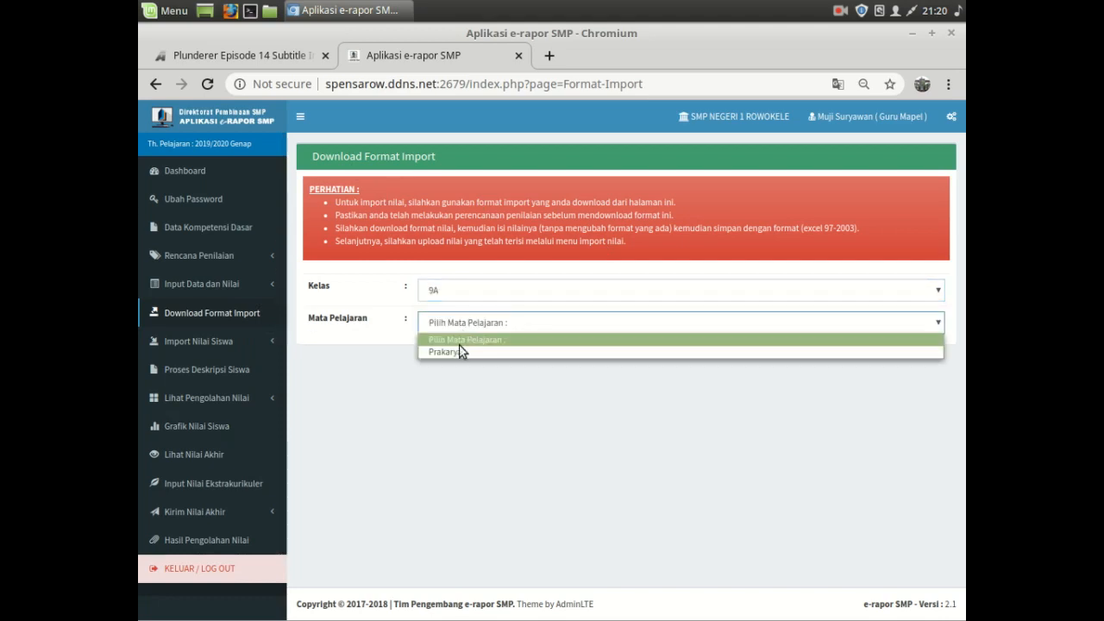
pyautogui.click(458, 351)
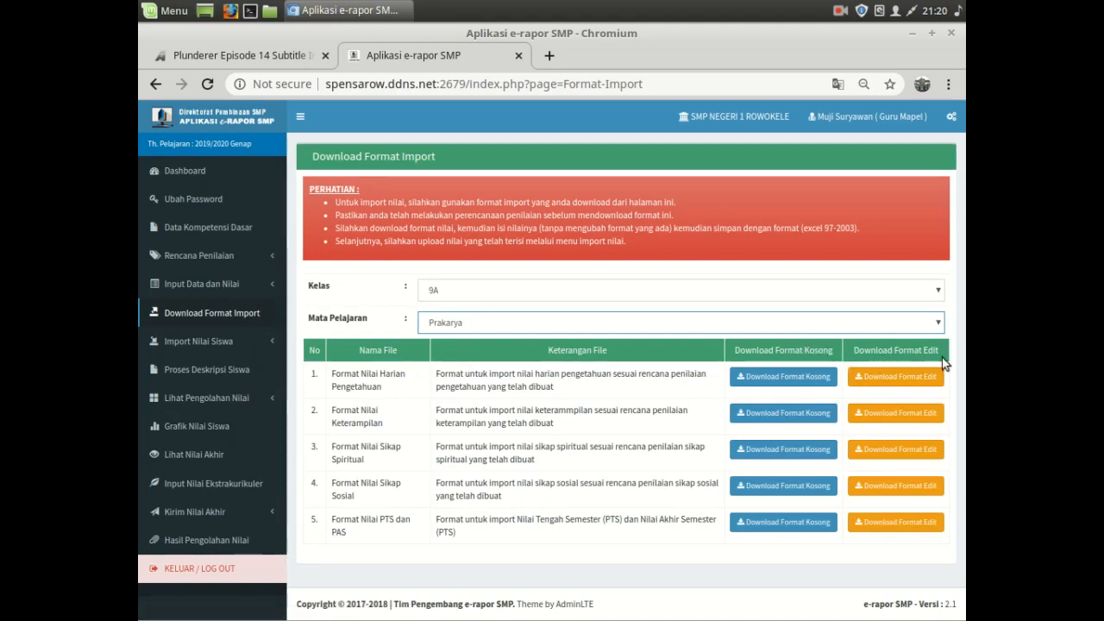
# - Save the blank daily knowledge score format for class 9A Prakarya as F_KD_Peng_Prakarya_9A.xls in the Downloads folder
pyautogui.rightClick(772, 383)
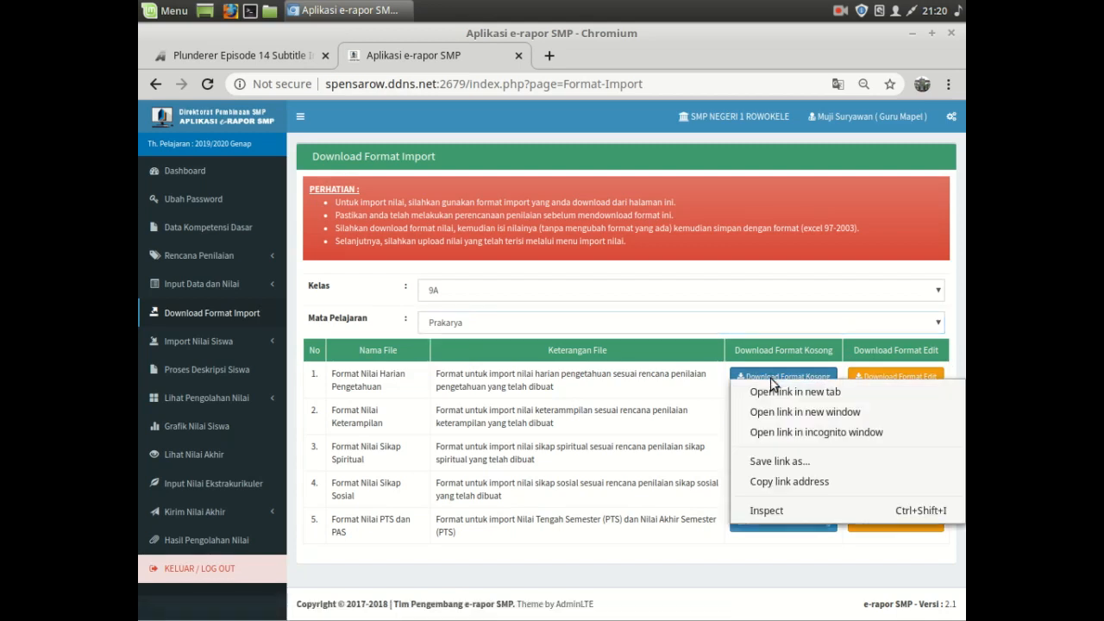
pyautogui.click(764, 457)
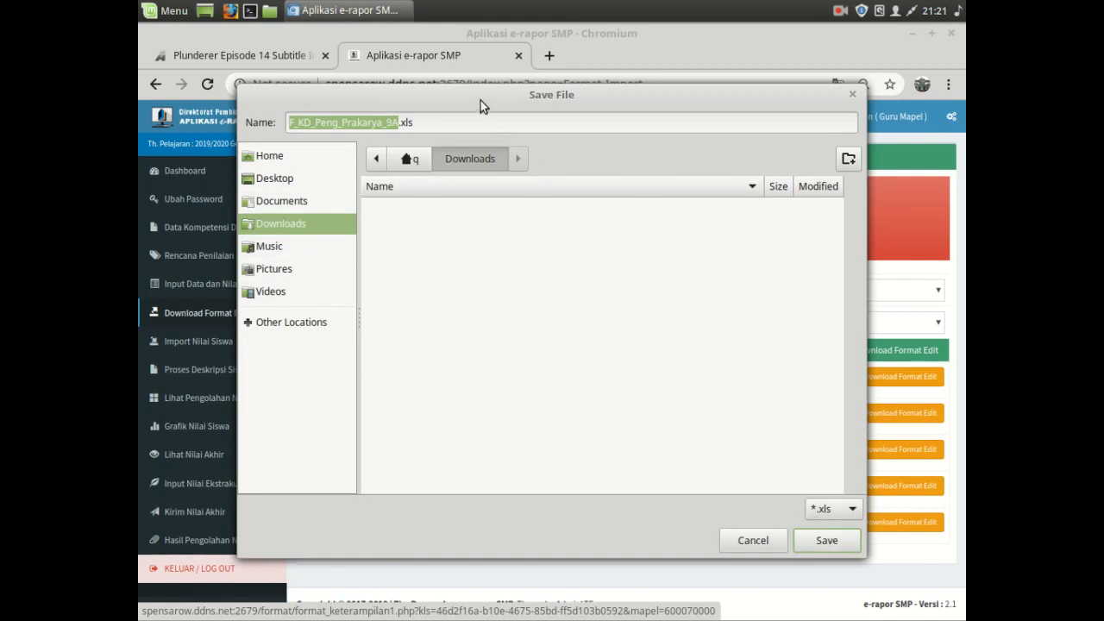
pyautogui.moveTo(480, 100); pyautogui.dragTo(475, 47)
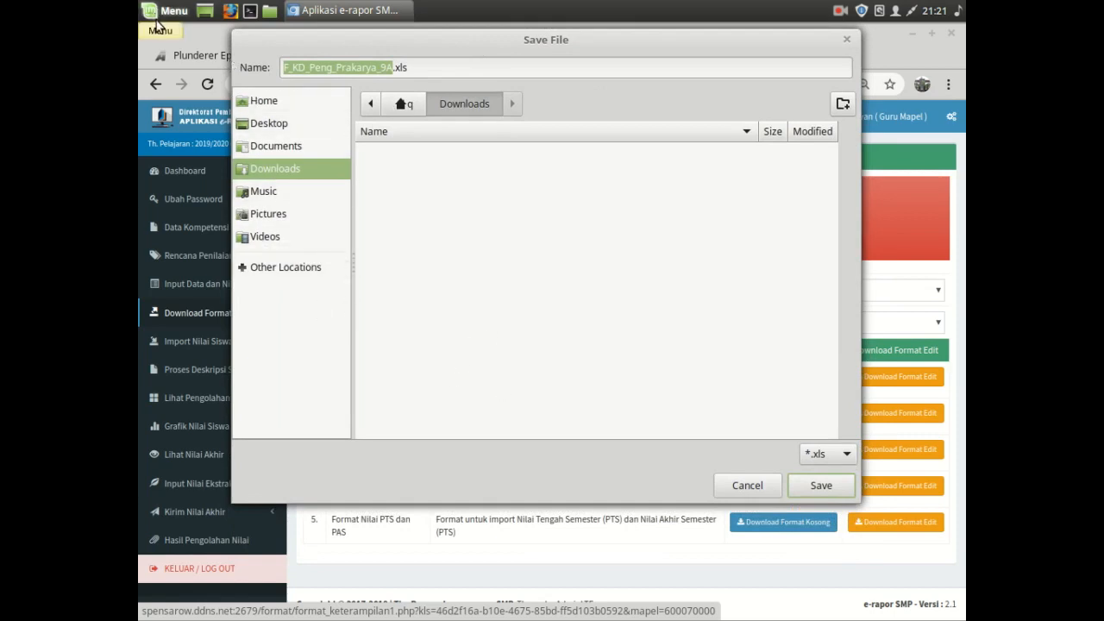
pyautogui.click(797, 485)
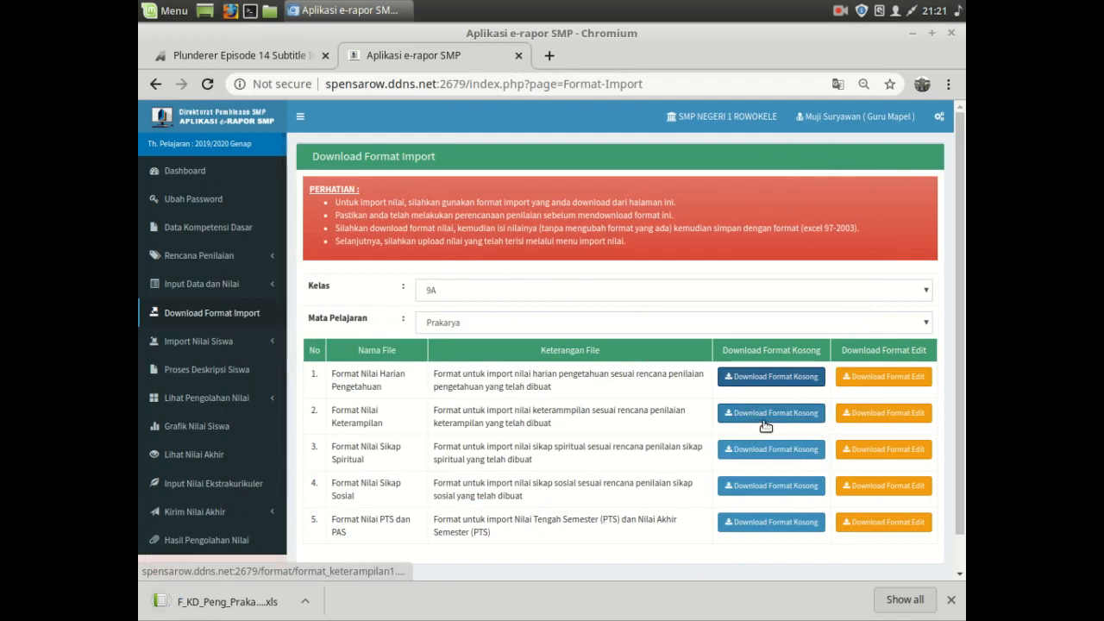
# - Save the blank skill score format for class 9A Prakarya as F_KD_Ket_Prakarya_9A.xls in the Downloads folder
pyautogui.rightClick(764, 420)
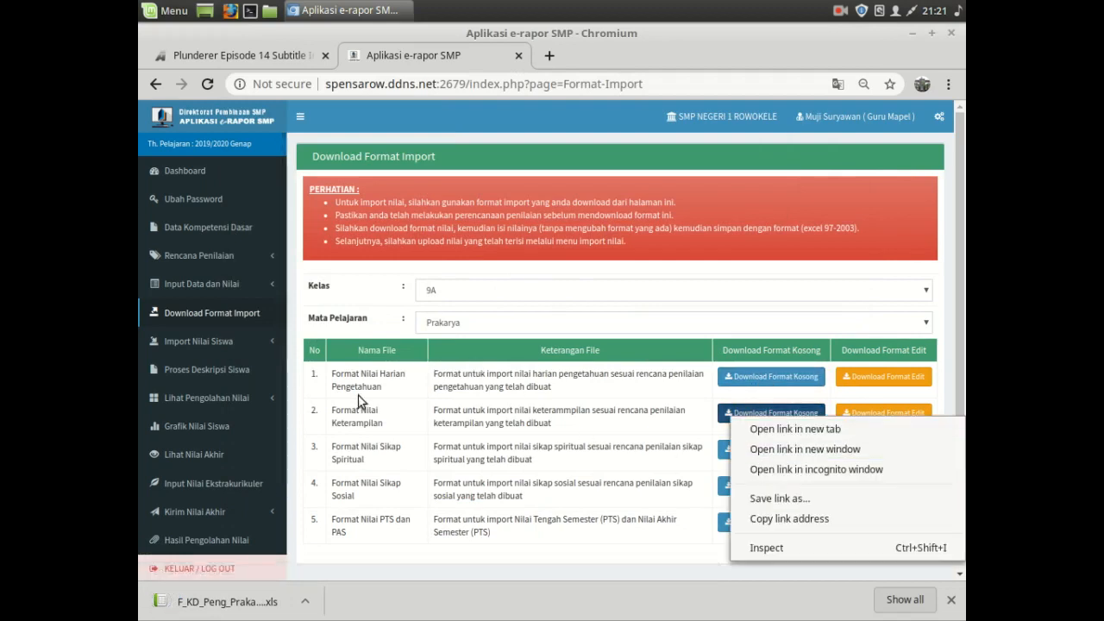
pyautogui.click(374, 410)
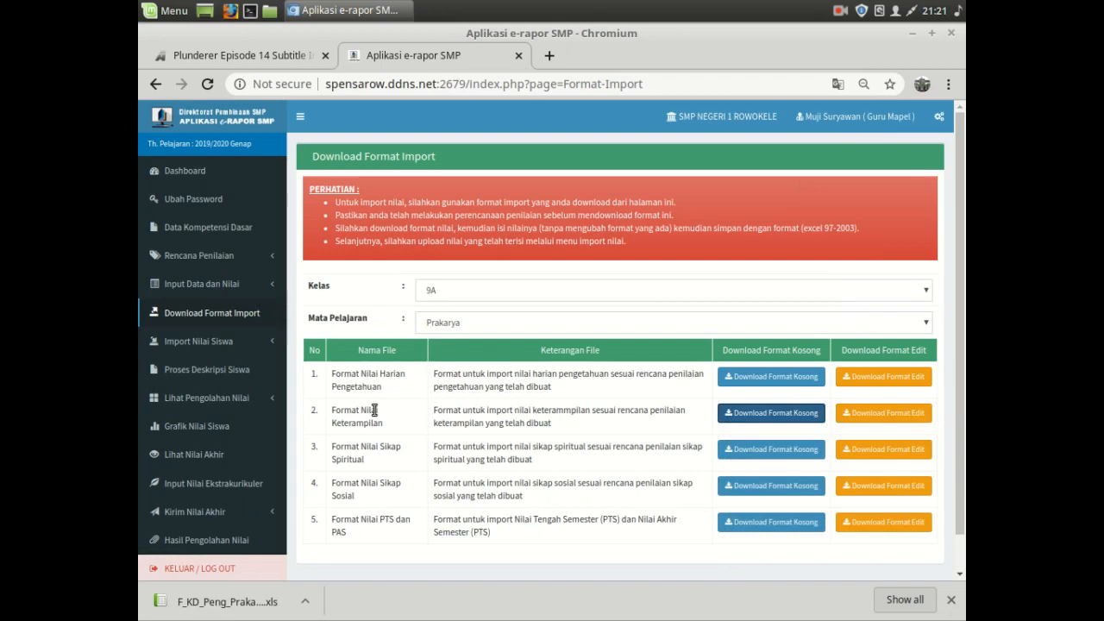
pyautogui.rightClick(760, 417)
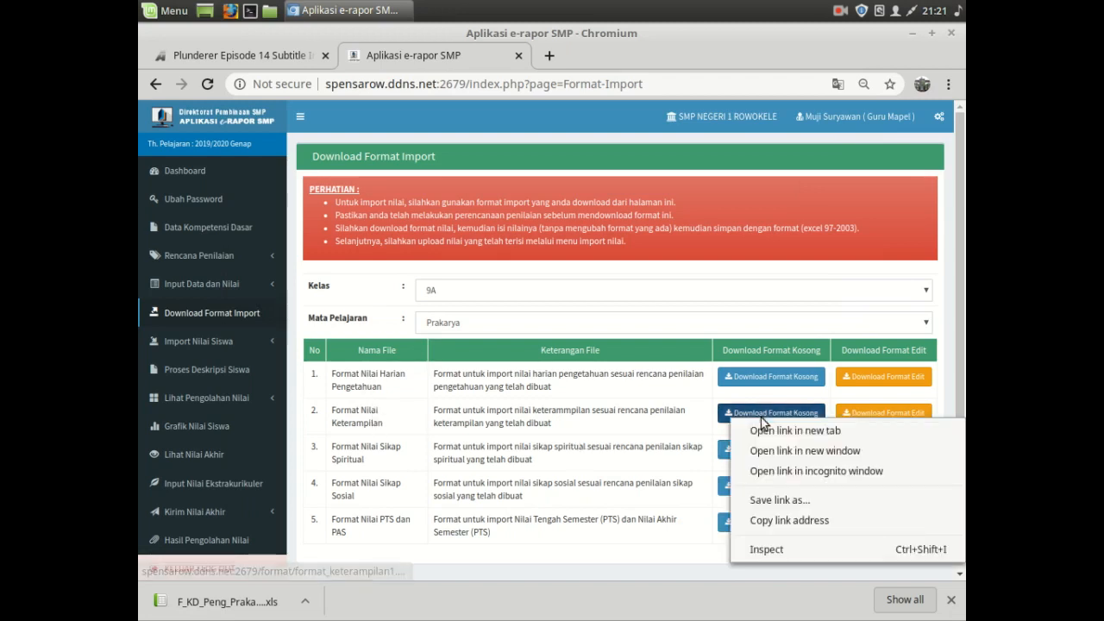
pyautogui.click(776, 499)
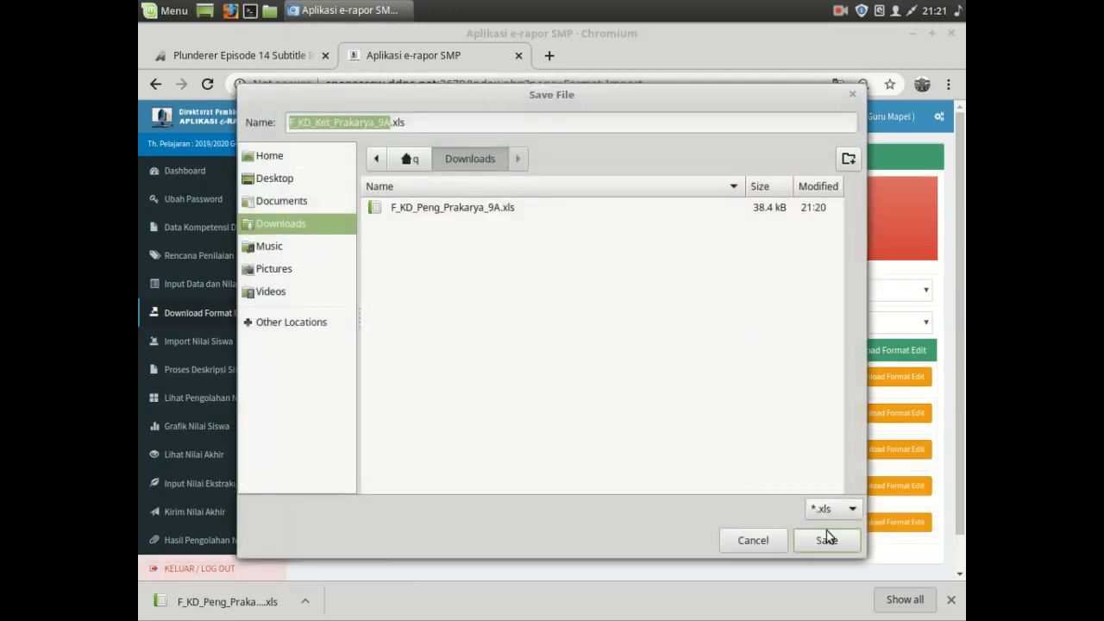
pyautogui.click(825, 538)
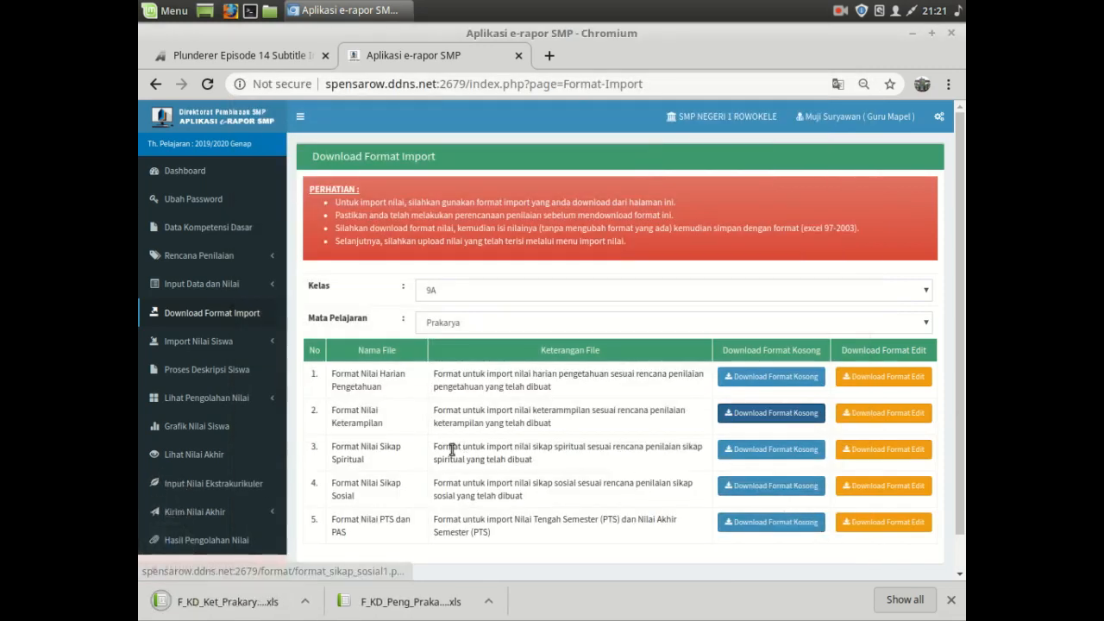
# - Save the blank spiritual and social attitude score formats as F_Spiritual_Prakarya_9A.xls and F_Sosial_Prakarya_9A.xls in the Downloads folder
pyautogui.rightClick(740, 449)
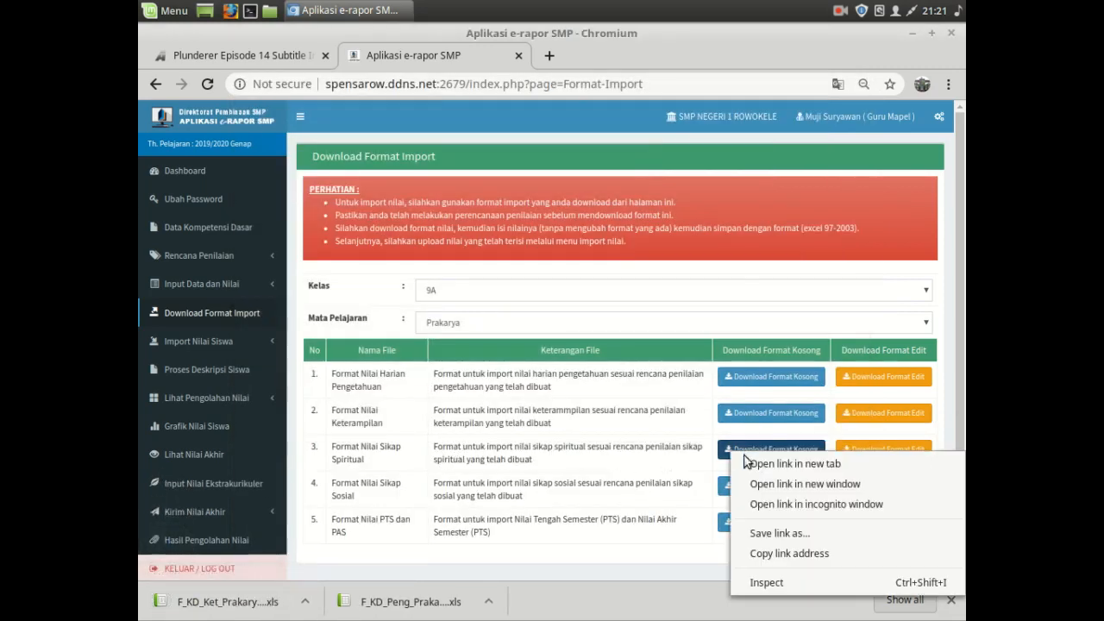
pyautogui.click(774, 528)
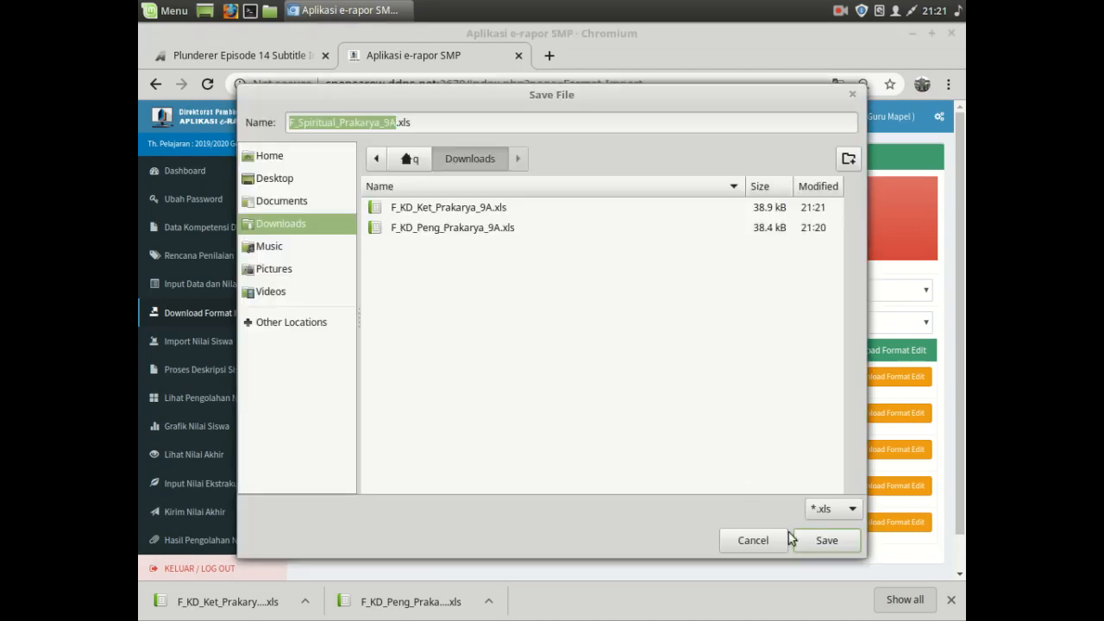
pyautogui.click(813, 548)
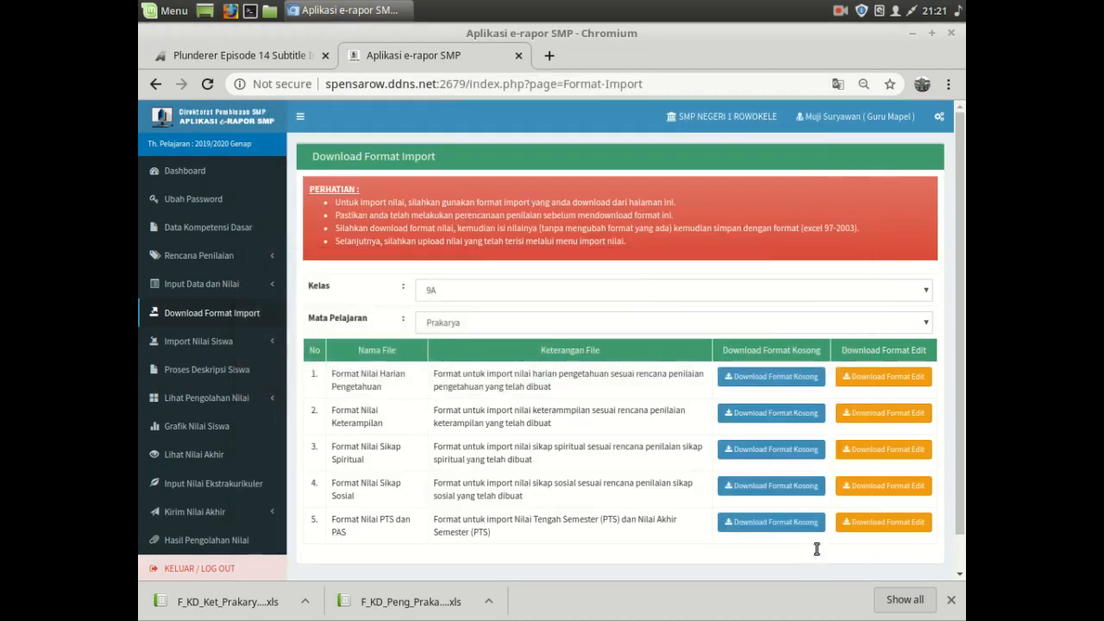
pyautogui.rightClick(782, 491)
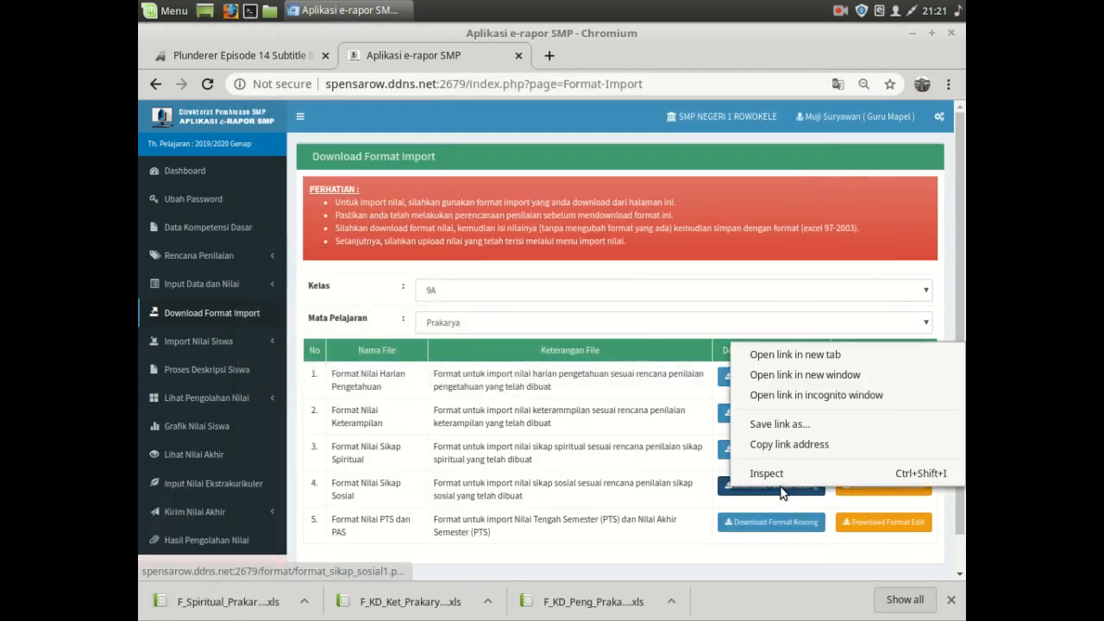
pyautogui.click(786, 426)
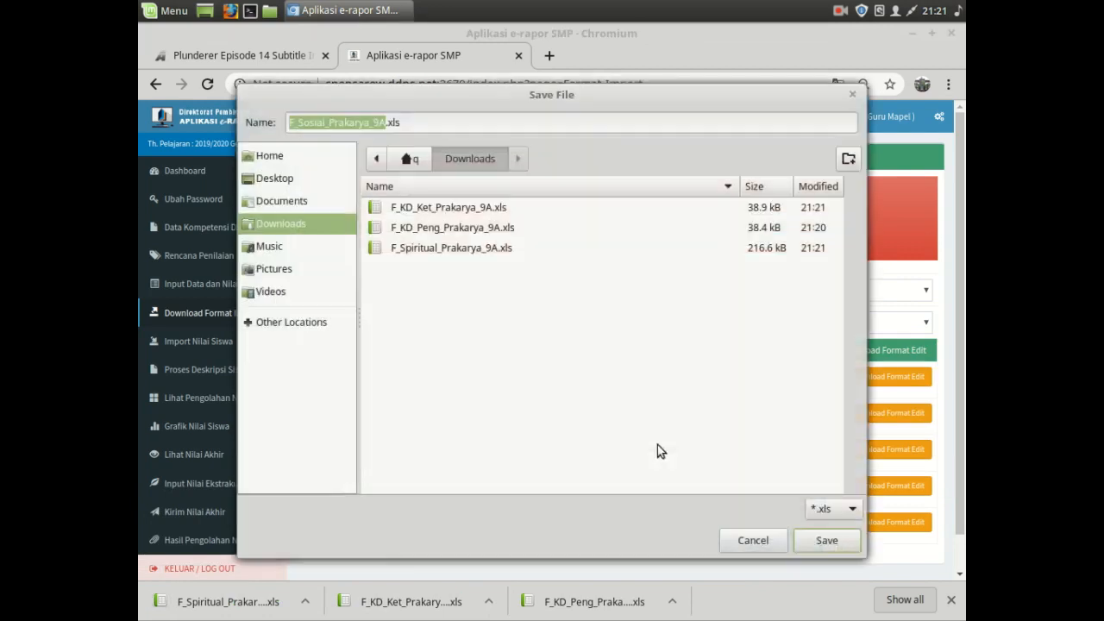
pyautogui.click(812, 542)
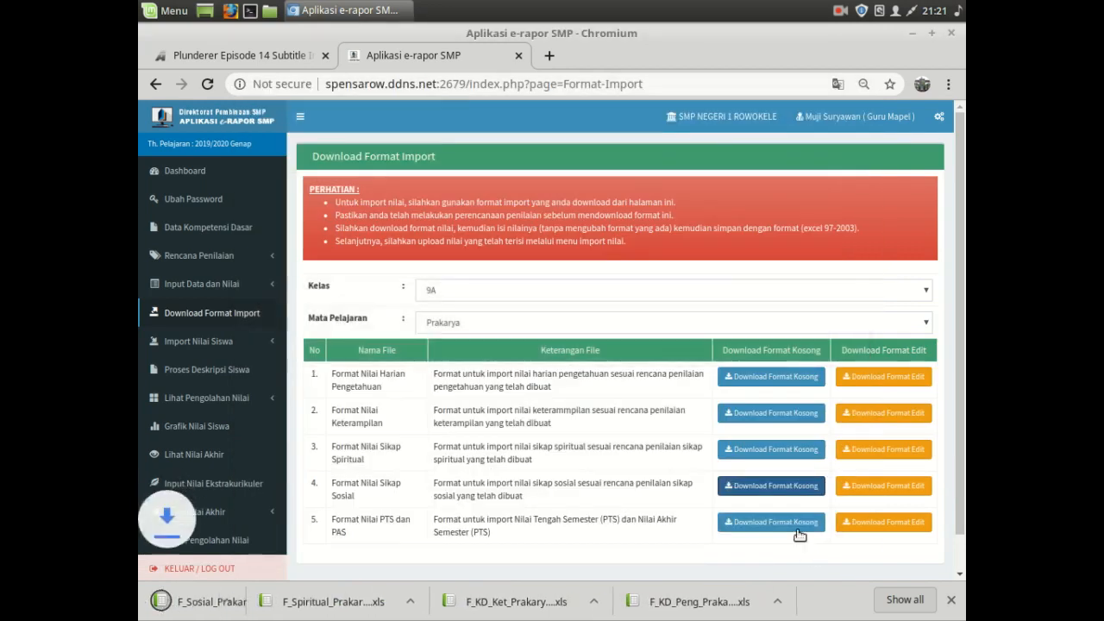
# - Save the blank PTS and PAS score format as PTS_PAS_Prakarya_9A.xls in the Downloads folder
pyautogui.rightClick(793, 526)
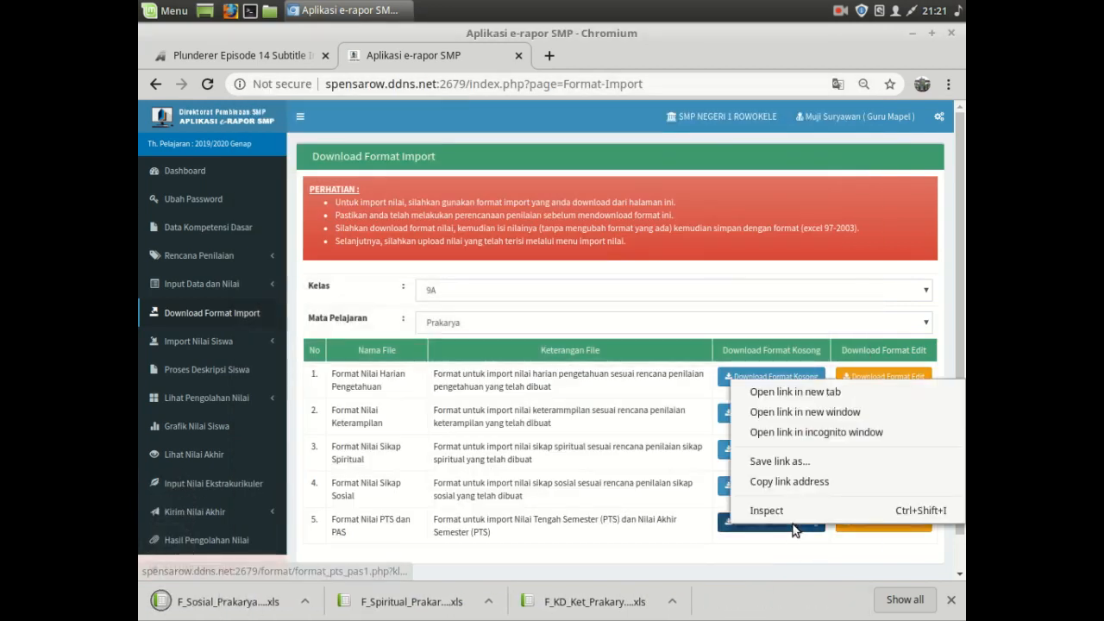
pyautogui.click(793, 458)
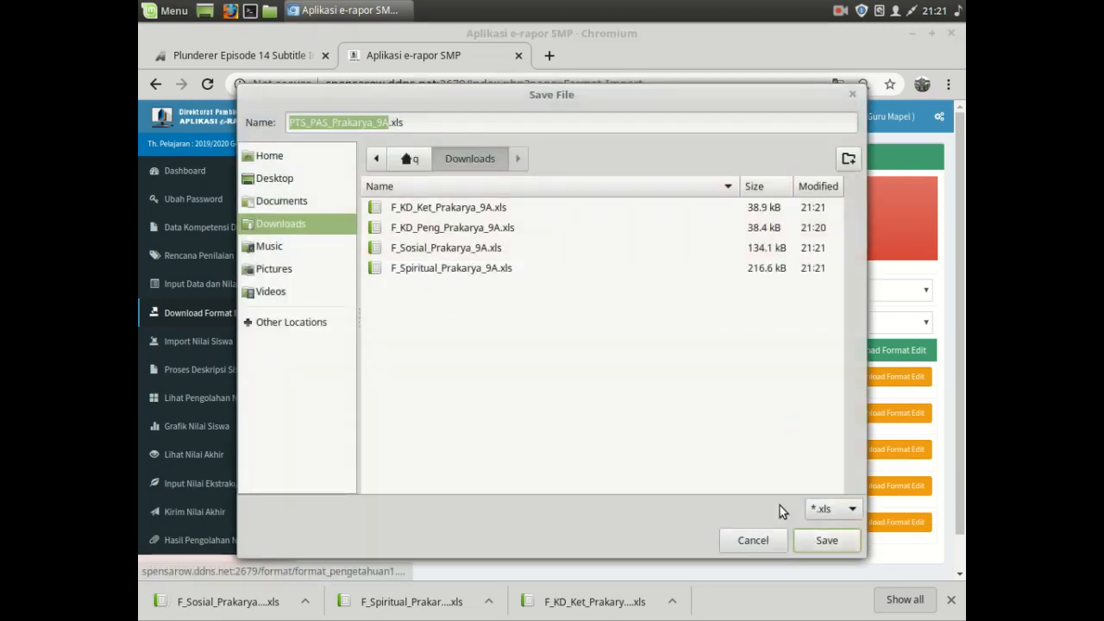
pyautogui.click(815, 545)
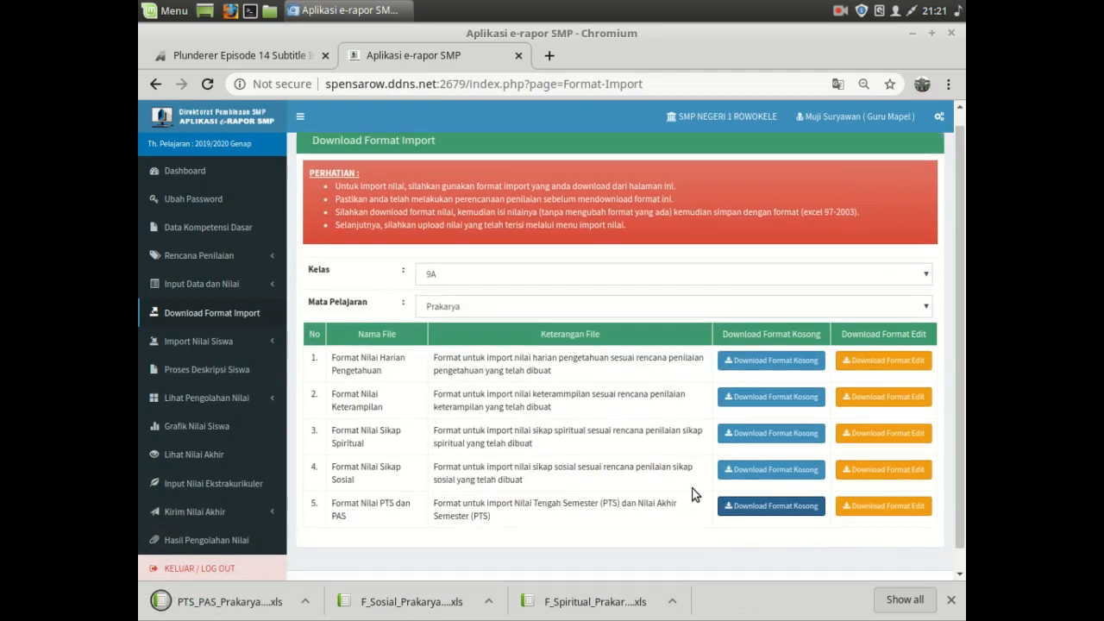
# - View the browser's full download list and show PTS_PAS_Prakarya_9A.xls in its folder in the file manager
pyautogui.scroll(-1, 716, 525)
pyautogui.click(903, 600)
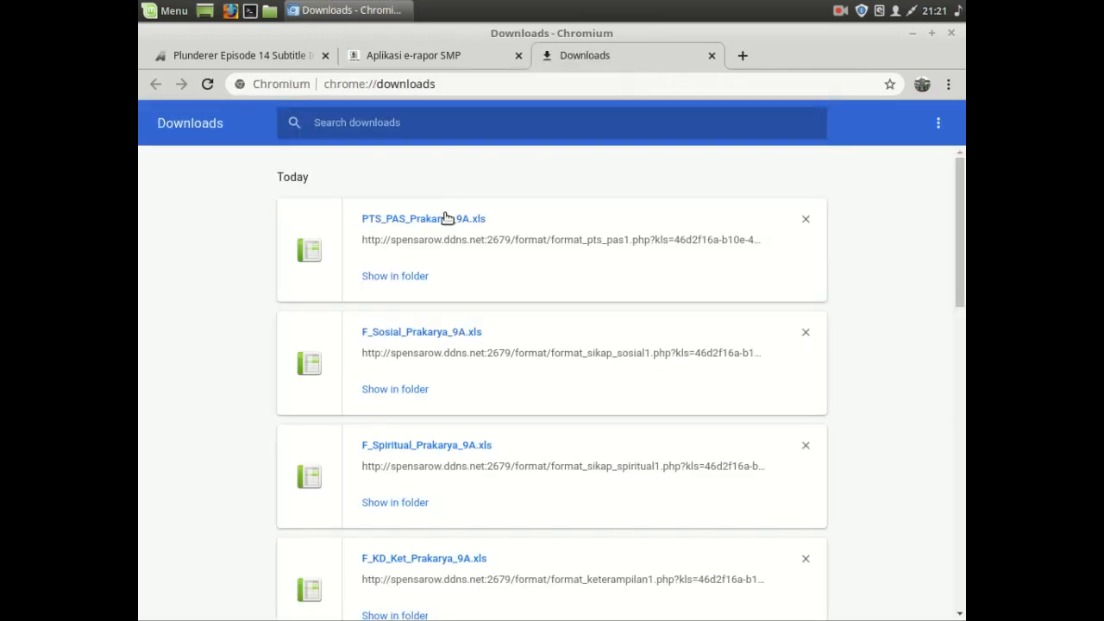
pyautogui.click(411, 280)
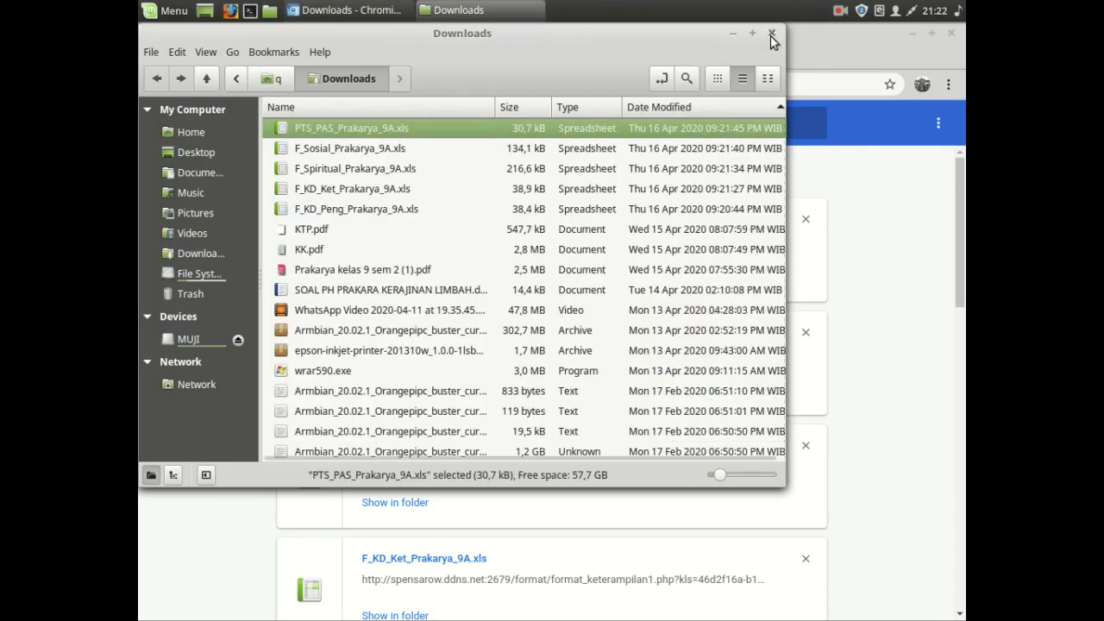
pyautogui.click(772, 37)
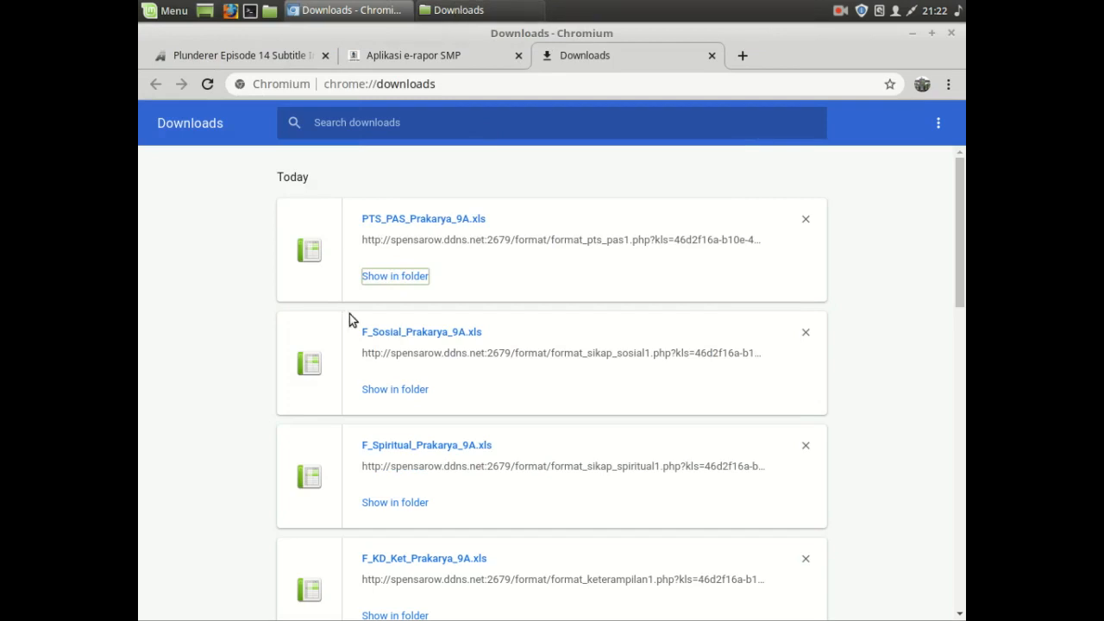
pyautogui.click(477, 10)
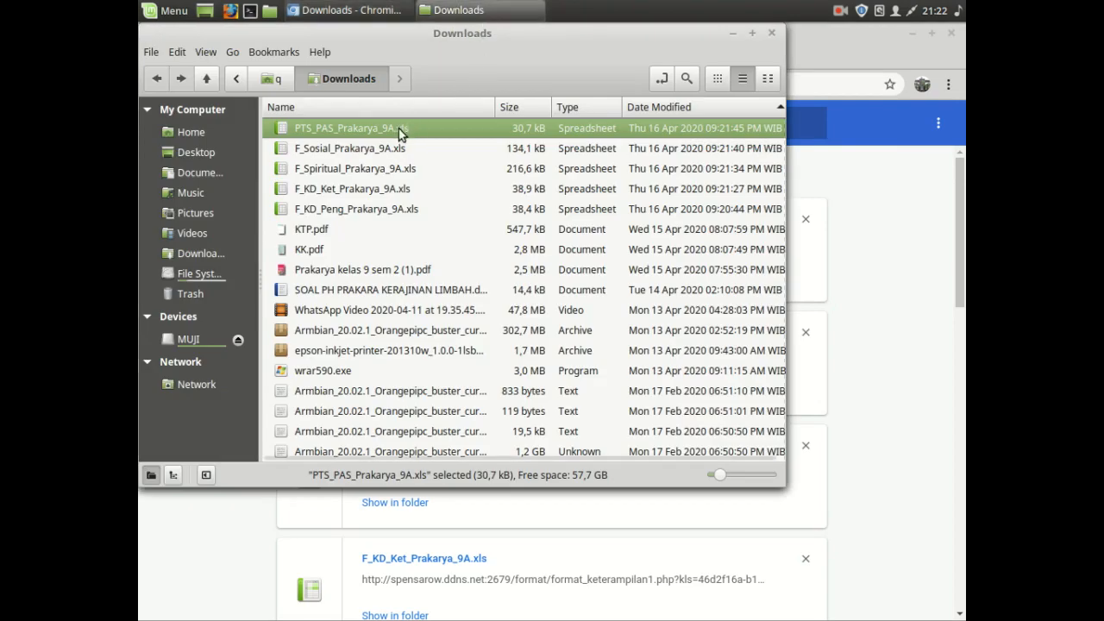
# - Open F_Sosial_Prakarya_9A.xls in LibreOffice Calc and examine its student rows and the Nilai column
pyautogui.click(344, 154)
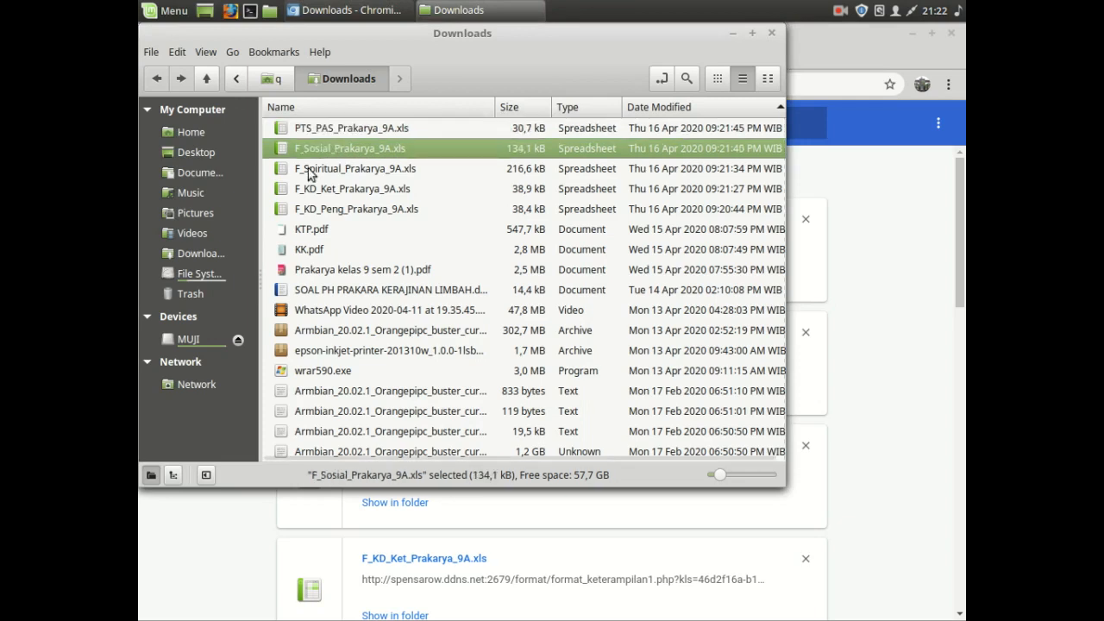
pyautogui.rightClick(320, 153)
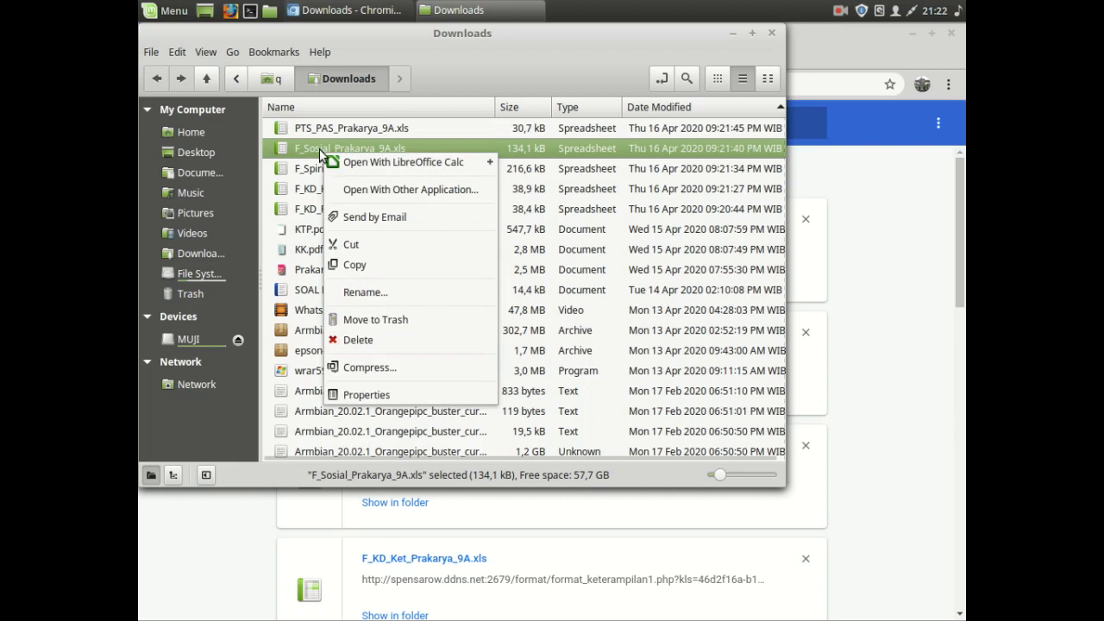
pyautogui.click(362, 167)
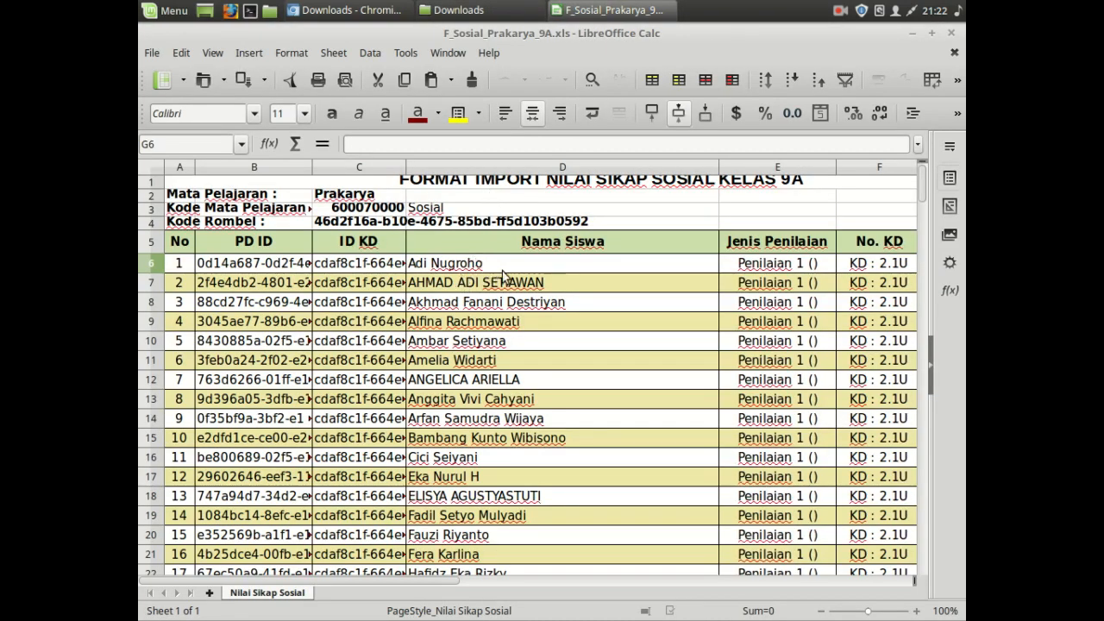
pyautogui.click(686, 578)
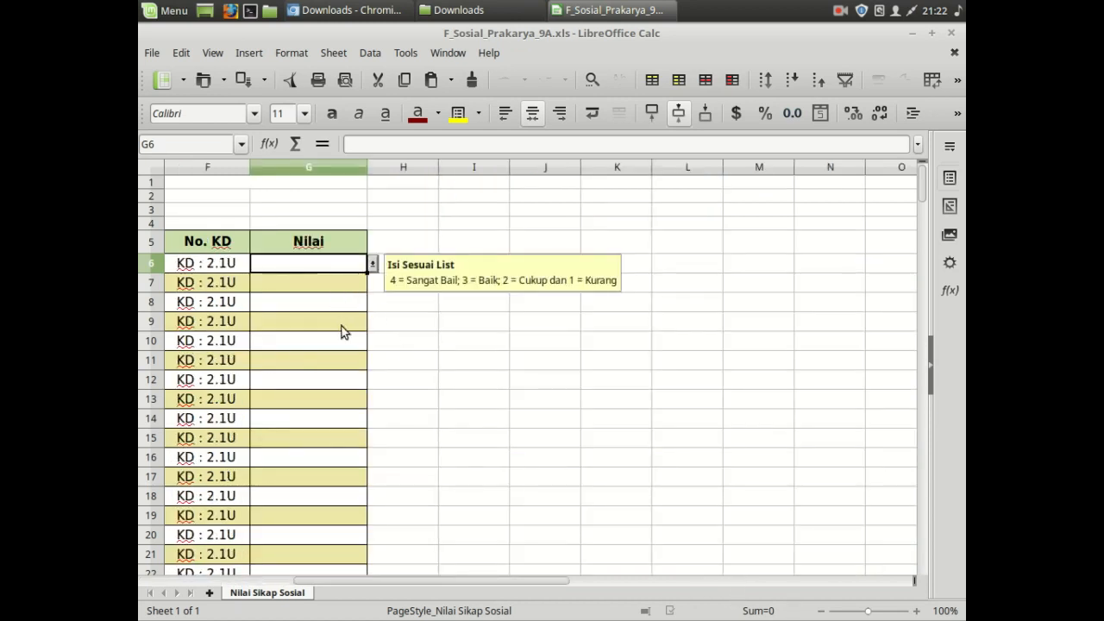
pyautogui.moveTo(498, 573); pyautogui.dragTo(259, 584)
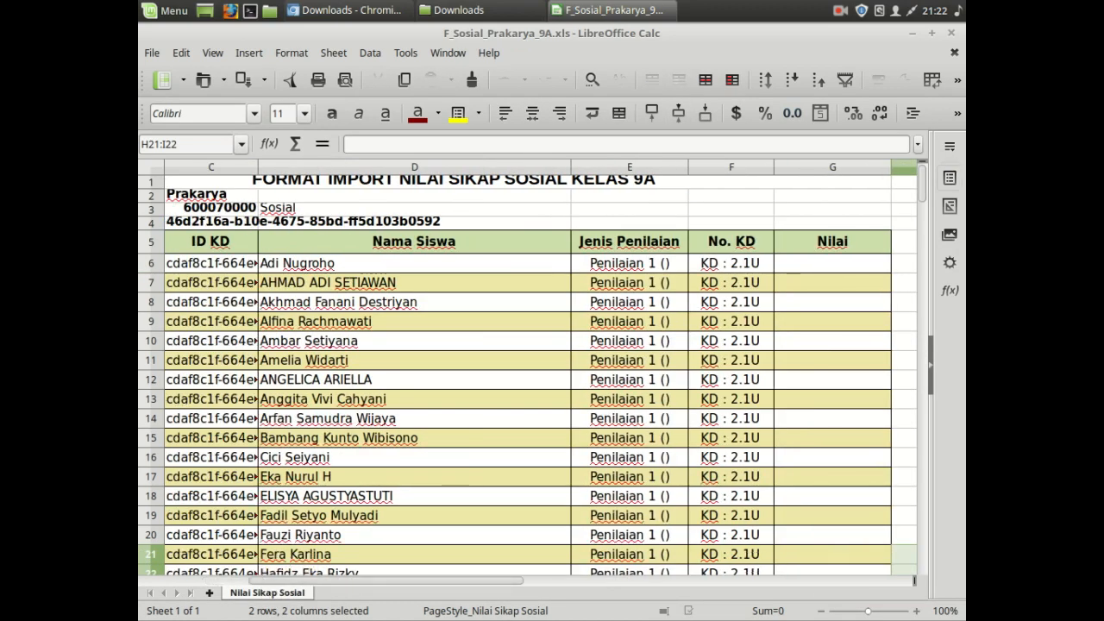
# - Close the spreadsheet and the Downloads folder window, and return to the e-Rapor Download Format Import page in Chromium
pyautogui.click(953, 34)
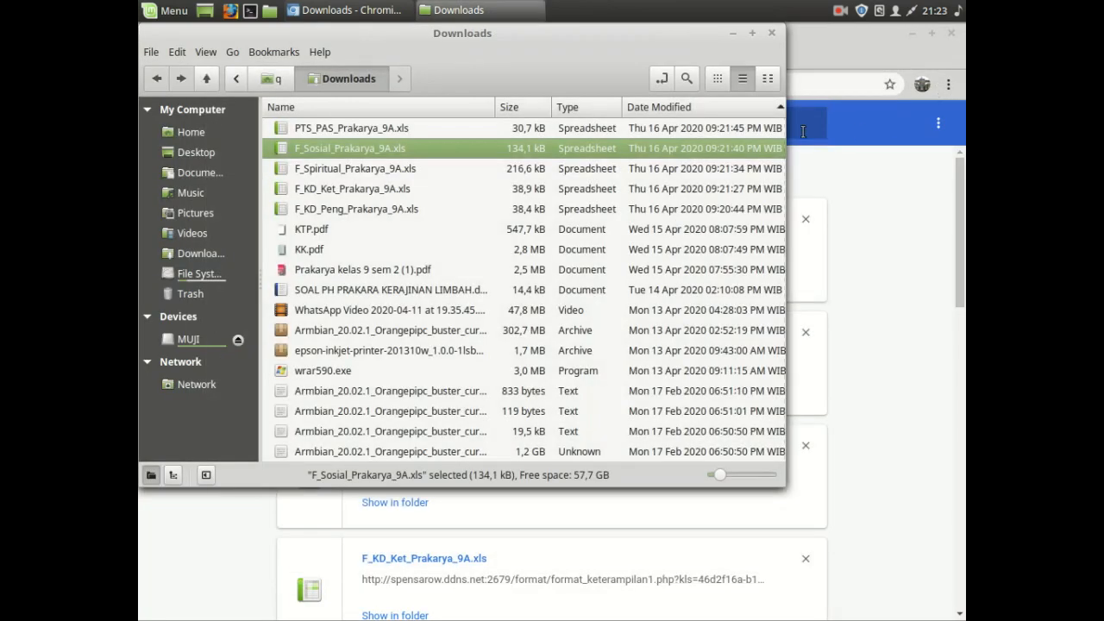
pyautogui.click(771, 34)
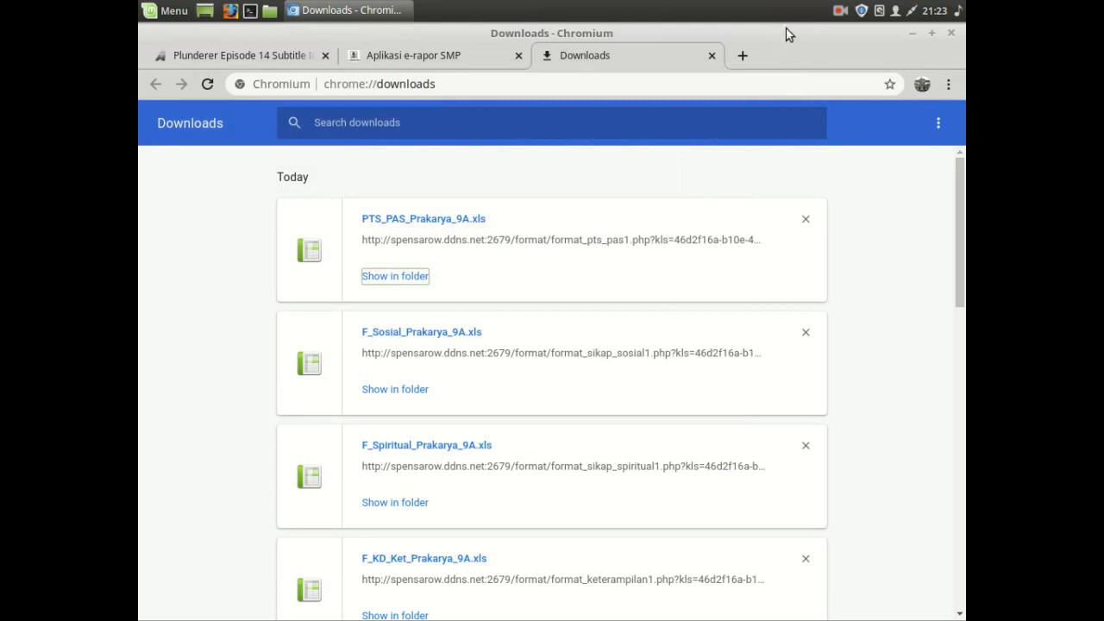
pyautogui.click(478, 59)
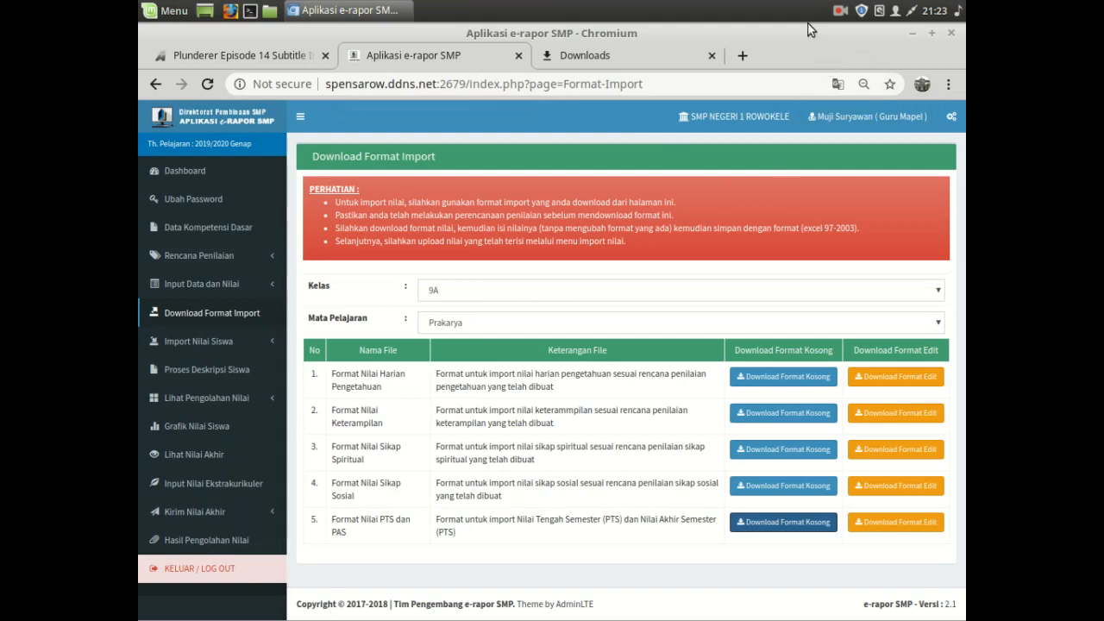
pyautogui.click(839, 11)
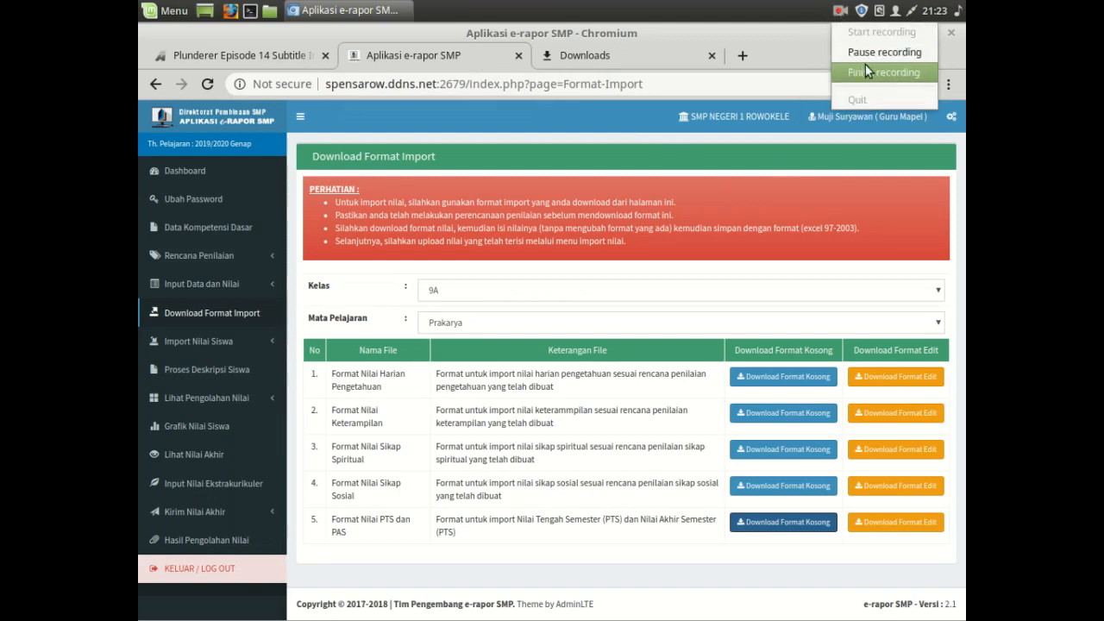